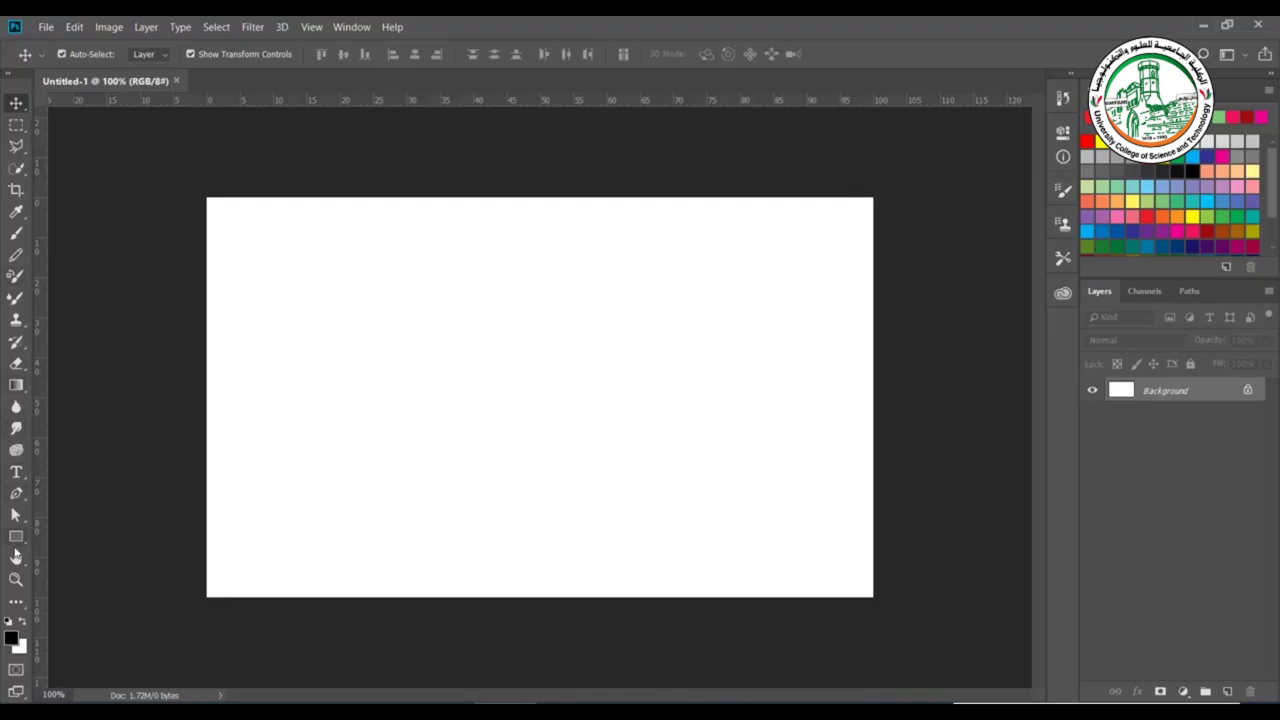
Draw a black-filled rectangle about 282 by 176 px in the canvas's upper-left area with the Rectangle tool.
left_click(16, 537)
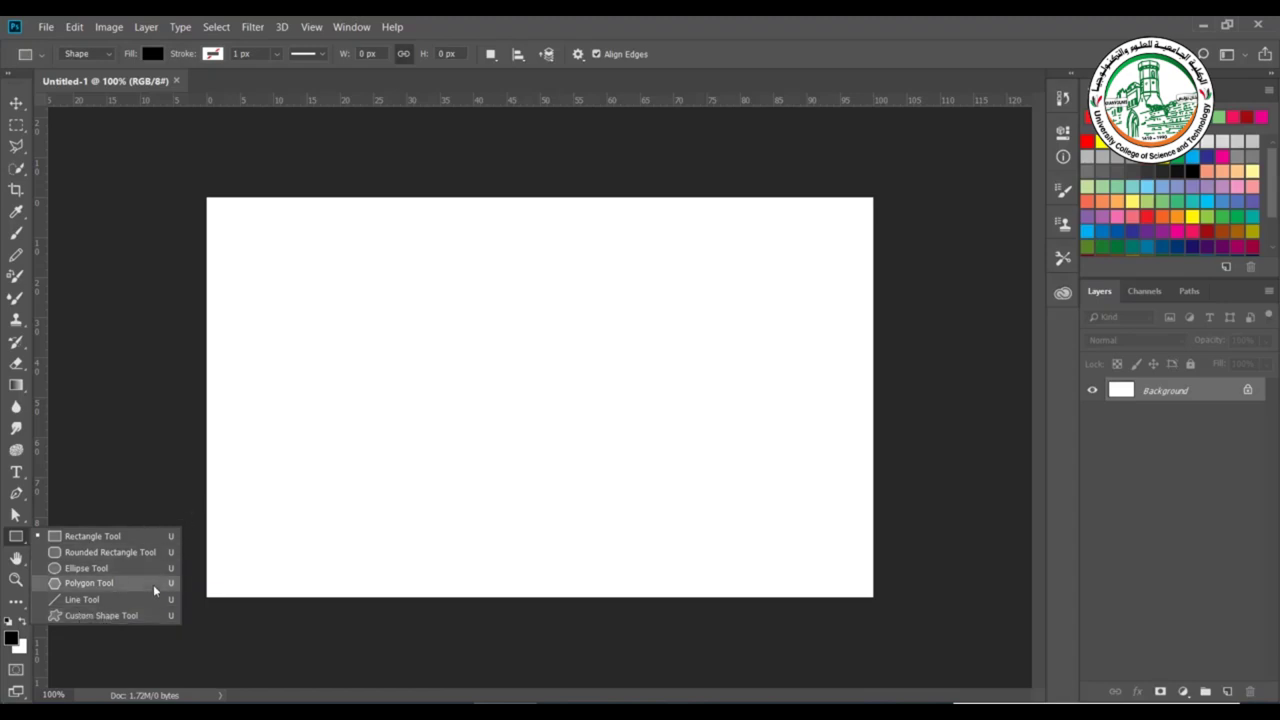
left_click(106, 540)
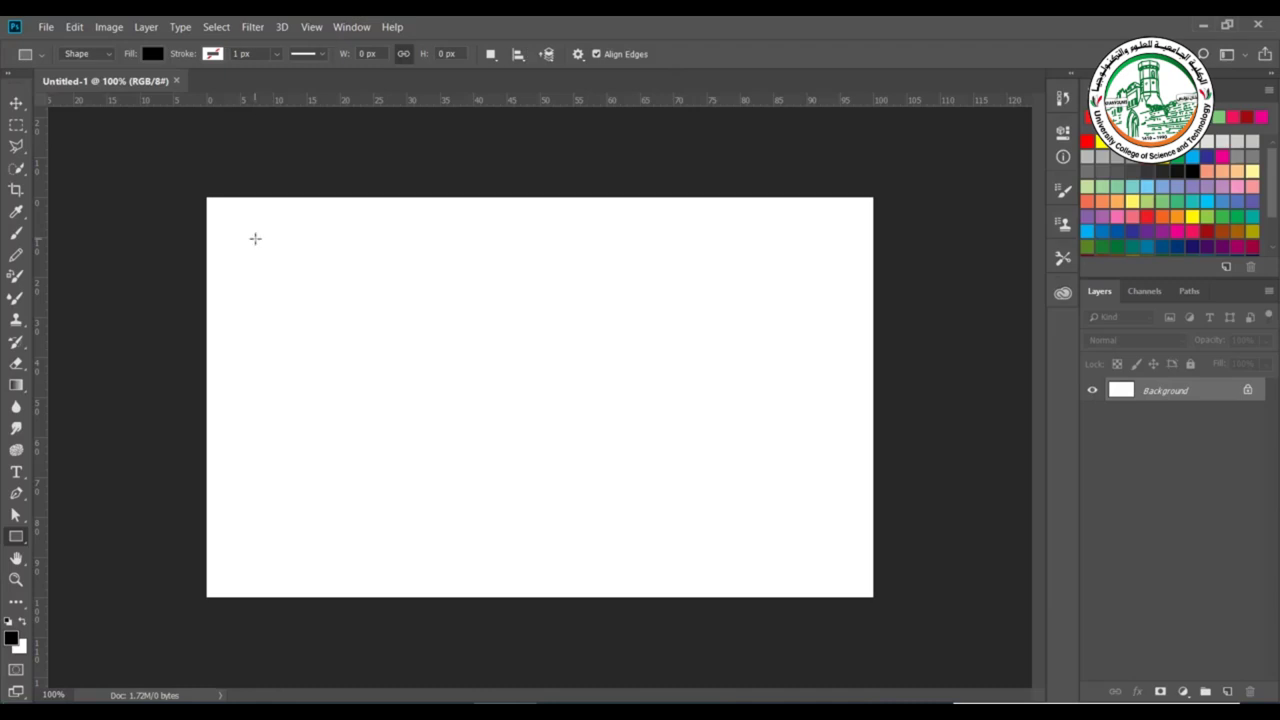
left_click_drag(255, 238, 443, 355)
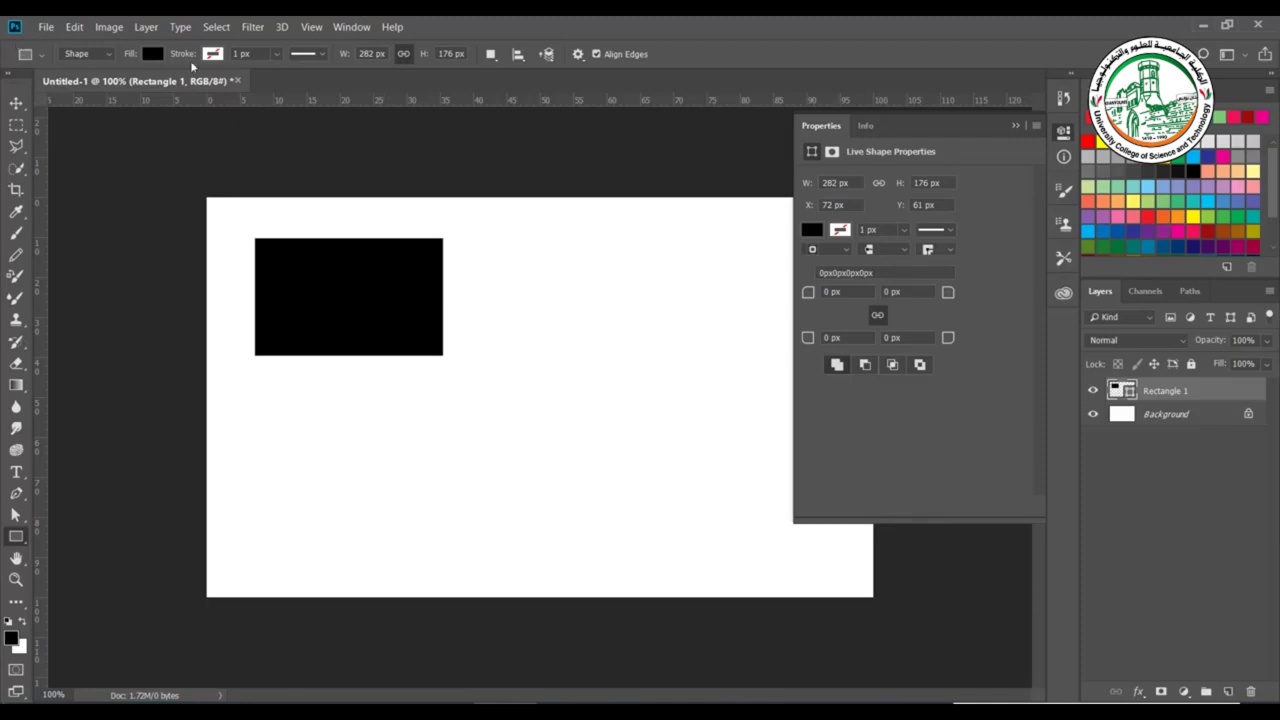
Keep the drawing mode as Shape and draw a second shape, a square about 190 by 190 px, below the rectangle.
left_click(92, 53)
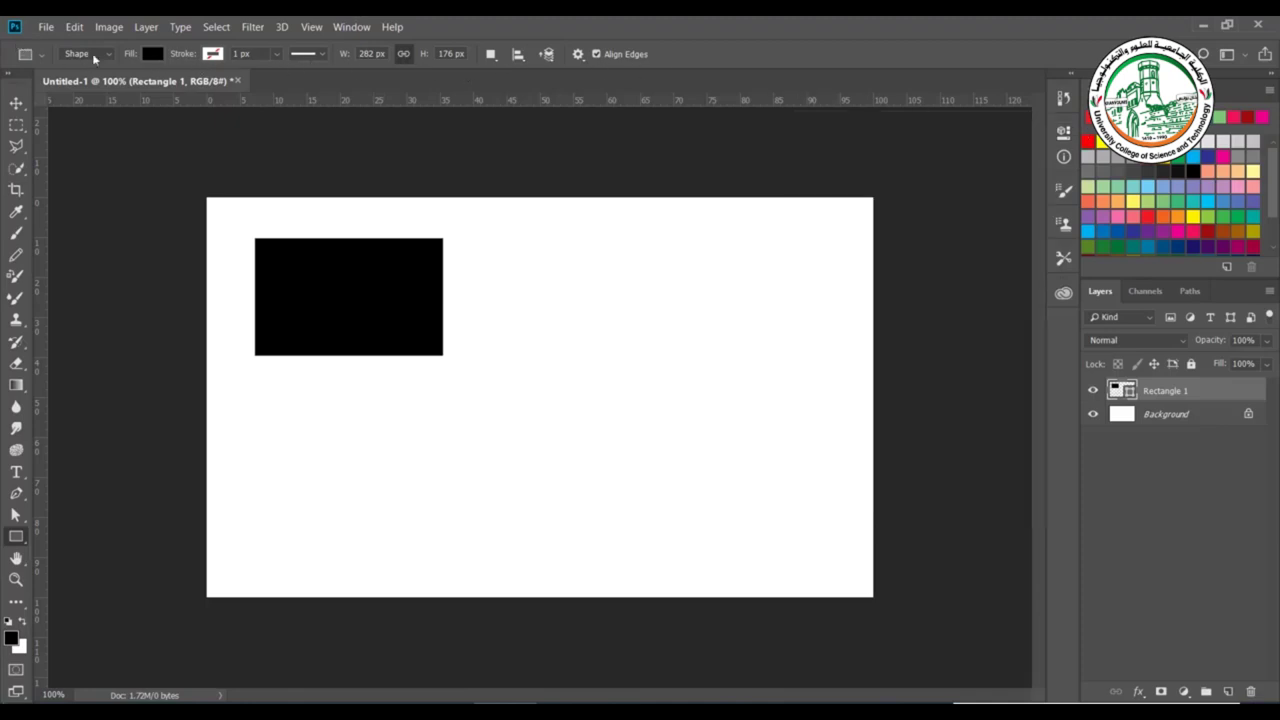
left_click(111, 57)
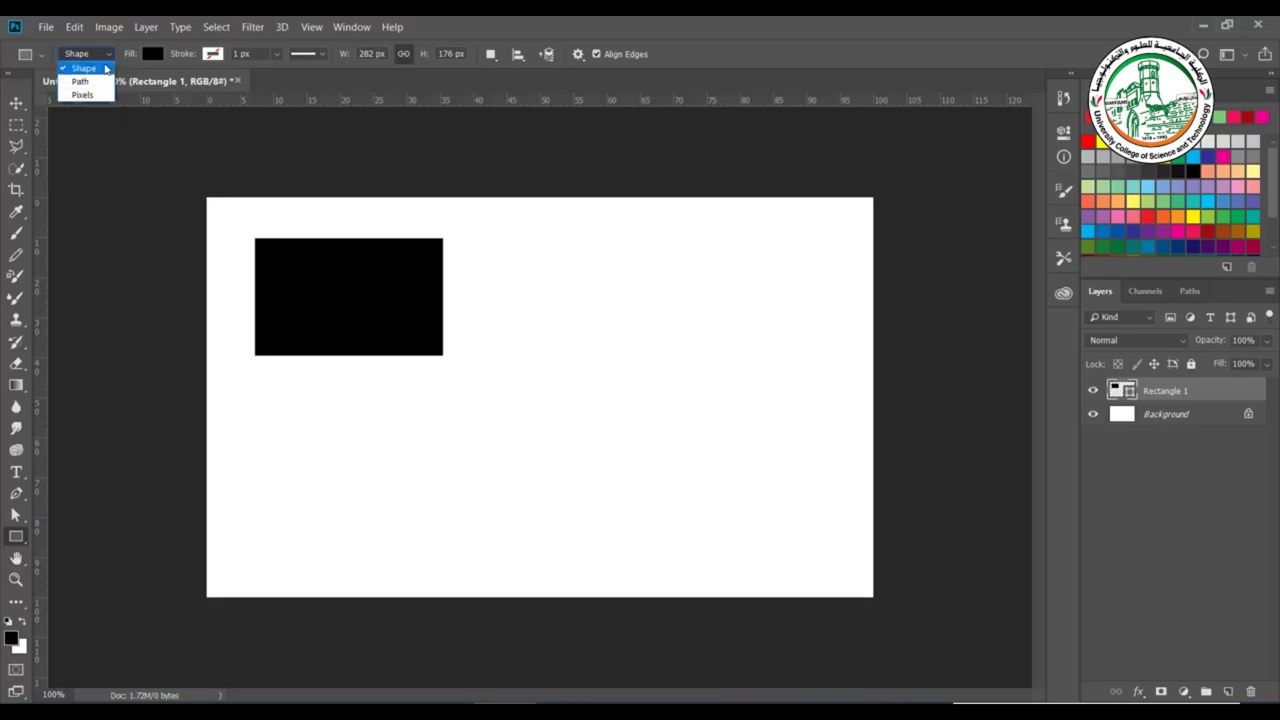
left_click(88, 67)
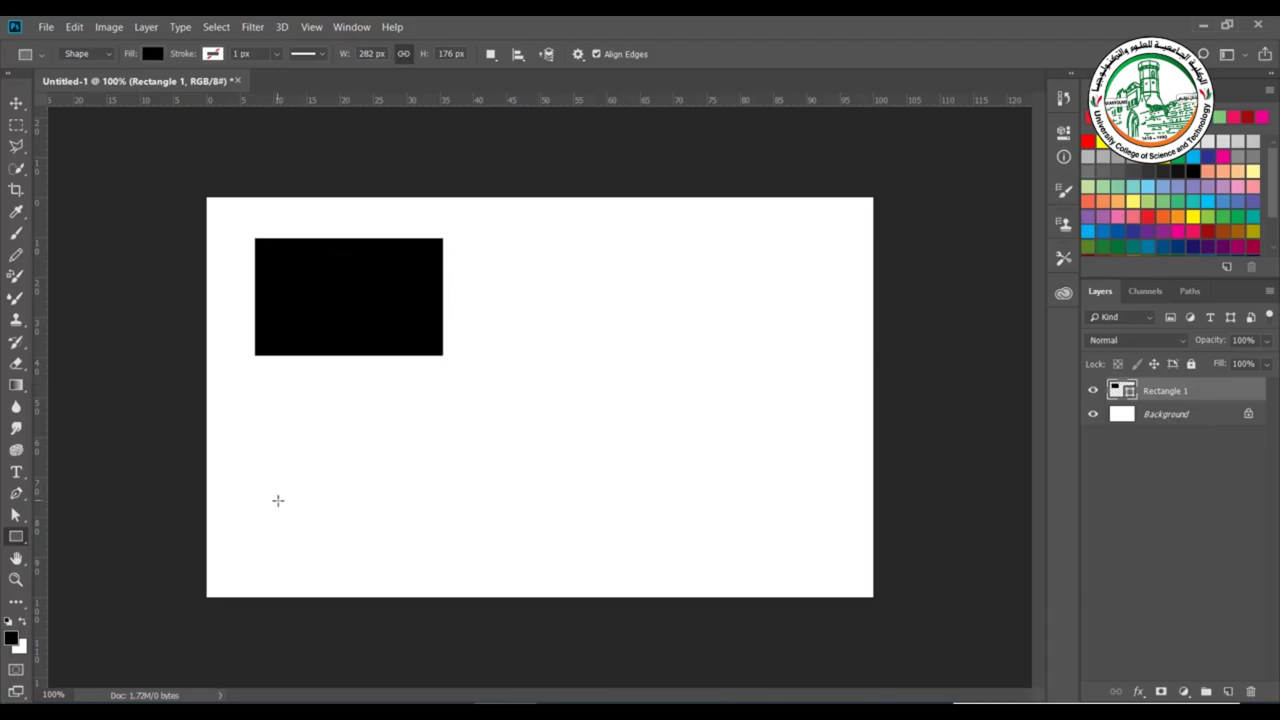
left_click_drag(276, 428, 402, 558)
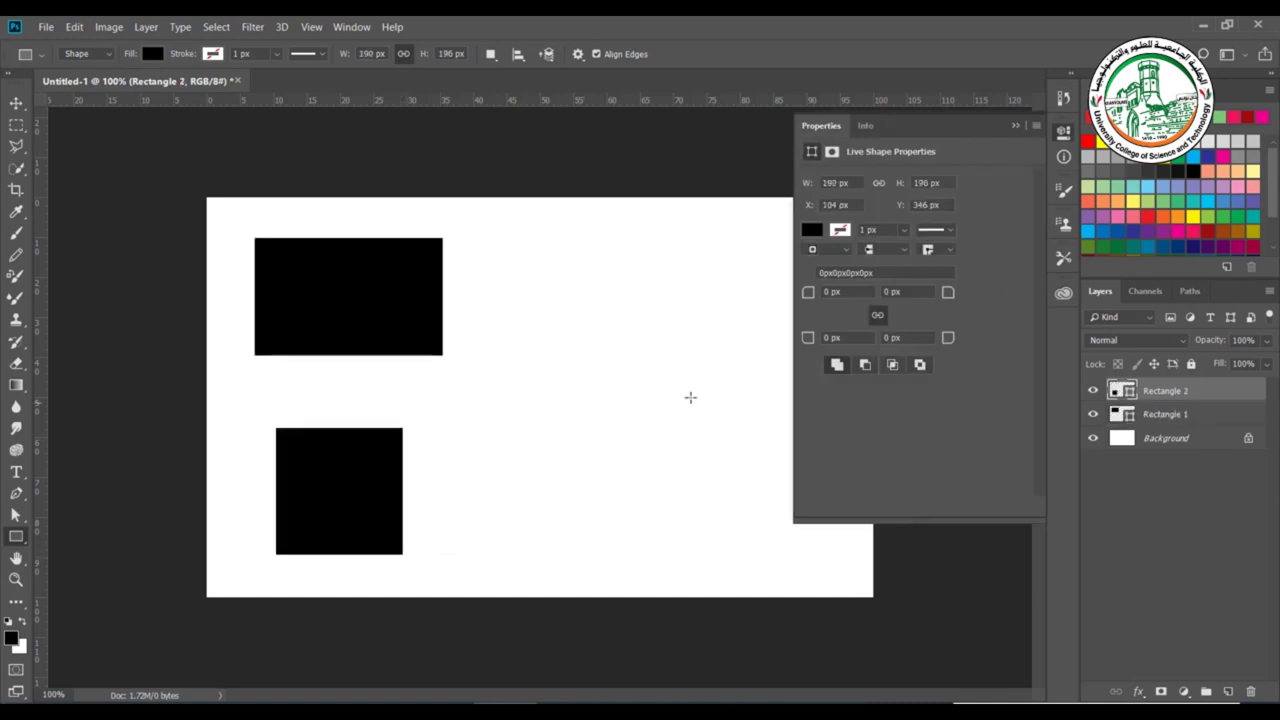
left_click(1176, 402)
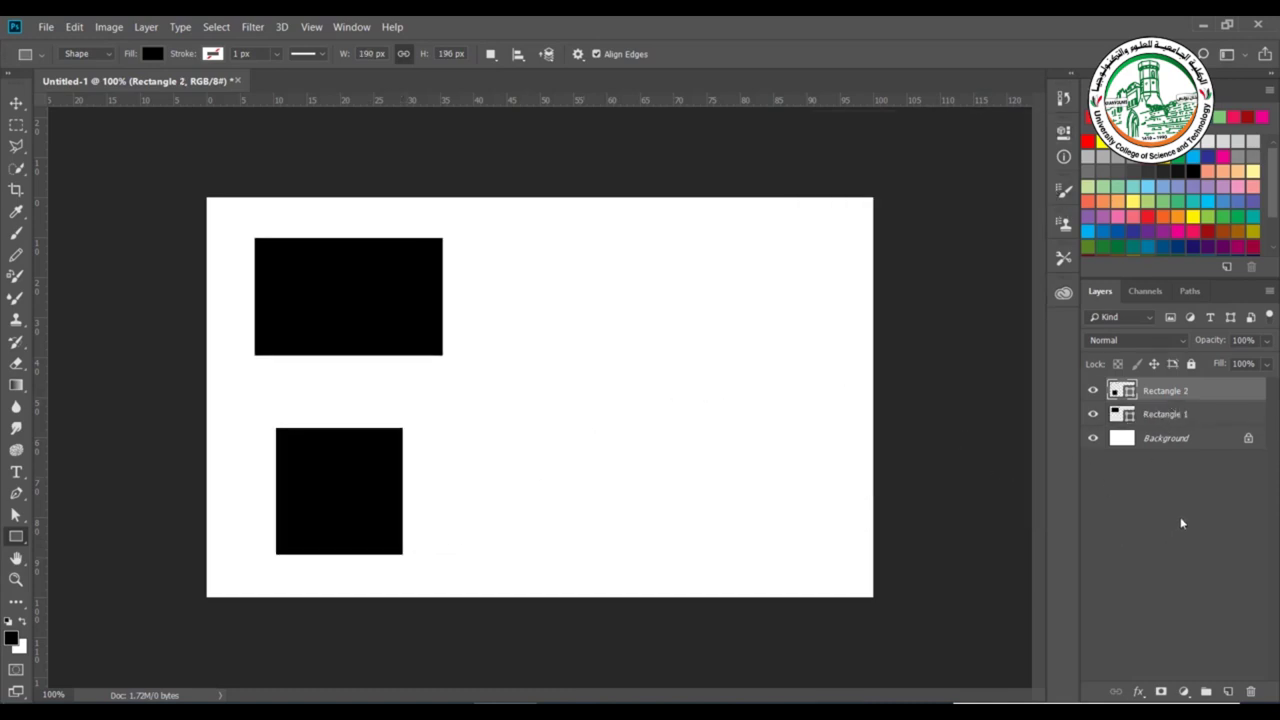
Try different fills on the lower square: no colour, solid black, and the pink, dark green and purple swatches.
left_click(152, 55)
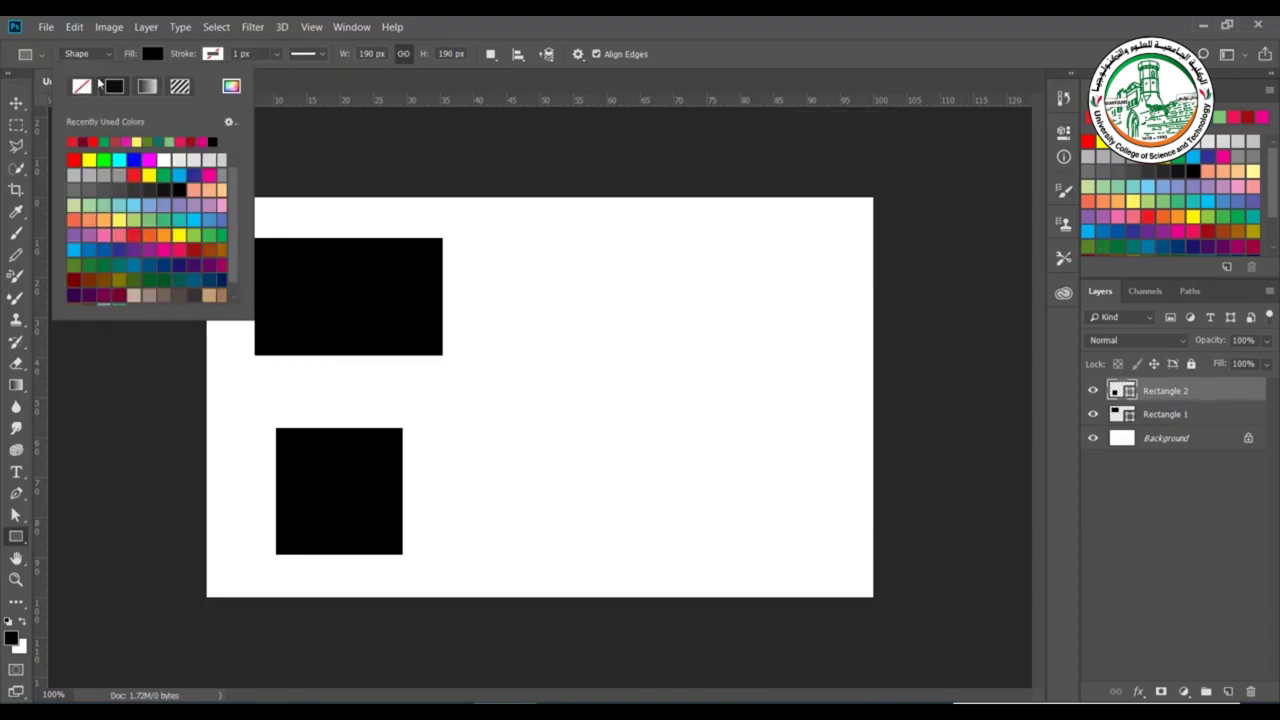
left_click(82, 87)
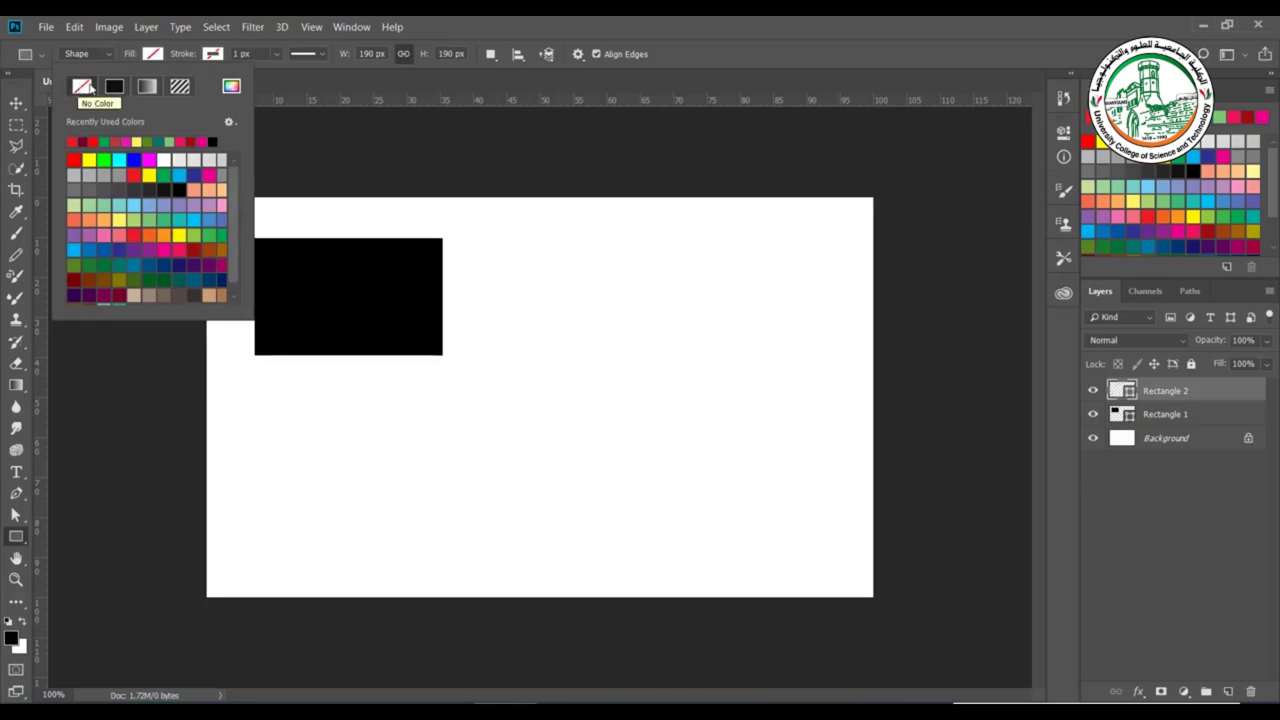
left_click(112, 88)
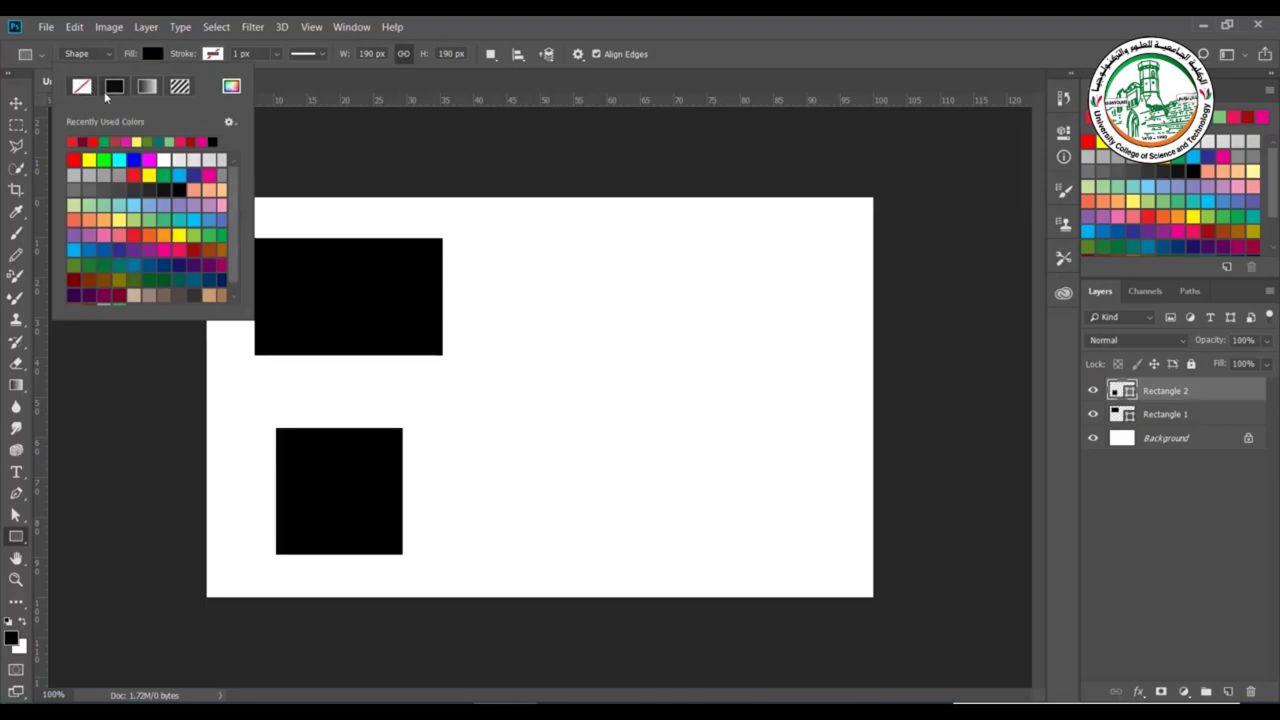
left_click(118, 235)
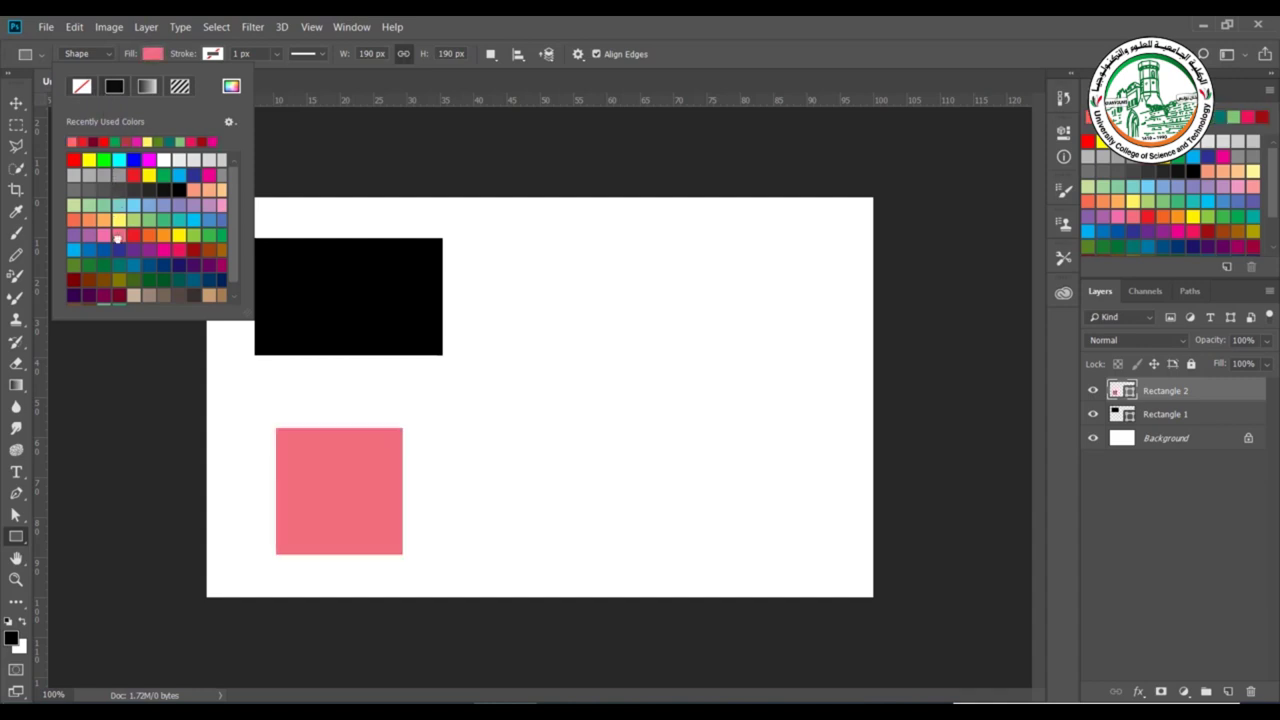
left_click(93, 265)
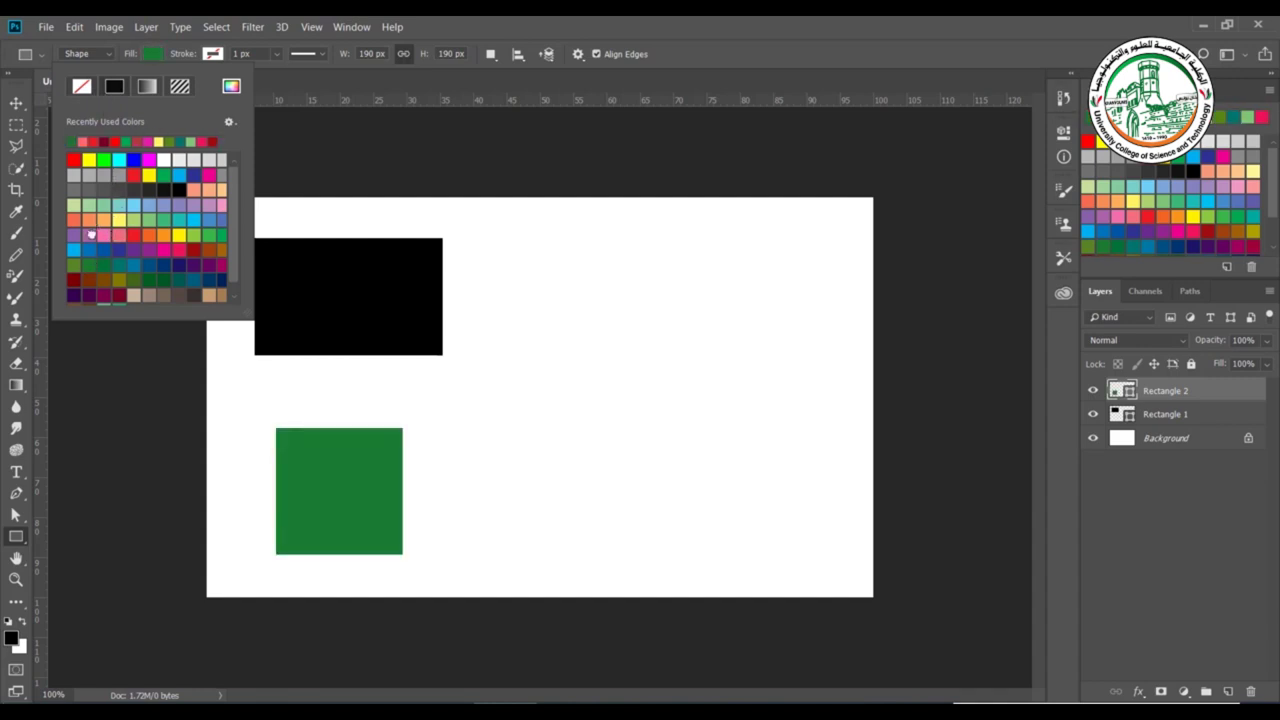
left_click(88, 234)
Pick a custom bright magenta as the lower square's fill with the Color Picker.
left_click(231, 86)
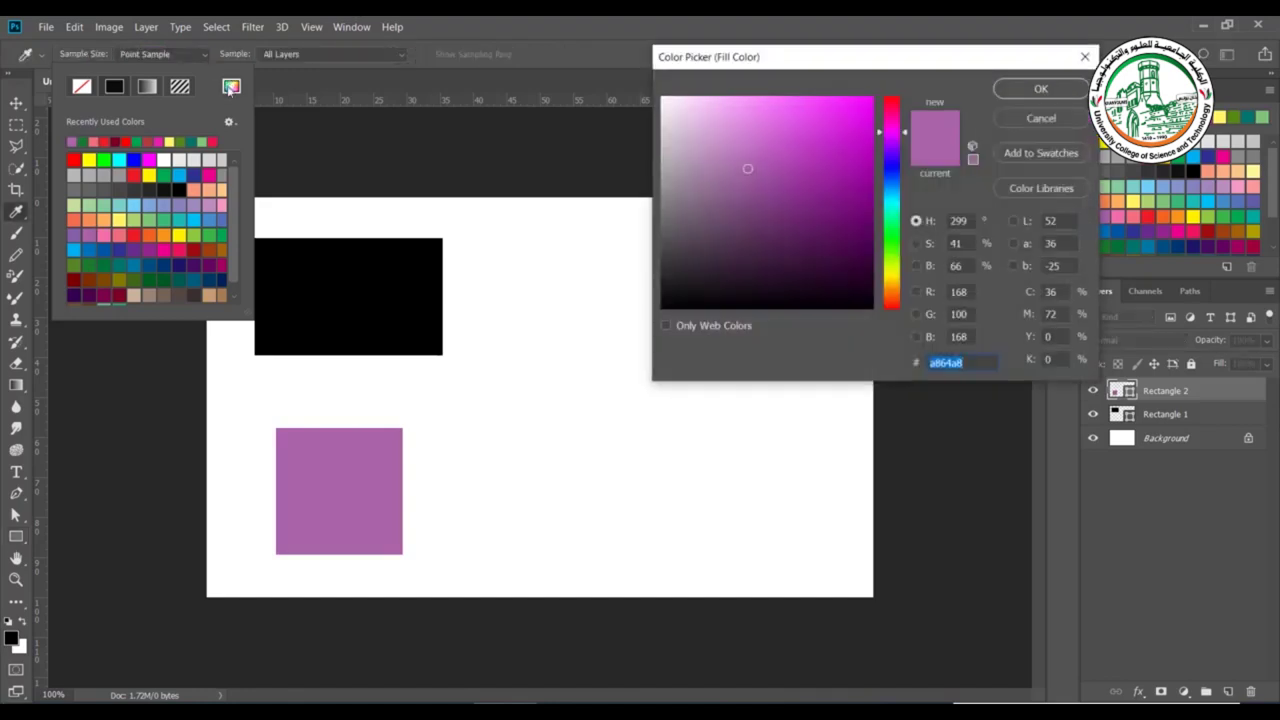
left_click(805, 137)
left_click(833, 108)
left_click(1040, 88)
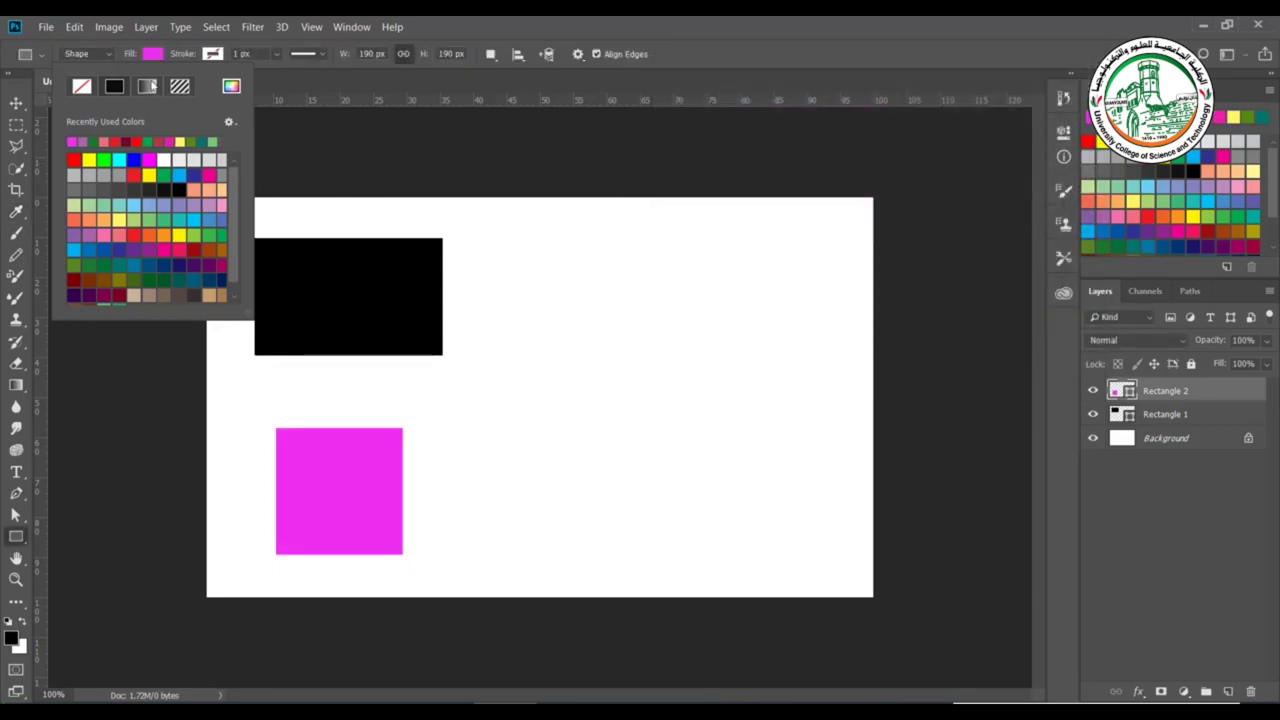
Switch the lower square to a gradient fill and try several presets, including red-green and purple-green-orange, ending on a black-based preset.
left_click(148, 86)
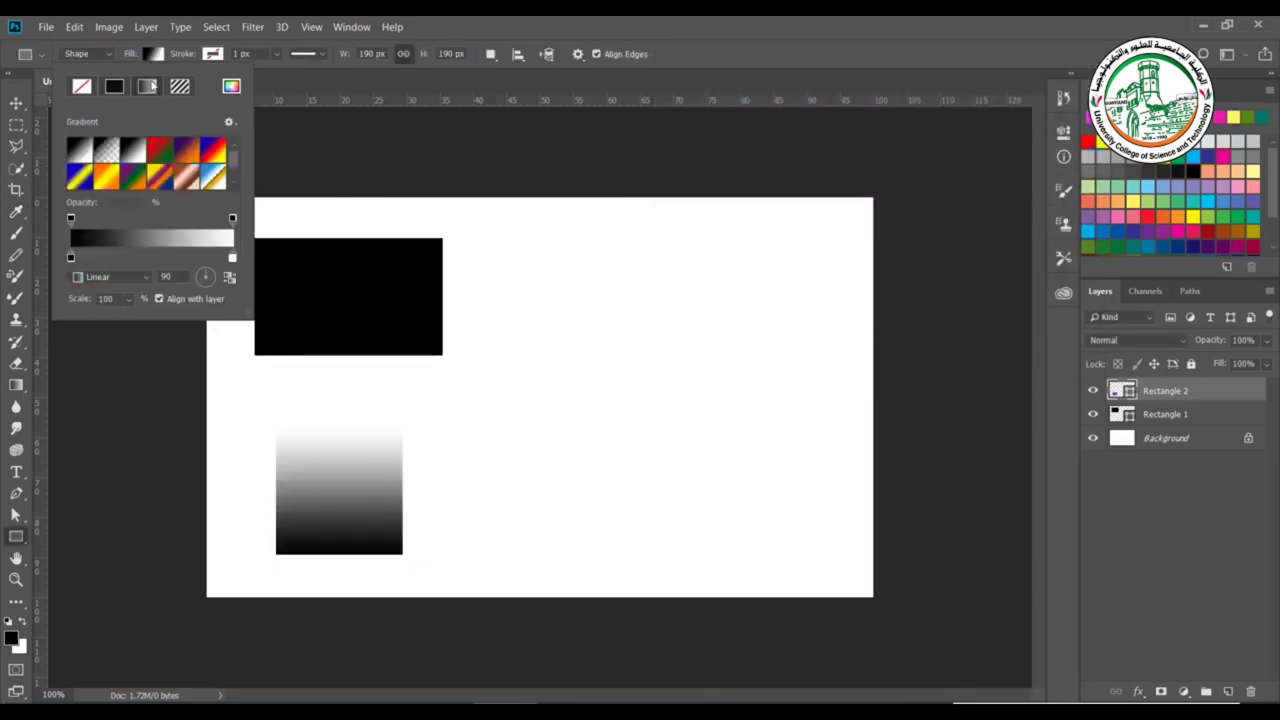
left_click(169, 146)
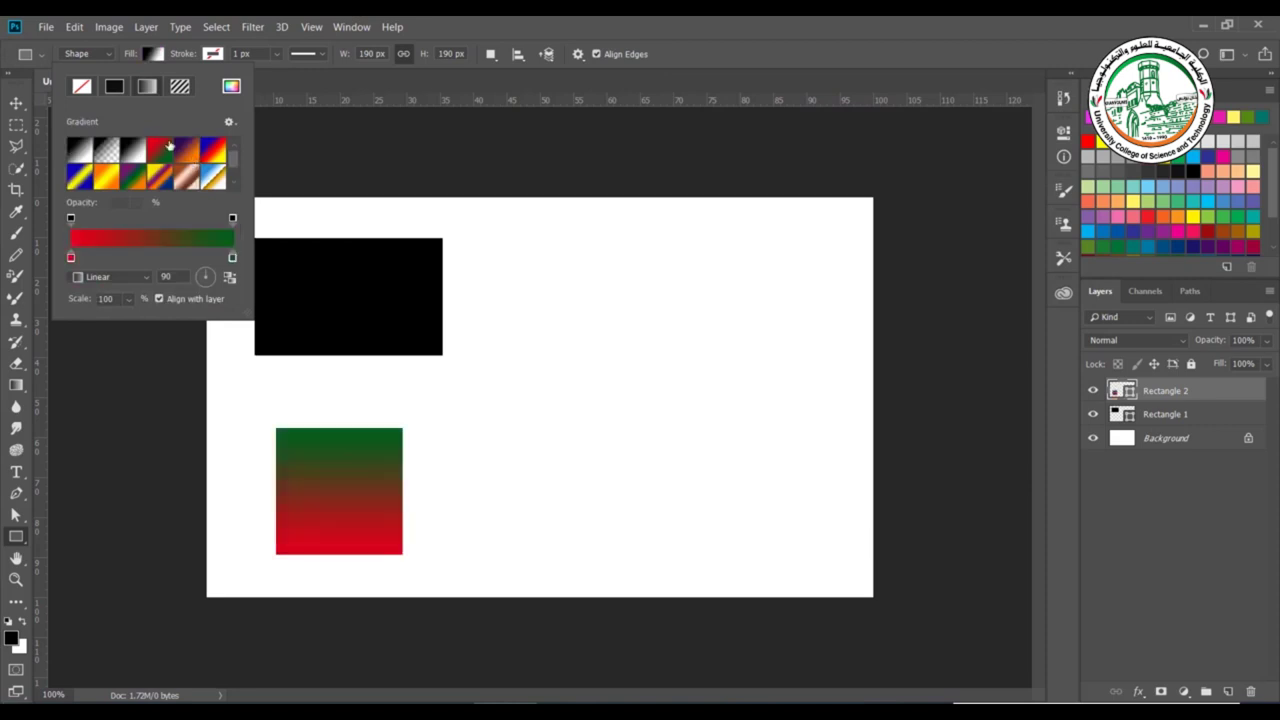
left_click(182, 148)
left_click(131, 180)
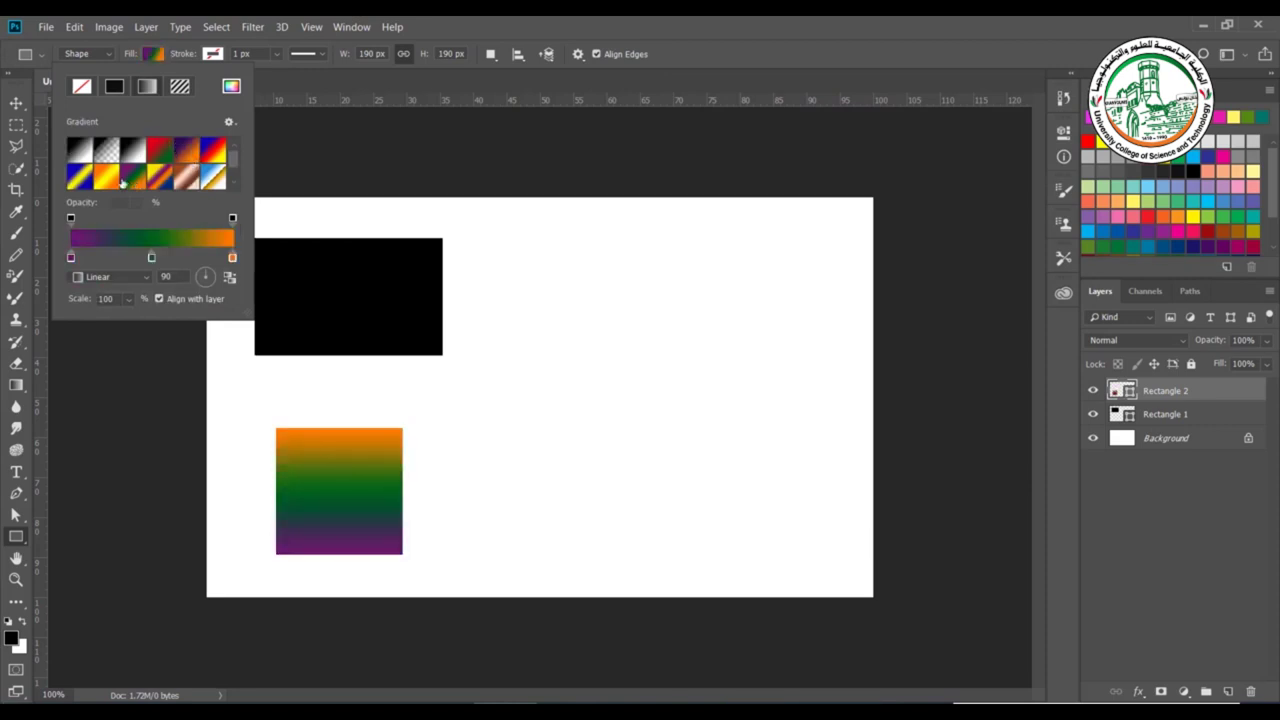
left_click(86, 176)
left_click(79, 158)
Lower the opacity of the gradient's black end and adjust its colour stops.
left_click(70, 217)
left_click(137, 202)
mouse_move(151, 224)
left_mouse_down()
mouse_move(93, 227)
mouse_move(156, 225)
left_mouse_up()
left_click(176, 196)
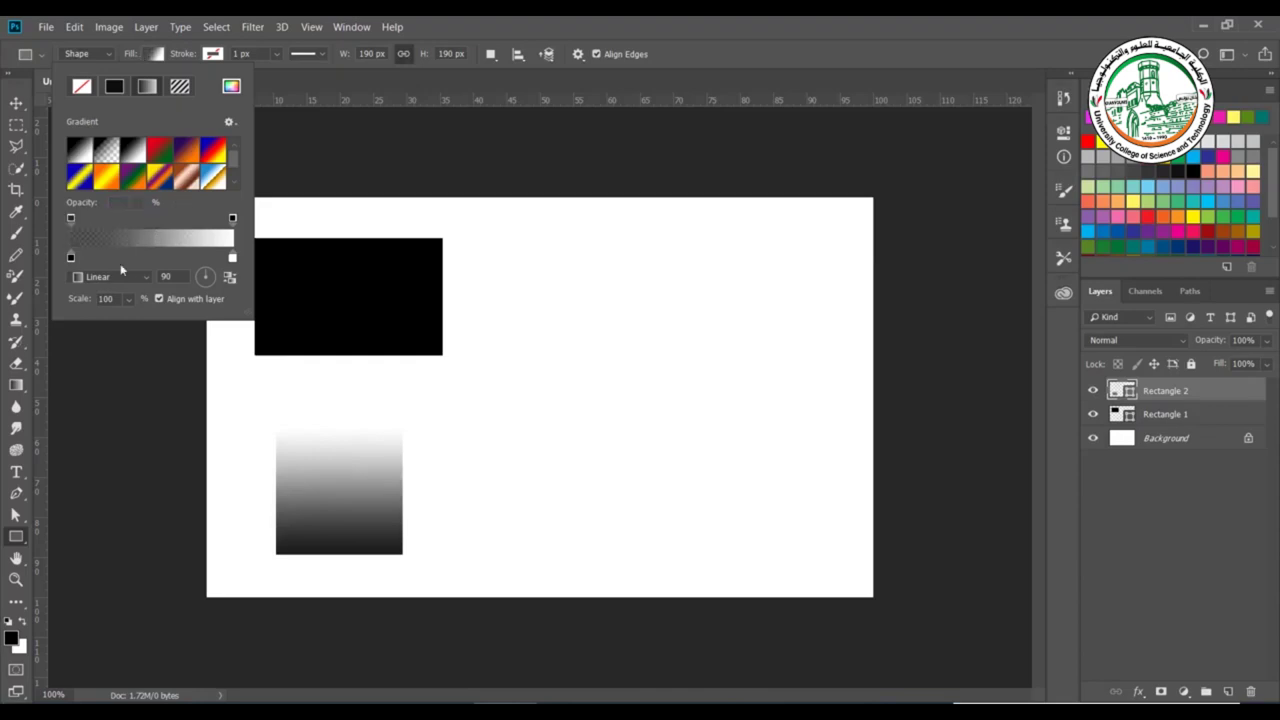
mouse_move(71, 263)
left_mouse_down()
mouse_move(94, 268)
mouse_move(53, 259)
left_mouse_up()
mouse_move(235, 259)
left_mouse_down()
mouse_move(182, 260)
mouse_move(233, 259)
left_mouse_up()
Try the Radial, Angle and Reflected gradient styles on the lower square, ending with Diamond.
left_click(145, 277)
left_click(125, 298)
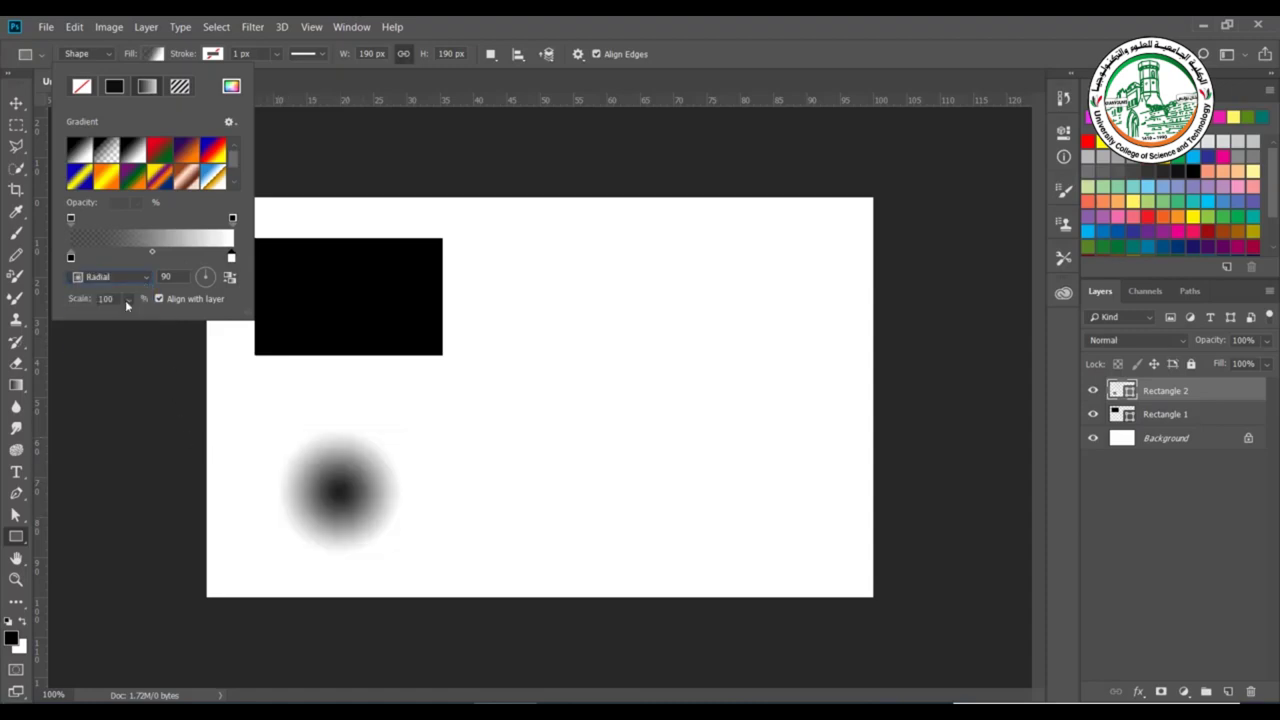
left_click(125, 280)
left_click(115, 308)
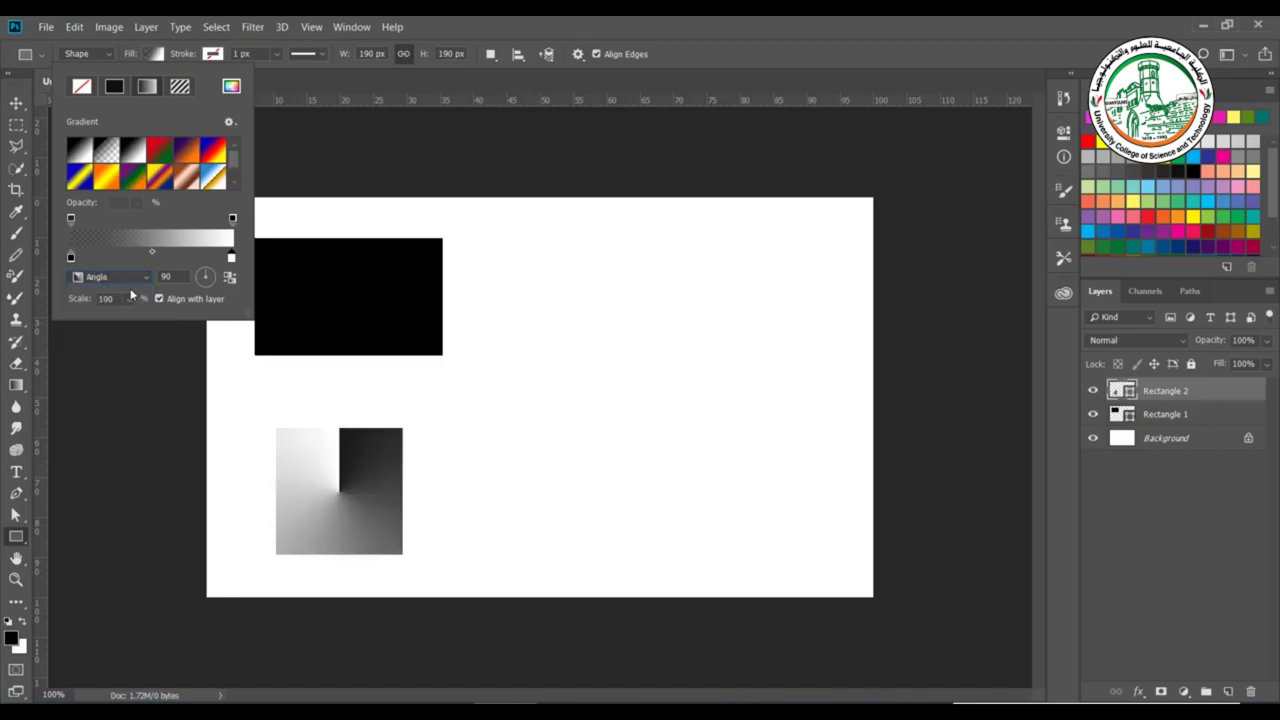
left_click(128, 279)
left_click(140, 331)
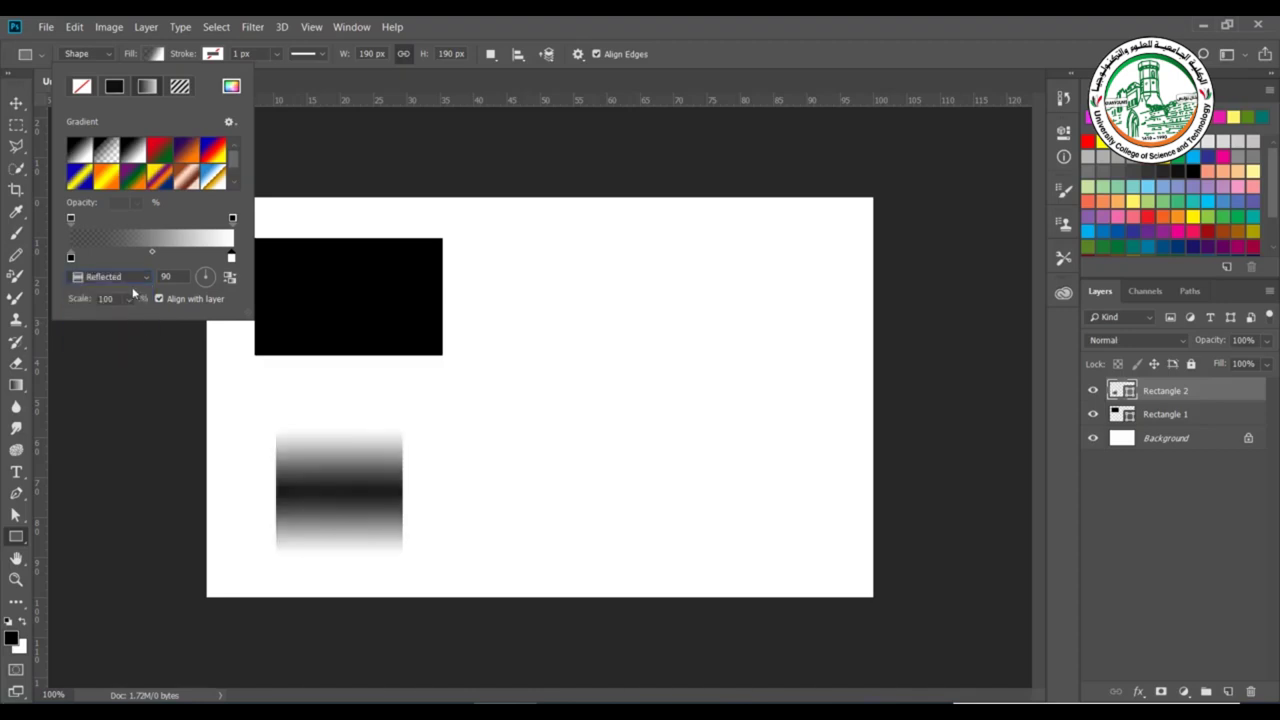
left_click(137, 279)
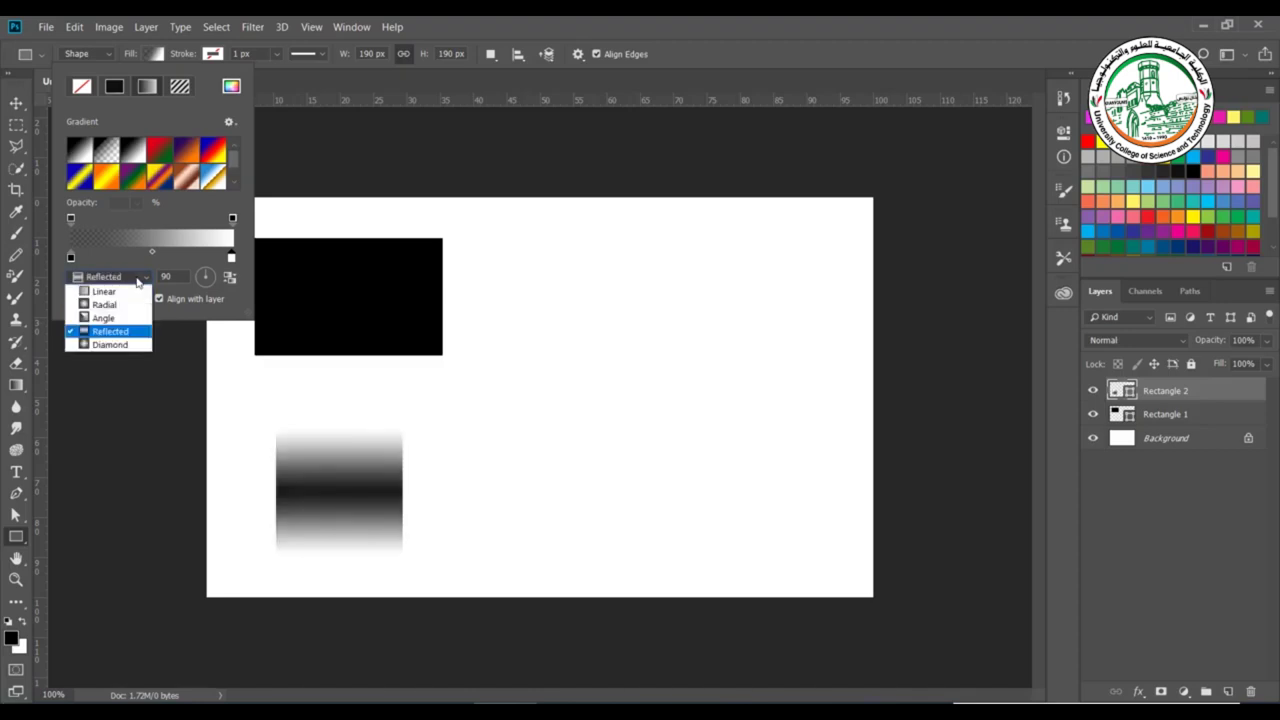
left_click(123, 345)
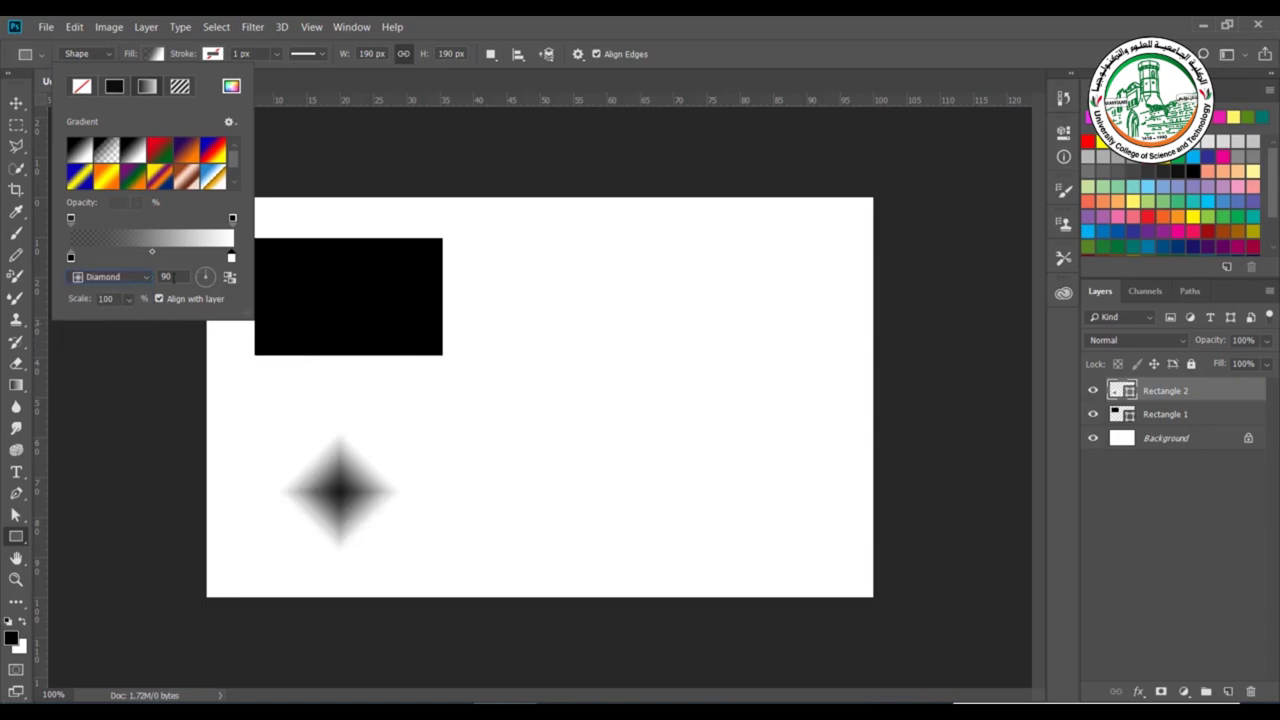
Set the diamond gradient's angle to -144 and scale to 144%, trying its colours reversed and restoring their order.
left_click_drag(206, 278, 201, 286)
left_click(129, 300)
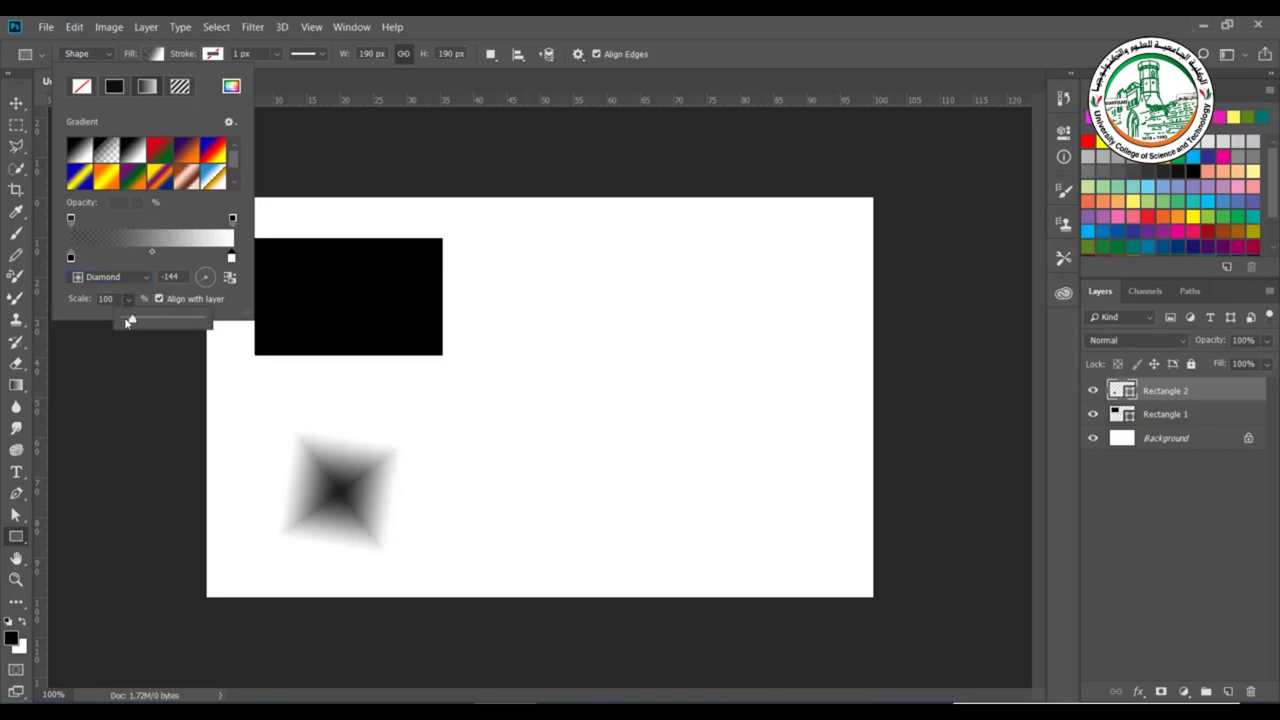
left_click_drag(127, 321, 137, 328)
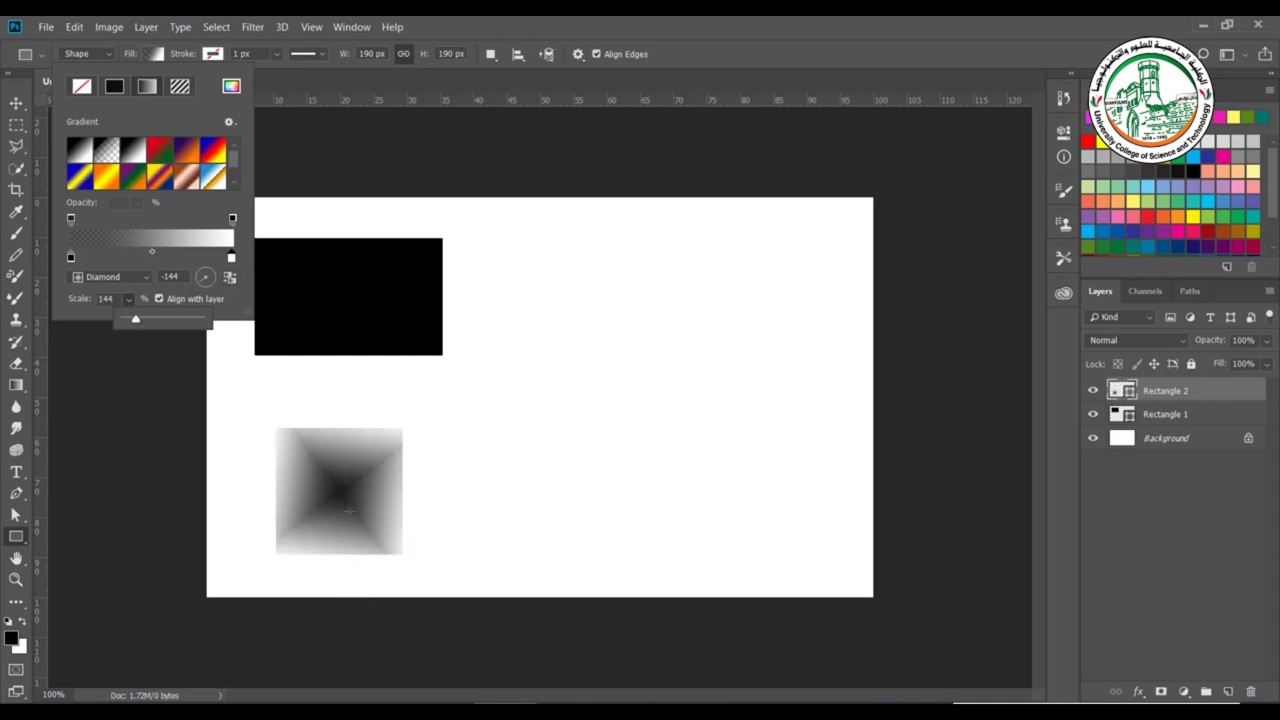
left_click(224, 279)
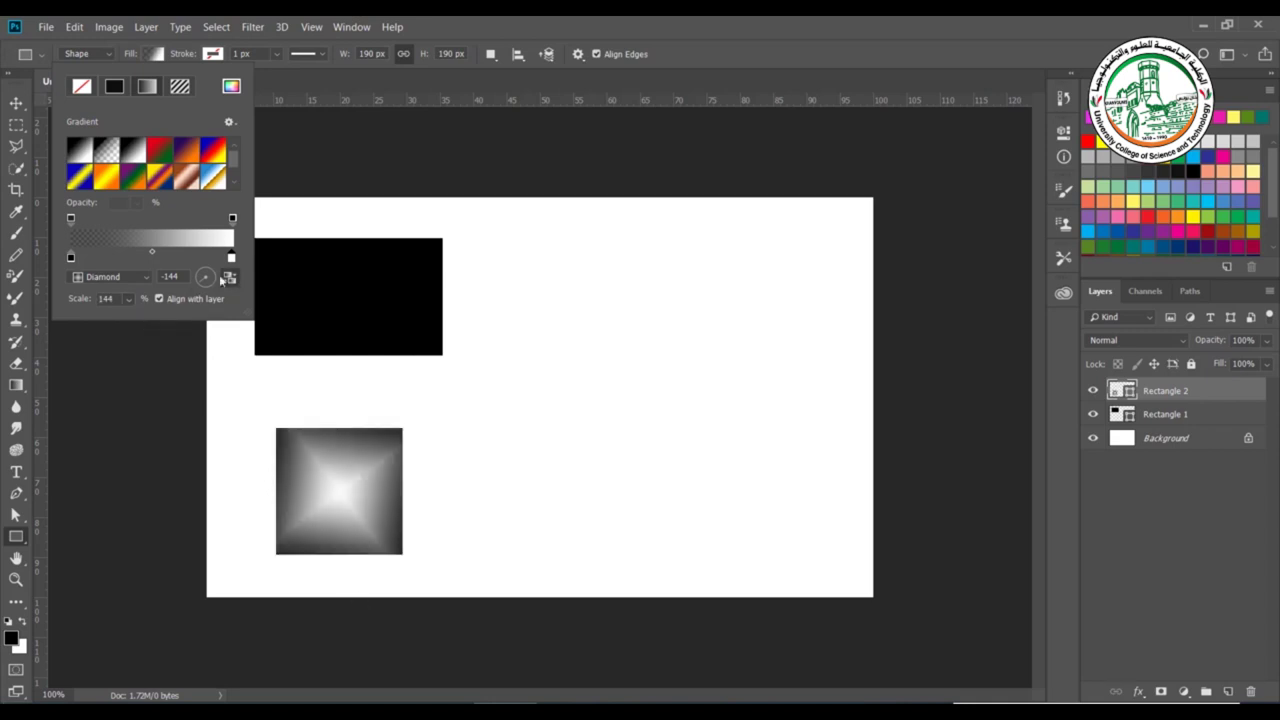
left_click(224, 279)
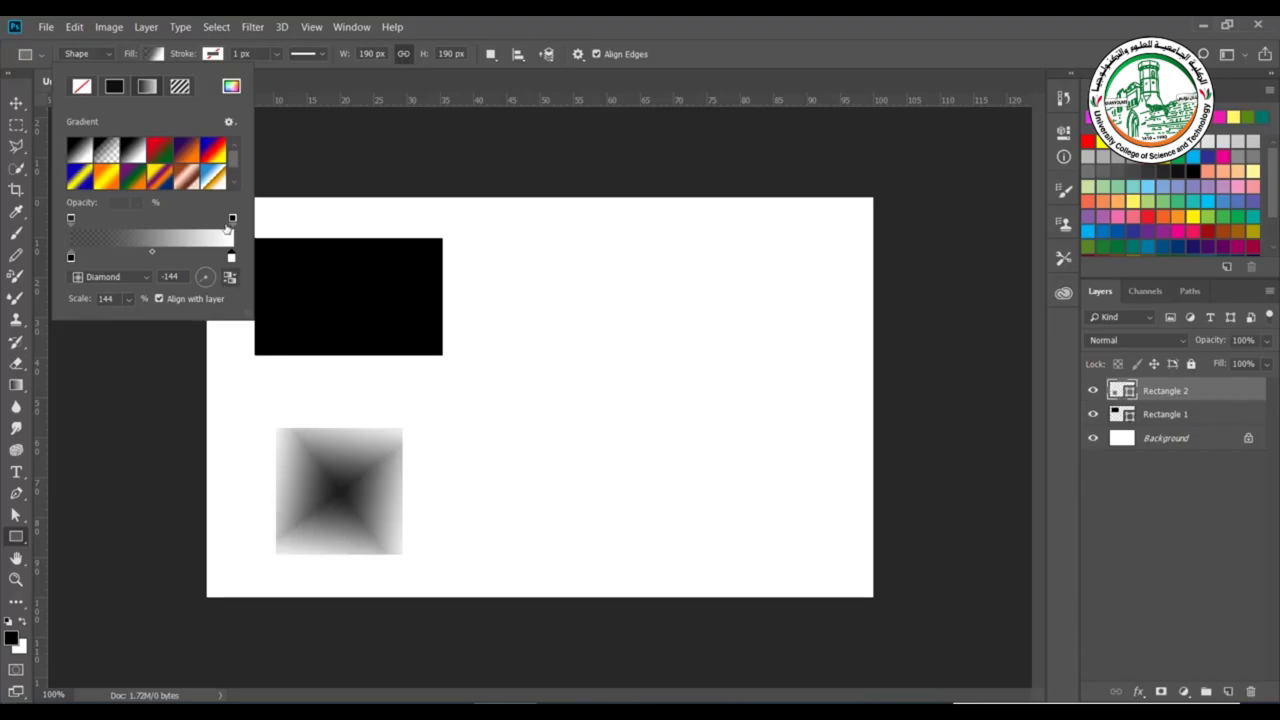
View the gradient presets in the Preset Manager and its option for loading more gradients.
left_click(229, 122)
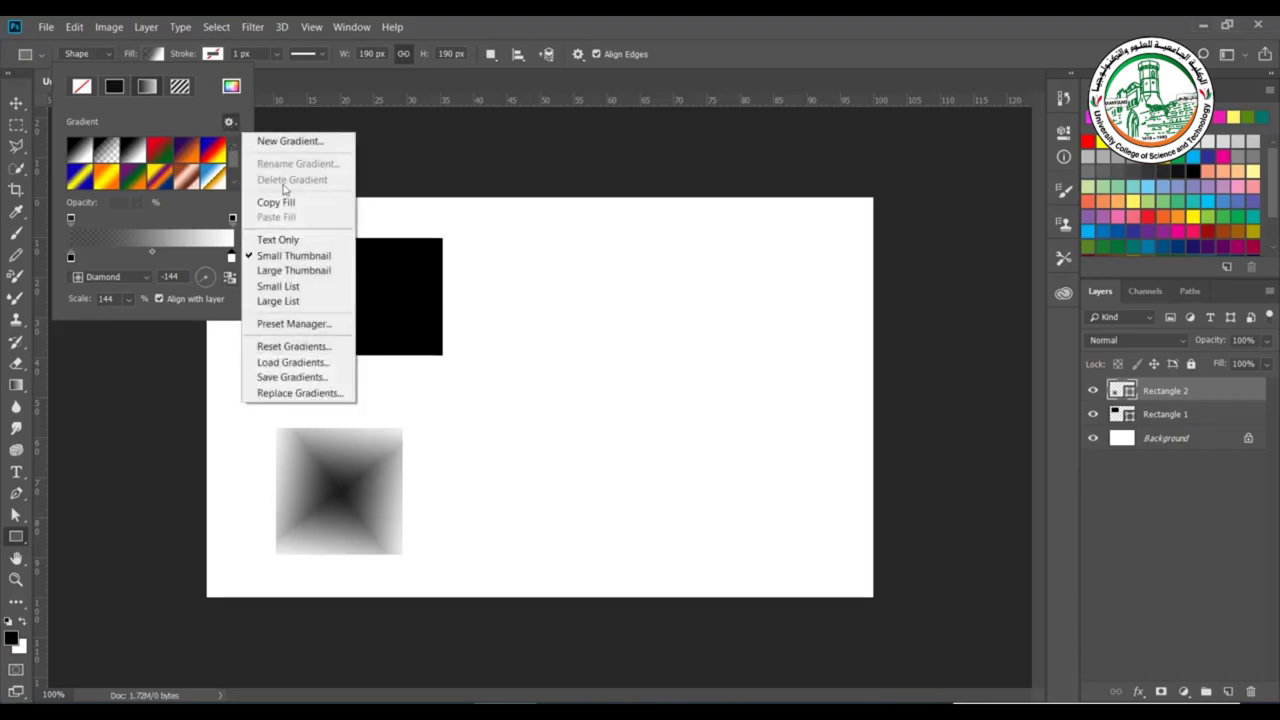
left_click(262, 326)
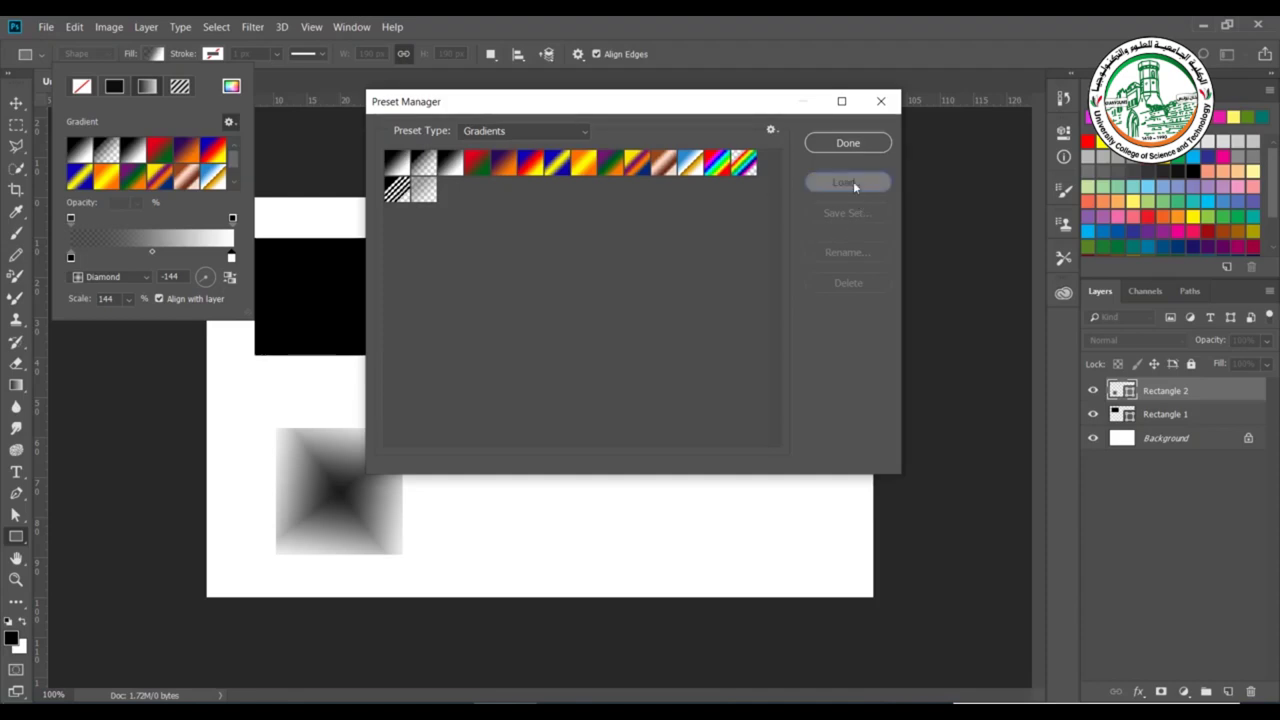
left_click(853, 181)
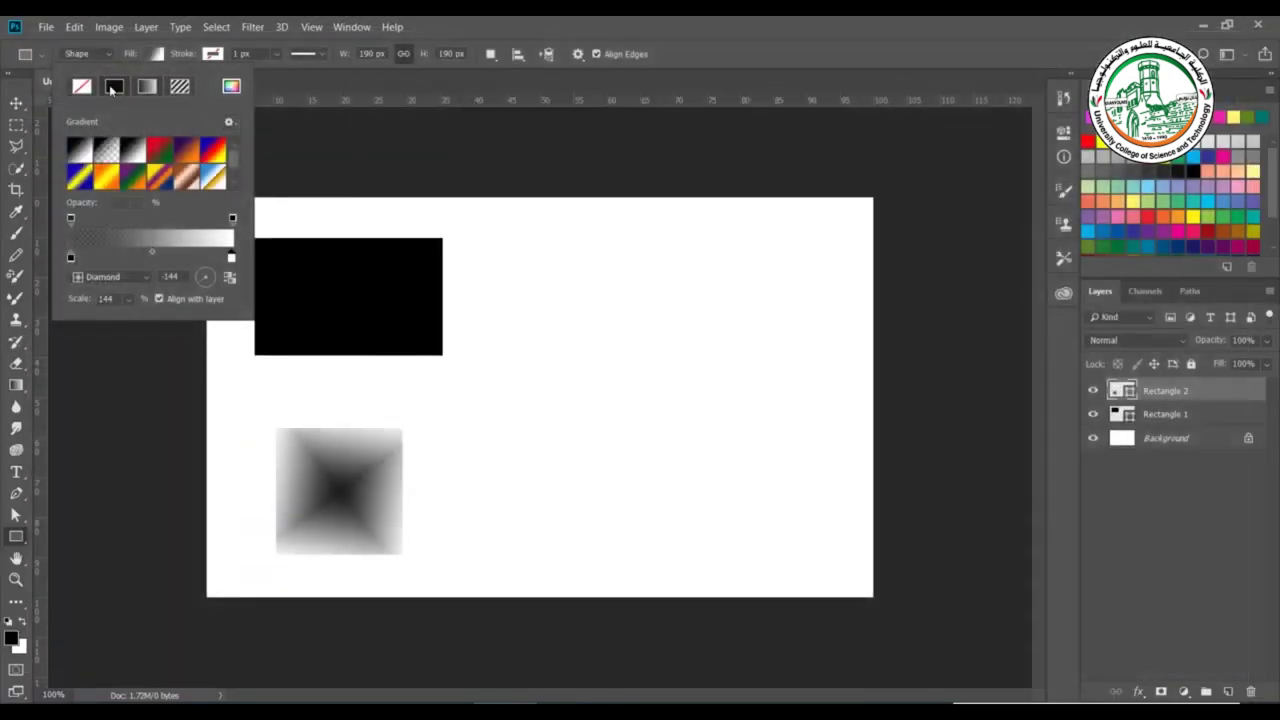
Change the lower square's fill back to a solid colour and make it pure blue.
left_click(113, 88)
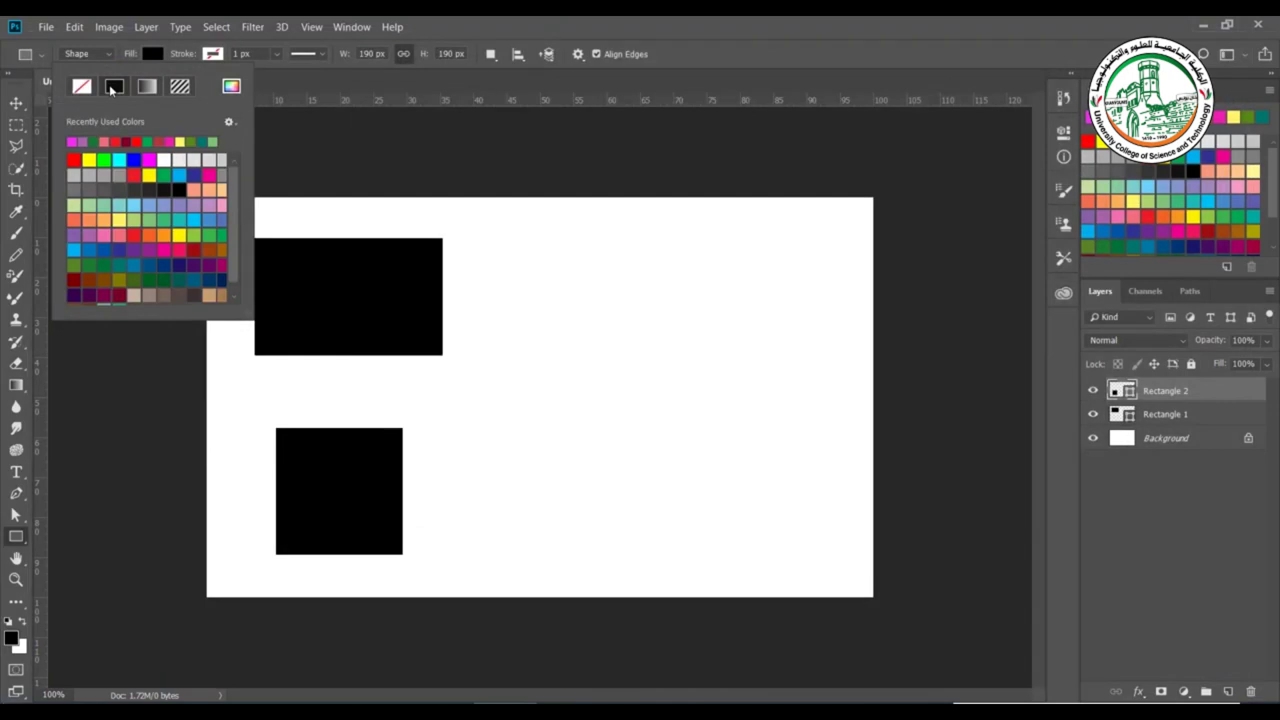
left_click(131, 160)
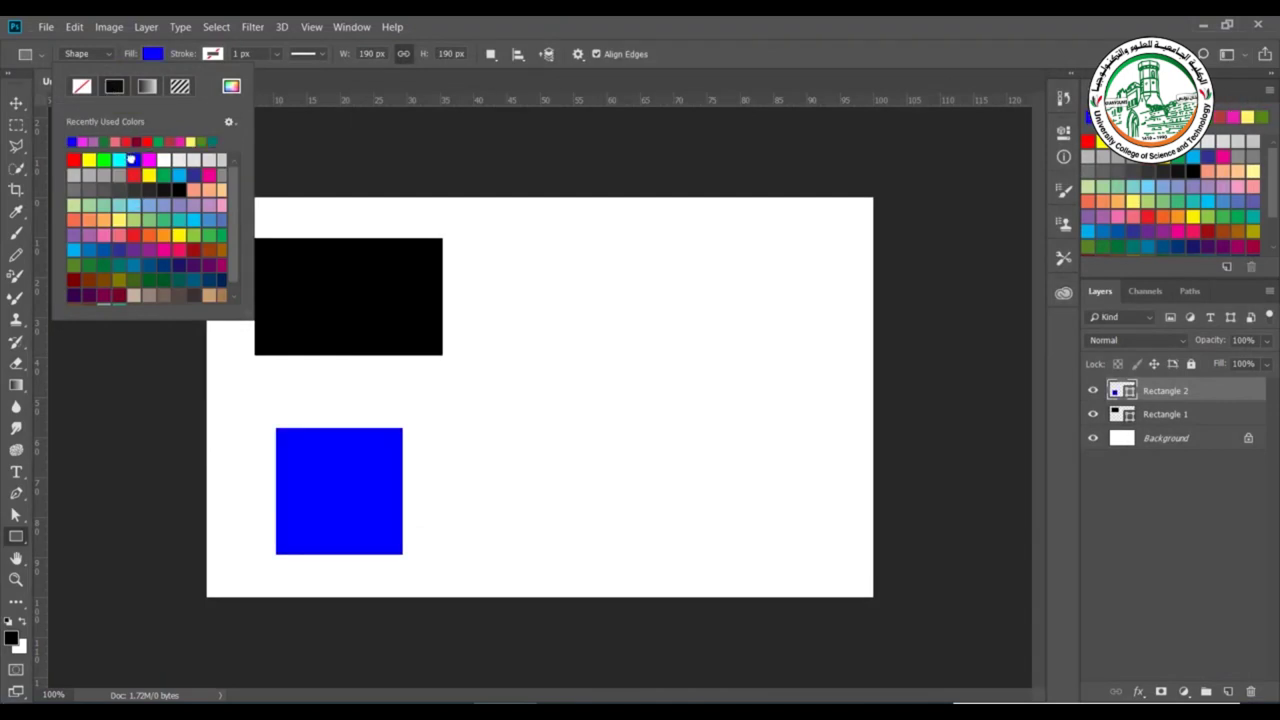
left_click(186, 58)
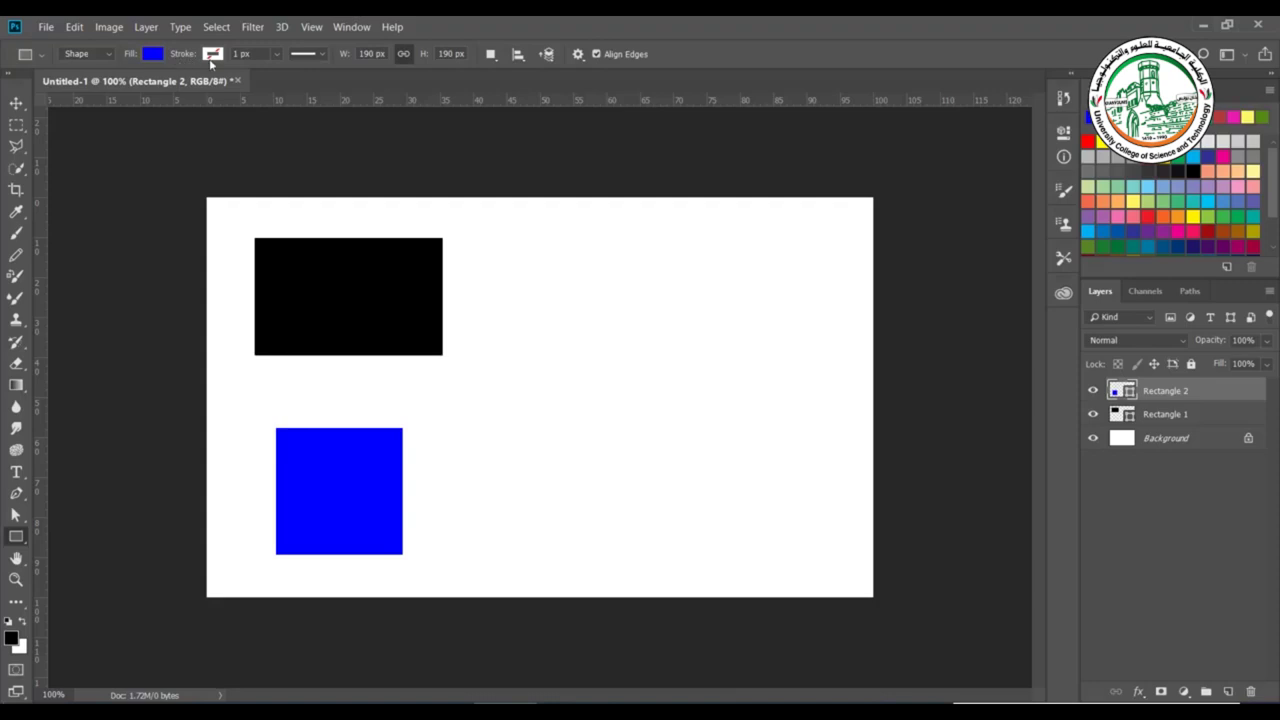
Give the lower square a black stroke 12.12 px wide.
left_click(212, 56)
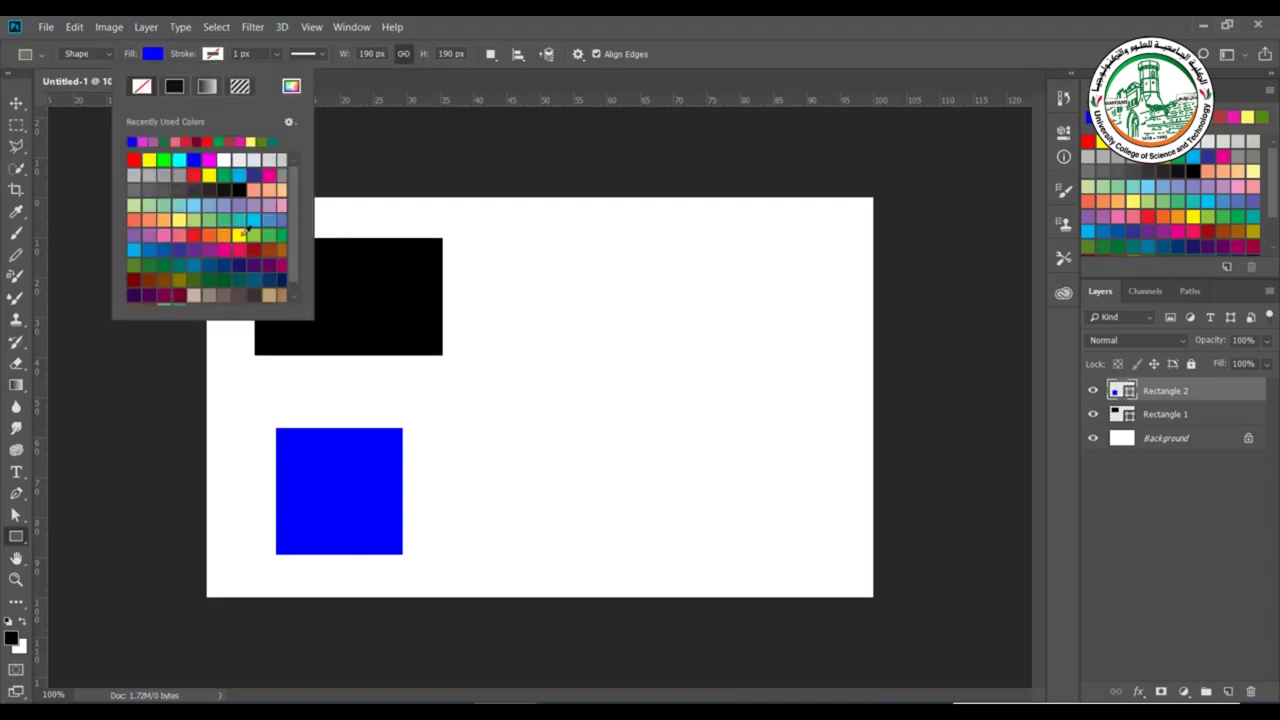
left_click(275, 54)
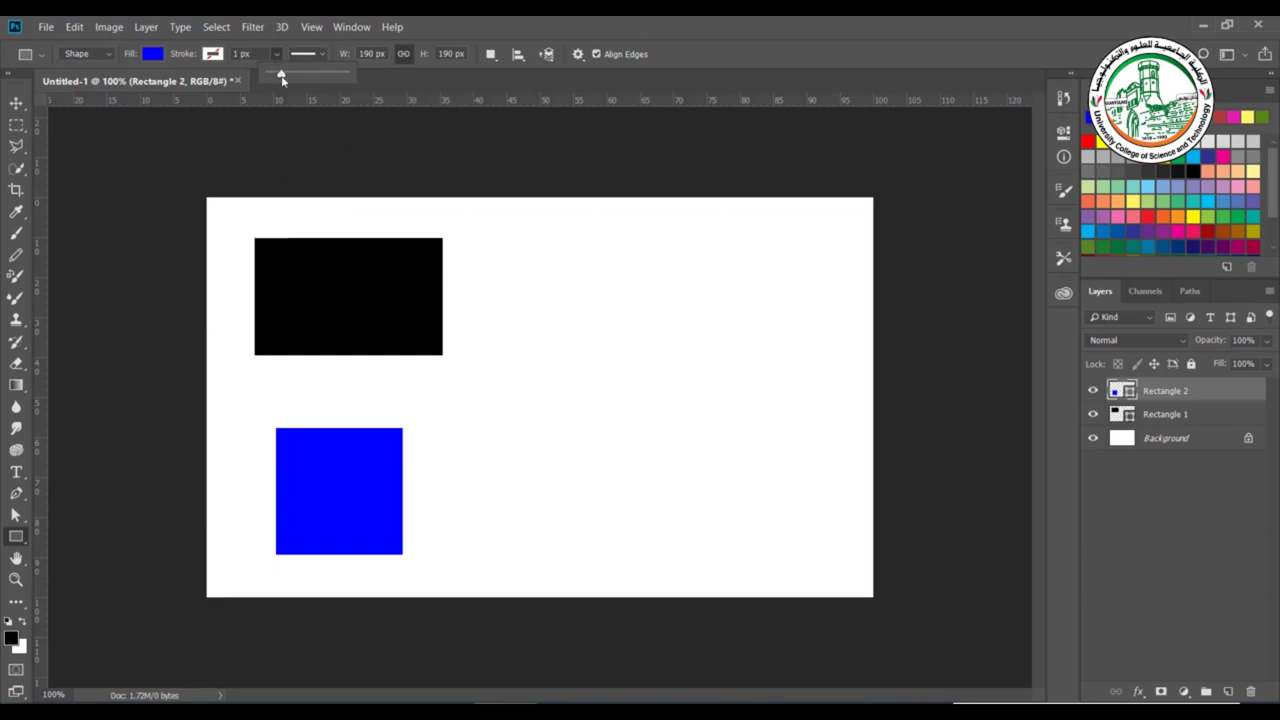
left_click_drag(281, 79, 296, 79)
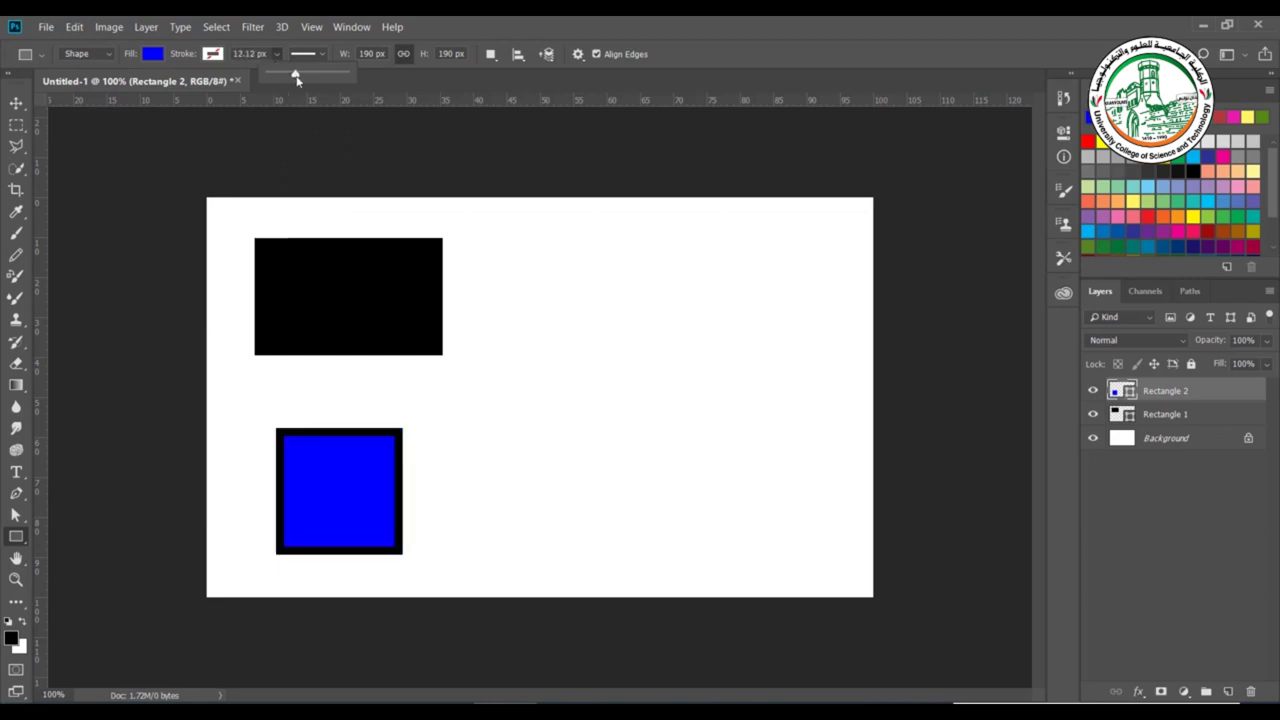
left_click(192, 58)
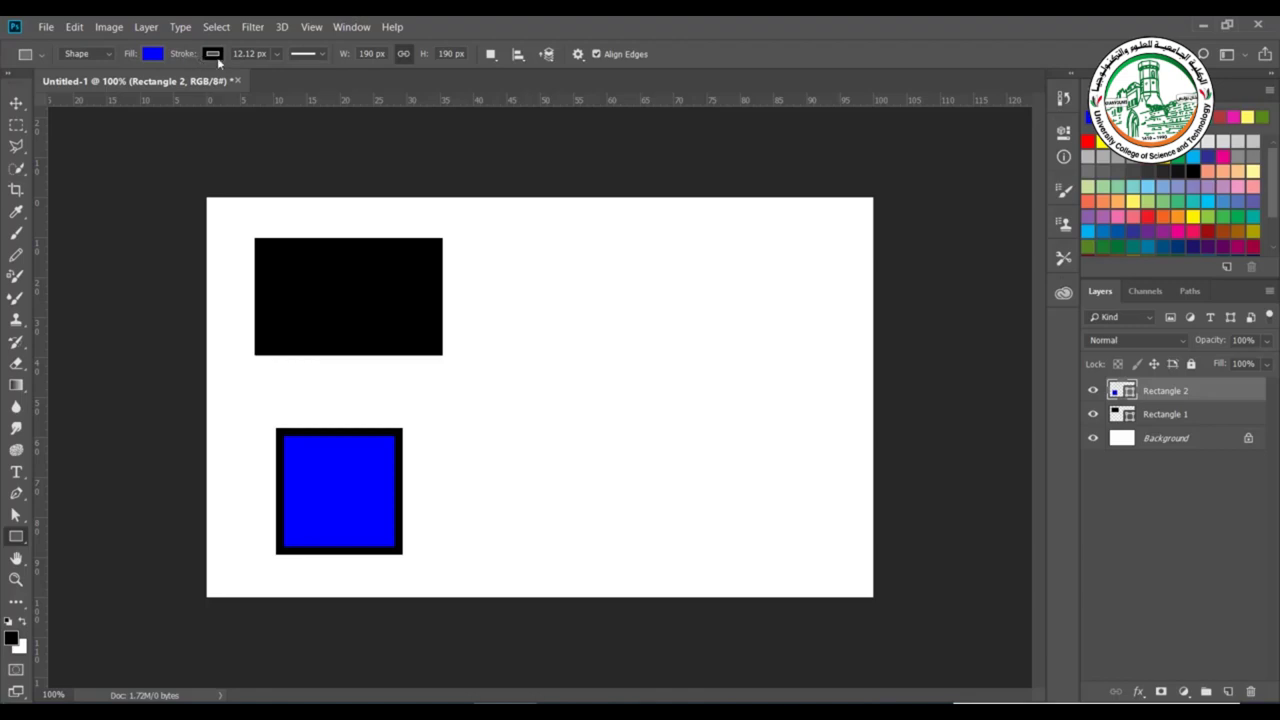
Remove the lower square's stroke, switch it back to a solid colour and make it light yellow.
left_click(212, 54)
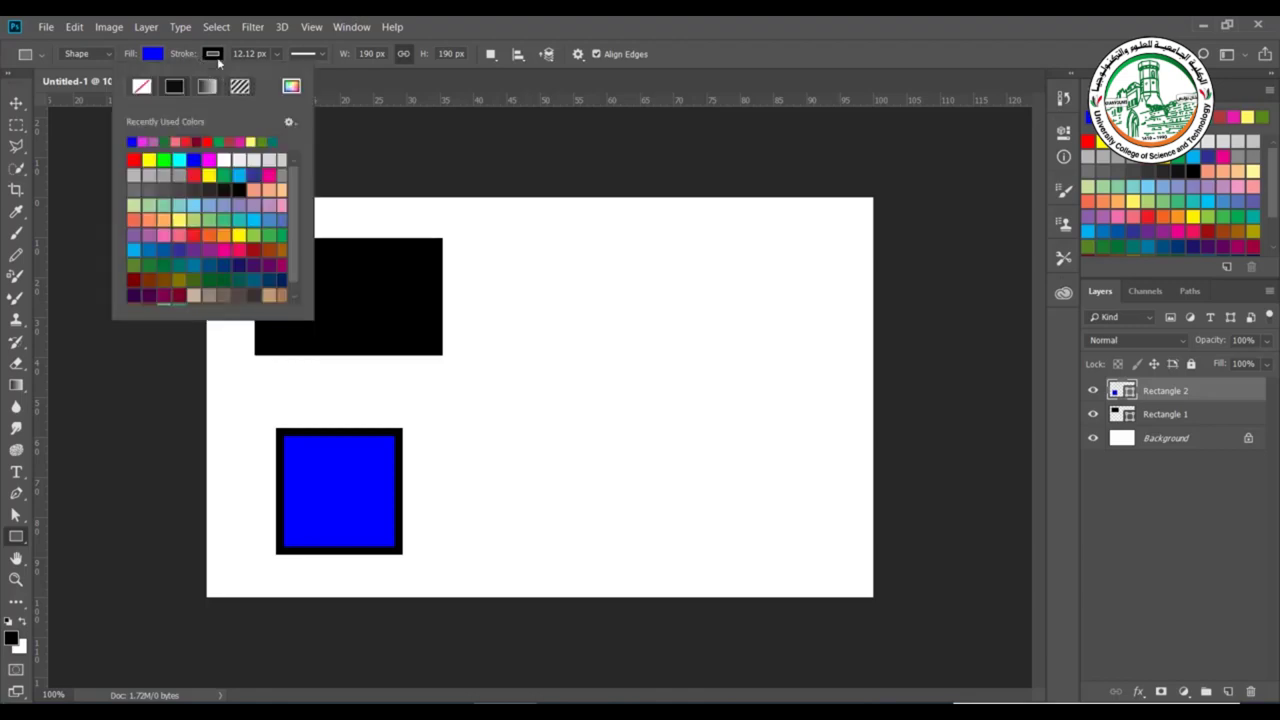
left_click(142, 87)
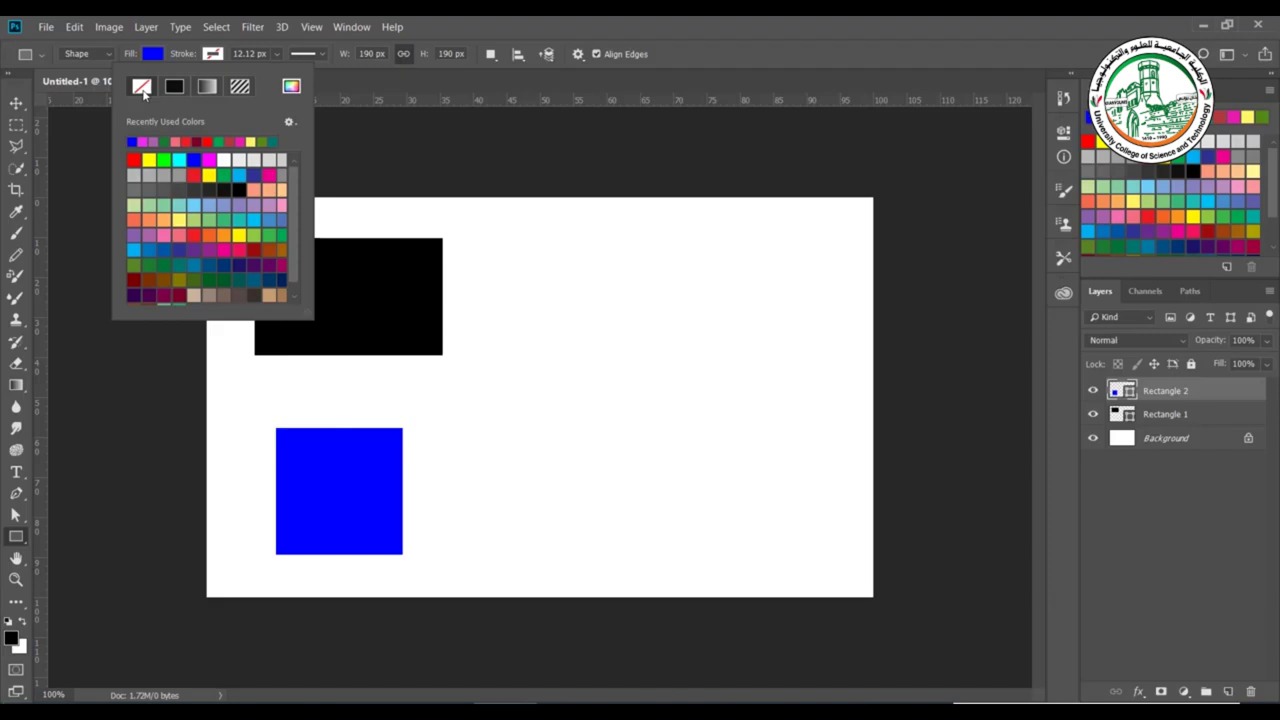
left_click(173, 87)
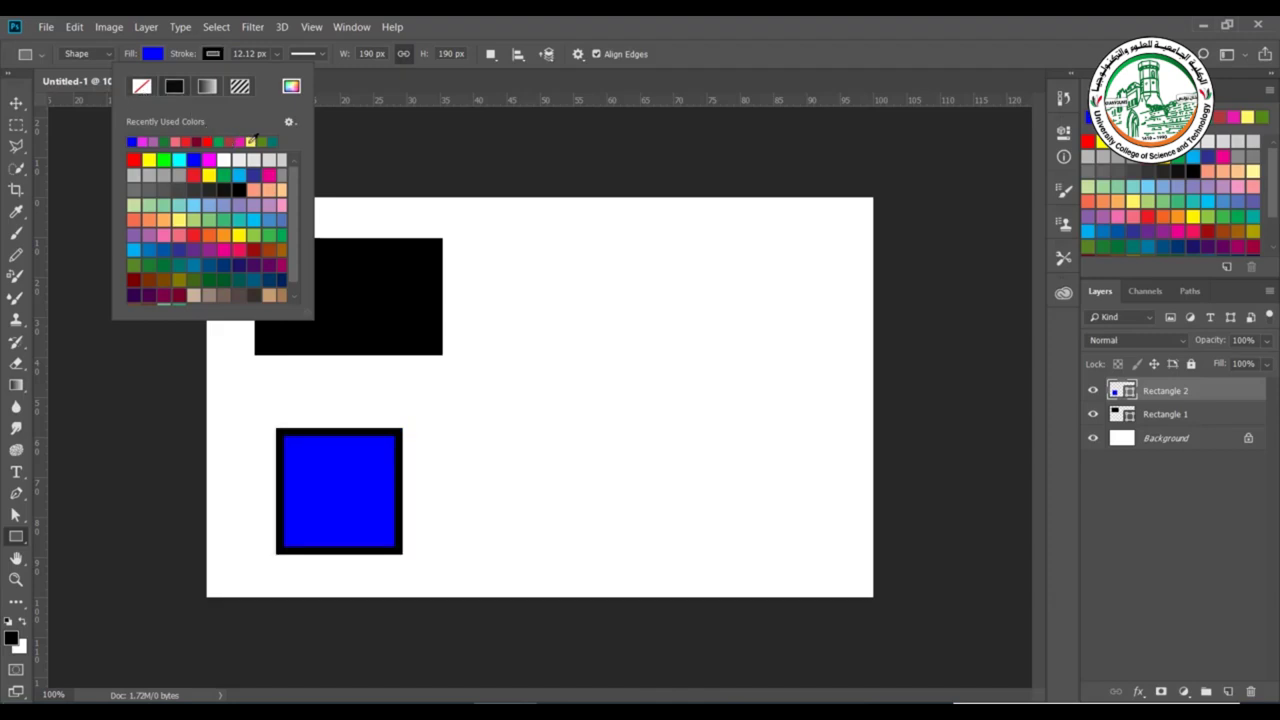
left_click(251, 141)
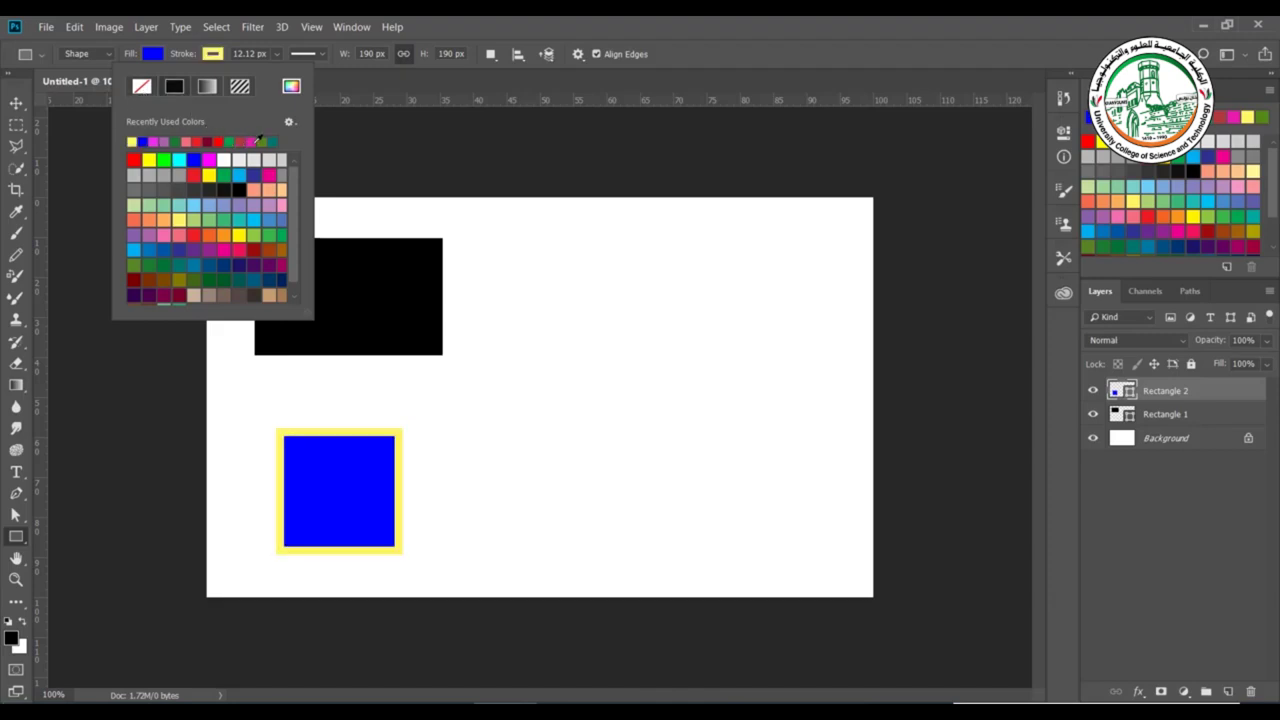
Try the red-green and violet-orange gradient presets on the lower square's stroke.
left_click(207, 87)
left_click(195, 165)
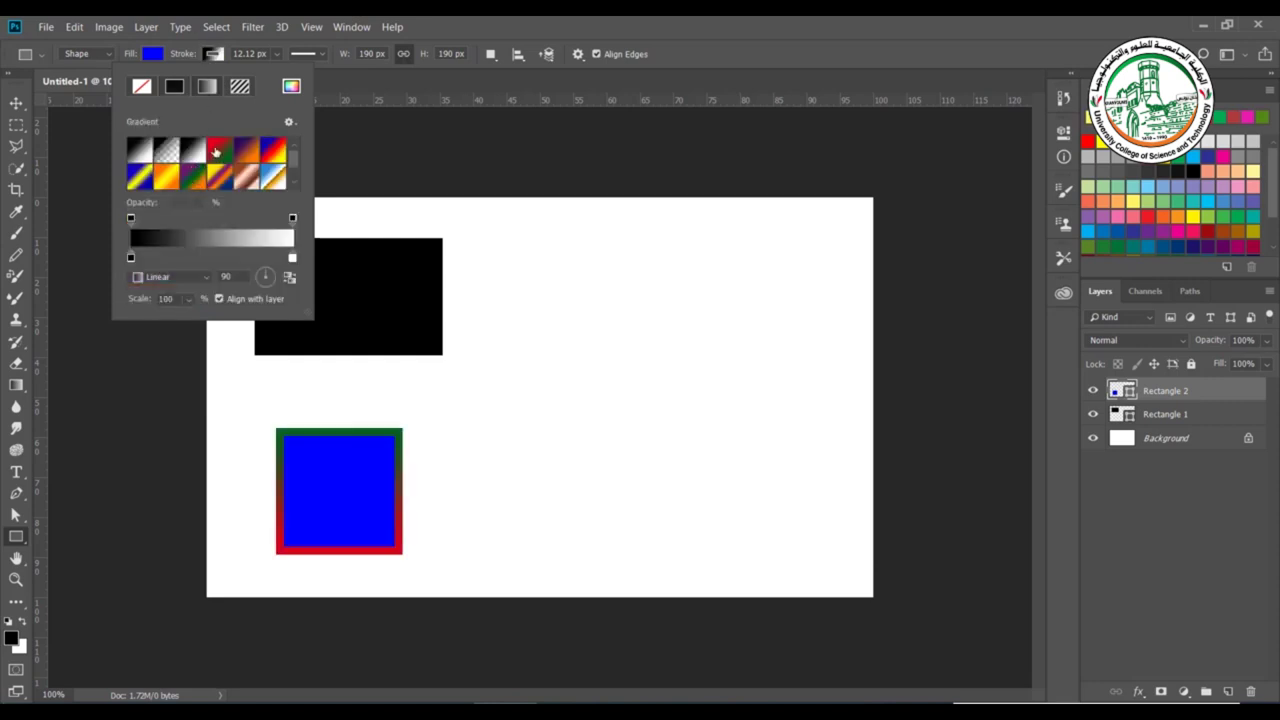
left_click(242, 158)
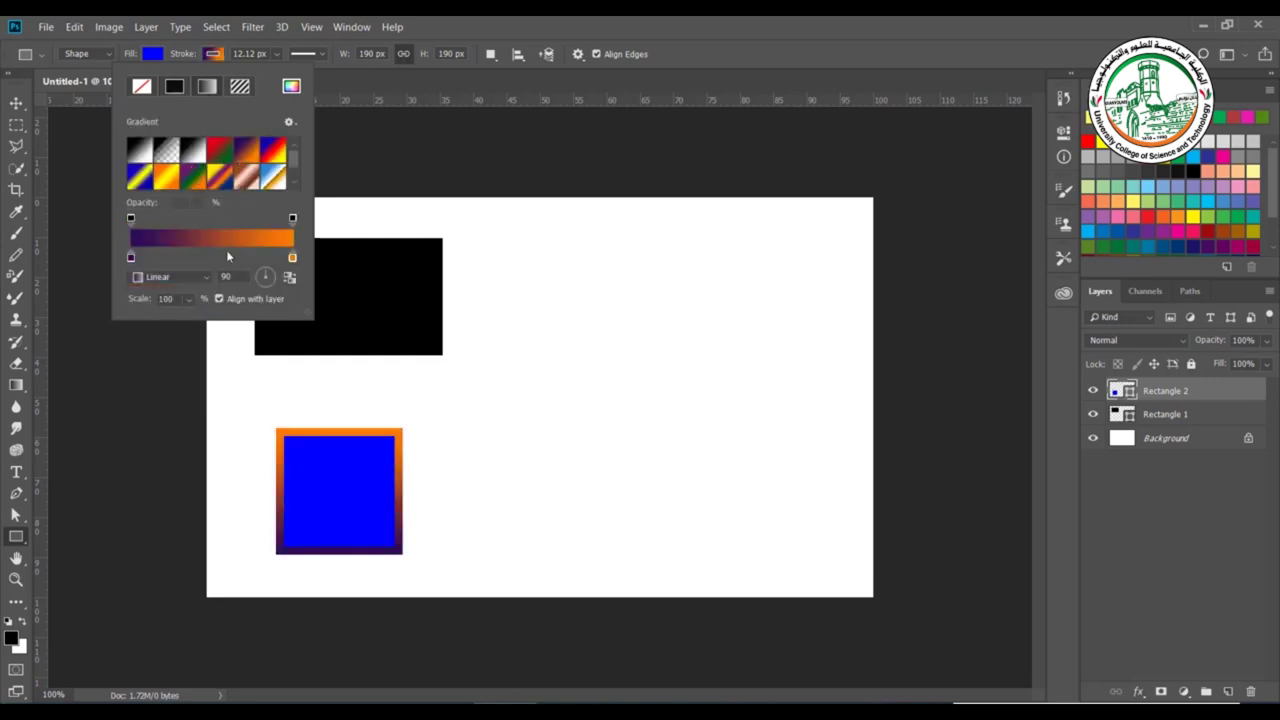
Try several pattern styles, including diagonal lines, concentric squares and a speckled texture, on the lower square's stroke.
left_click(240, 86)
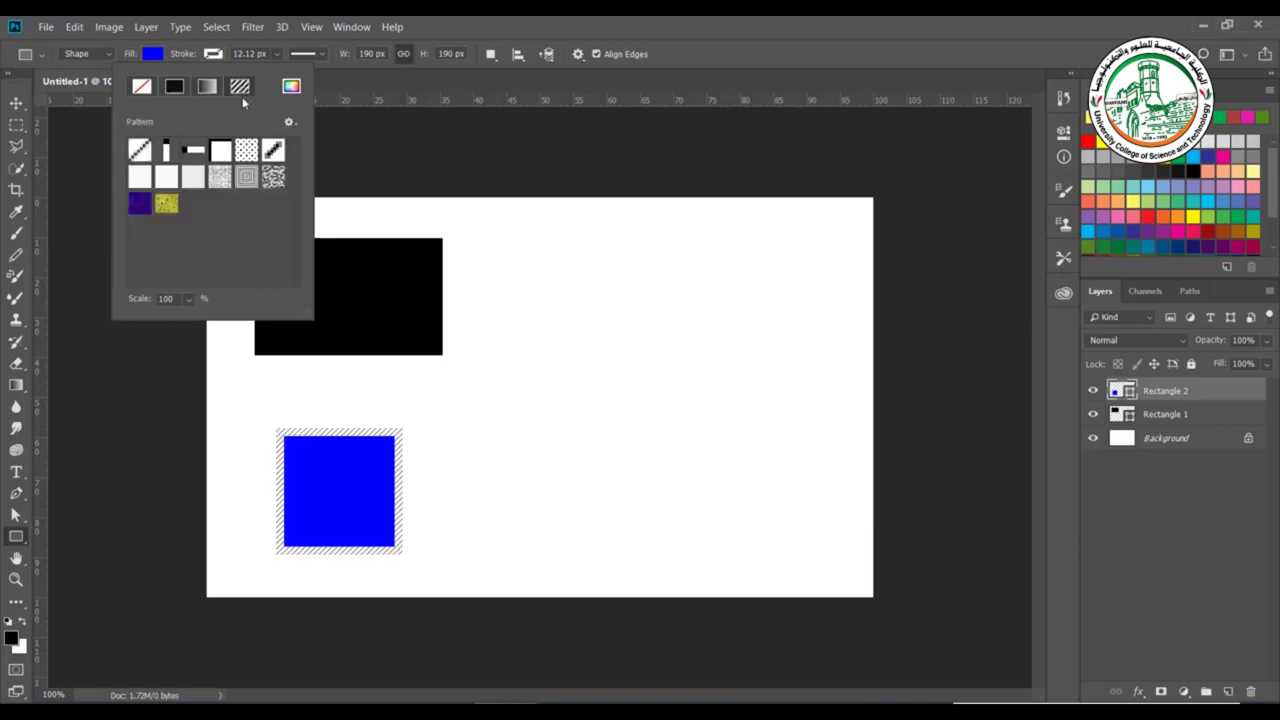
left_click(248, 155)
left_click(245, 180)
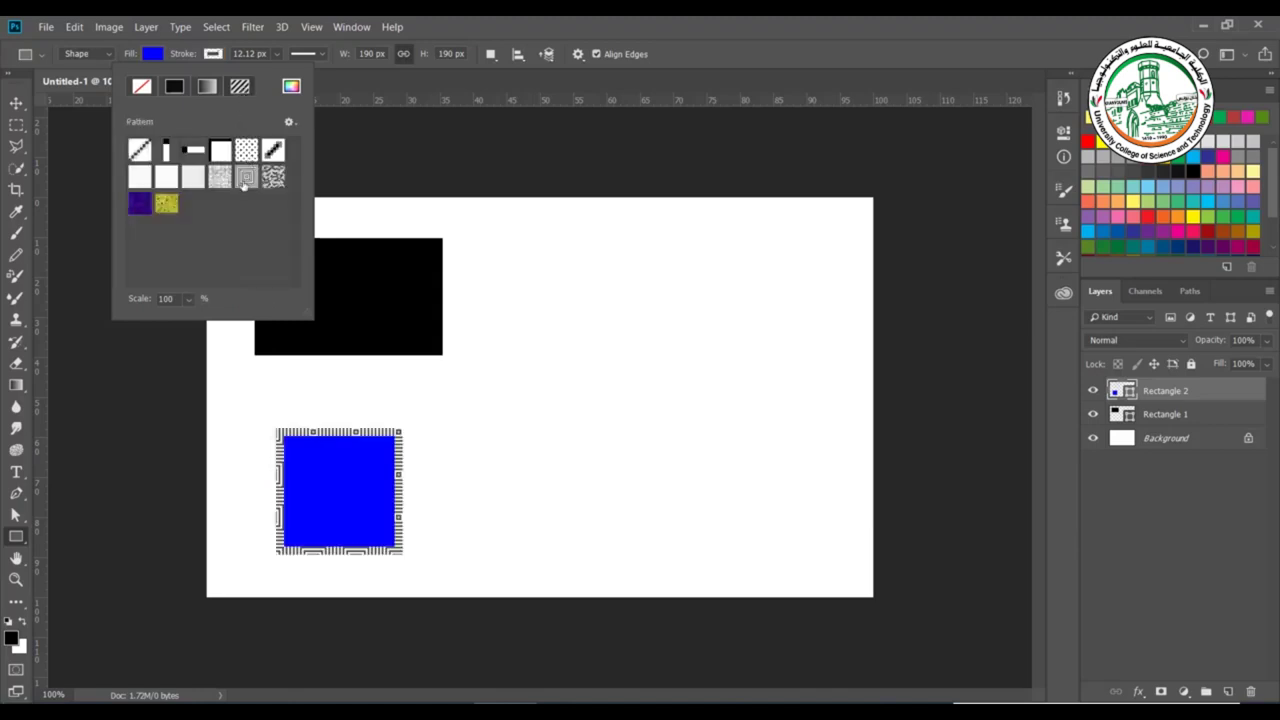
left_click(226, 178)
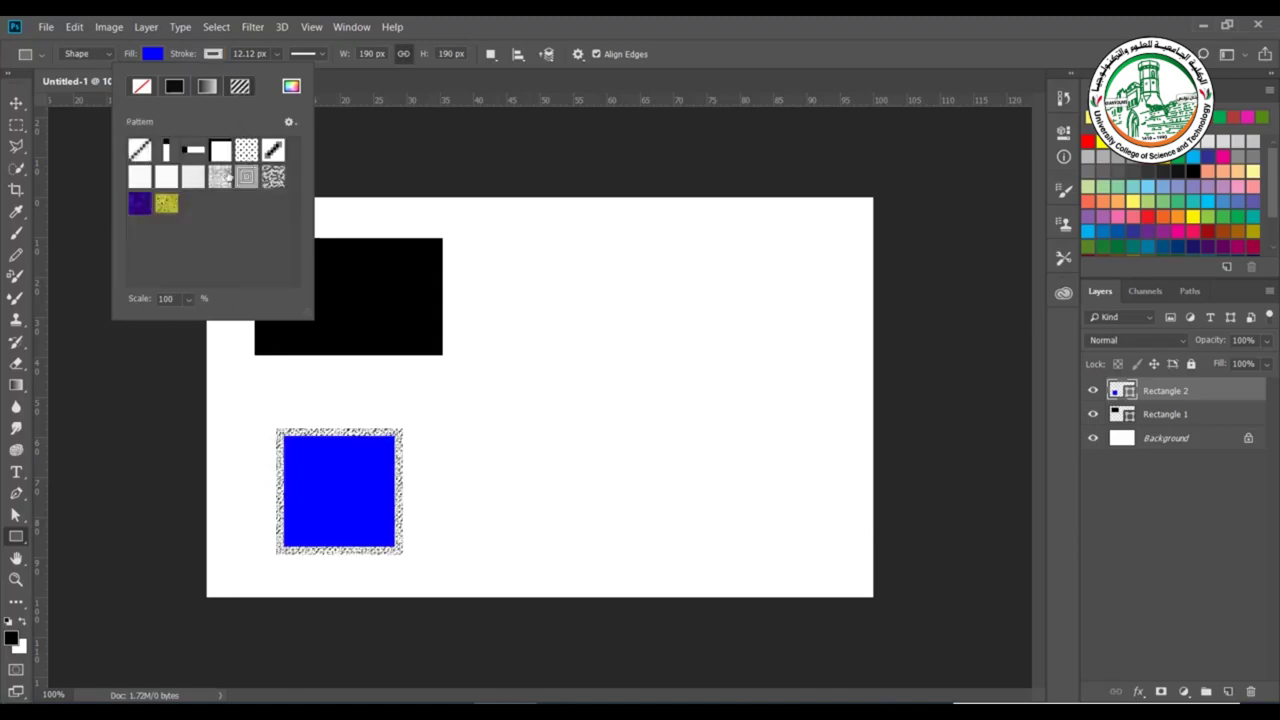
Set the lower square's stroke to solid light yellow with a width of 15.33 px.
left_click(174, 86)
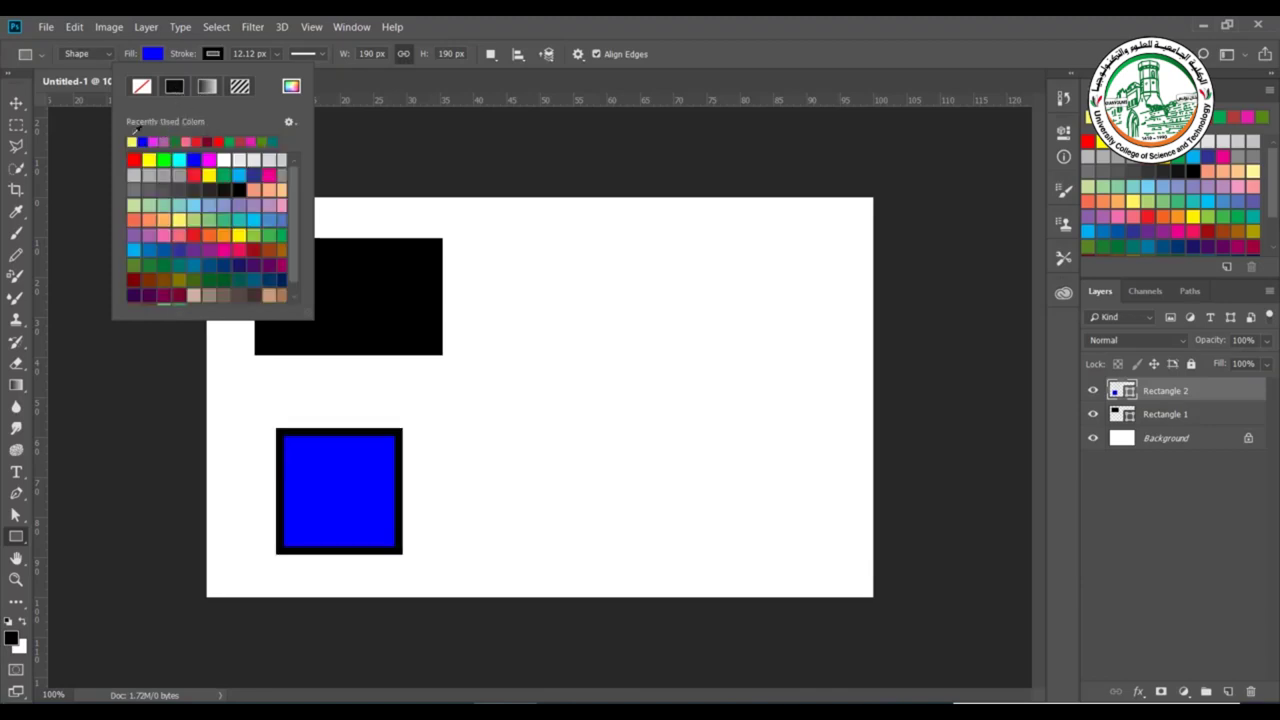
left_click(132, 141)
left_click(276, 55)
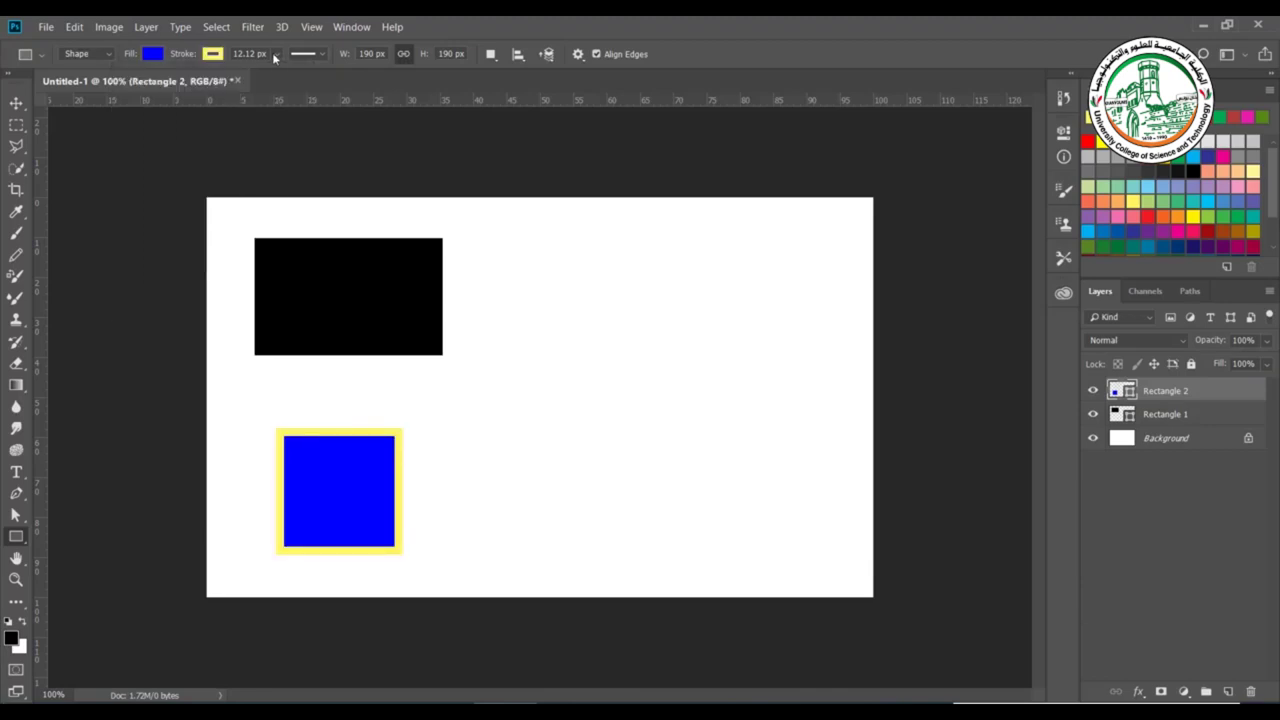
left_click_drag(286, 77, 288, 75)
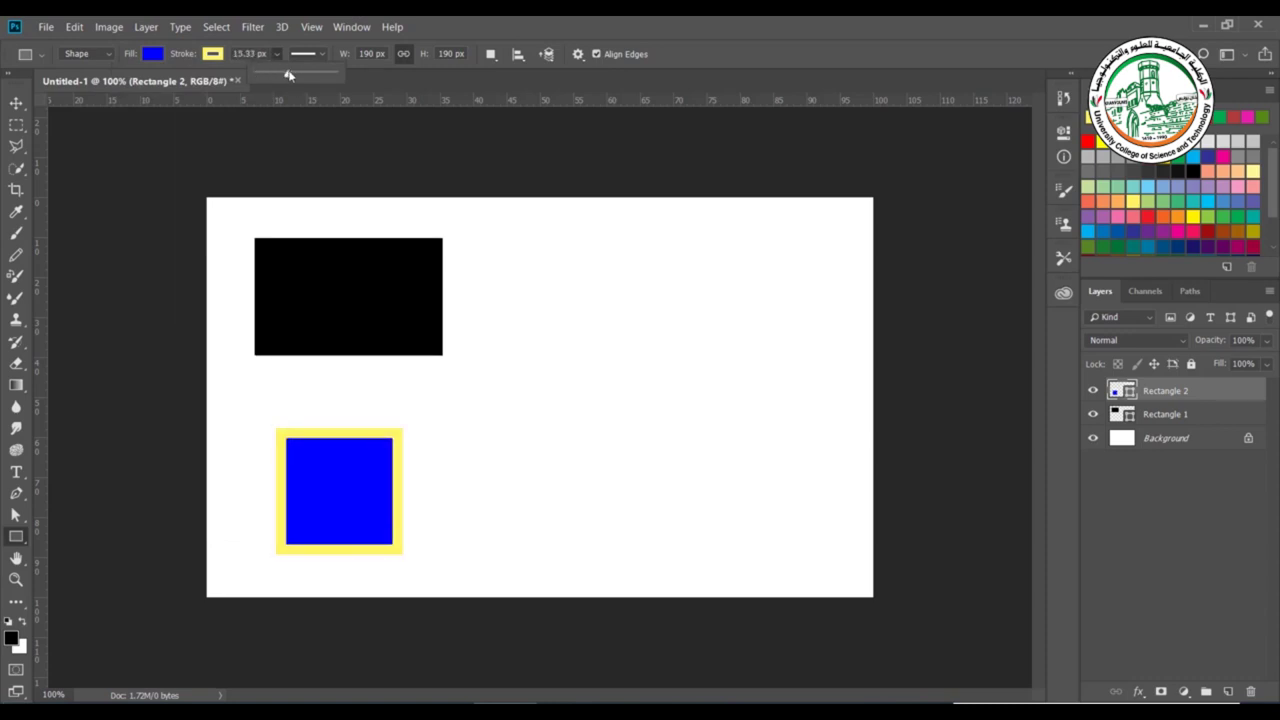
Try the dashed and dotted line types on the lower square's stroke and return to the solid line.
left_click(322, 54)
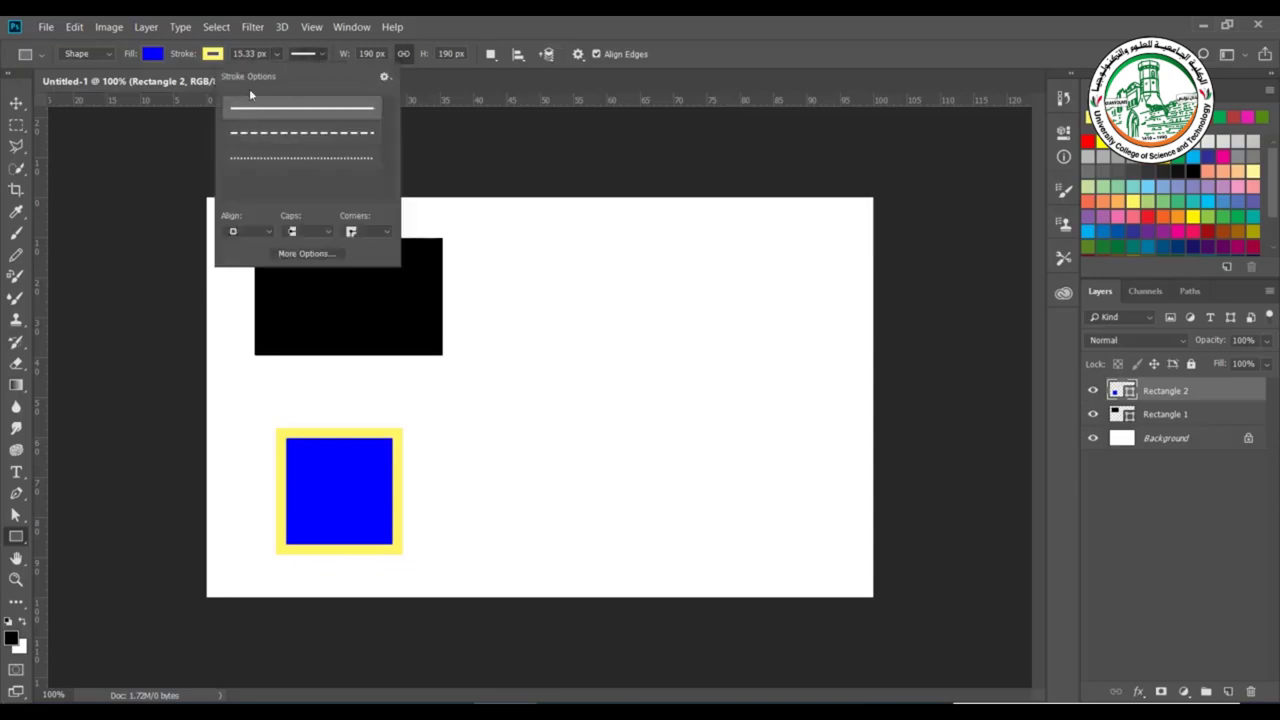
left_click(298, 133)
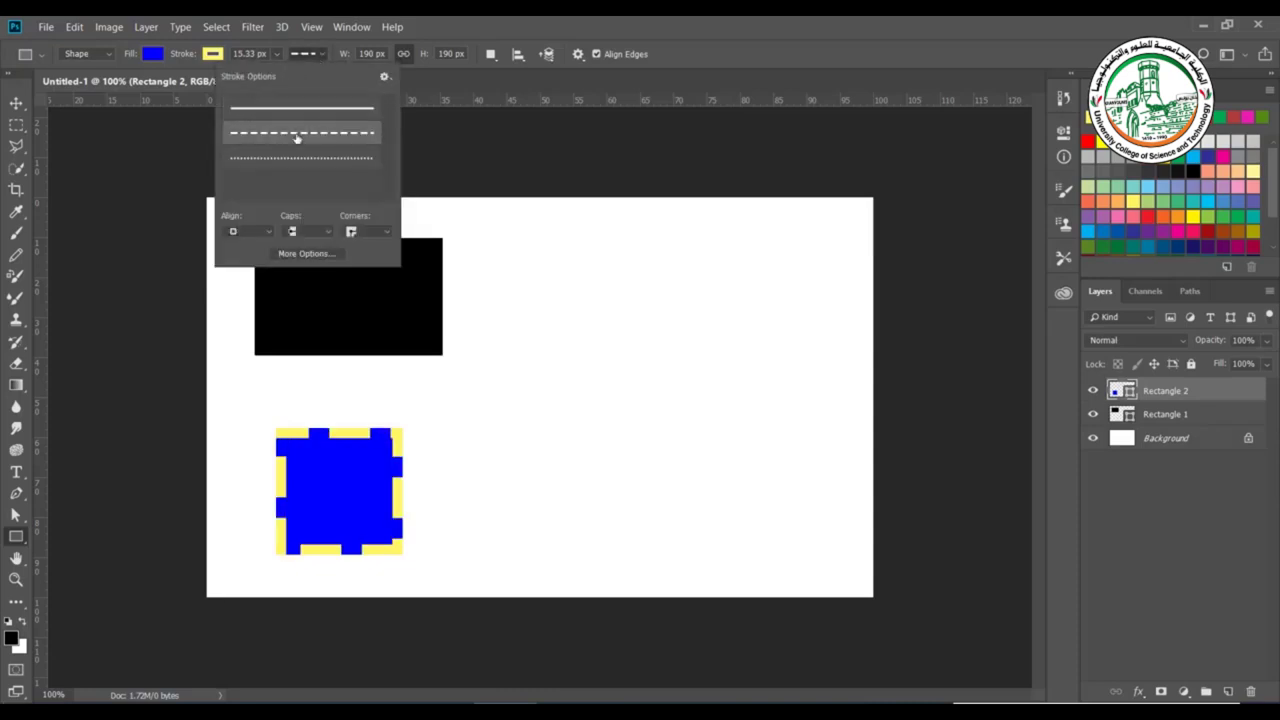
left_click(298, 157)
left_click(314, 131)
left_click(328, 108)
Try the Center and Outside alignments for the lower square's stroke in the detailed stroke settings.
left_click(308, 254)
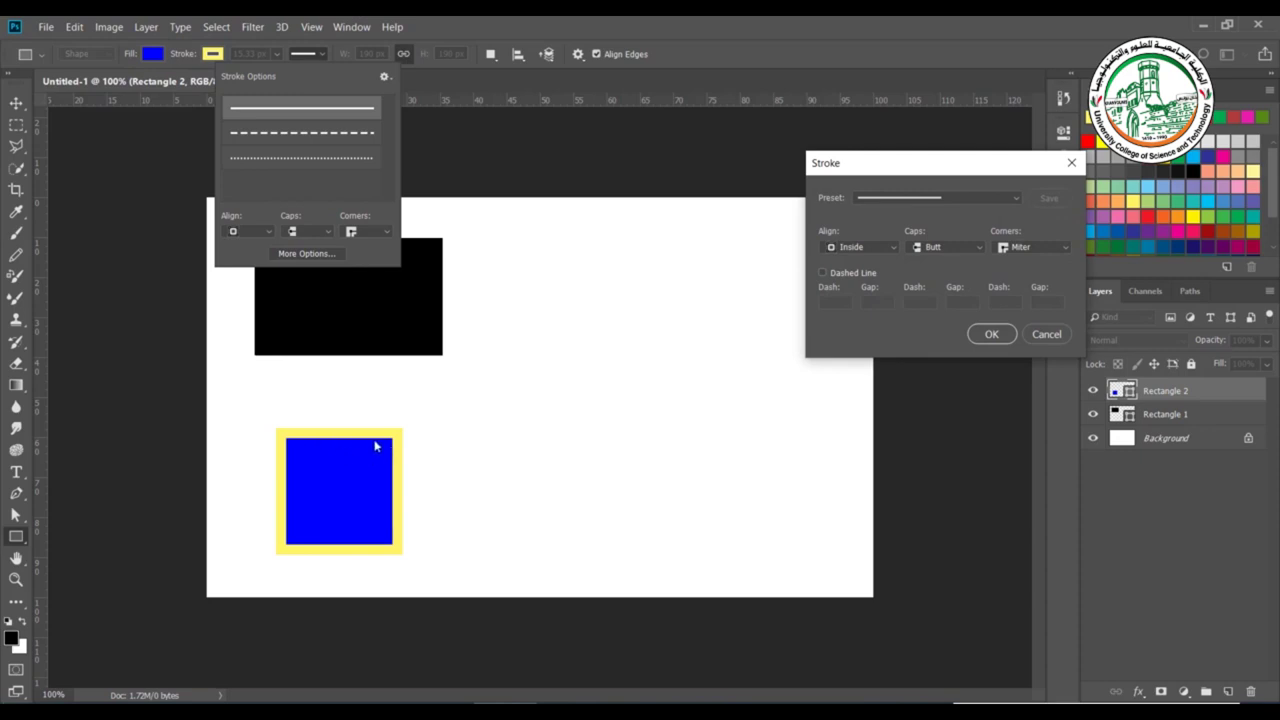
left_click(864, 247)
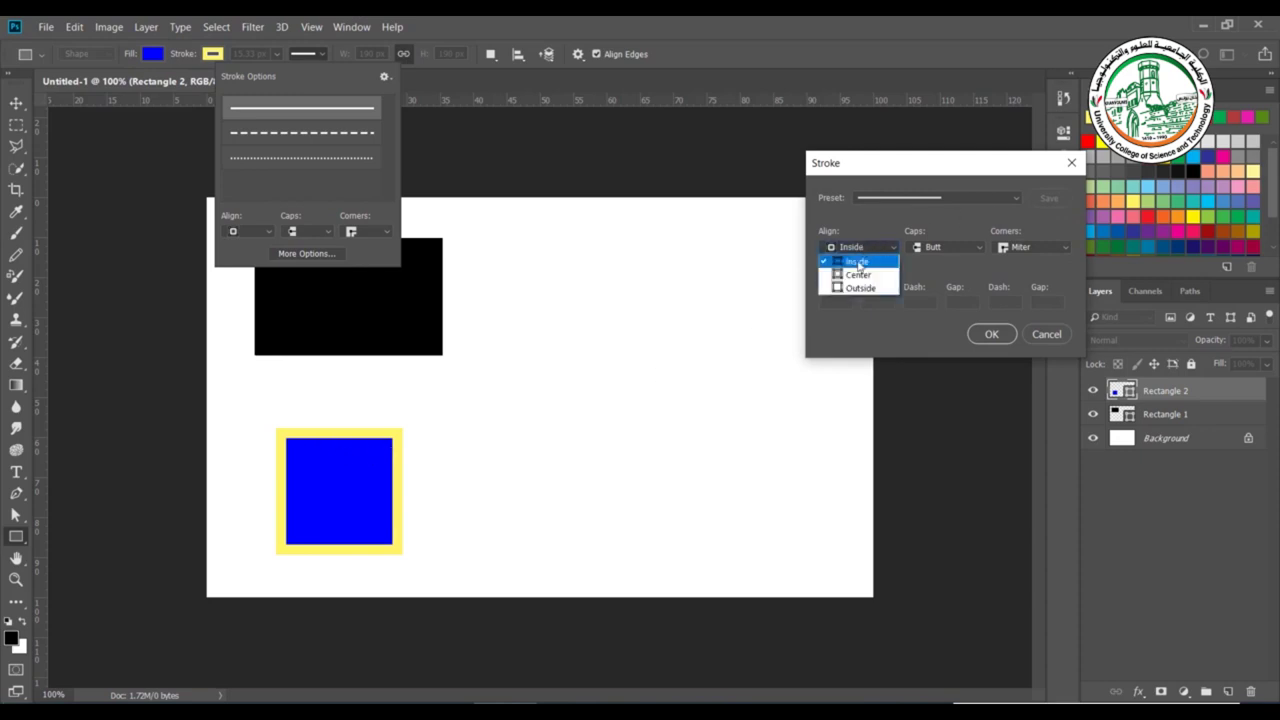
left_click(858, 274)
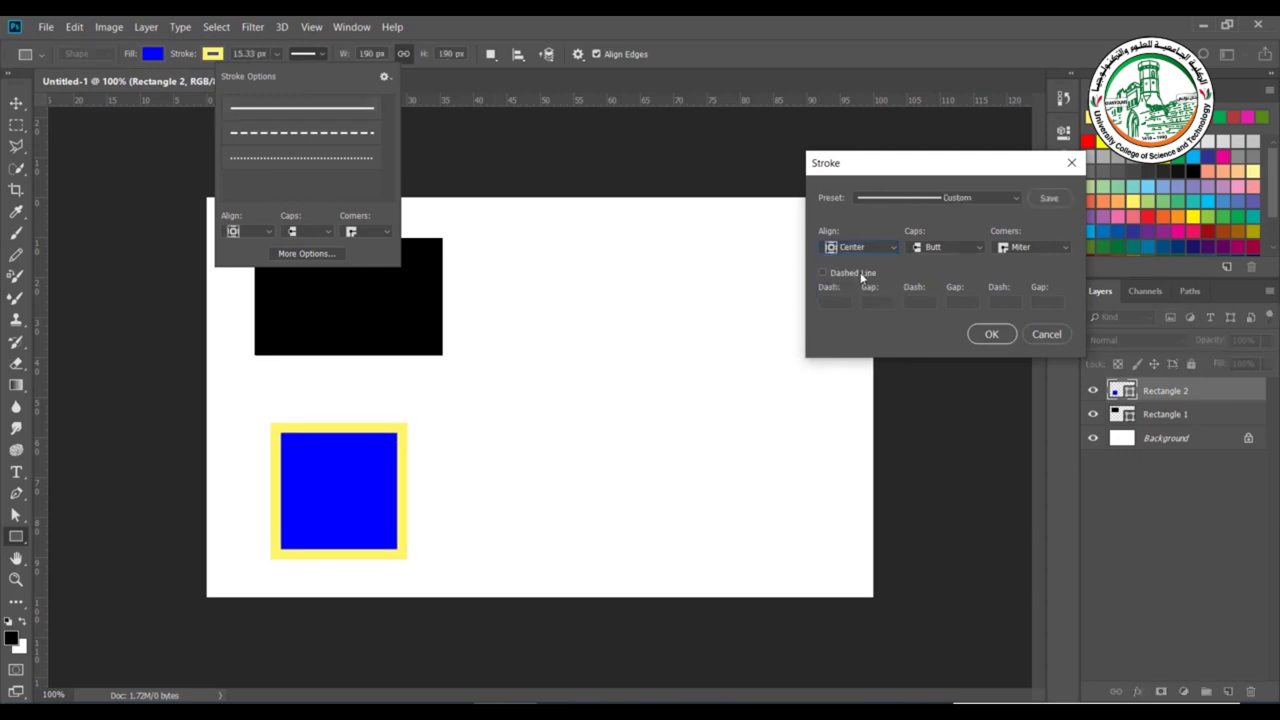
left_click(855, 249)
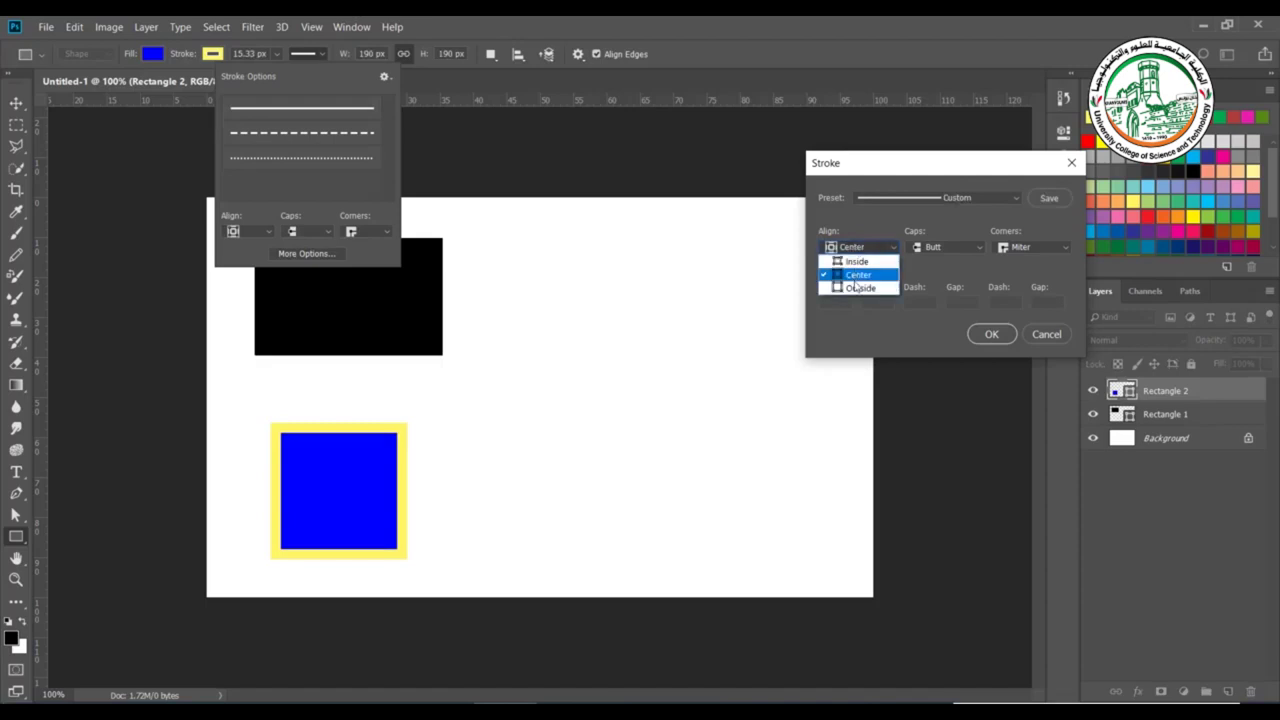
left_click(861, 288)
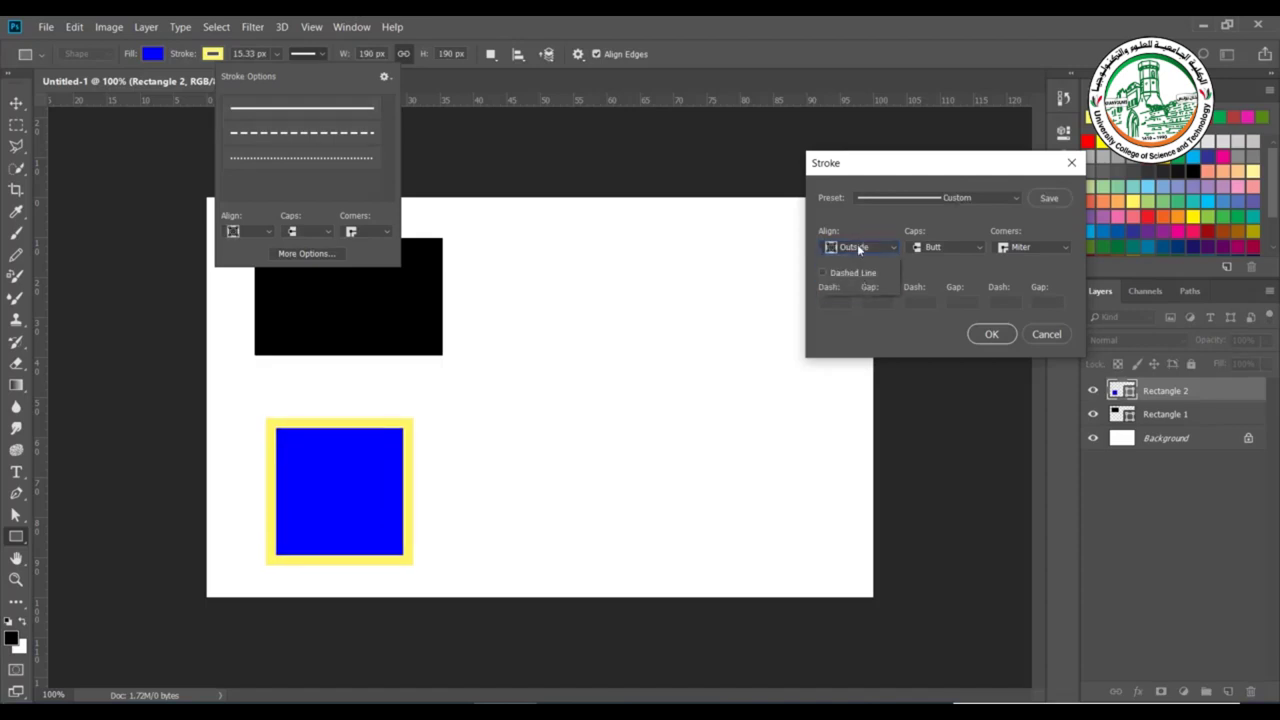
left_click(858, 249)
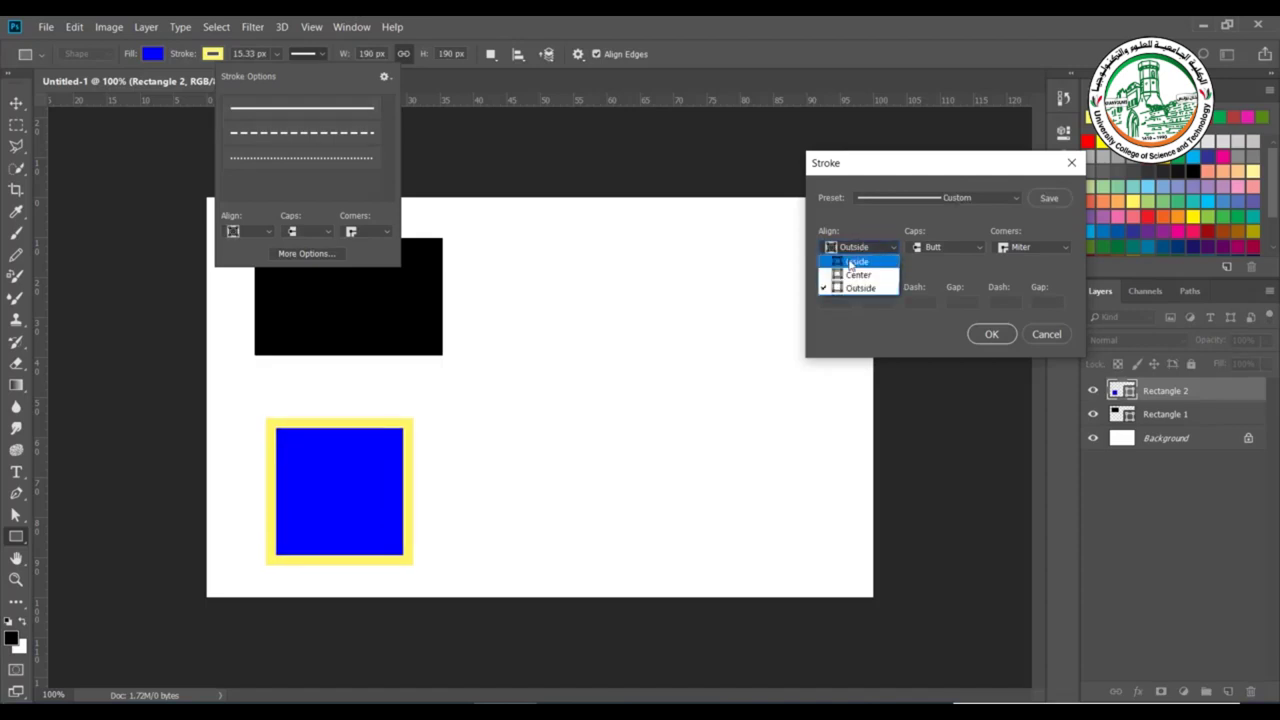
left_click(1035, 243)
Try Round and Bevel corners on the lower square's stroke and return them to Miter.
left_click(1031, 248)
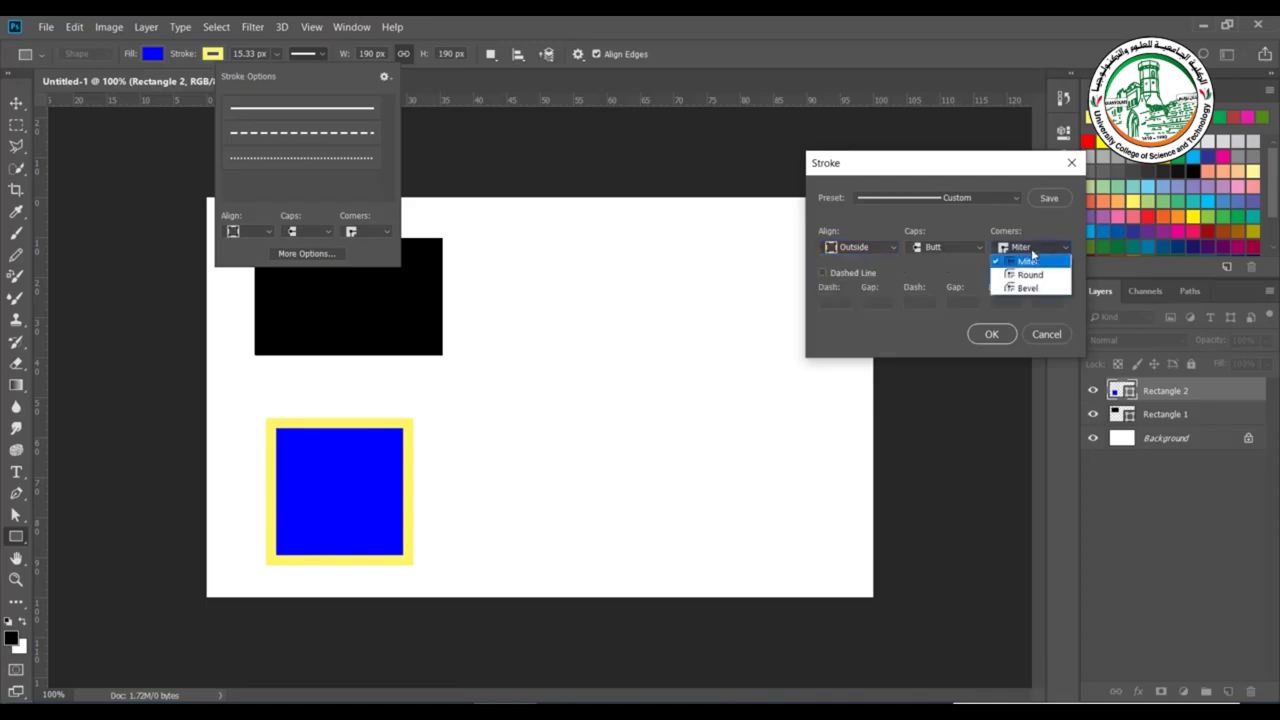
left_click(1027, 274)
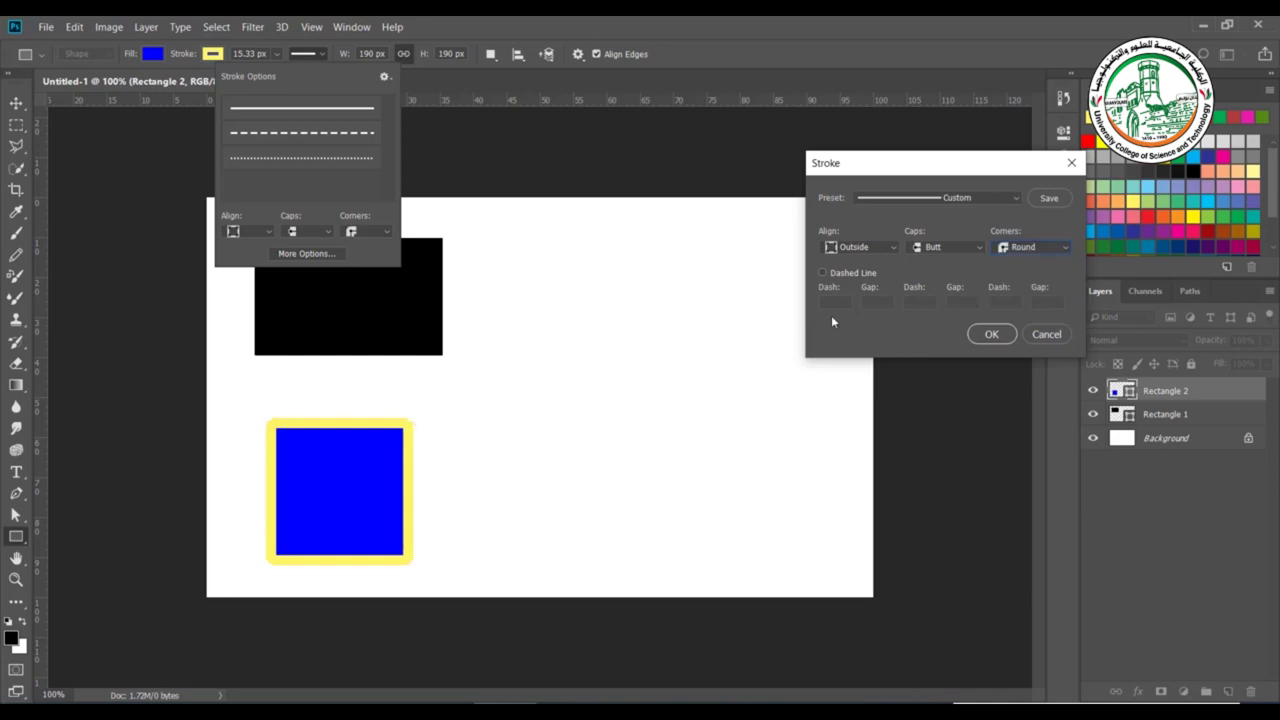
left_click(1031, 254)
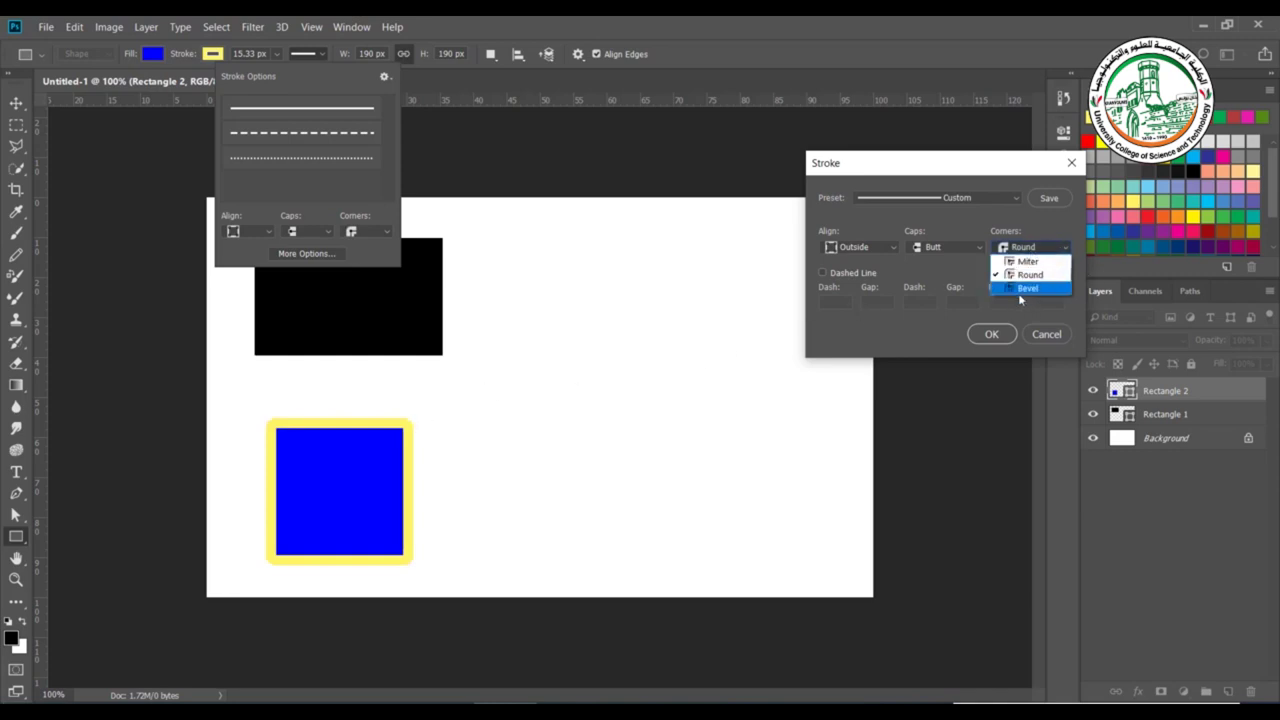
left_click(1018, 297)
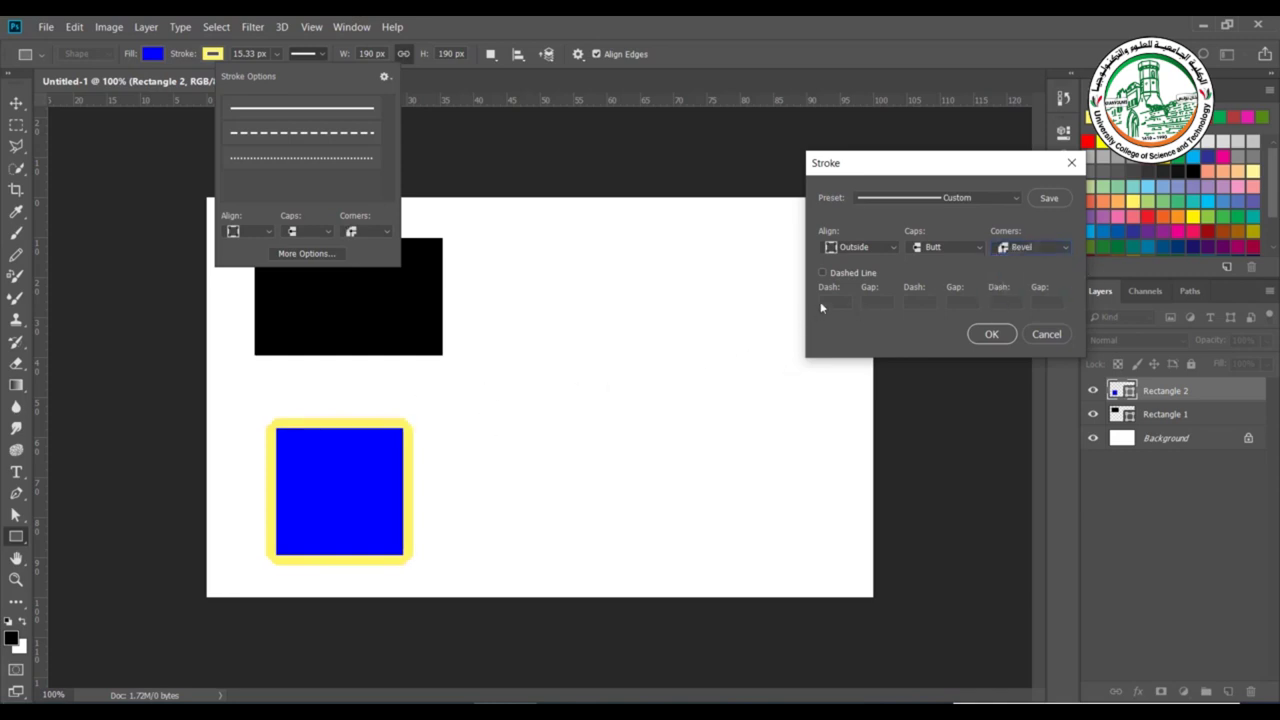
left_click(1042, 256)
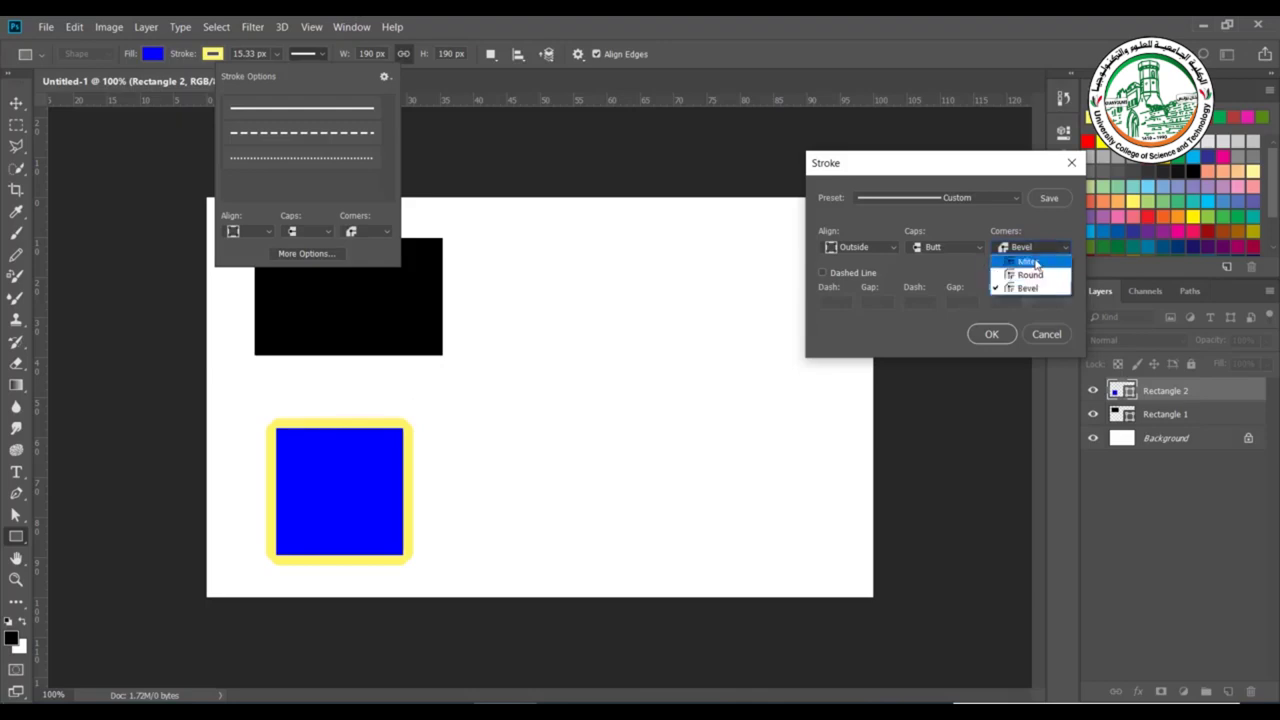
left_click(1036, 263)
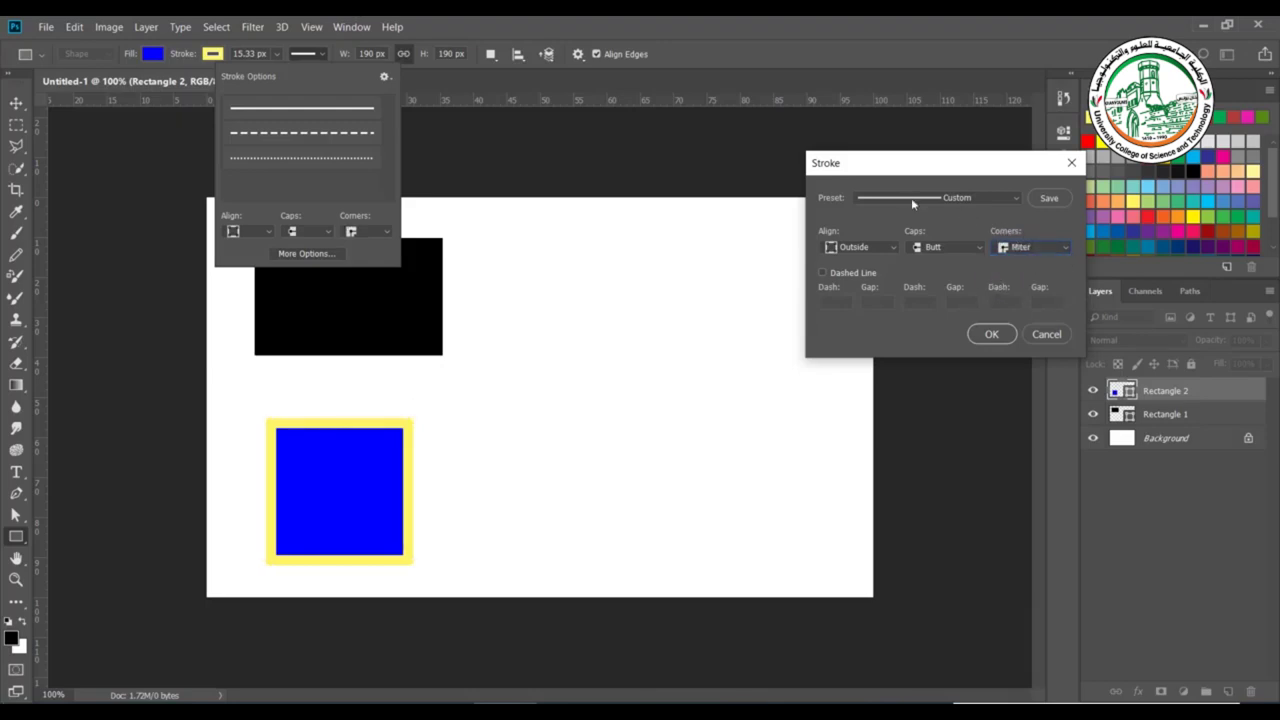
Try the dashed preset with a shorter dash length on the lower square's stroke, and restore the solid line.
left_click(911, 200)
left_click(890, 240)
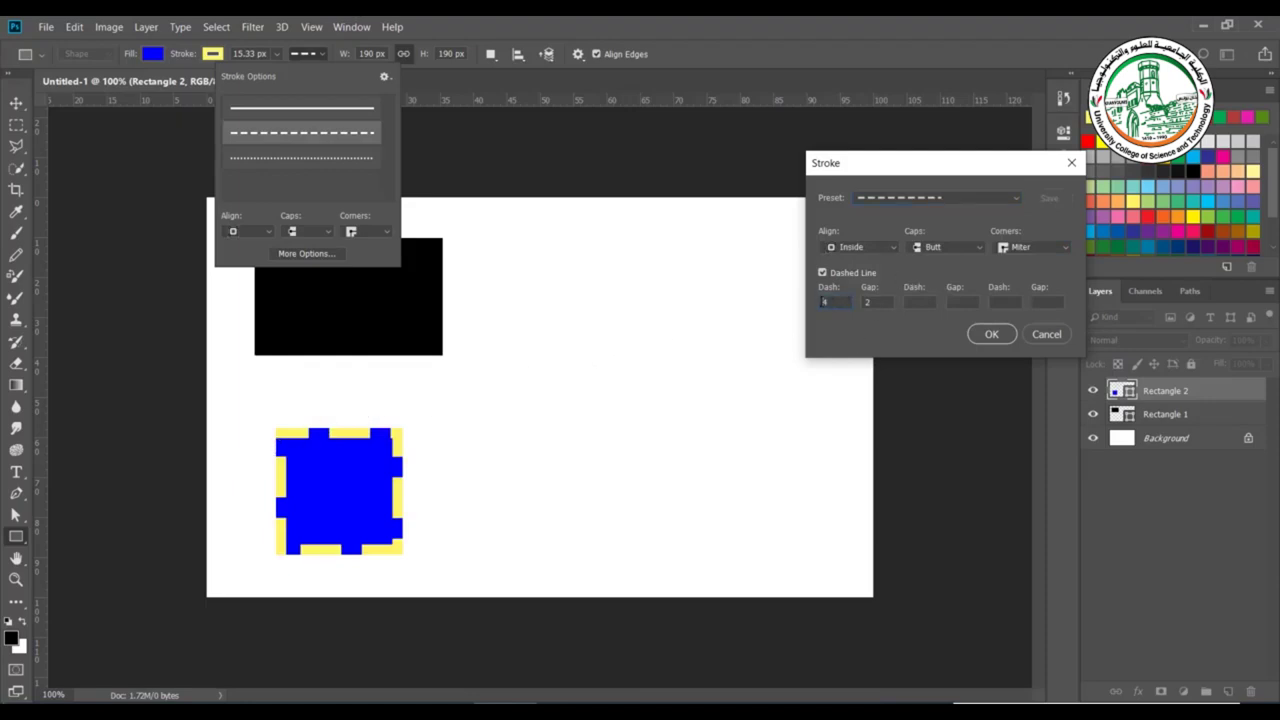
key("BackSpace")
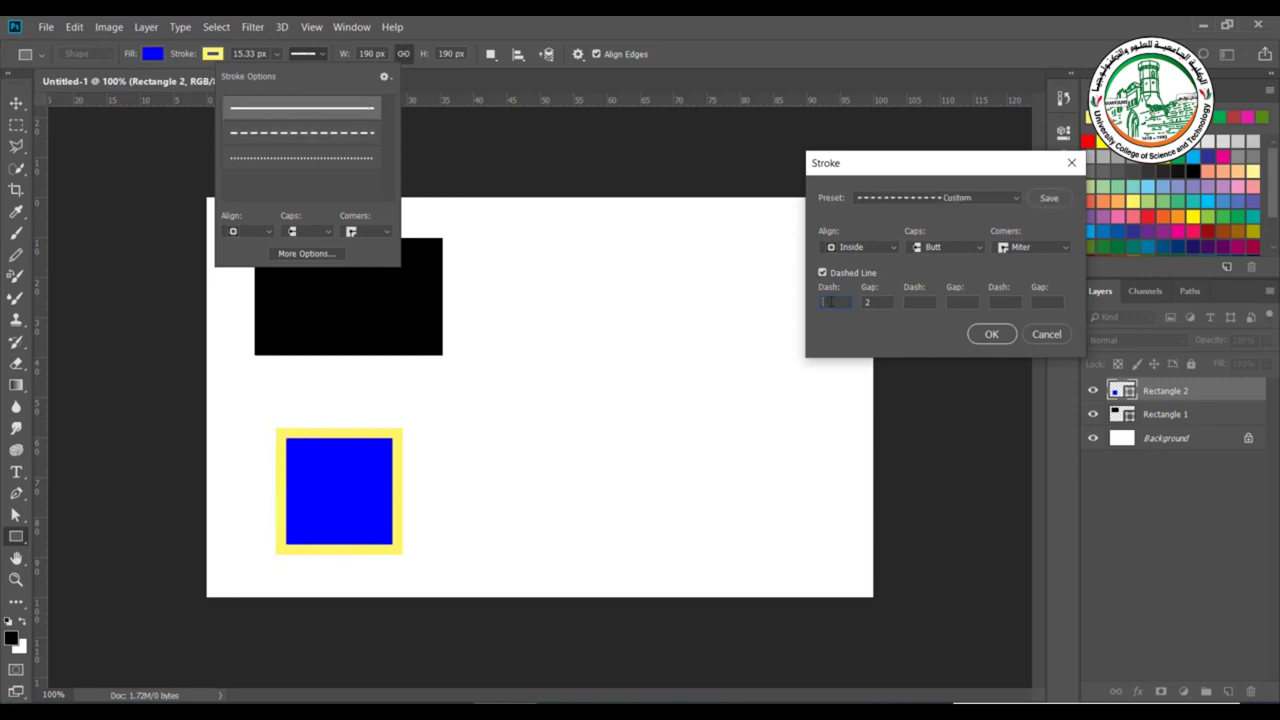
type("1")
key("Return")
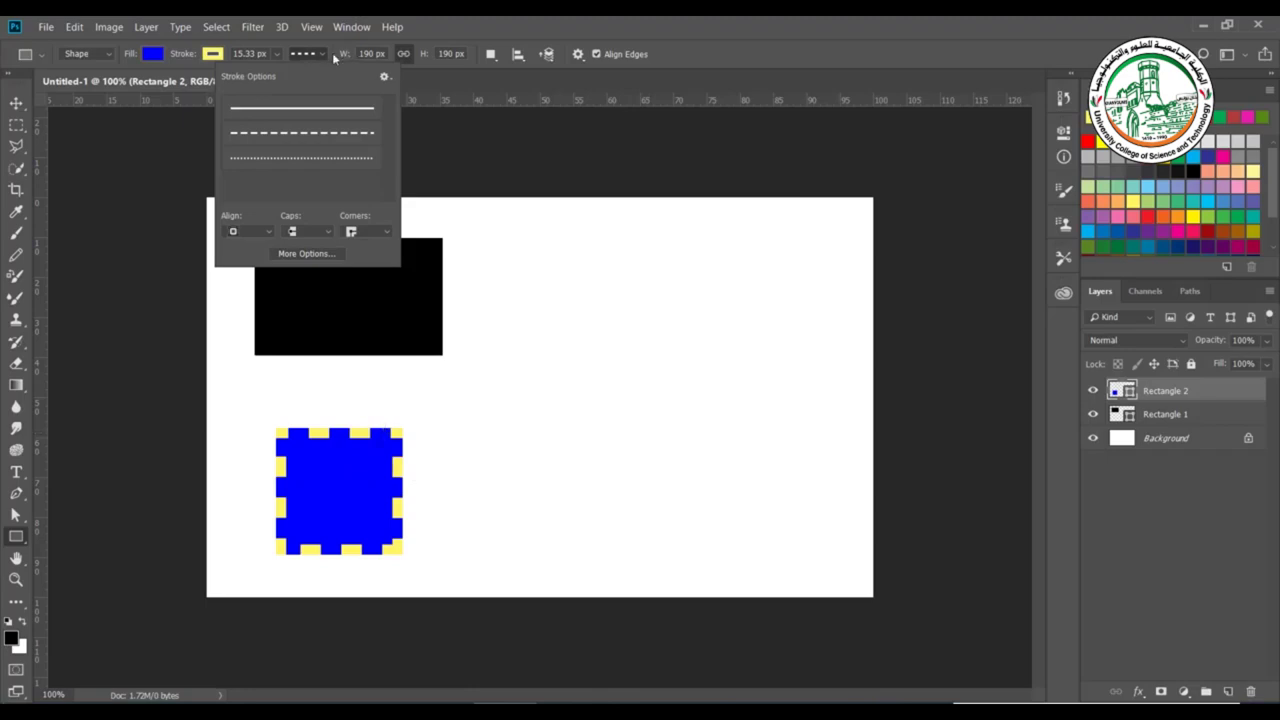
left_click(305, 107)
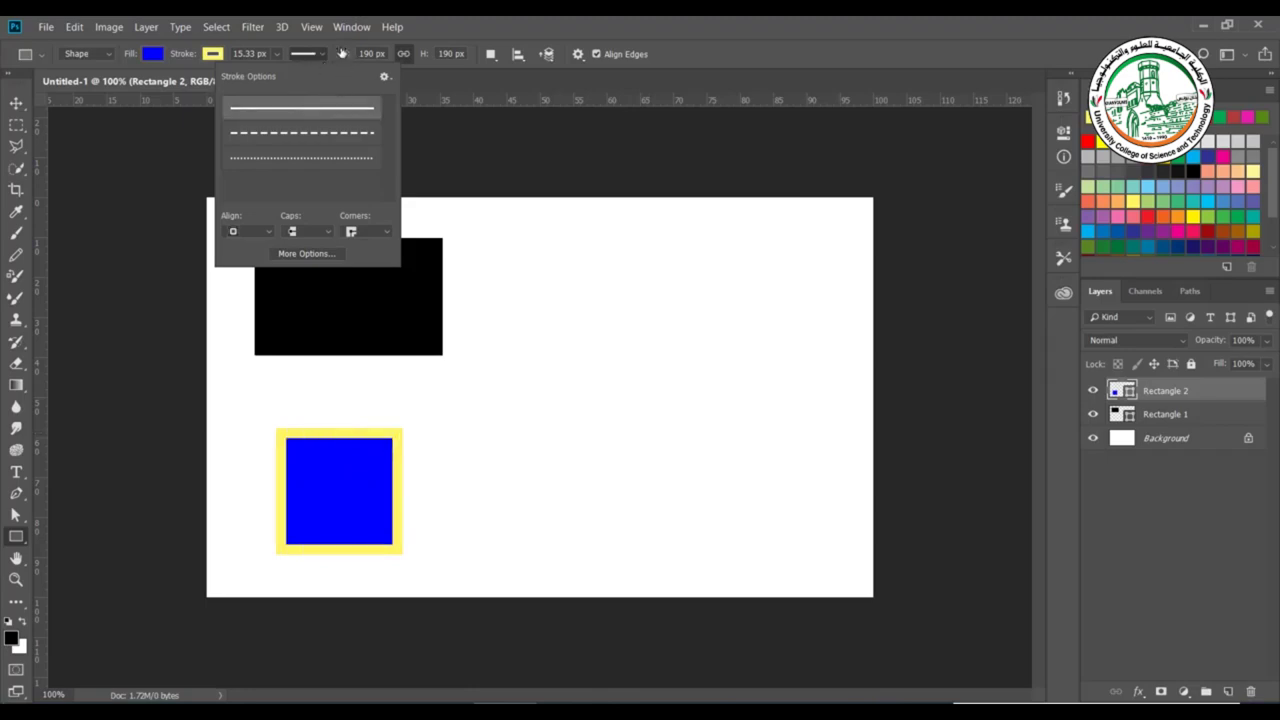
left_click(449, 78)
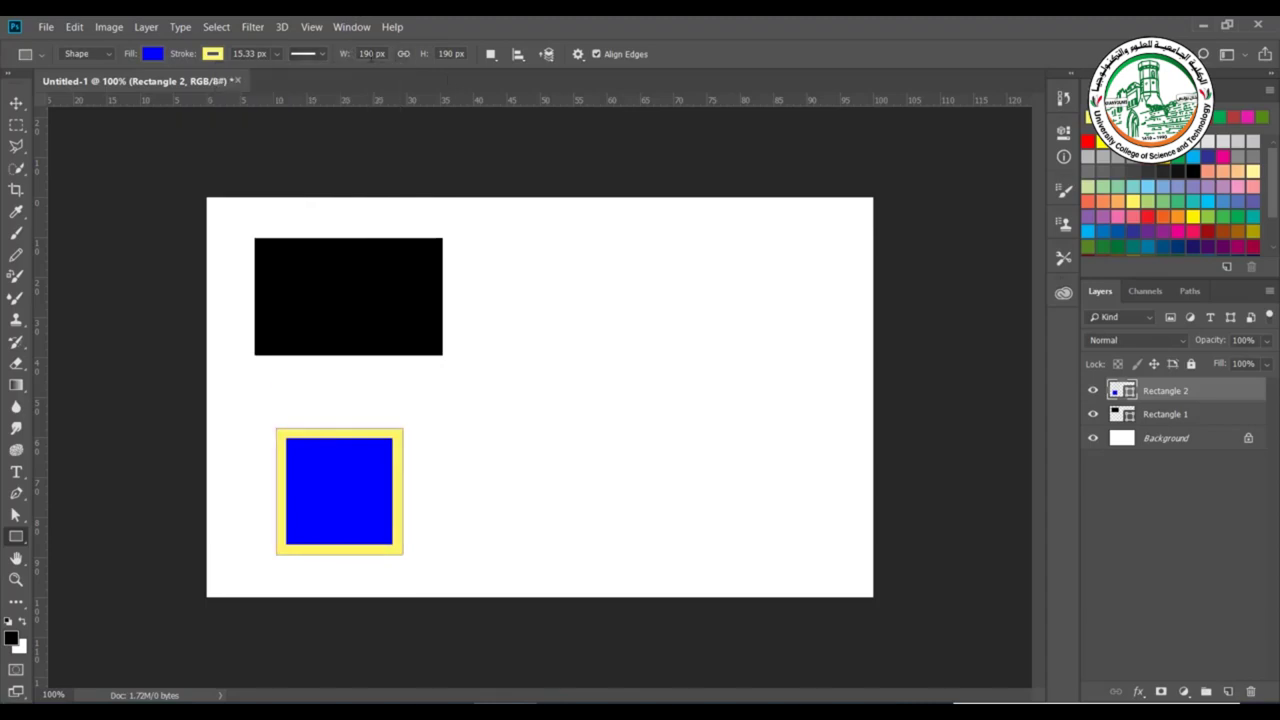
Link the lower square's width and height and set its width to 250 px.
left_click(405, 54)
left_click(371, 54)
type("20")
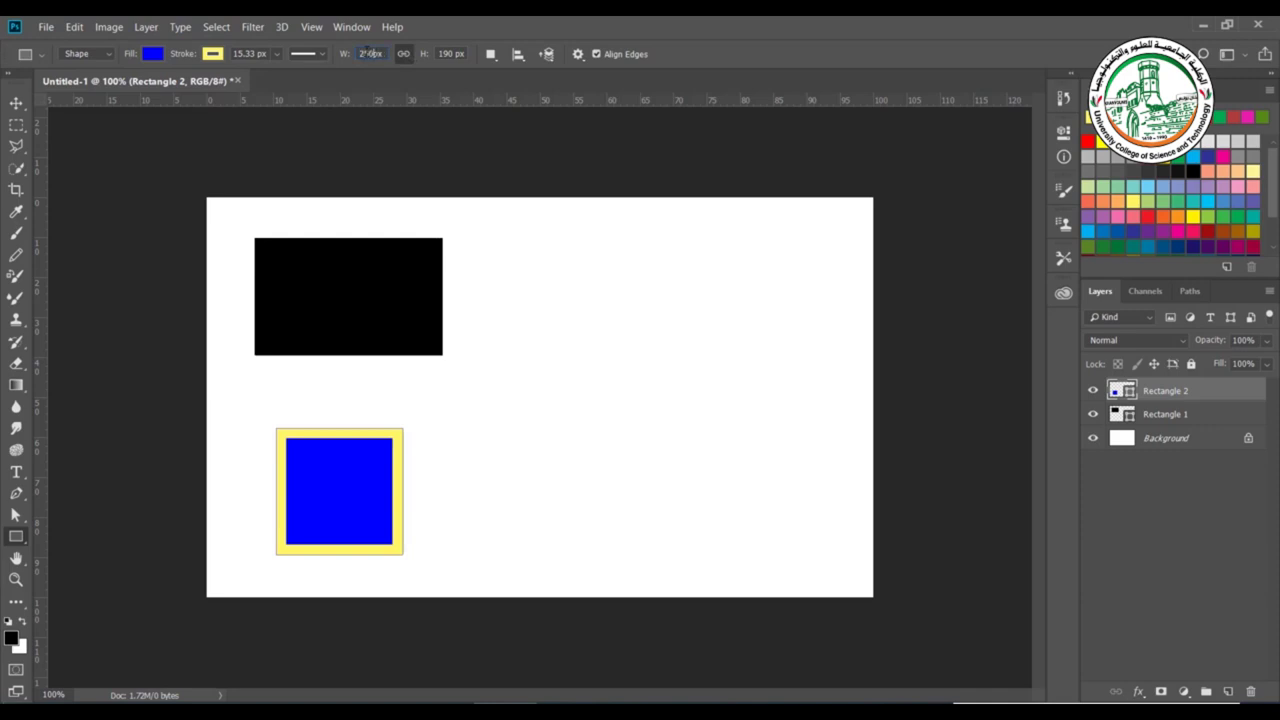
key("Return")
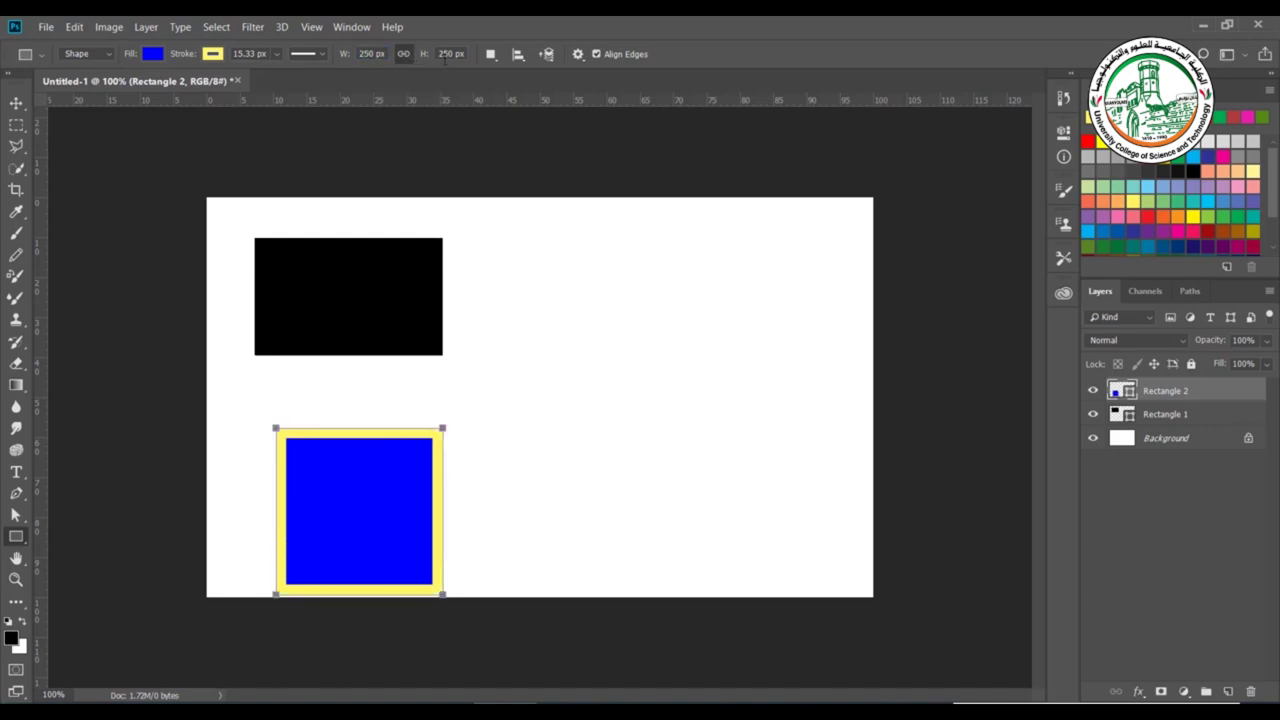
Unlink the blue shape's dimensions and set only its width to 350 px.
left_click(405, 55)
left_click(369, 55)
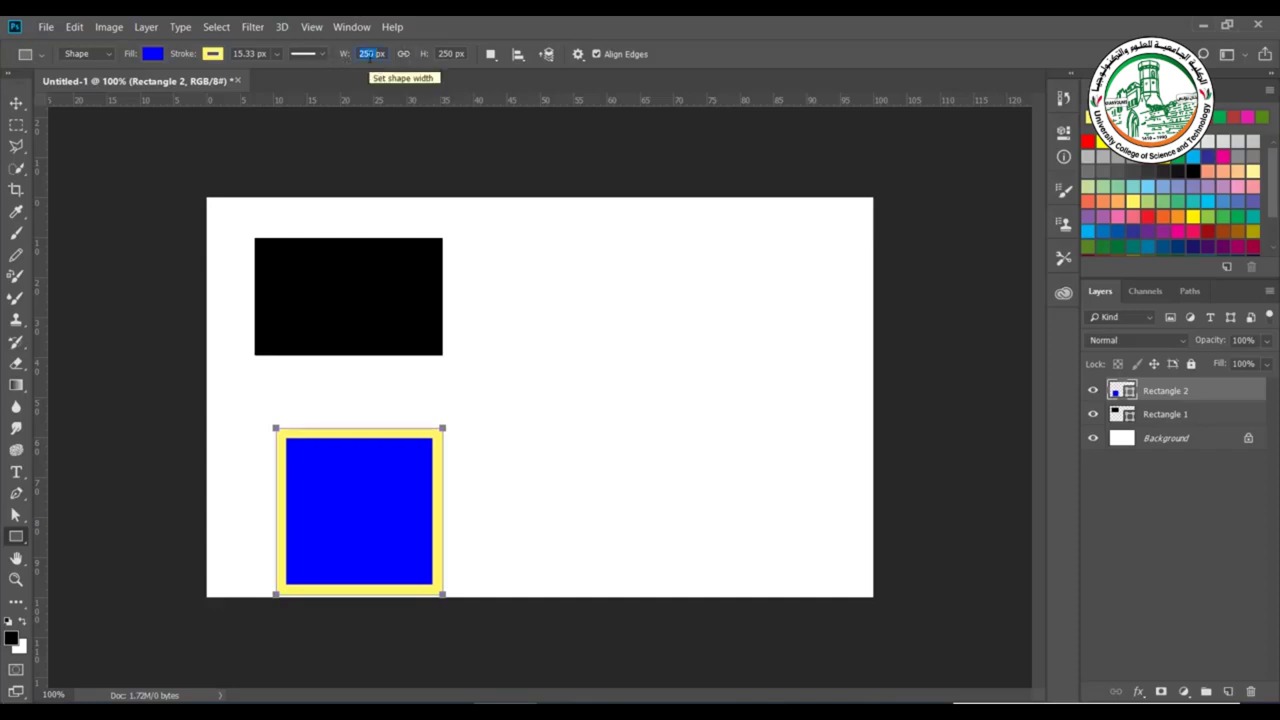
type("30")
type("0")
key("Return")
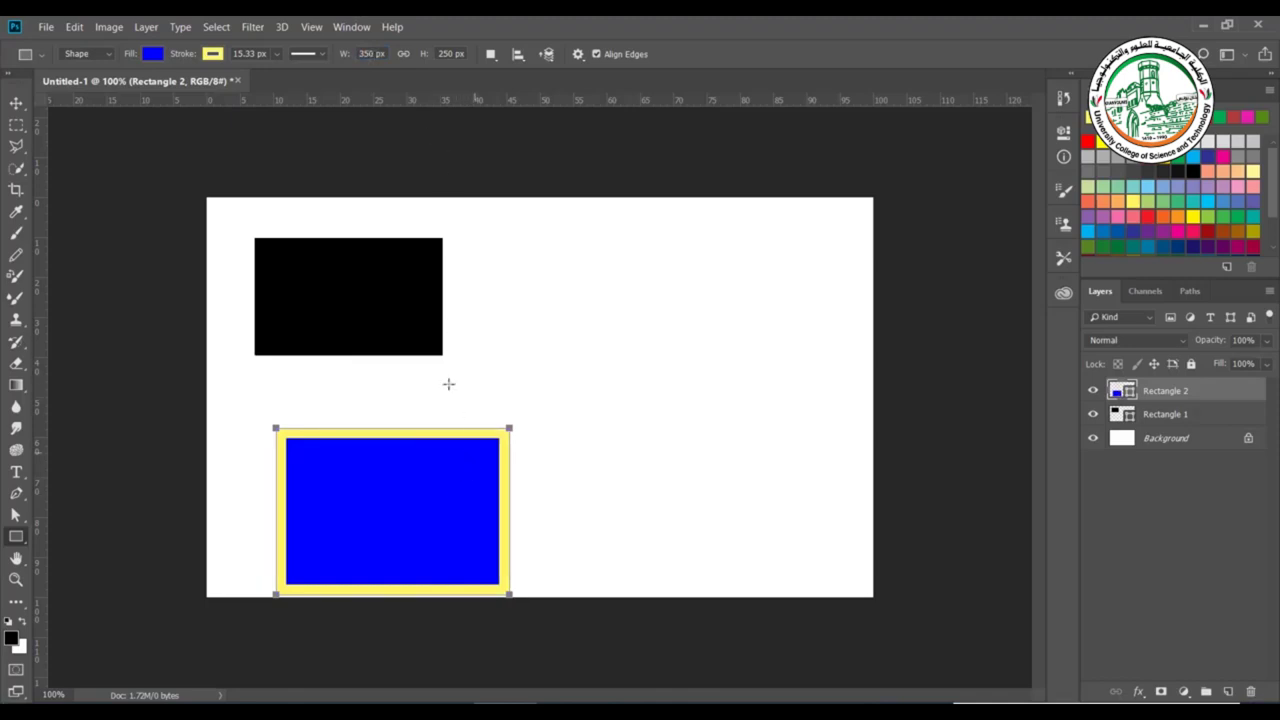
Try Combine Shapes with a rectangle about 245 by 236 px overlapping the blue square's upper-right corner, and undo it.
left_click(499, 55)
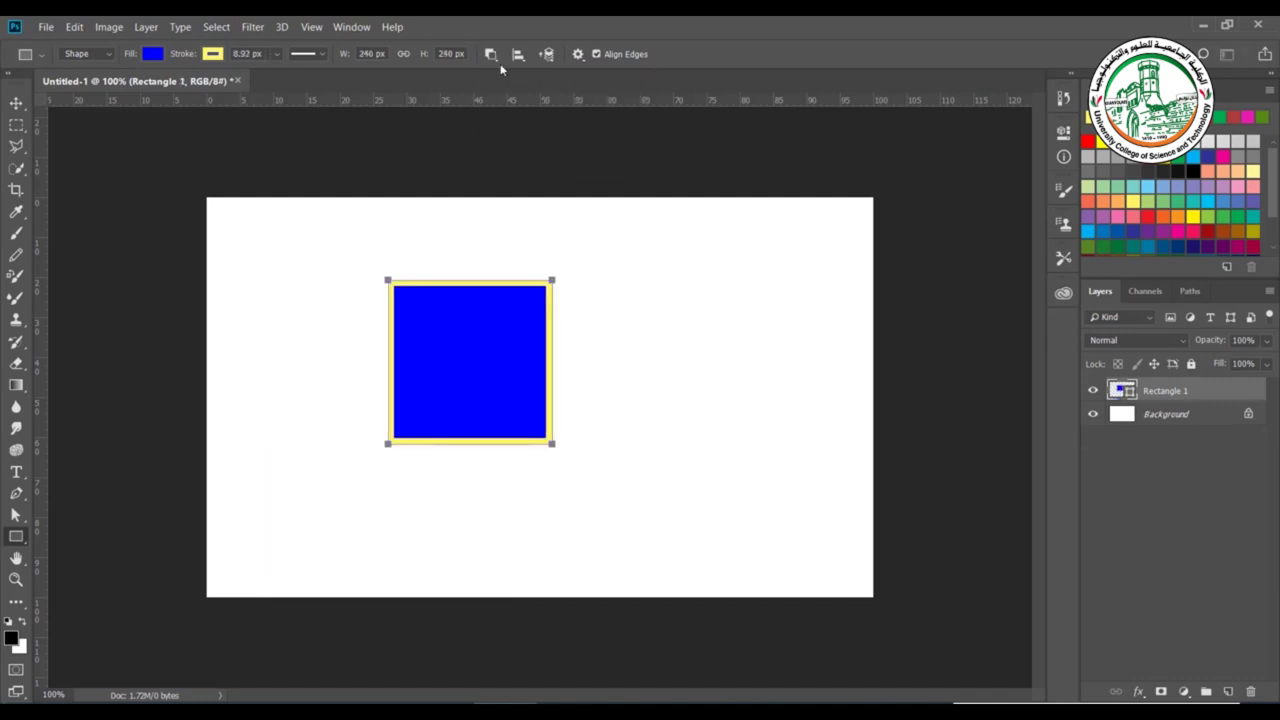
left_click(490, 54)
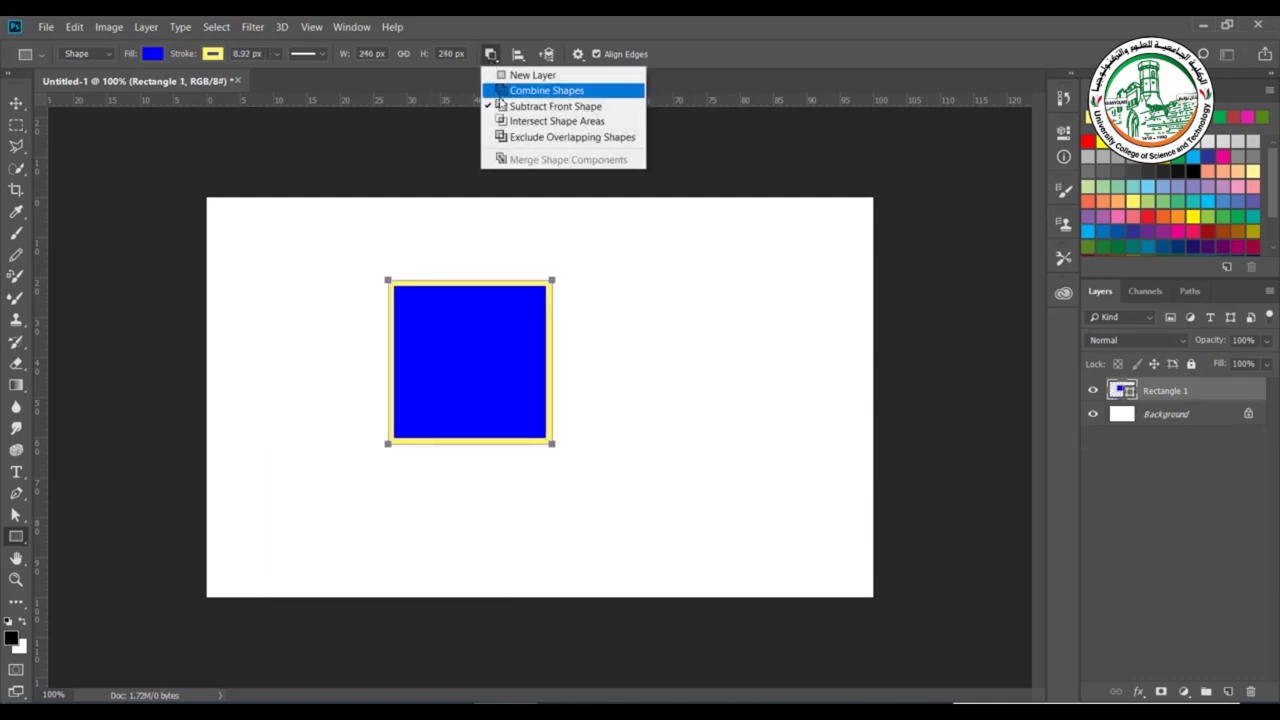
left_click(506, 92)
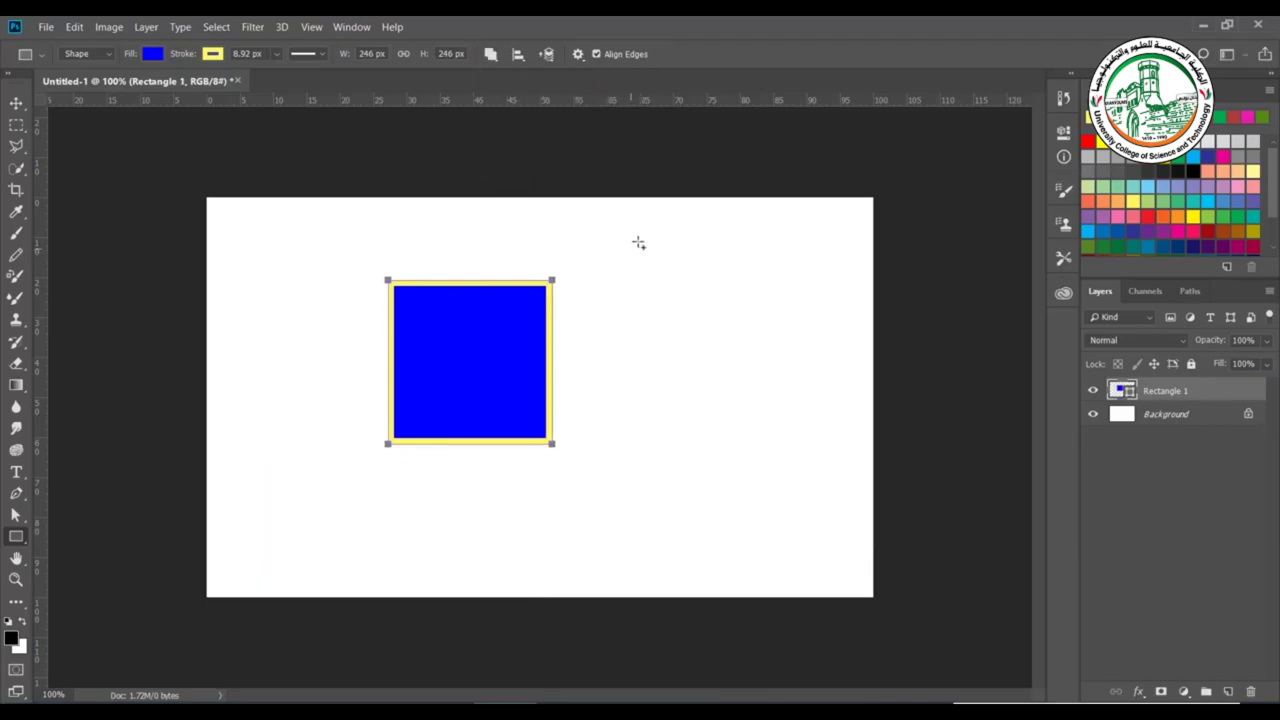
left_click_drag(635, 203, 472, 358)
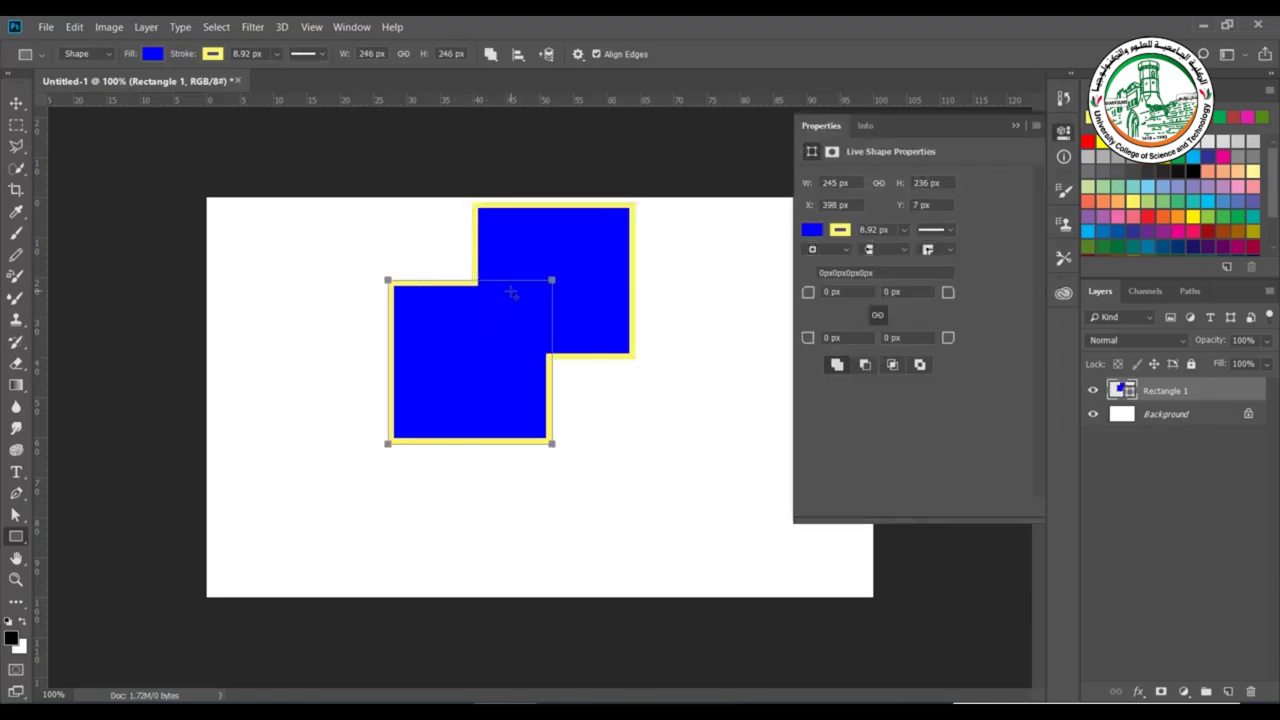
key("ctrl+z")
Try Subtract Front Shape with a rectangle about 237 by 274 px over the square's upper-right part, and undo it.
left_click(490, 54)
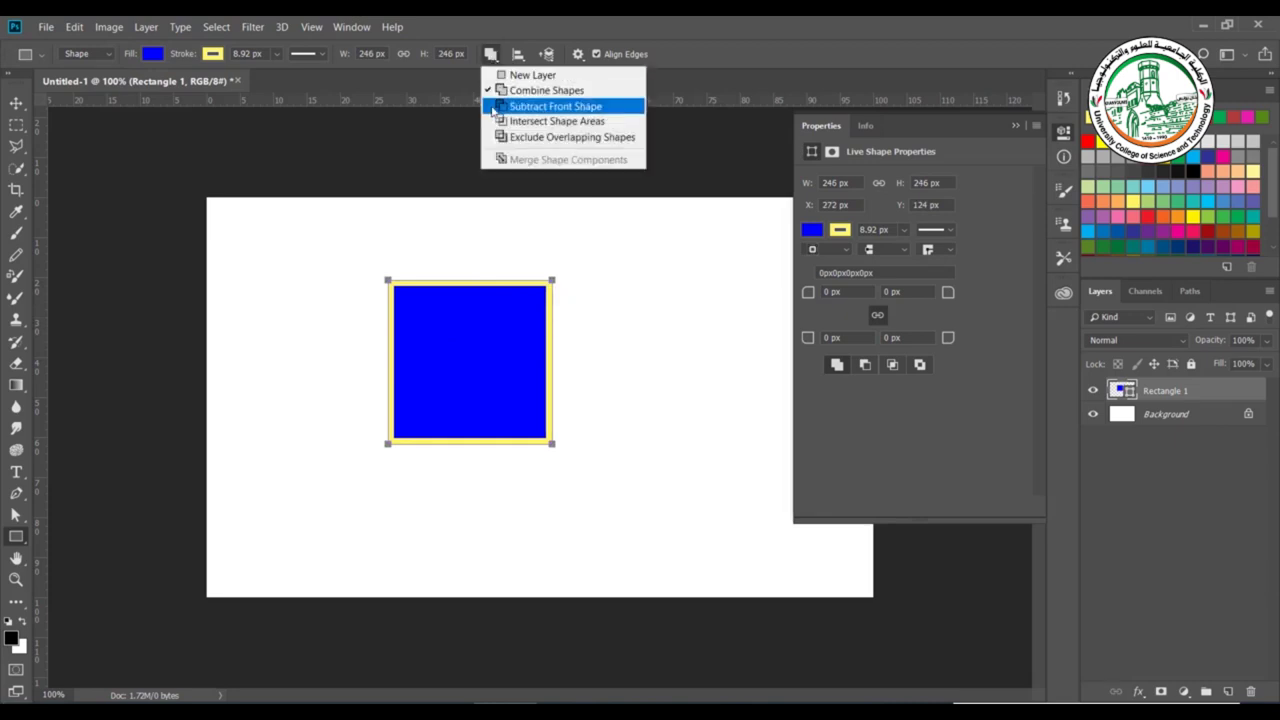
left_click(493, 108)
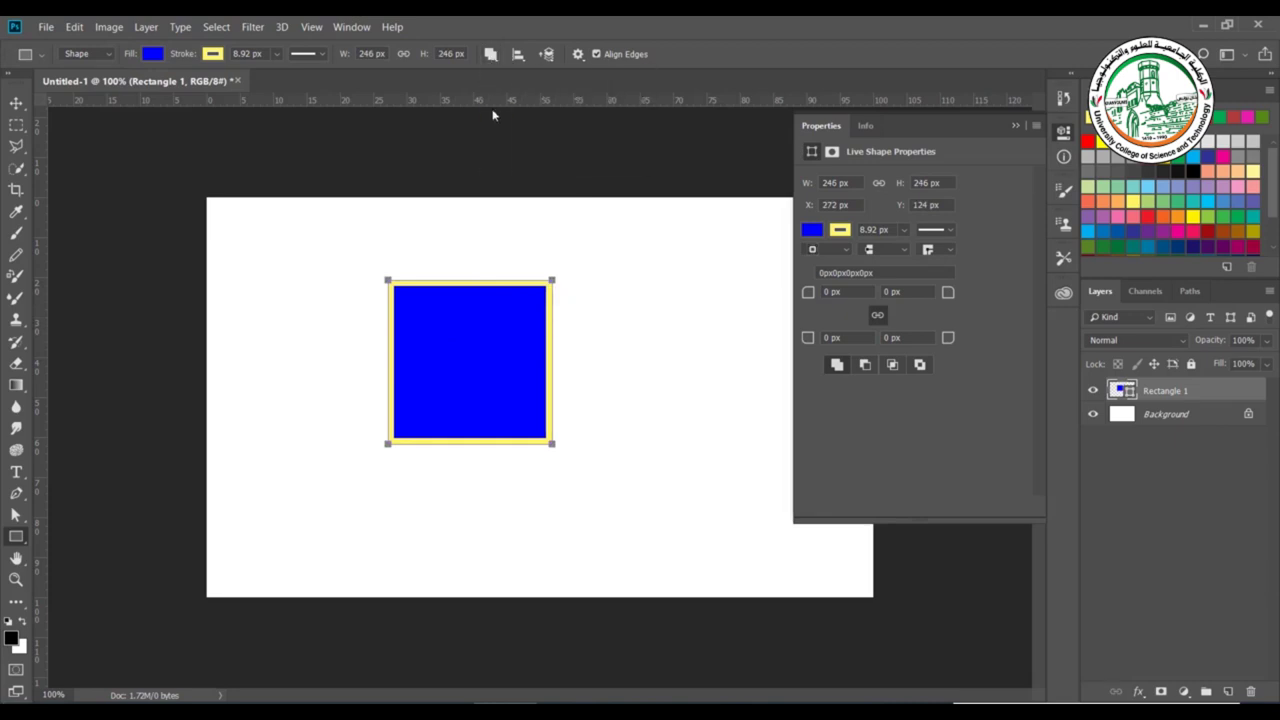
left_click_drag(602, 218, 444, 400)
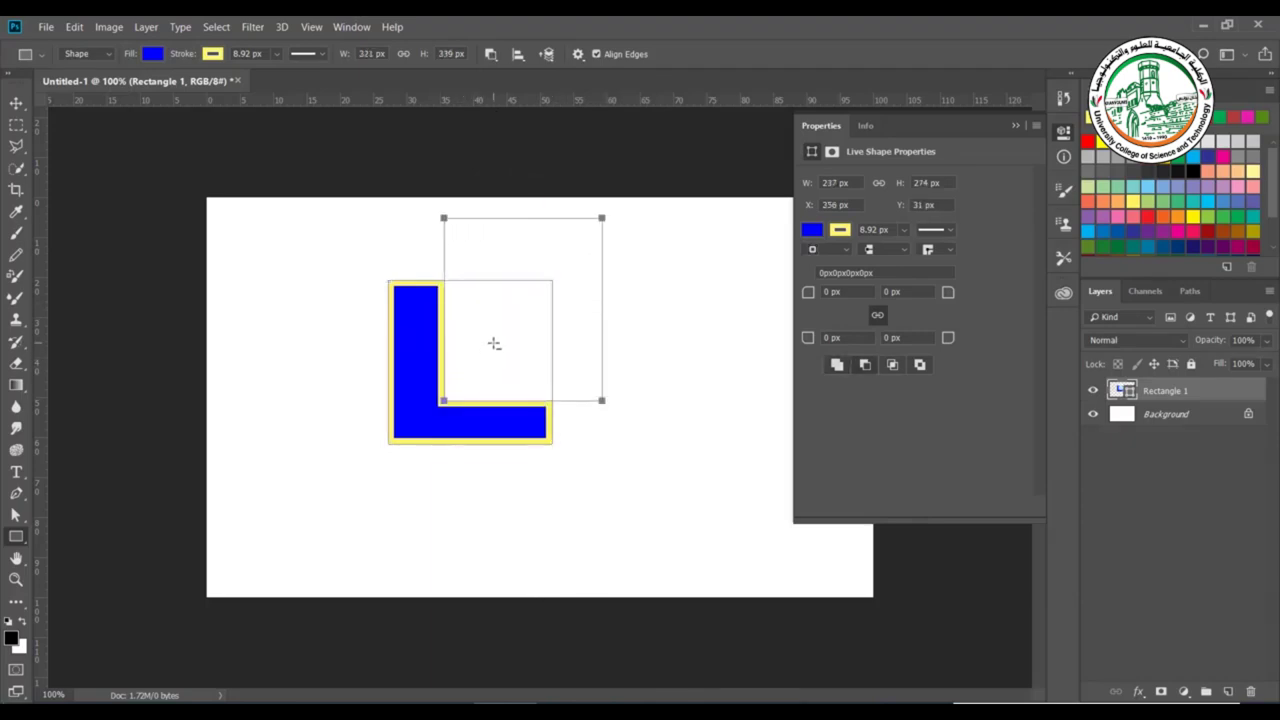
key("ctrl+z")
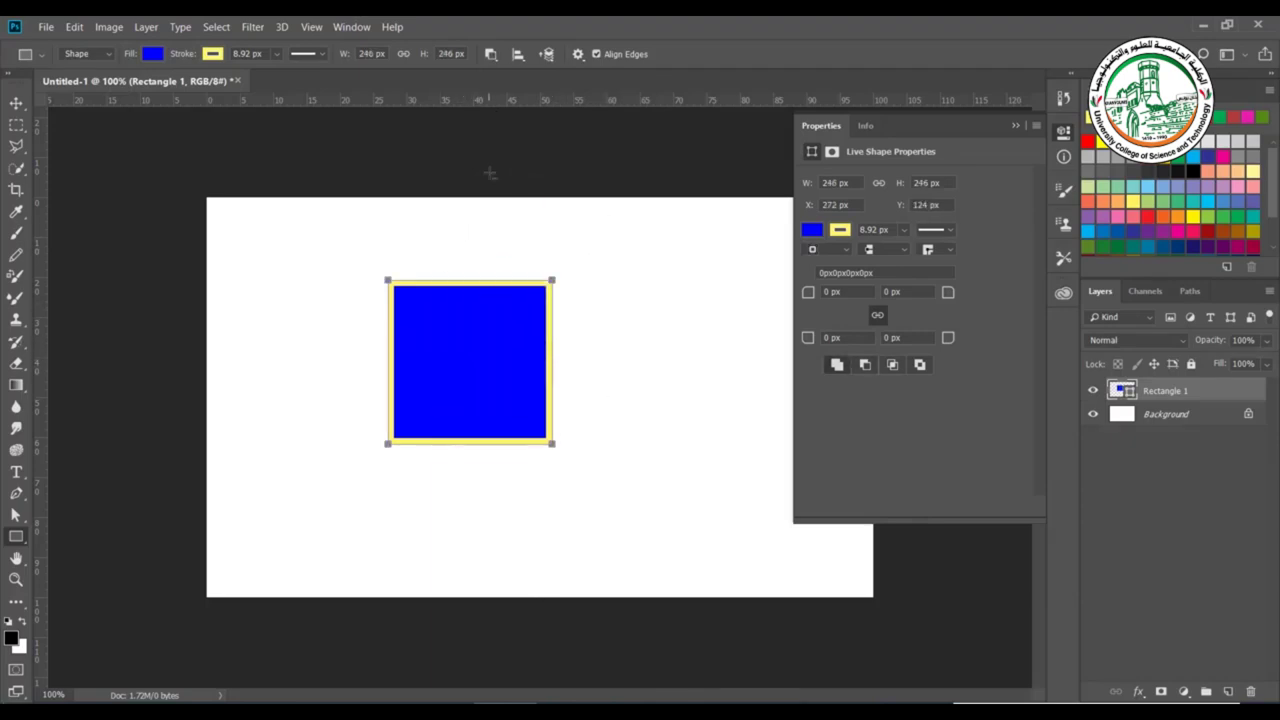
Try Intersect Shape Areas with a tall rectangle about 121 by 383 px through the square's middle, and undo it.
left_click(490, 54)
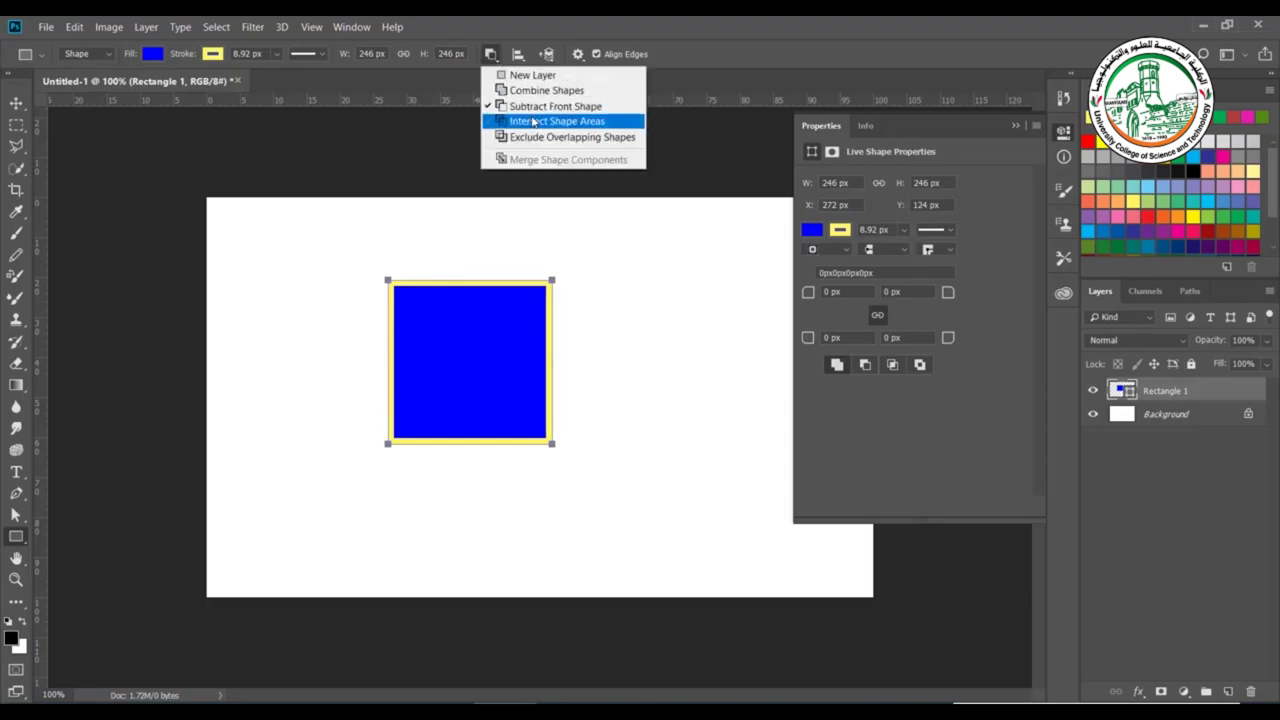
left_click(533, 121)
mouse_move(510, 247)
left_mouse_down()
mouse_move(404, 441)
mouse_move(429, 472)
mouse_move(429, 502)
left_mouse_up()
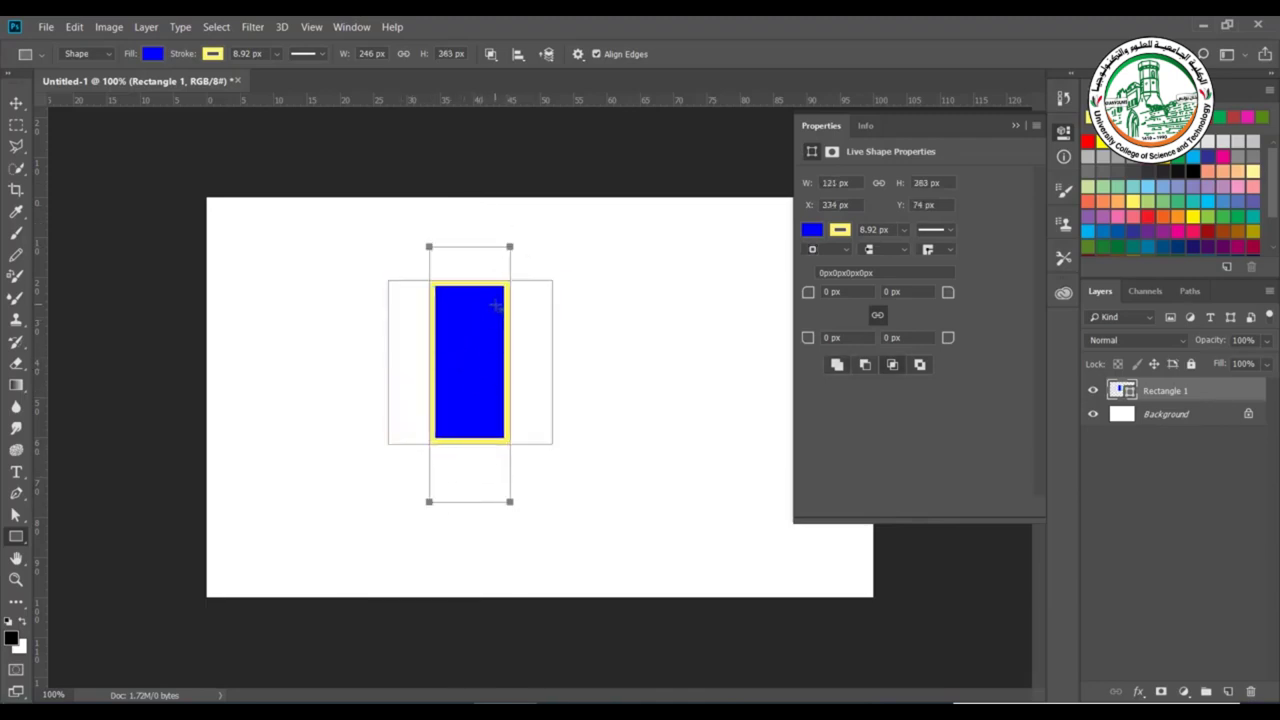
key("ctrl+z")
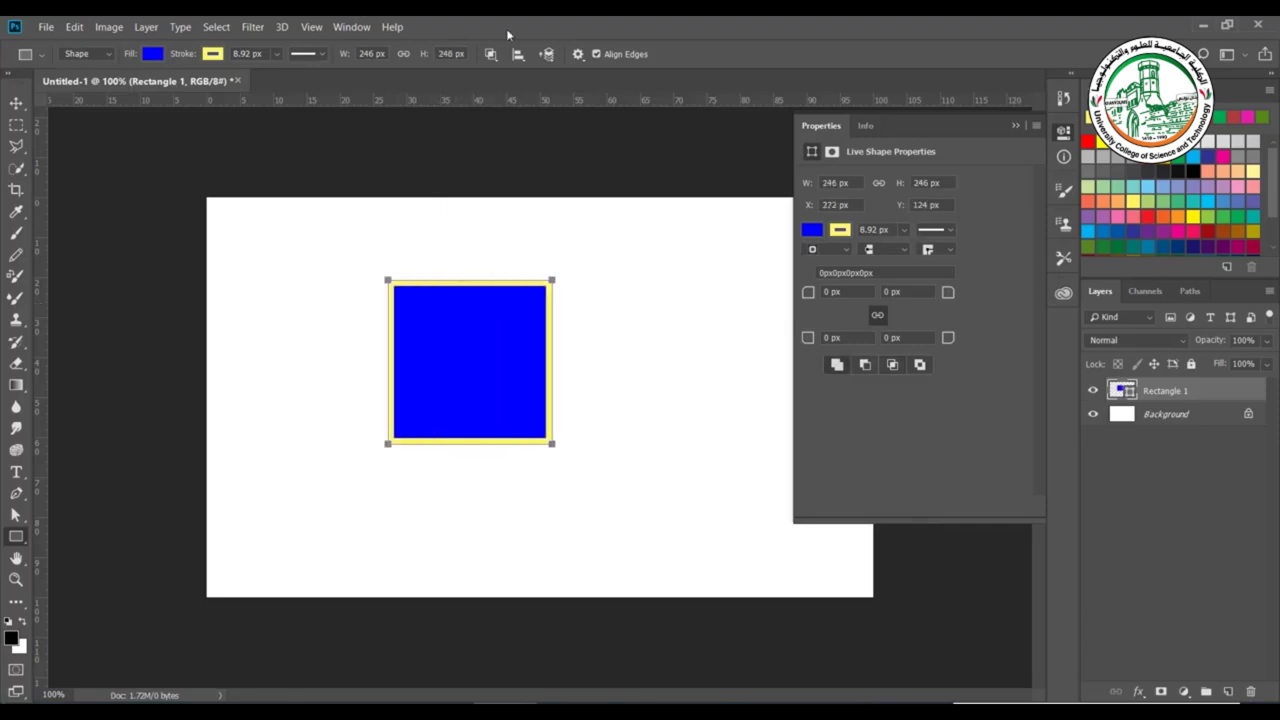
Draw a tall rectangle about 154 by 381 px through the square's middle using Exclude Overlapping Shapes.
left_click(490, 53)
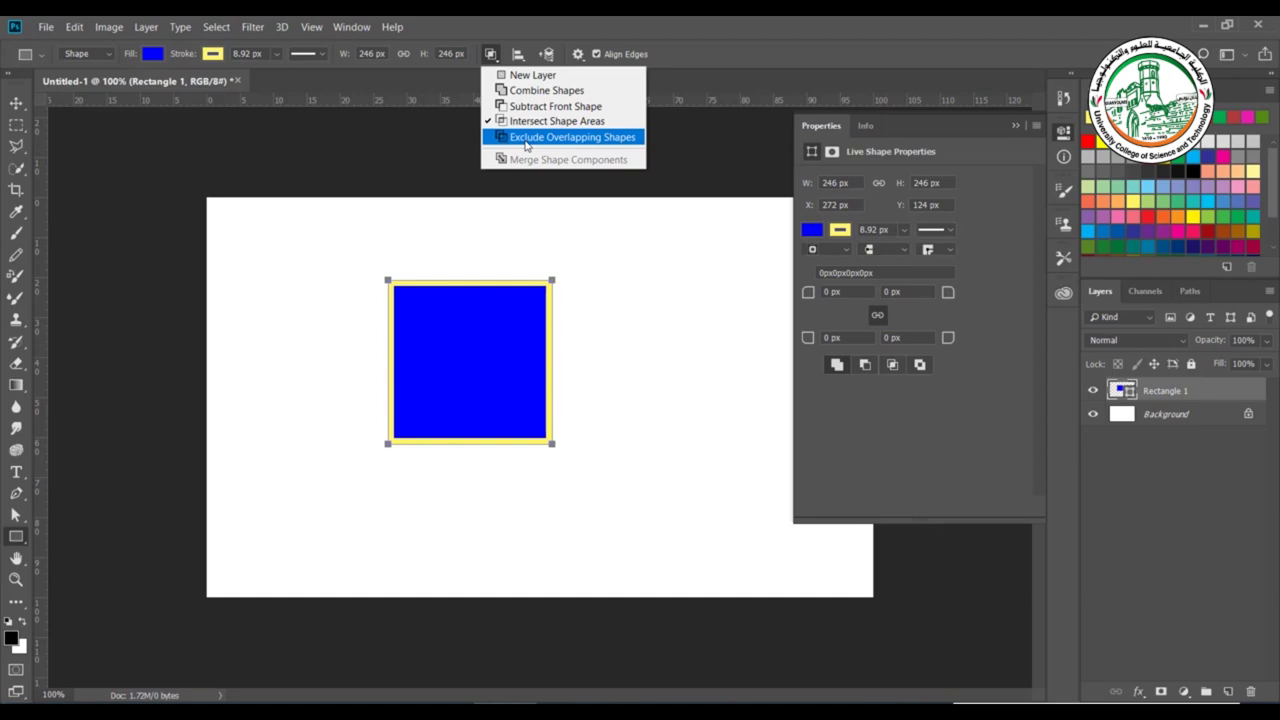
left_click(525, 140)
left_click_drag(519, 237, 416, 490)
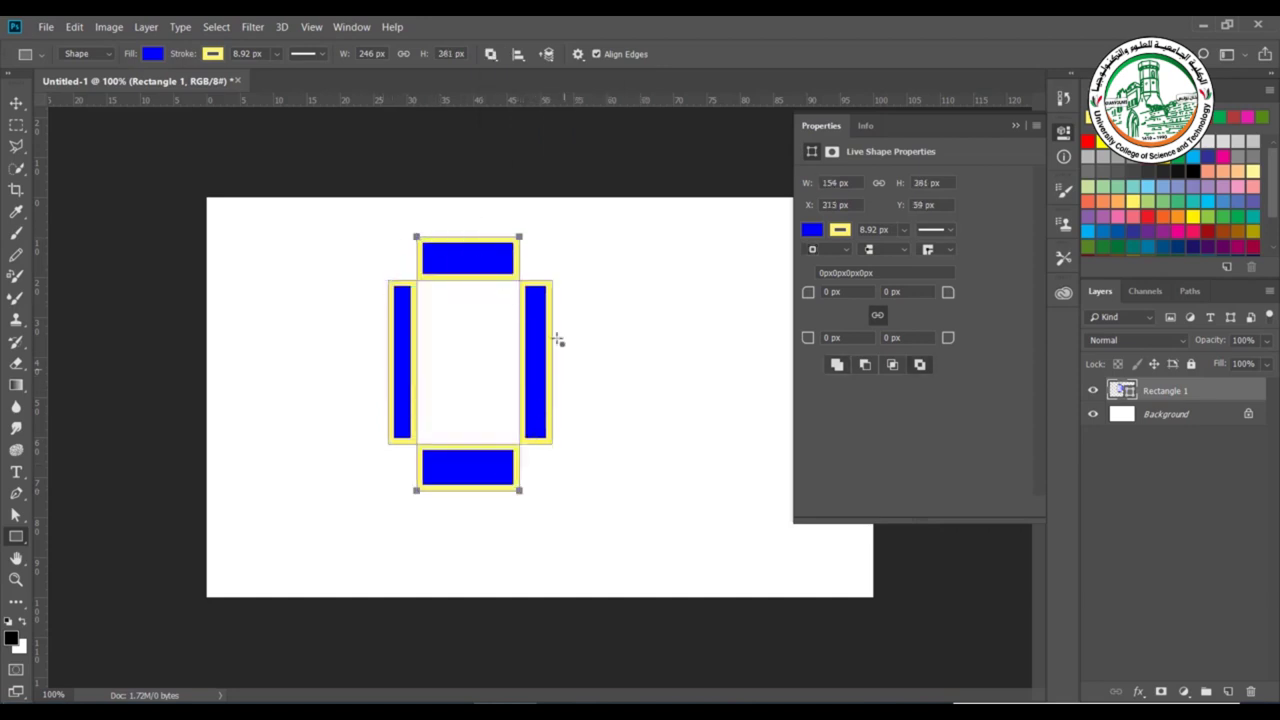
Draw a separate square about 311 by 311 px on a new layer beside the existing shape.
left_click(490, 53)
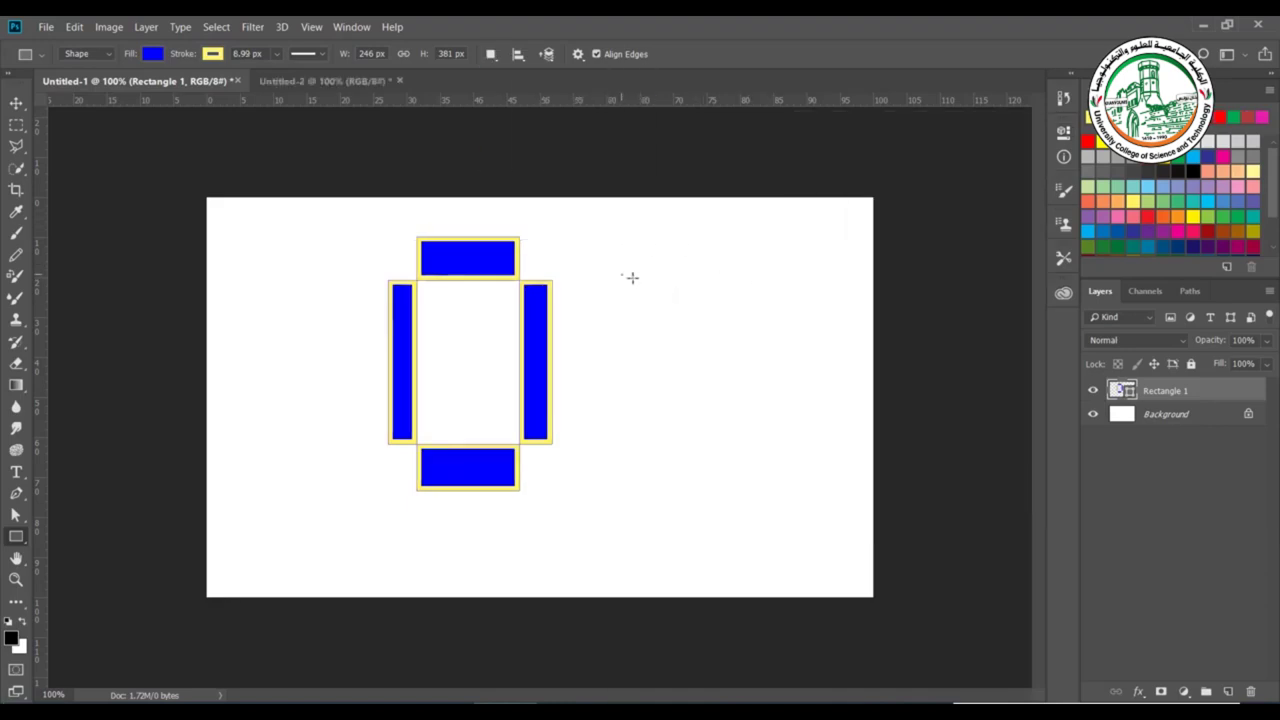
left_click_drag(621, 274, 840, 483)
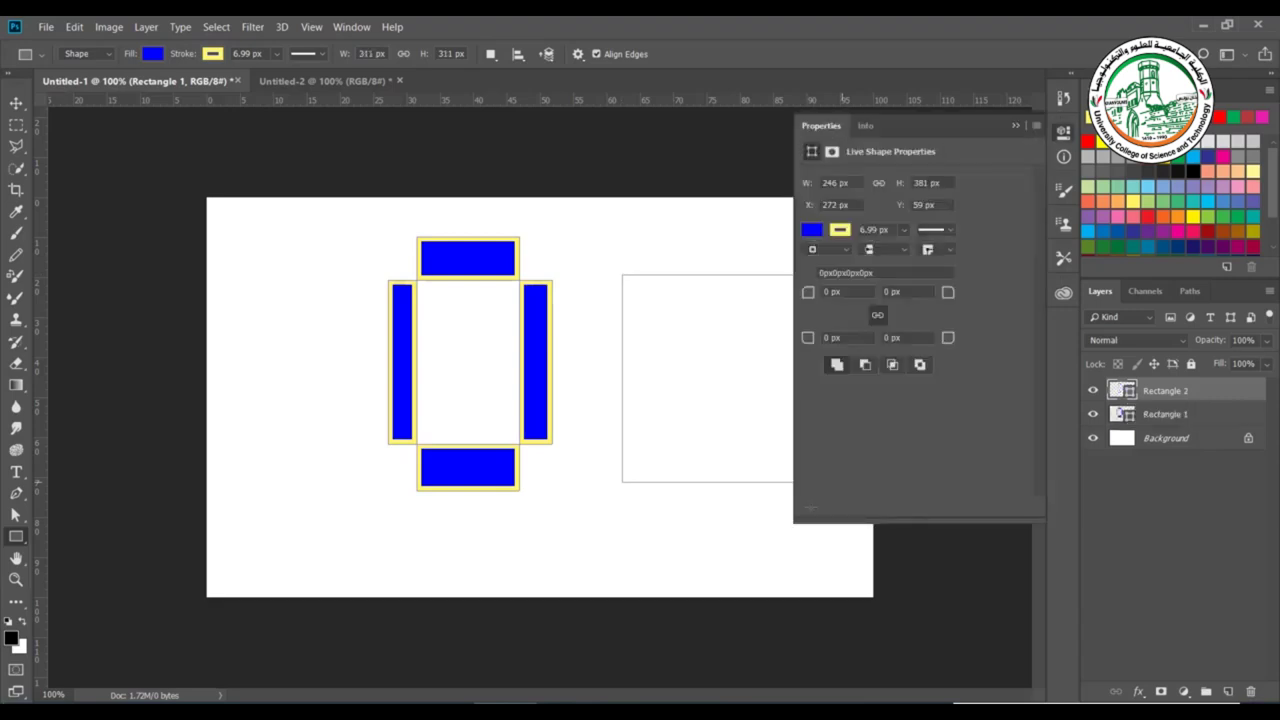
With the Direct Selection tool, move the new square's lower-left anchor point inward near its upper-right corner, accepting conversion to a regular path.
left_click(16, 514)
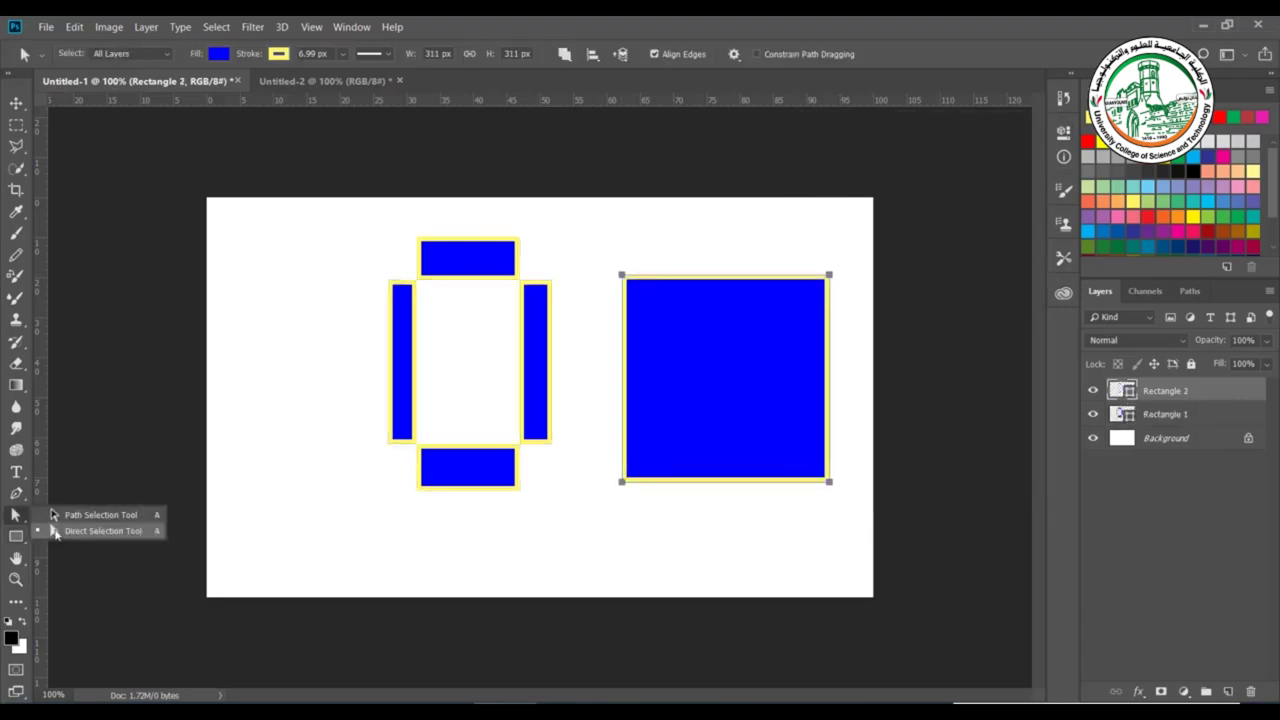
left_click(55, 531)
left_click(630, 531)
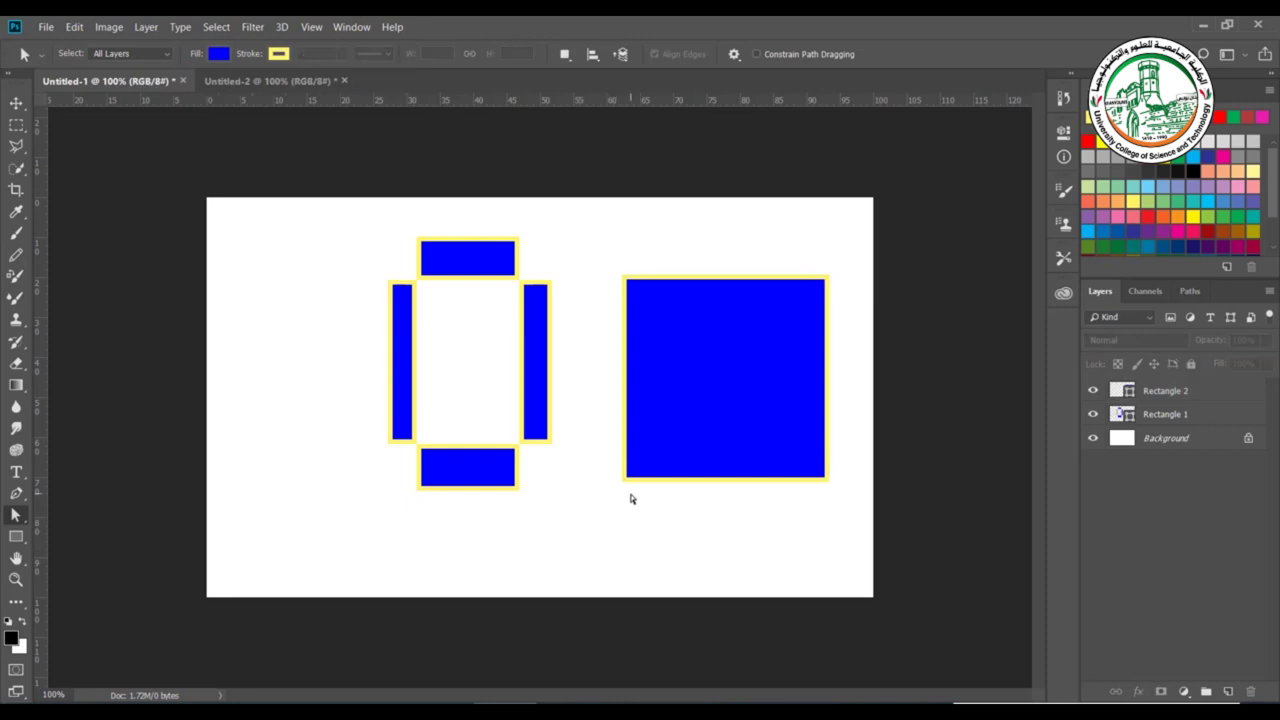
left_click_drag(600, 461, 779, 317)
left_click(624, 290)
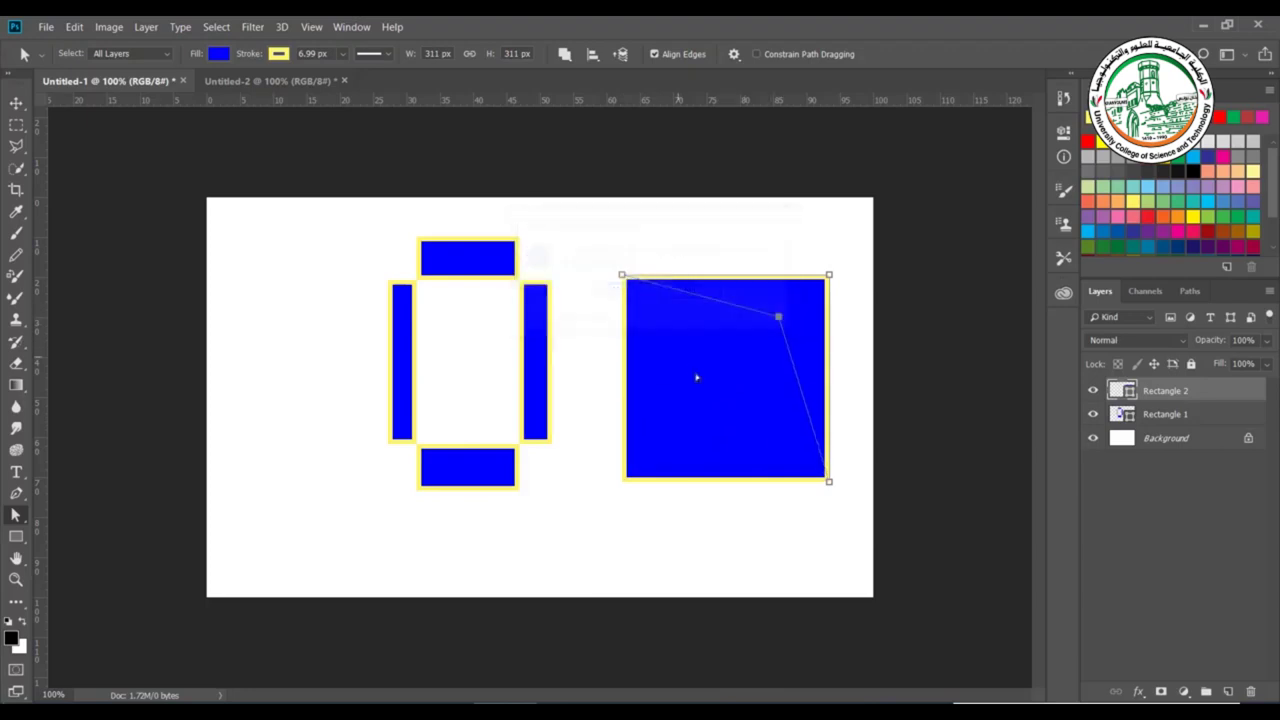
Move the reshaped square's lower-right anchor point inward along the base and deselect the shape.
left_click(832, 484)
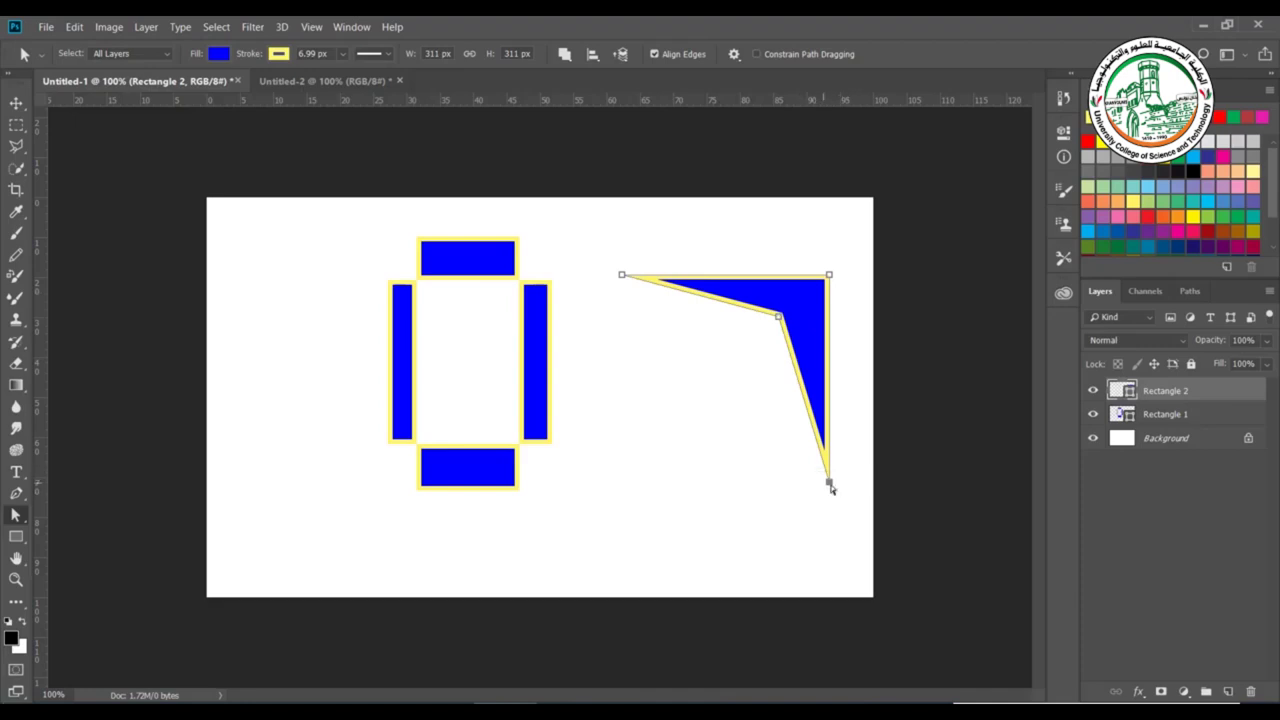
left_click_drag(832, 488, 763, 489)
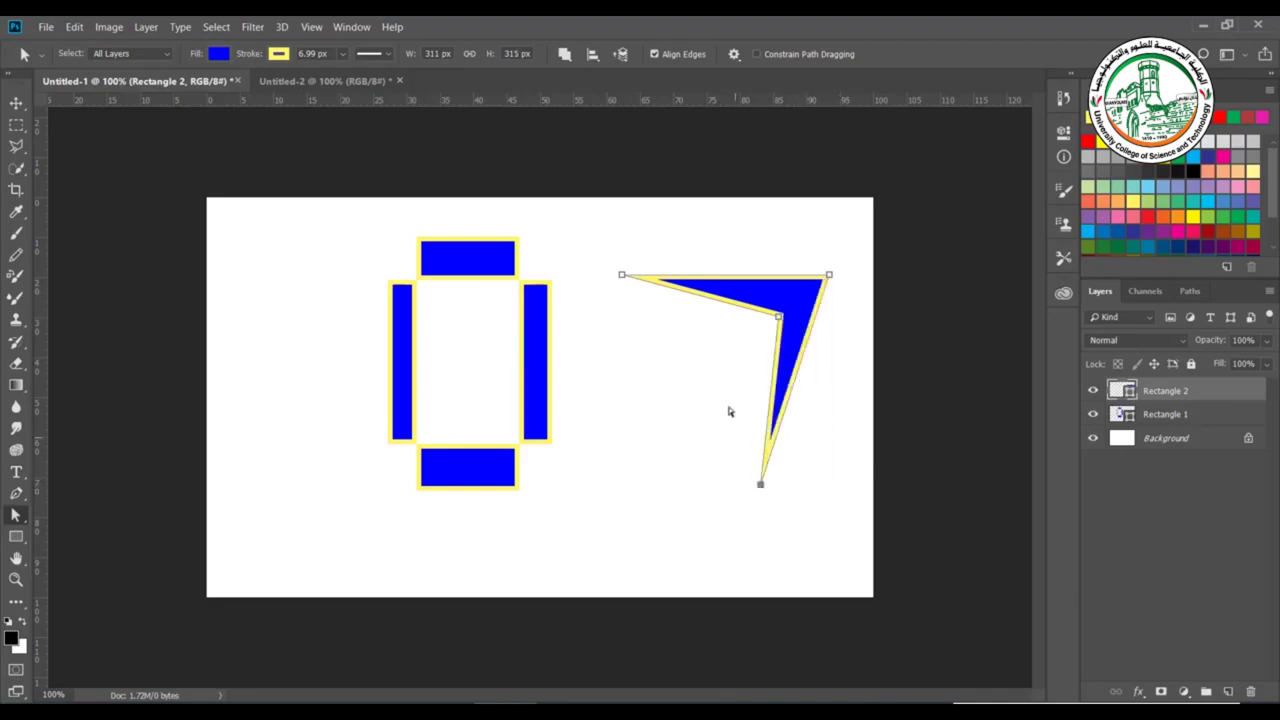
left_click(664, 402)
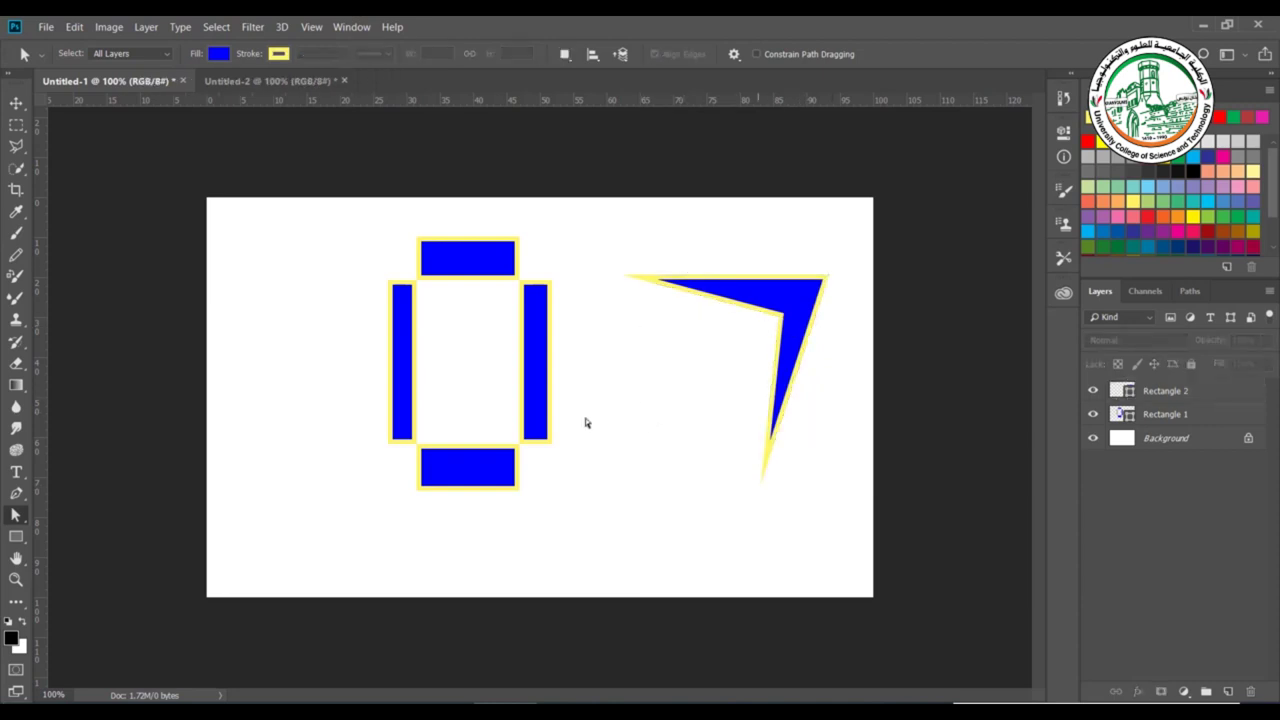
left_click(16, 518)
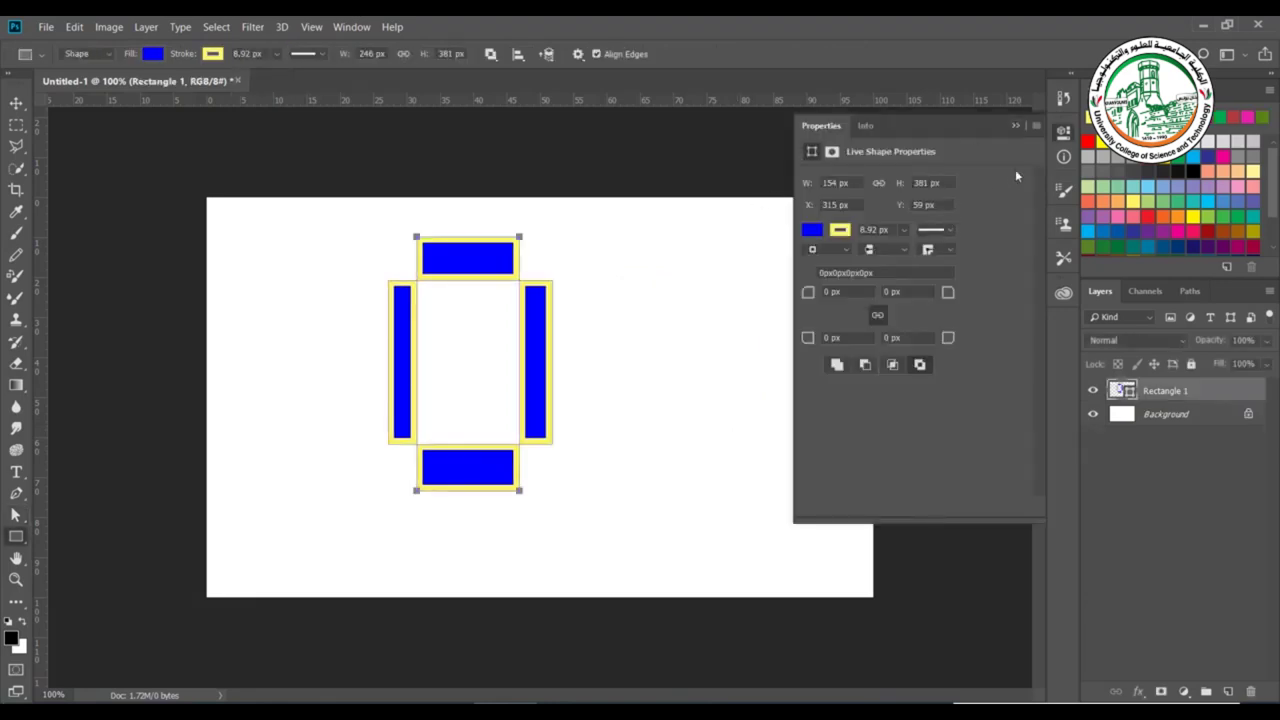
Draw a black rectangle about 1066 by 231 px across the top of the blank Untitled-2 canvas, overlapping its edges.
left_click(1015, 125)
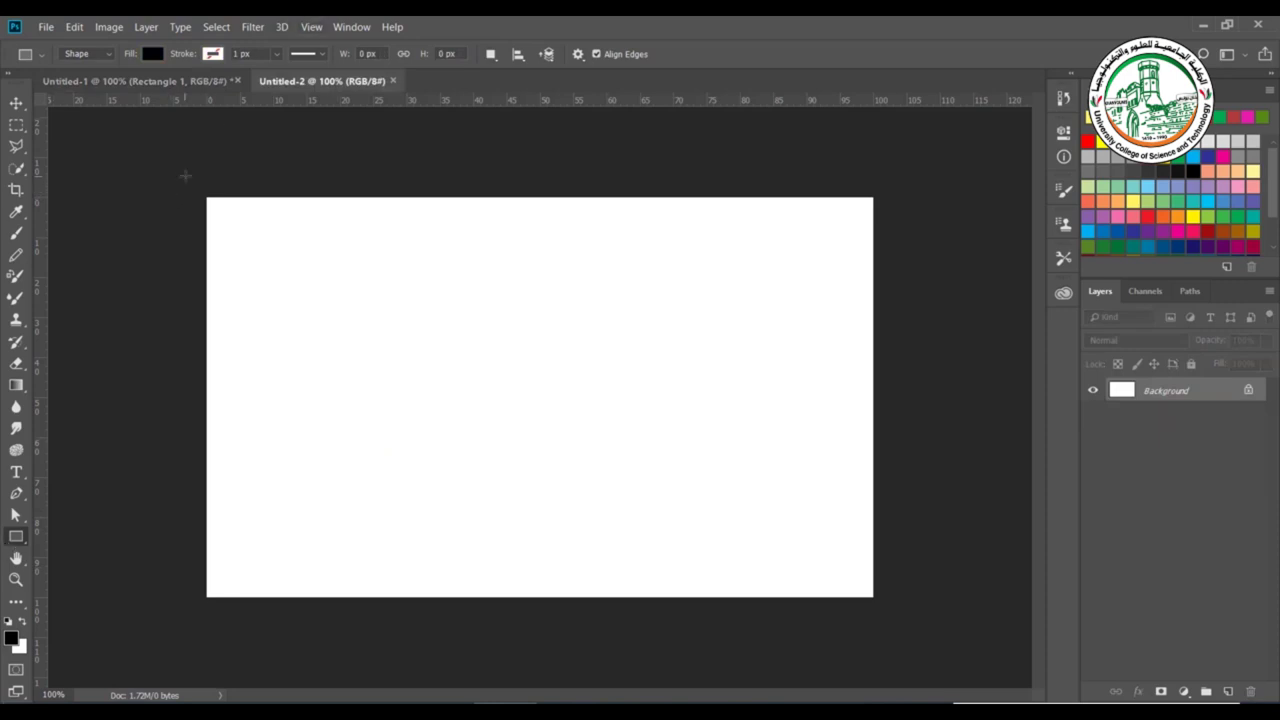
left_click_drag(185, 182, 895, 336)
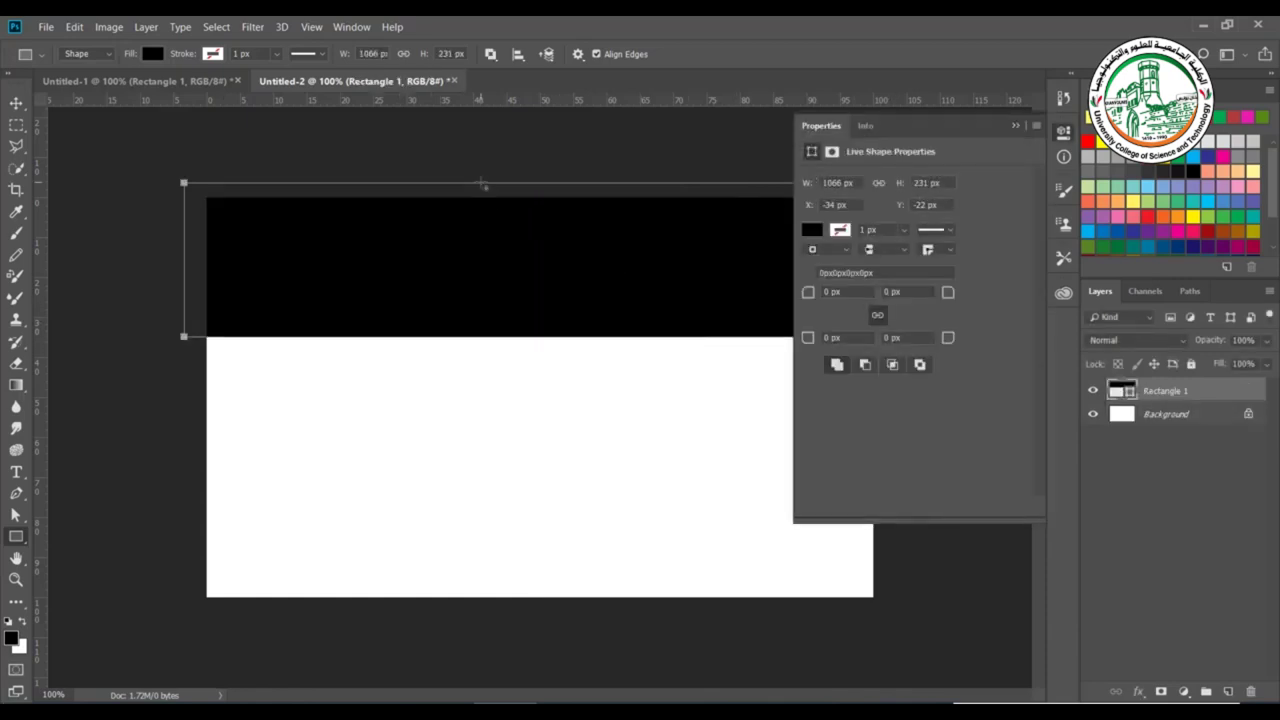
Duplicate the Rectangle 1 layer and move the copy down to cover the bottom of the canvas.
left_click(16, 103)
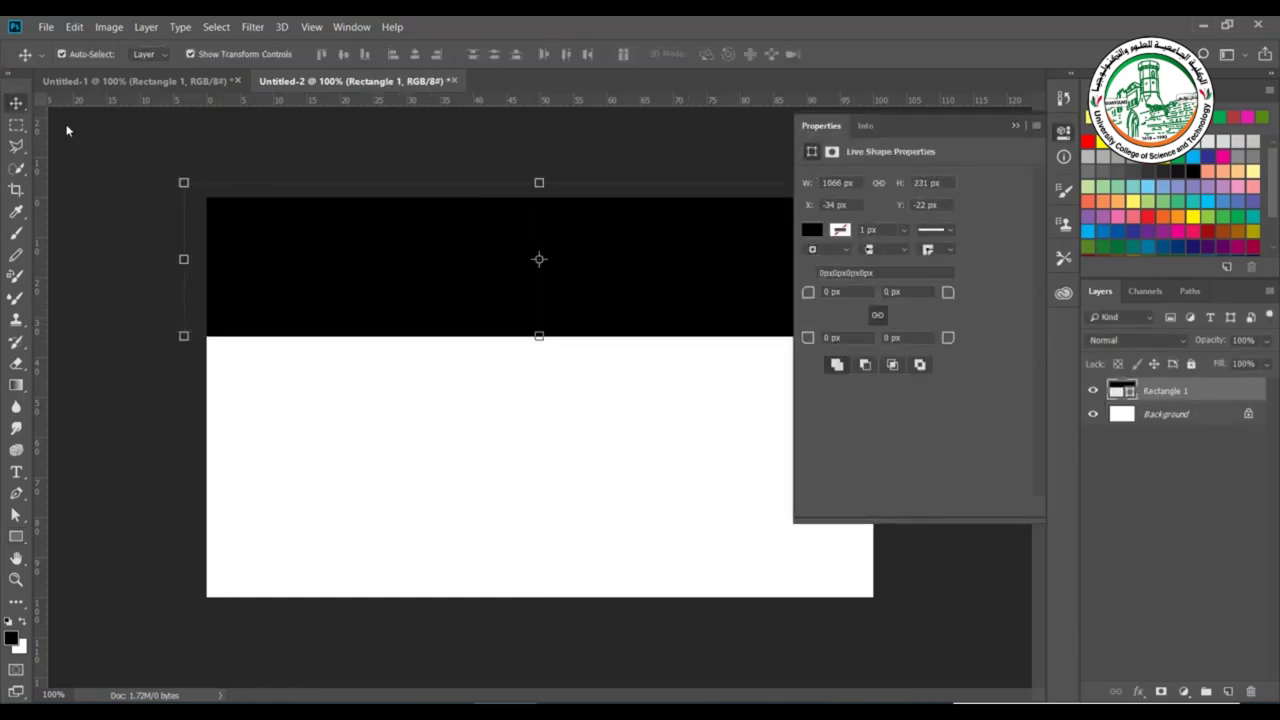
left_click(1015, 127)
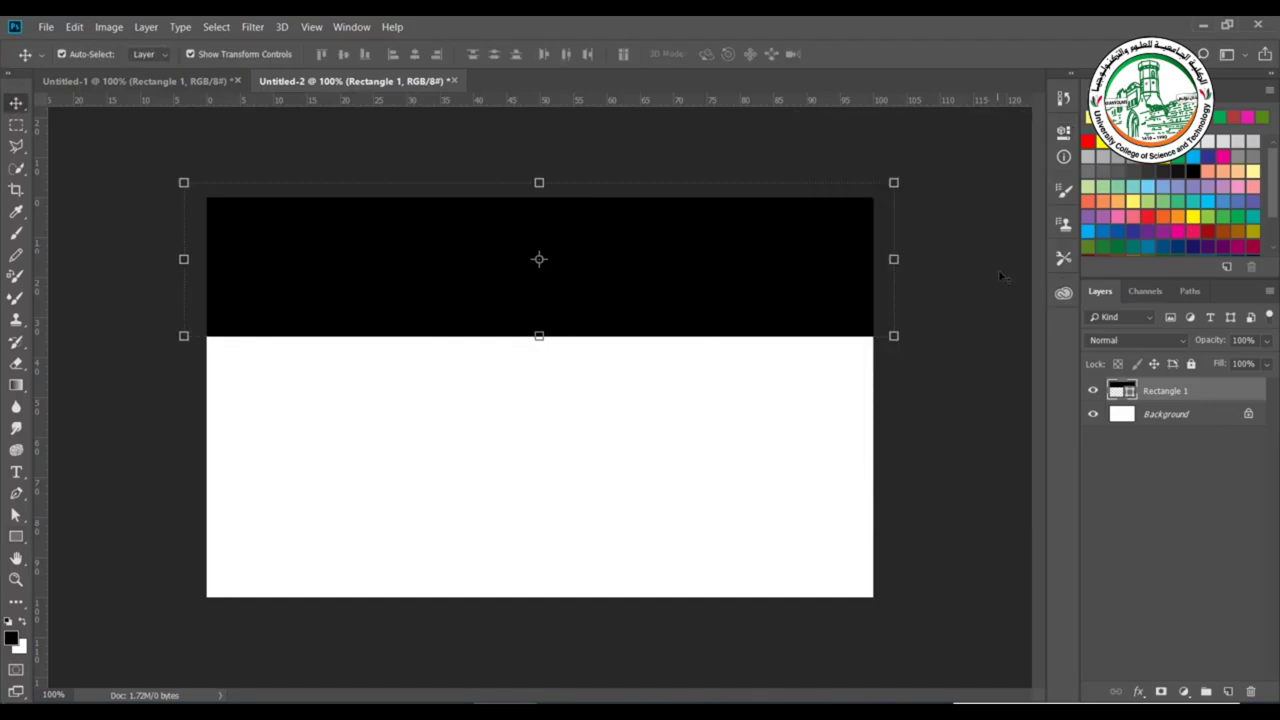
right_click(1200, 393)
left_click(1089, 123)
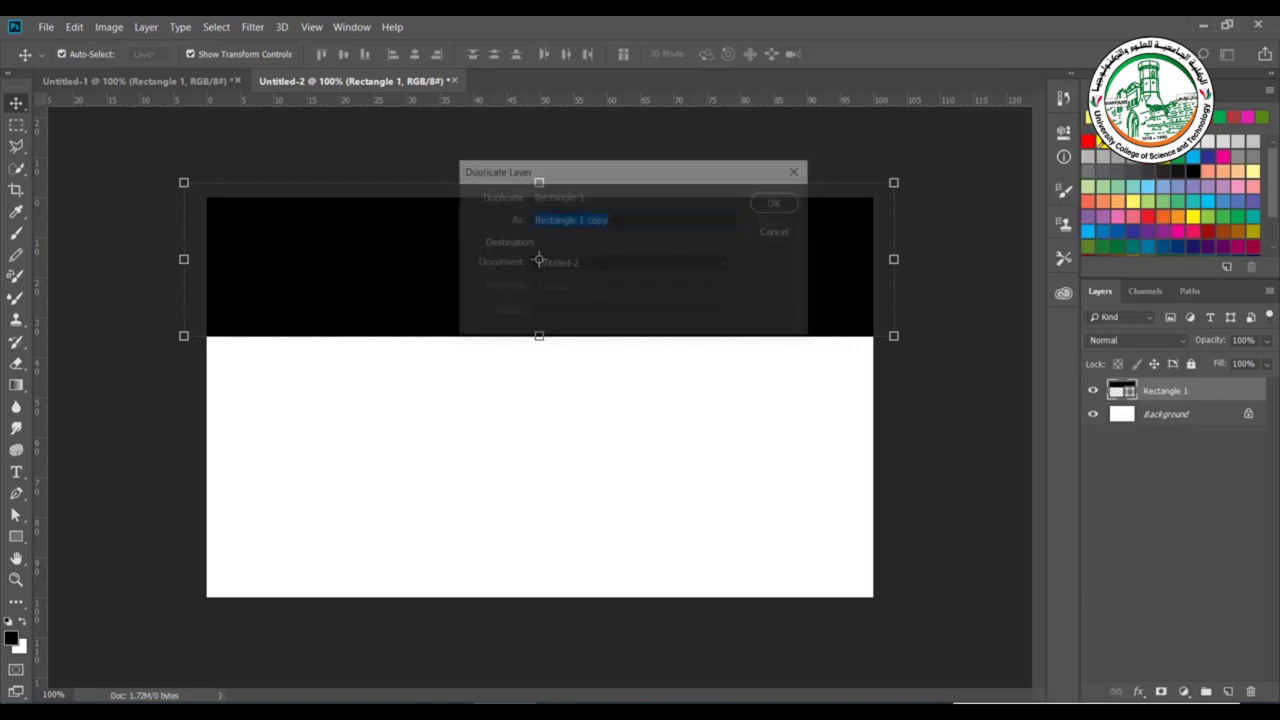
left_click(775, 202)
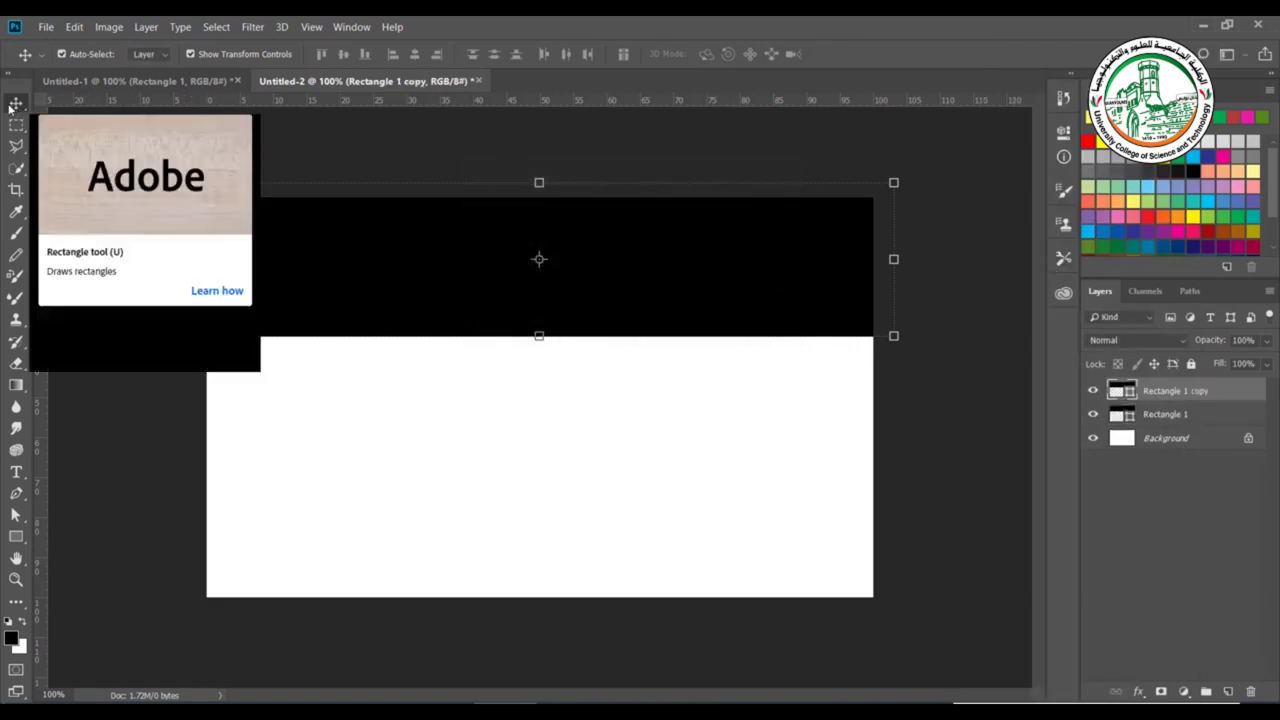
left_click_drag(643, 279, 657, 550)
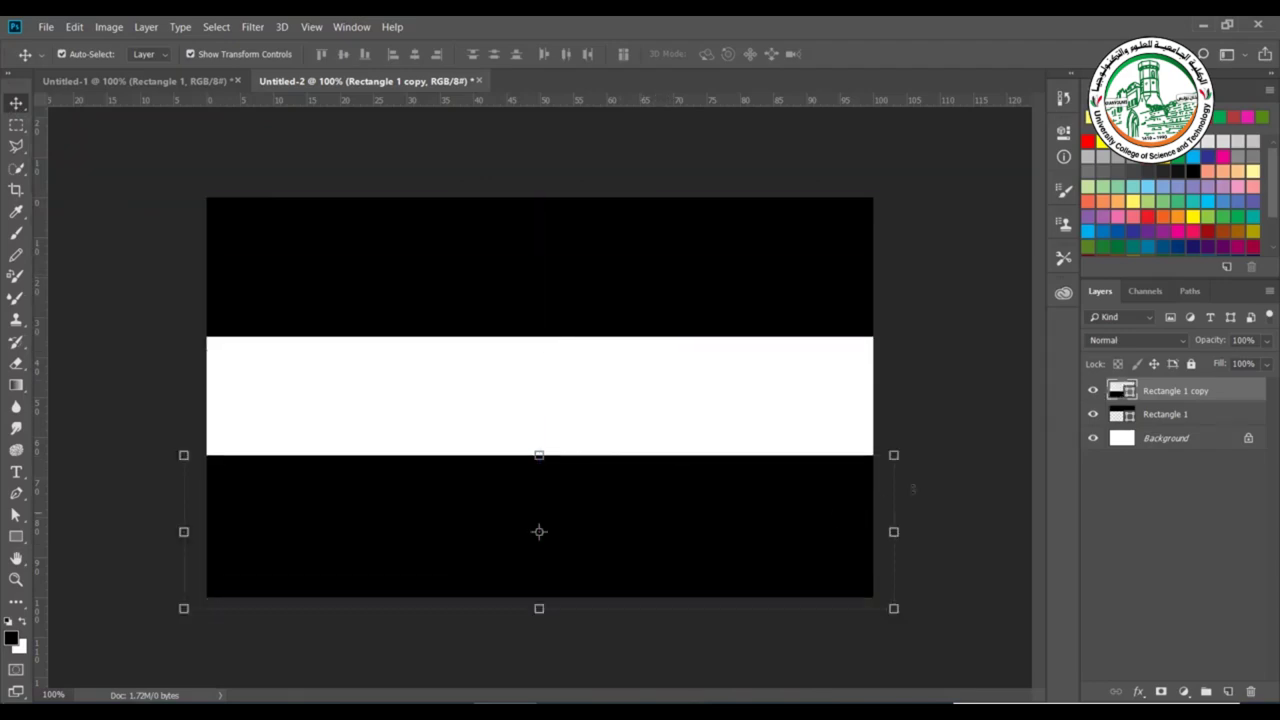
Change the lower rectangle's fill colour to green #07991c.
double_click(1122, 391)
left_click(893, 232)
left_click_drag(845, 215, 863, 181)
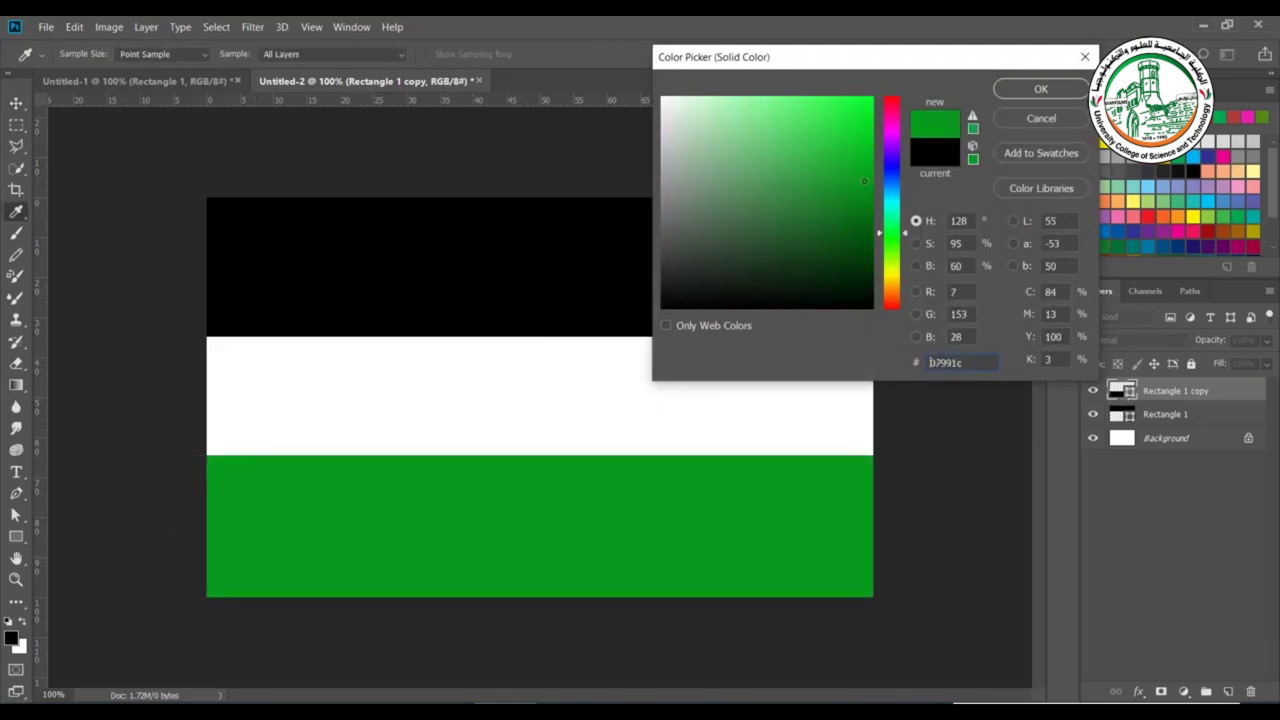
left_click(1045, 88)
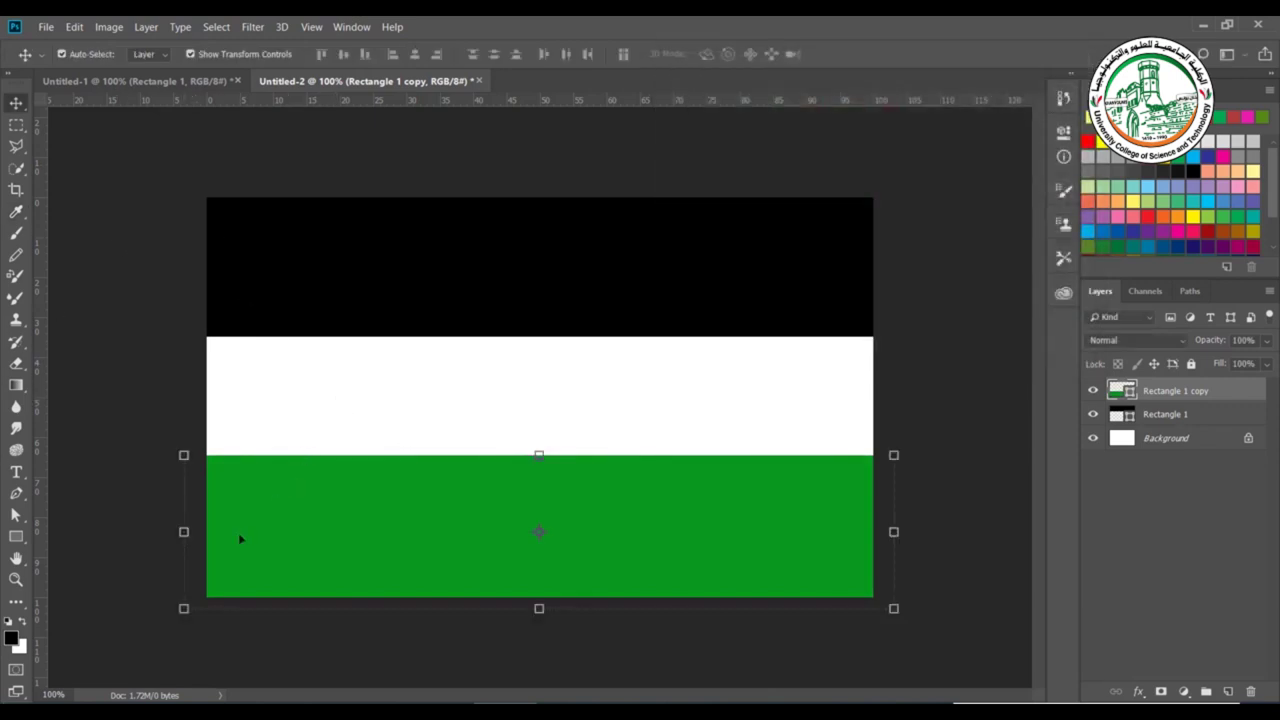
Draw a square about 195 by 195 px over the left end of the white stripe and fill it with red.
left_click(108, 446)
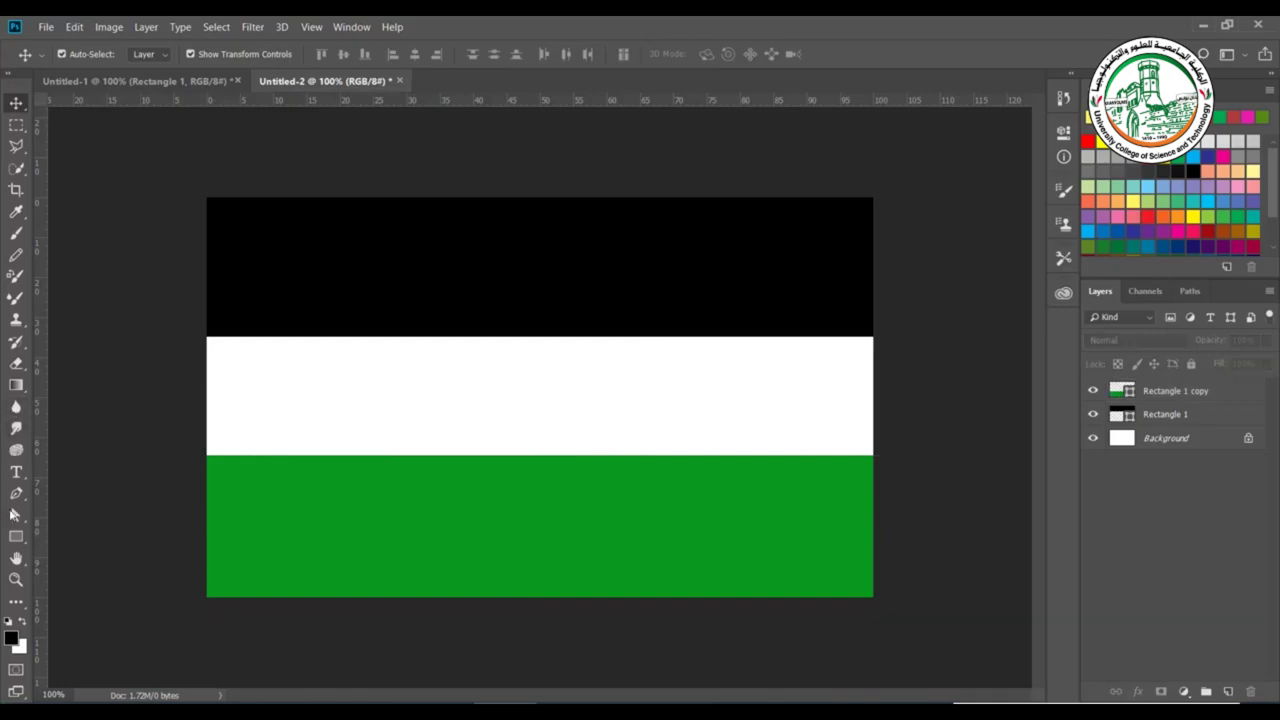
left_click(16, 536)
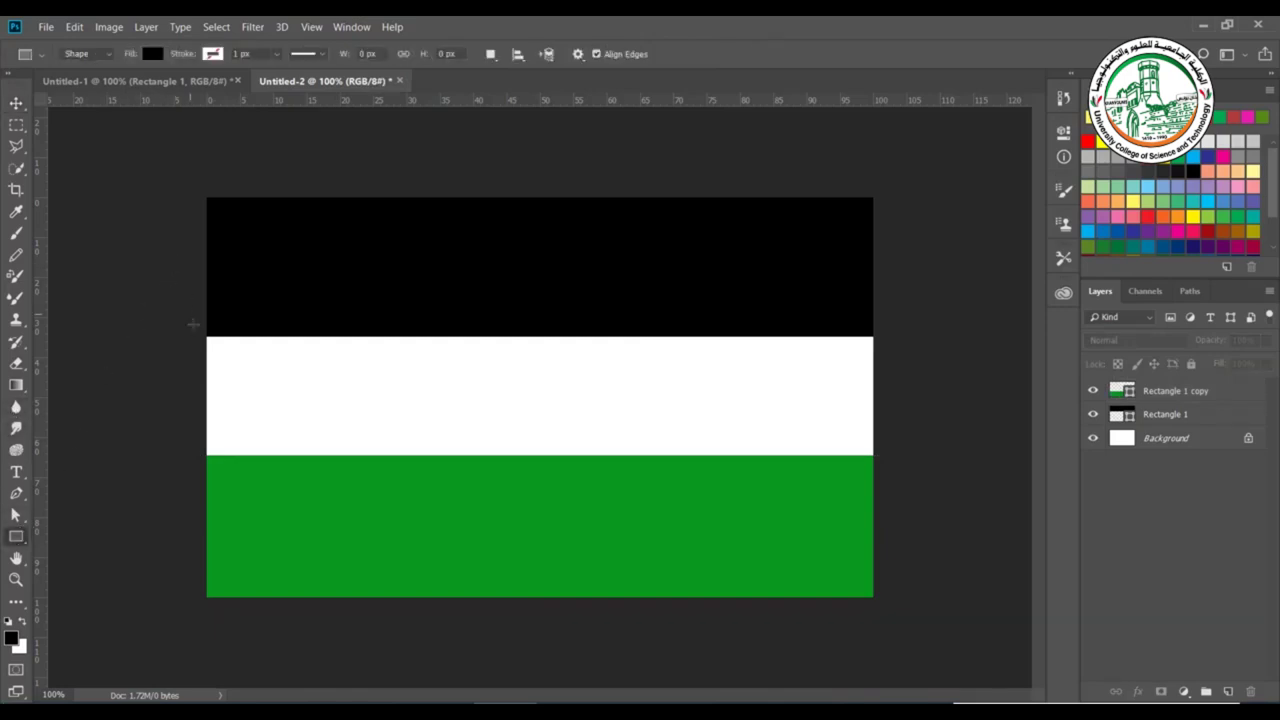
left_click_drag(206, 338, 331, 466)
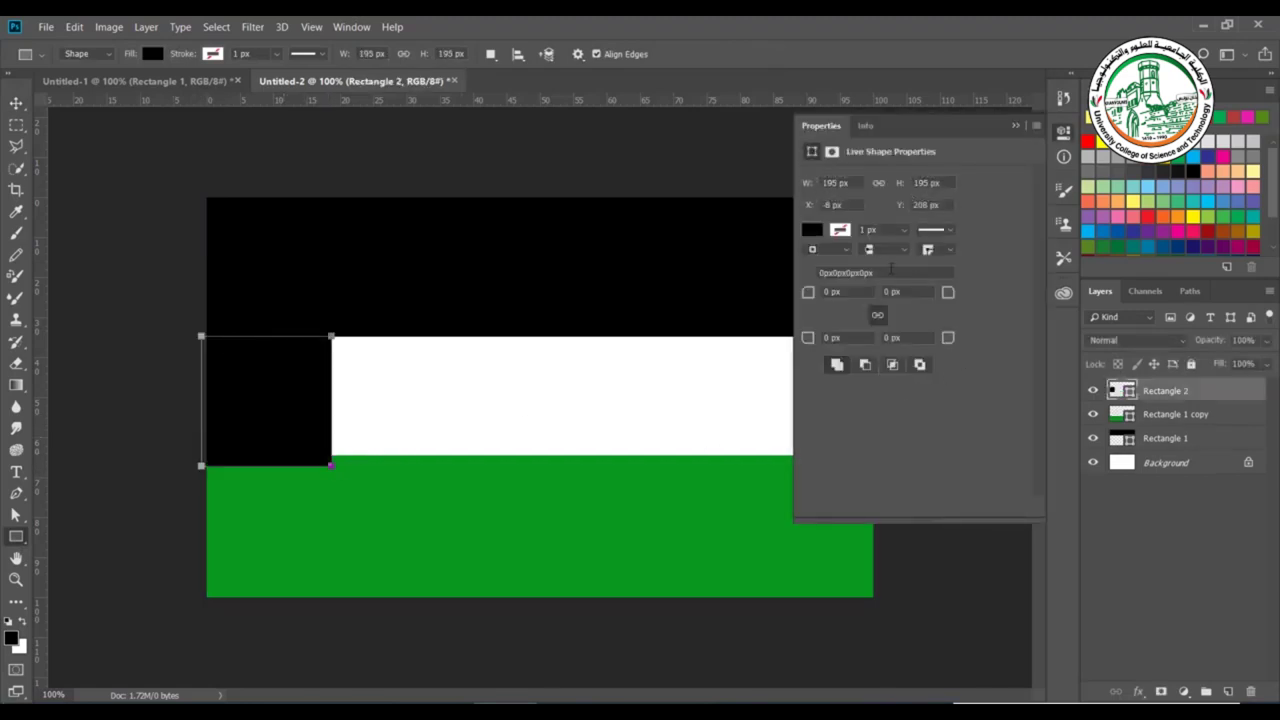
left_click(811, 231)
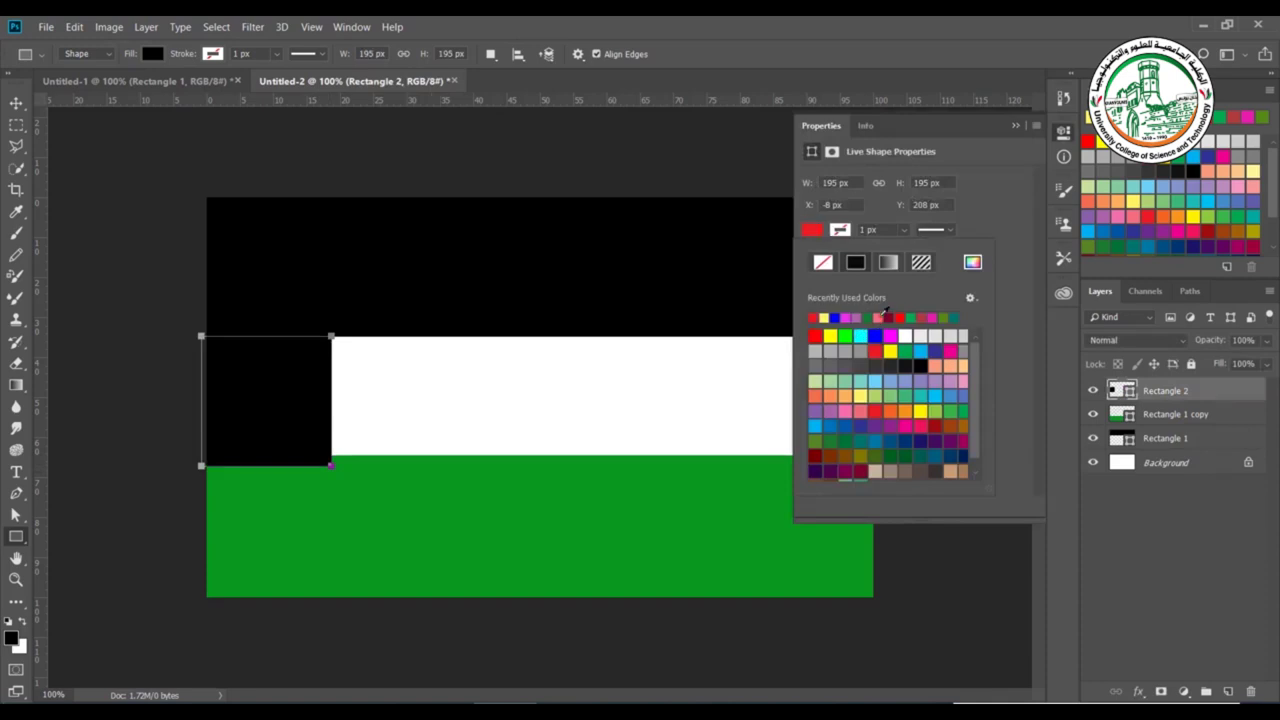
left_click(876, 350)
left_click(1020, 124)
left_click(1020, 124)
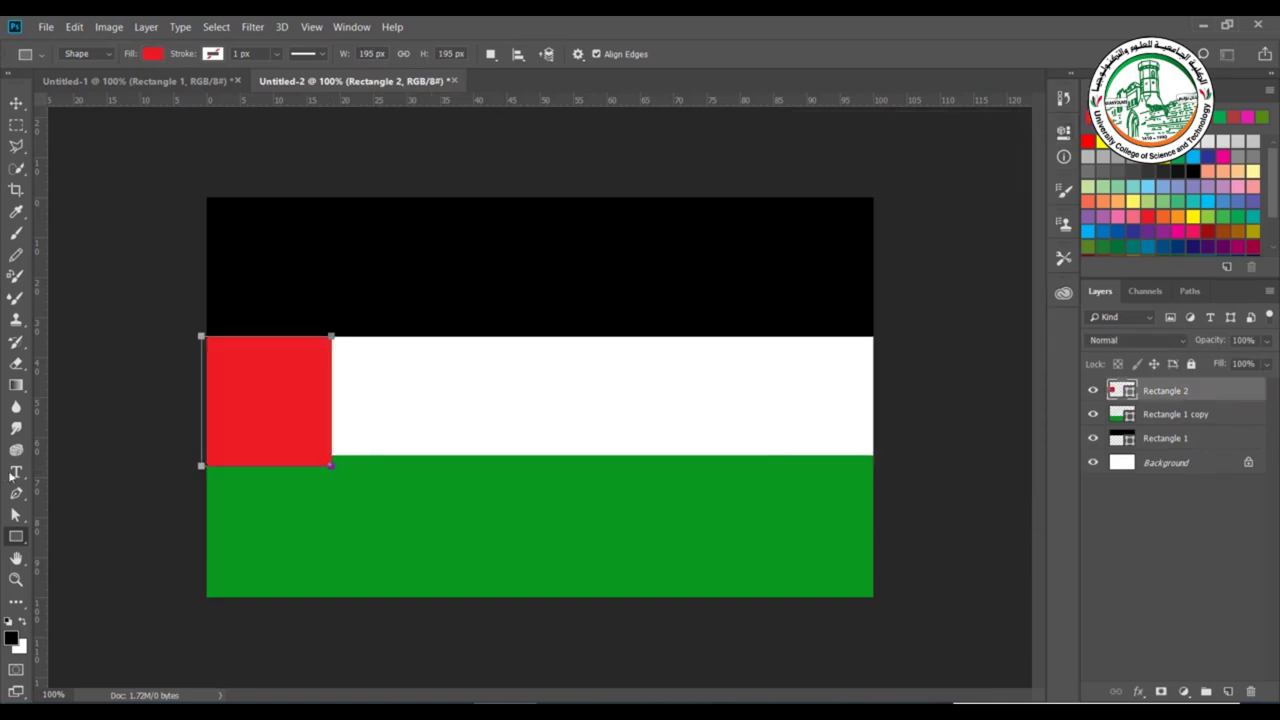
Rotate the red square by 45 degrees.
left_click(22, 102)
left_click_drag(330, 316, 386, 394)
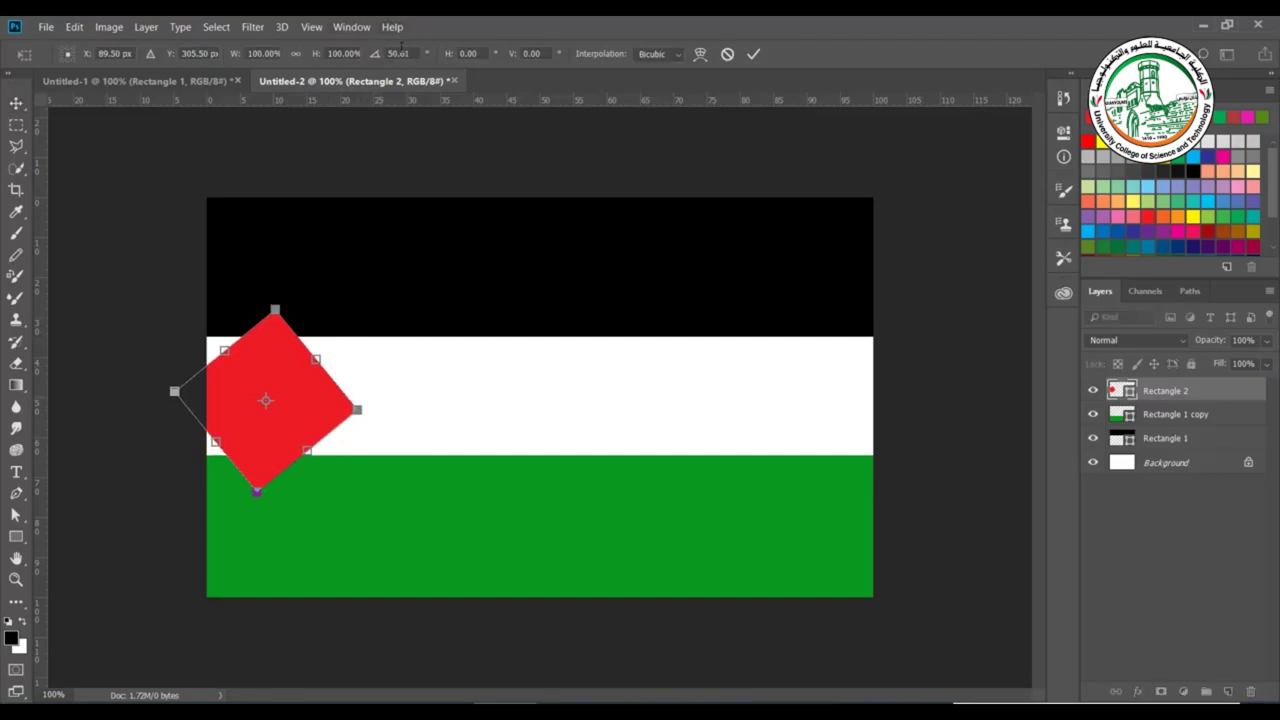
type("45")
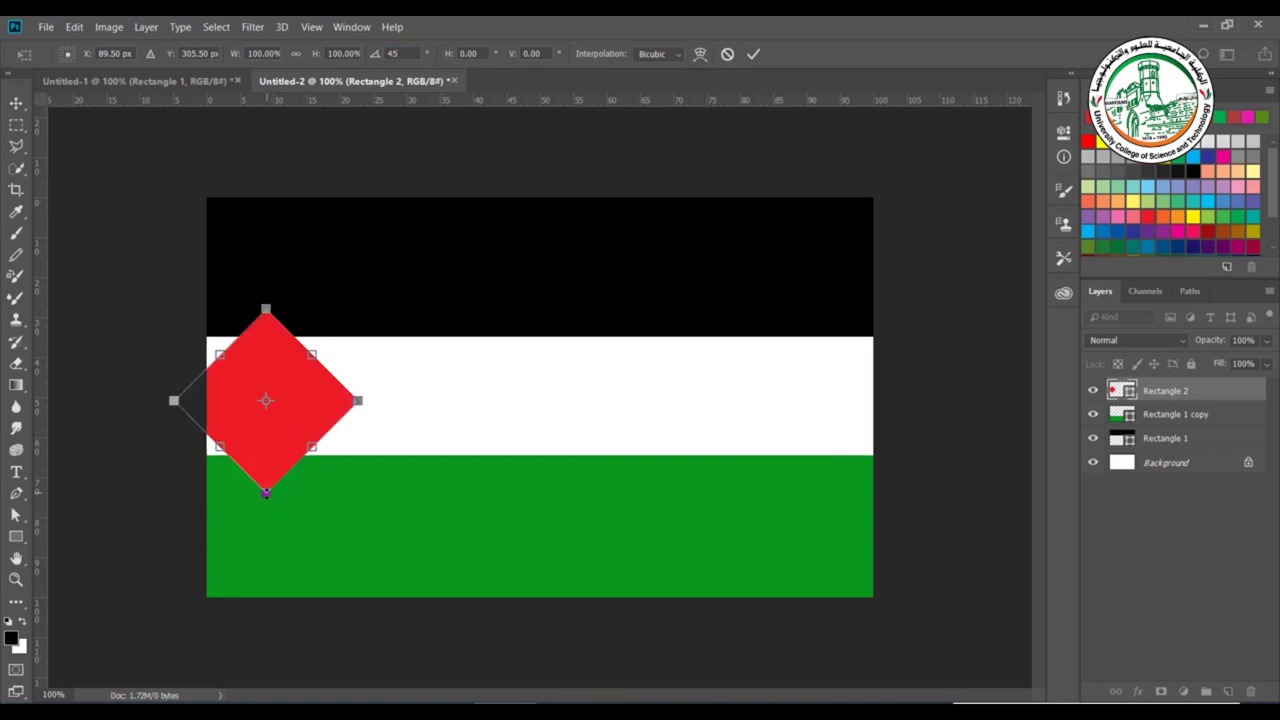
Scale the rotated red square to about 221% and centre it on the canvas's left edge, its corners meeting the top and bottom edges.
left_click_drag(266, 495, 266, 601)
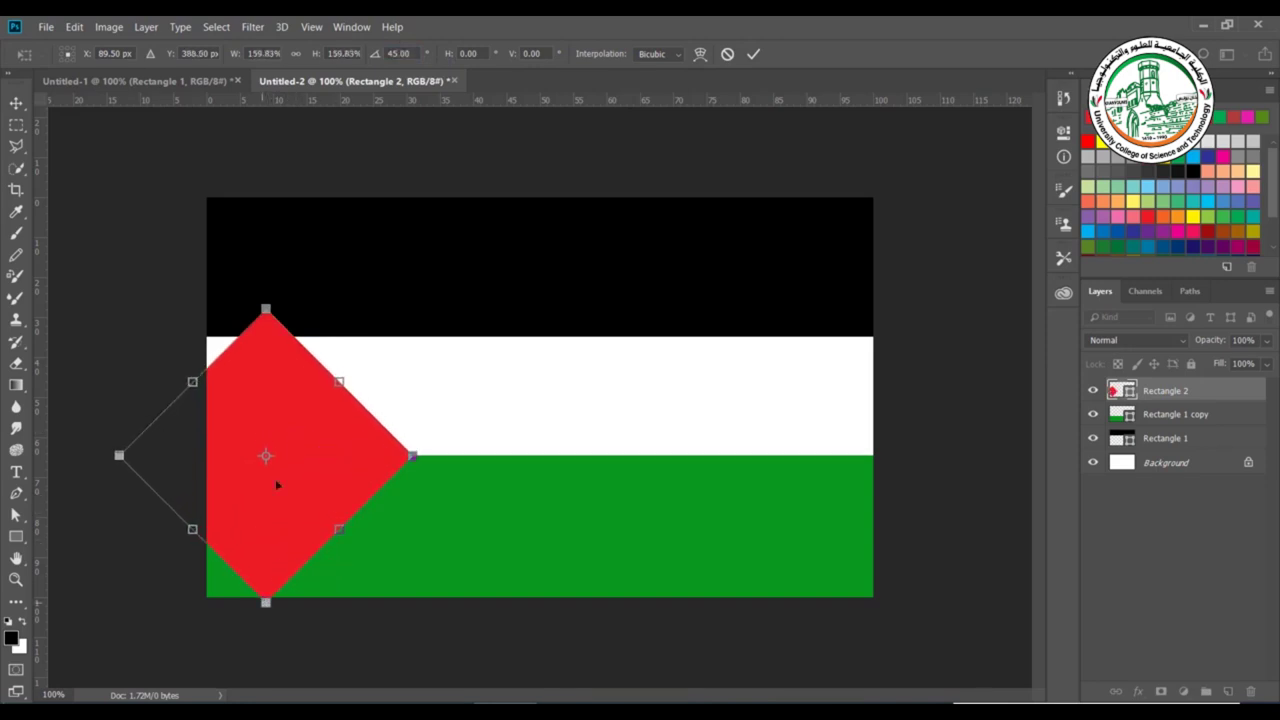
left_click_drag(265, 306, 291, 195)
left_click_drag(338, 332, 277, 333)
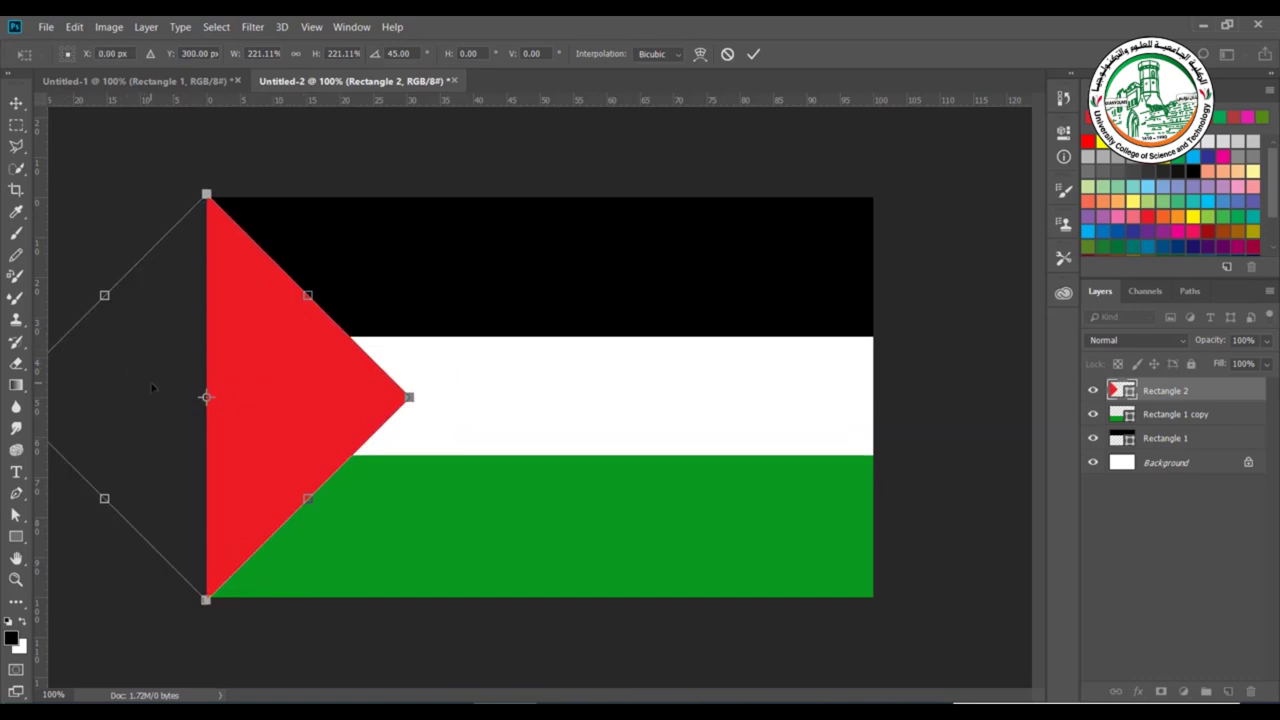
key("Return")
left_click(152, 388)
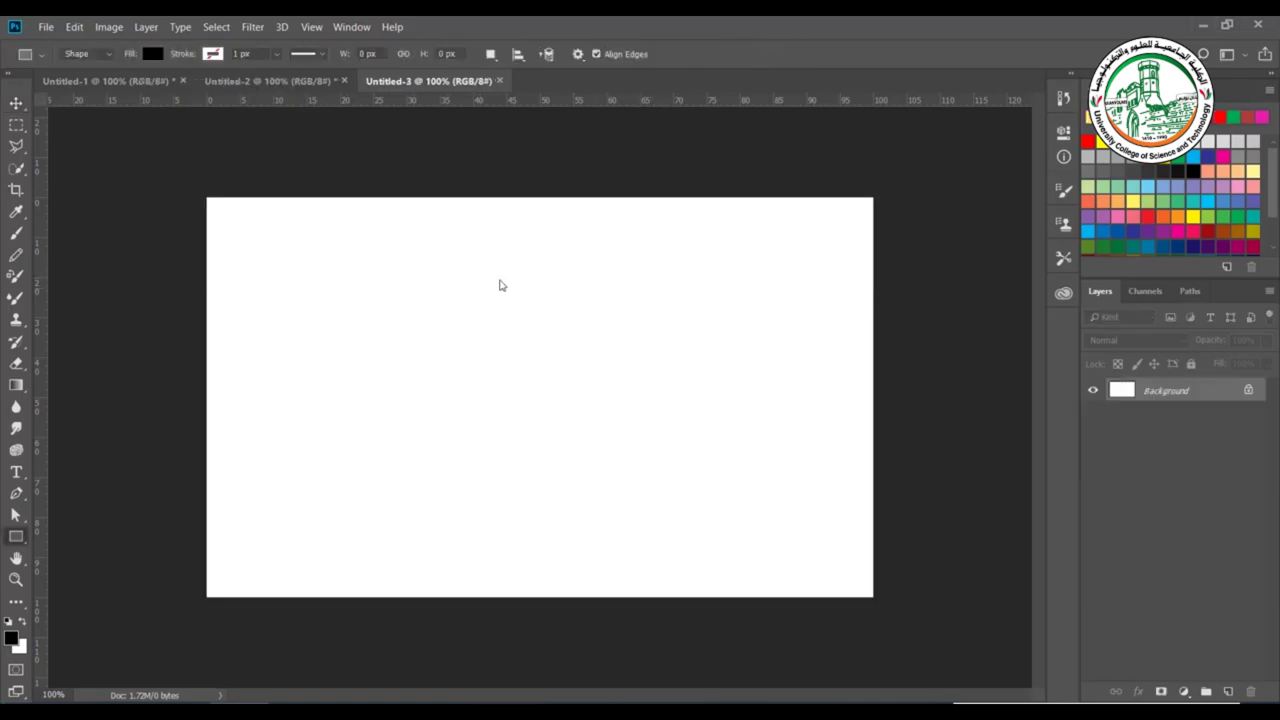
Draw four black rectangles of different sizes in a descending diagonal across the blank Untitled-3 canvas.
left_click(519, 56)
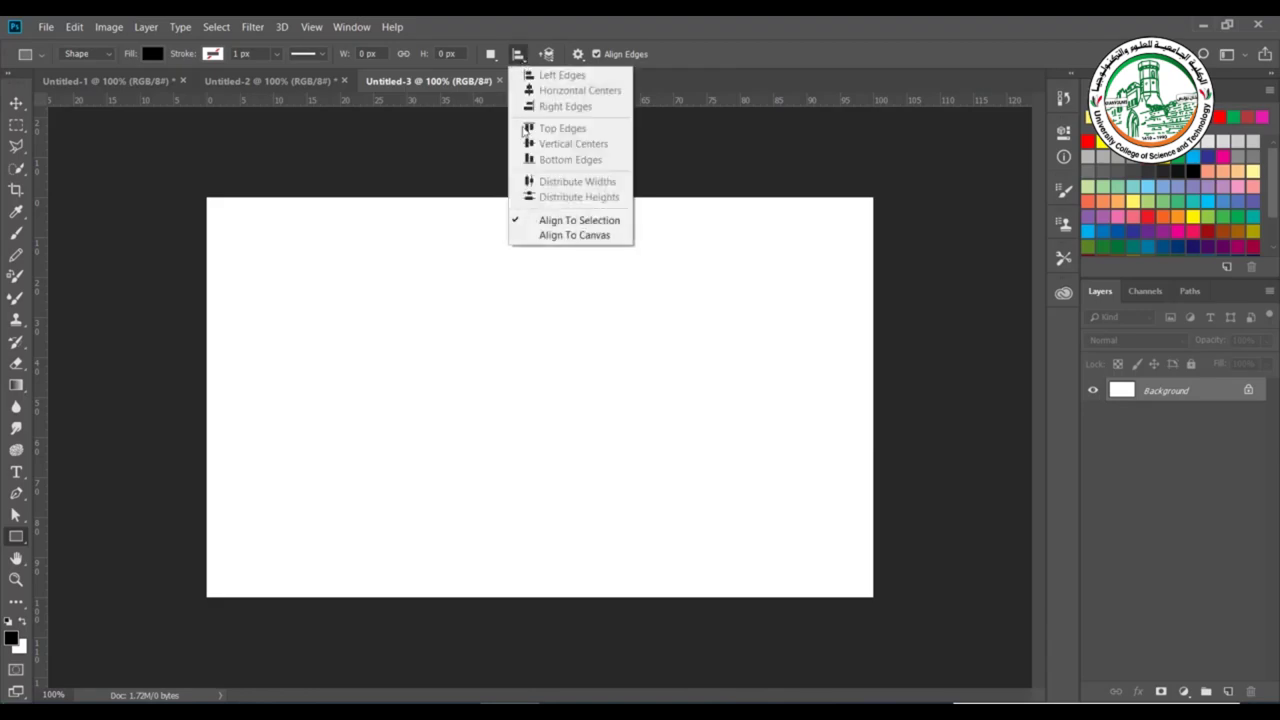
left_click(304, 264)
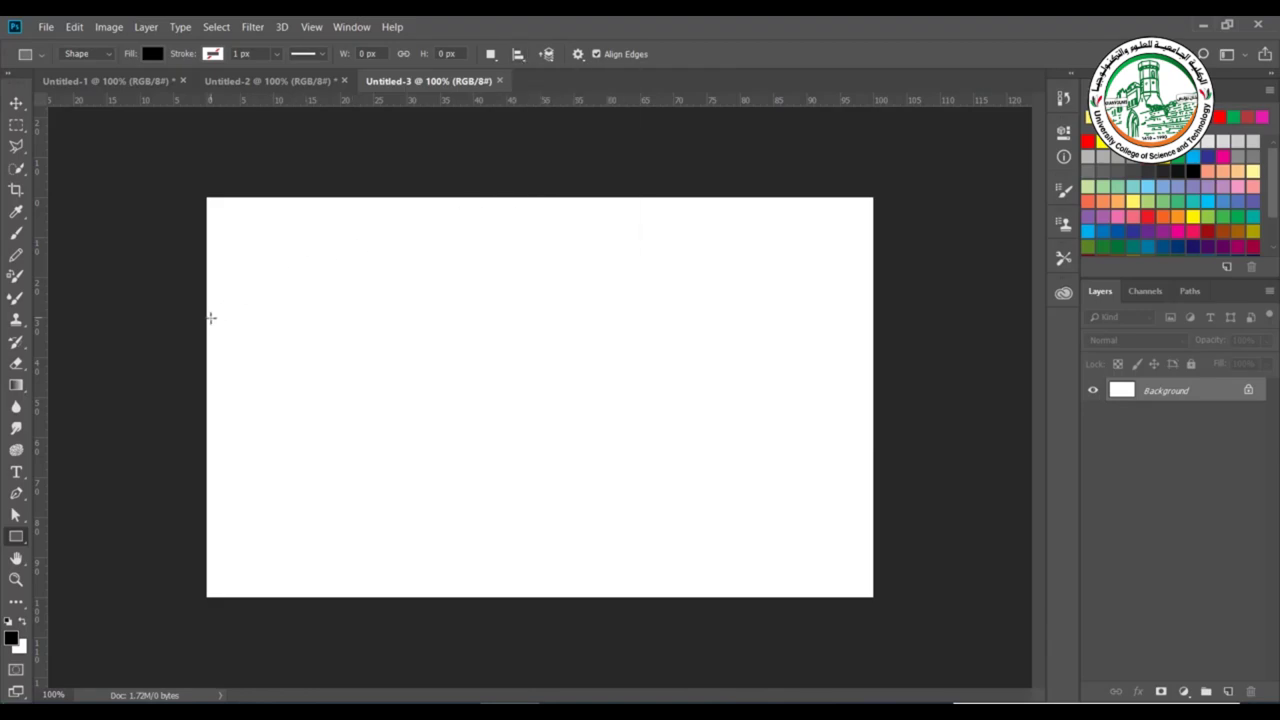
left_click_drag(271, 245, 326, 294)
left_click_drag(408, 331, 462, 390)
left_click_drag(600, 416, 651, 505)
left_click_drag(810, 588, 741, 546)
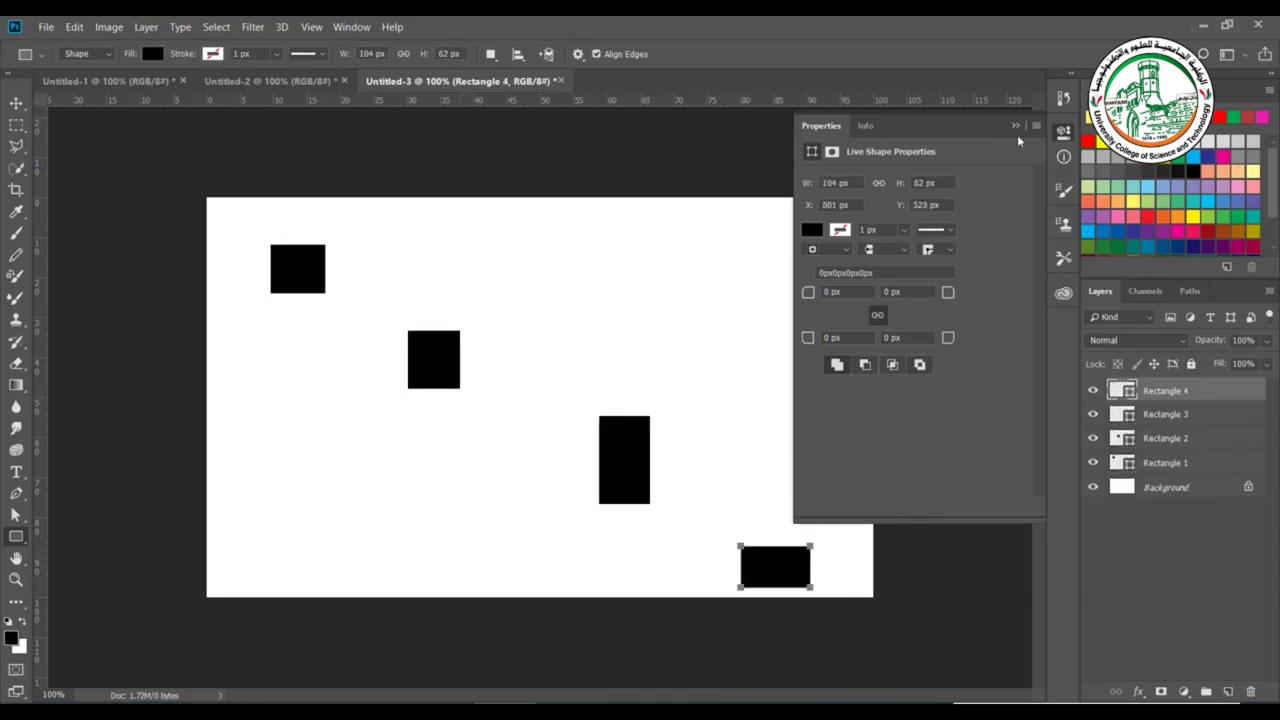
left_click(1015, 128)
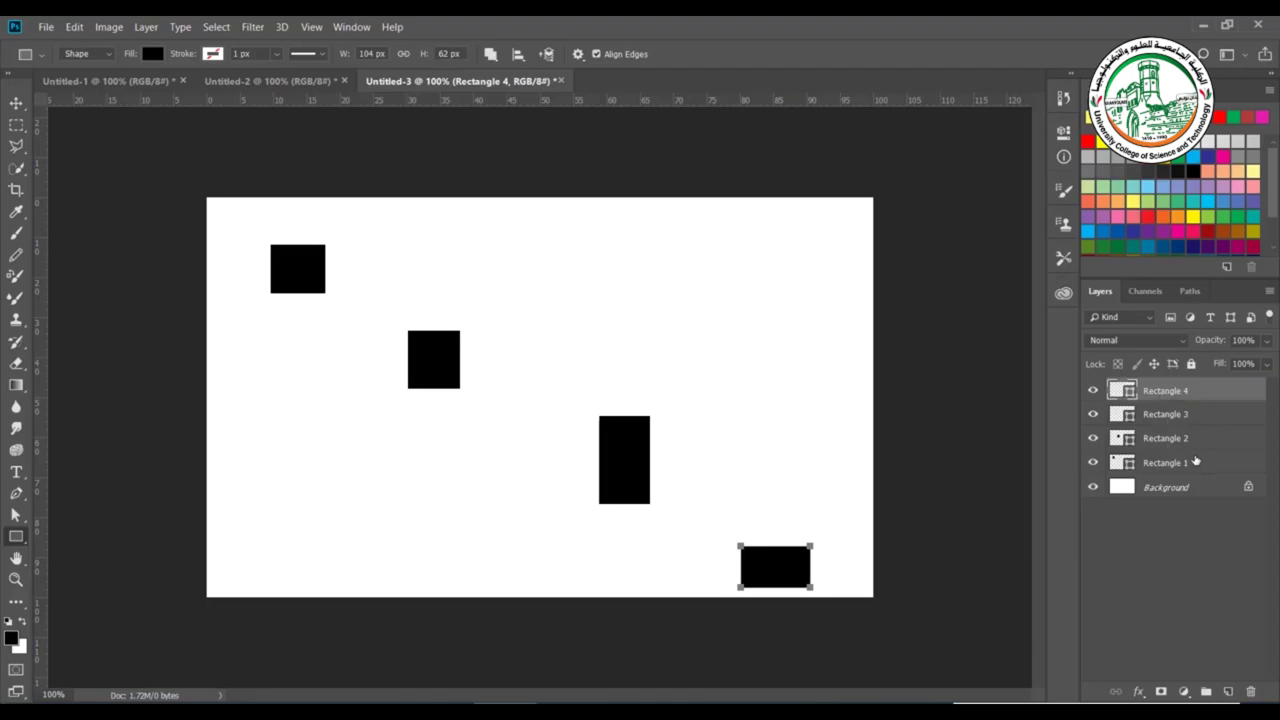
Select all four rectangle layers and try aligning them by top edges, vertical centers and bottom edges, undoing each alignment.
left_click(1196, 460, "shift")
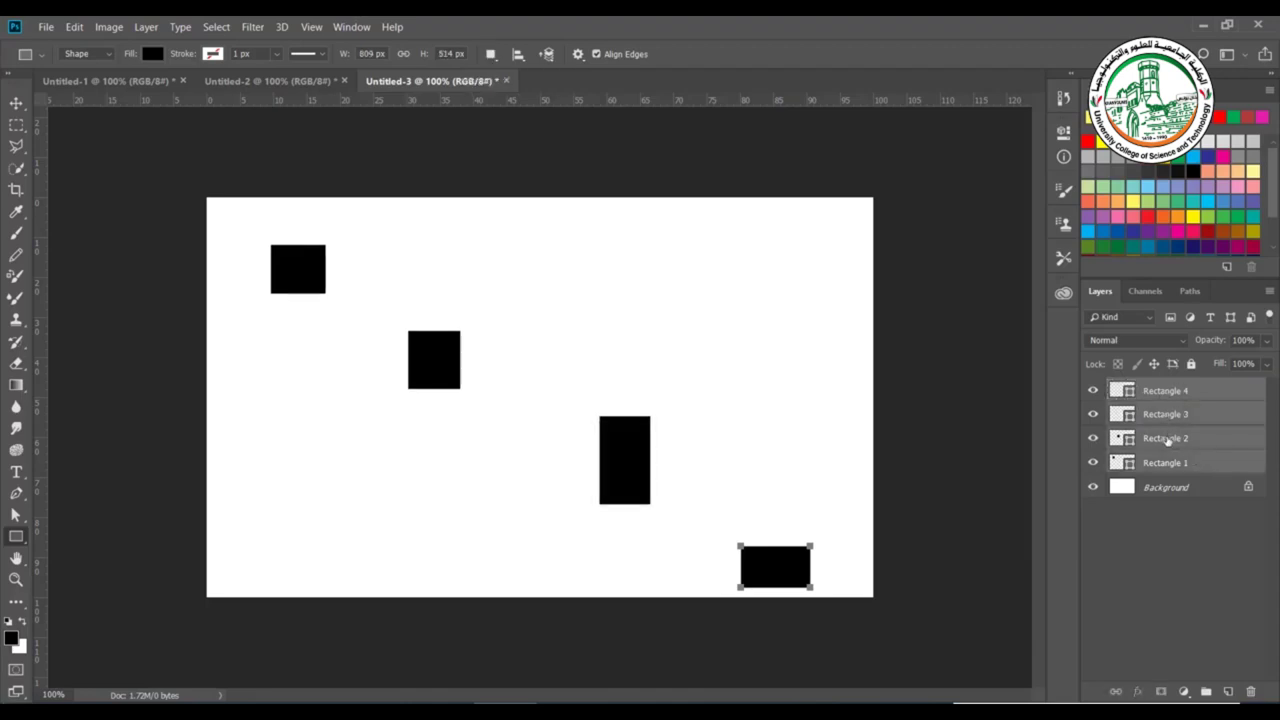
left_click(16, 104)
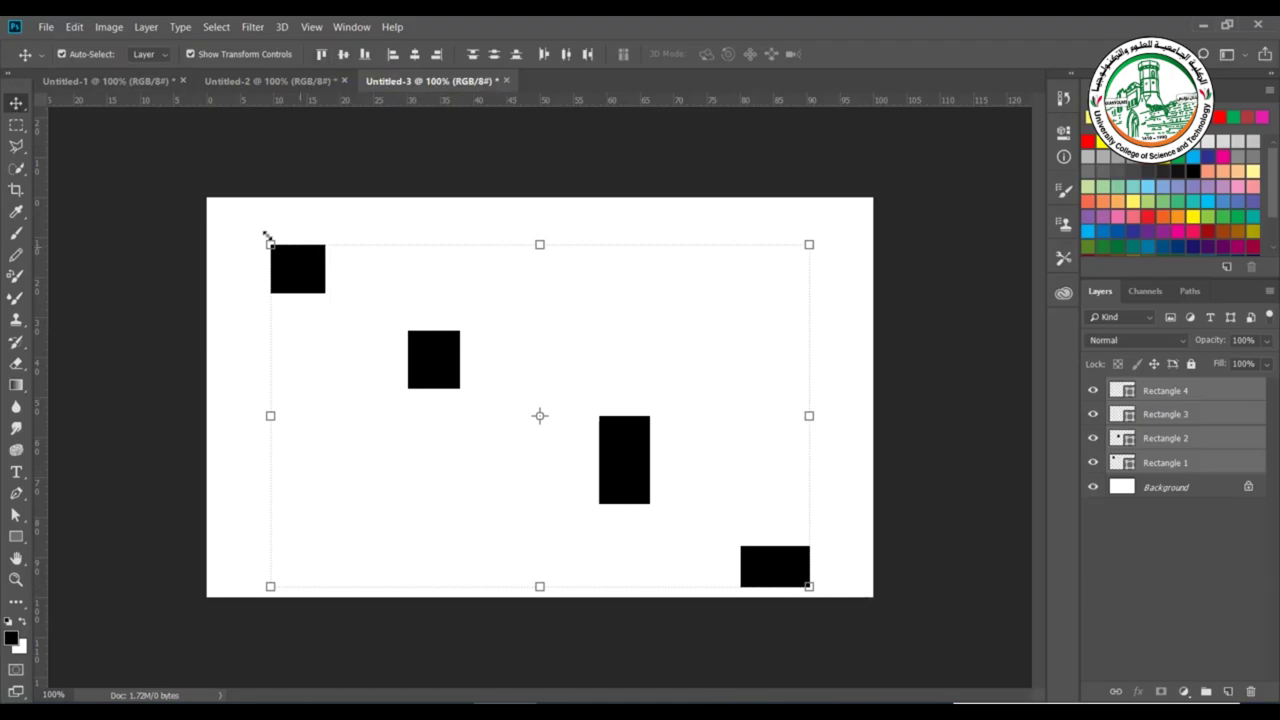
left_click(321, 55)
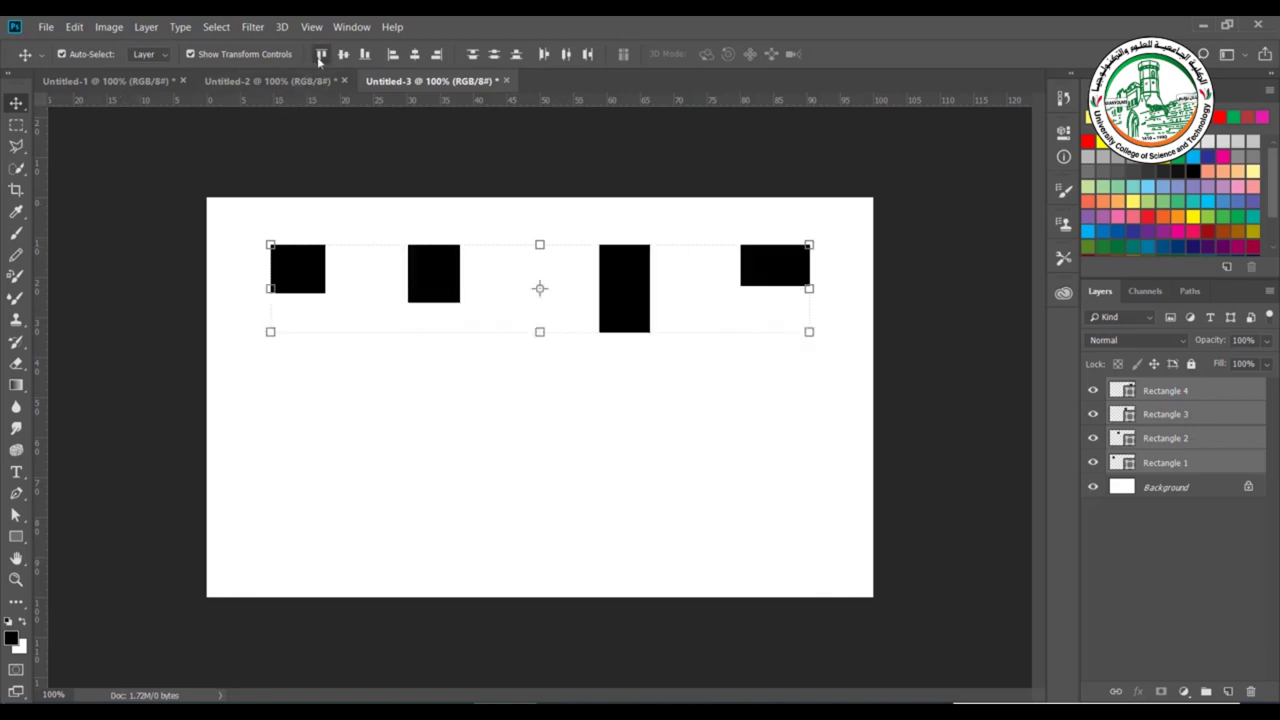
key("ctrl+z")
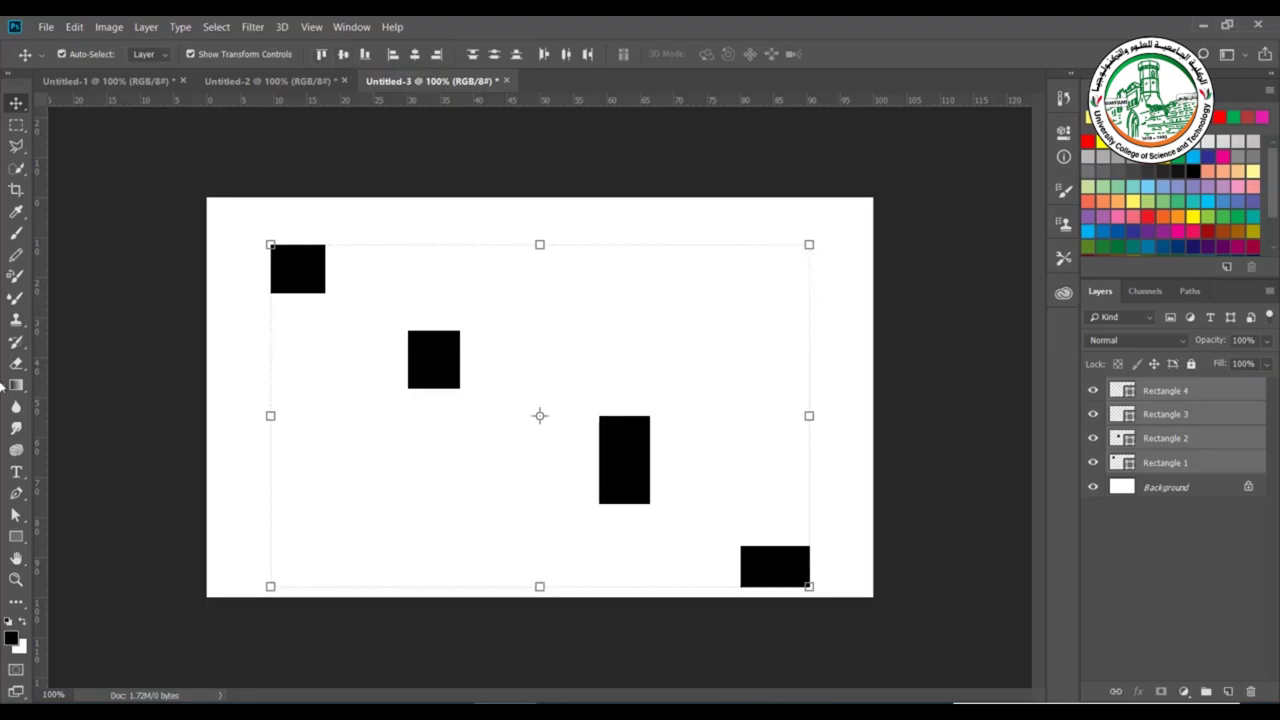
left_click(343, 54)
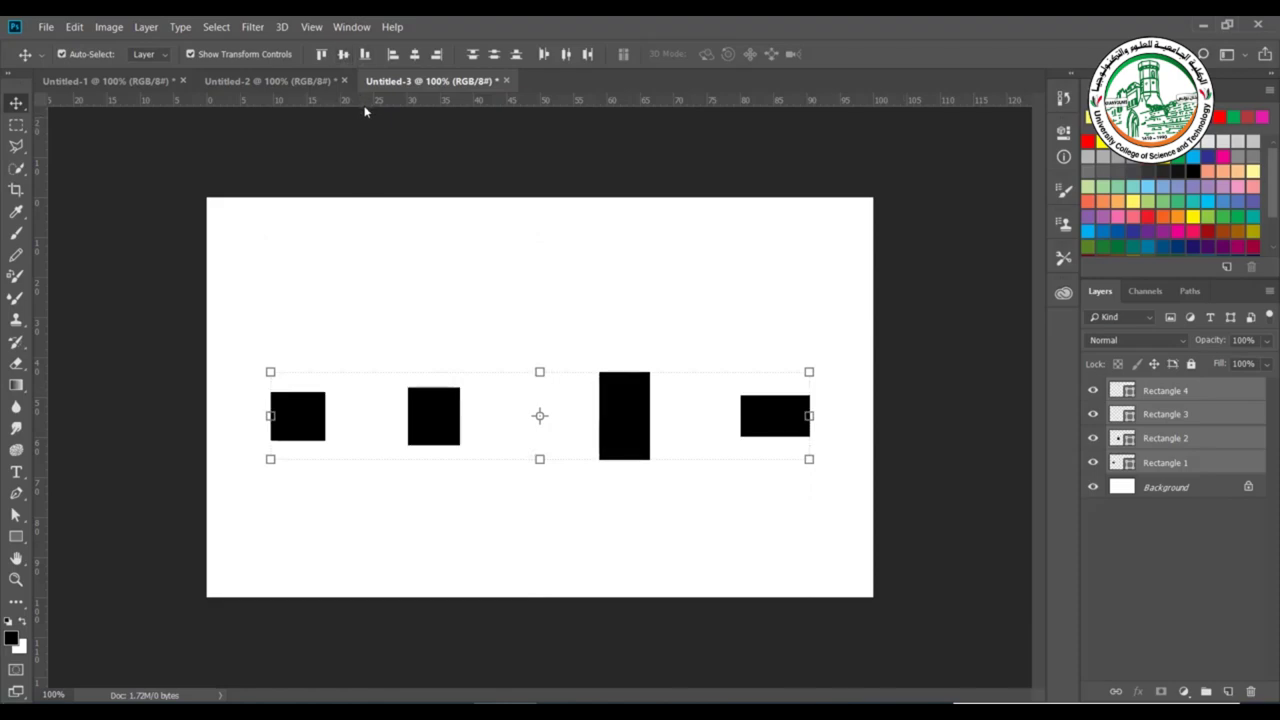
key("ctrl+z")
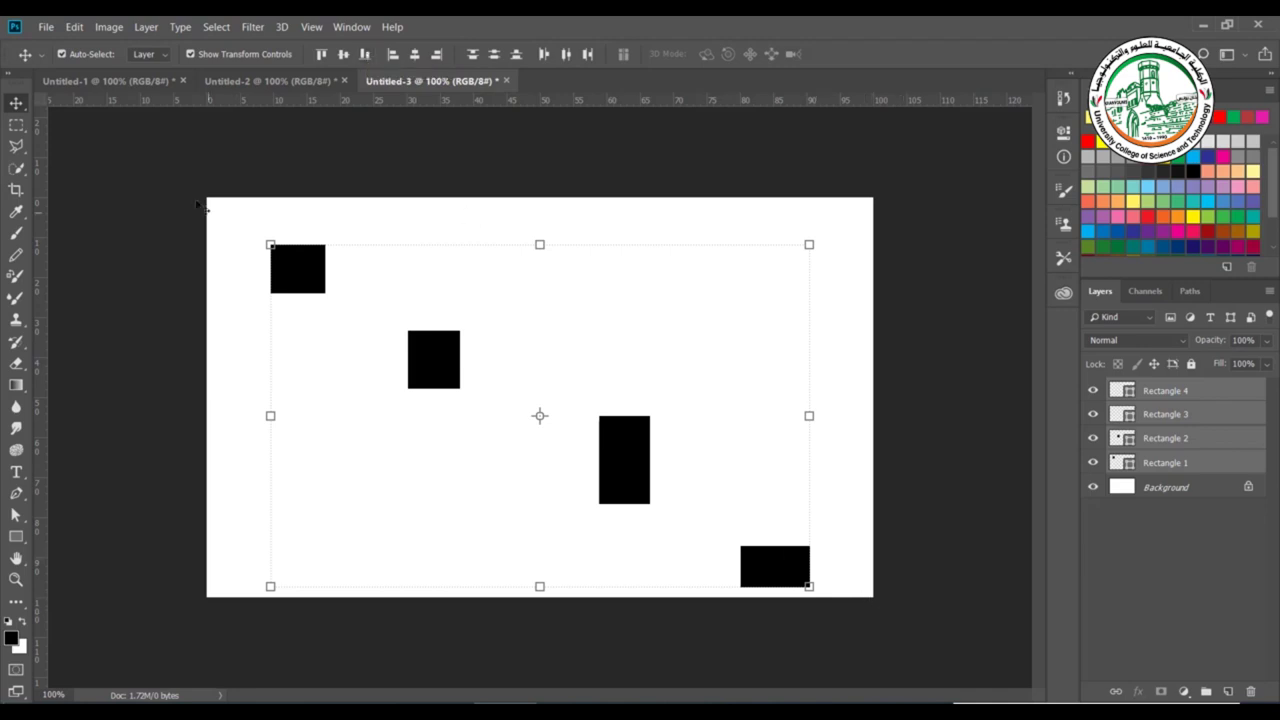
left_click(365, 55)
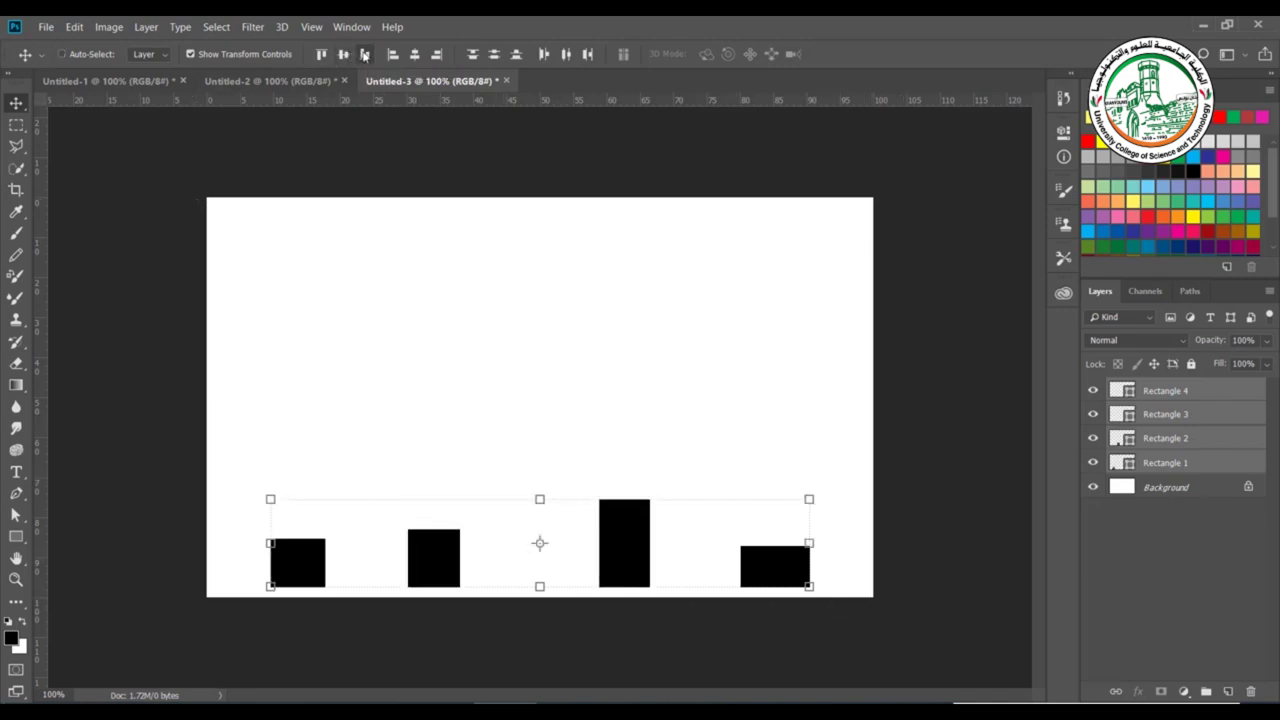
key("ctrl+z")
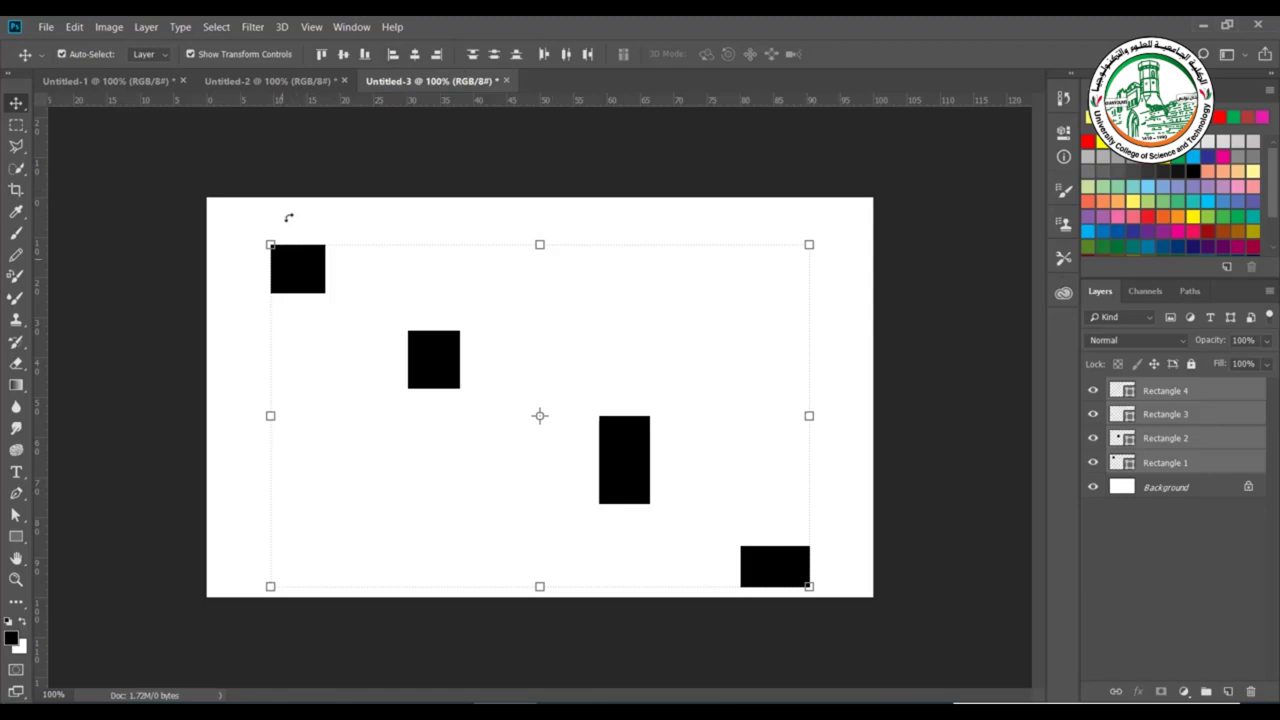
Try aligning the four rectangles by left edges, horizontal centers and right edges, undoing each alignment.
left_click(391, 55)
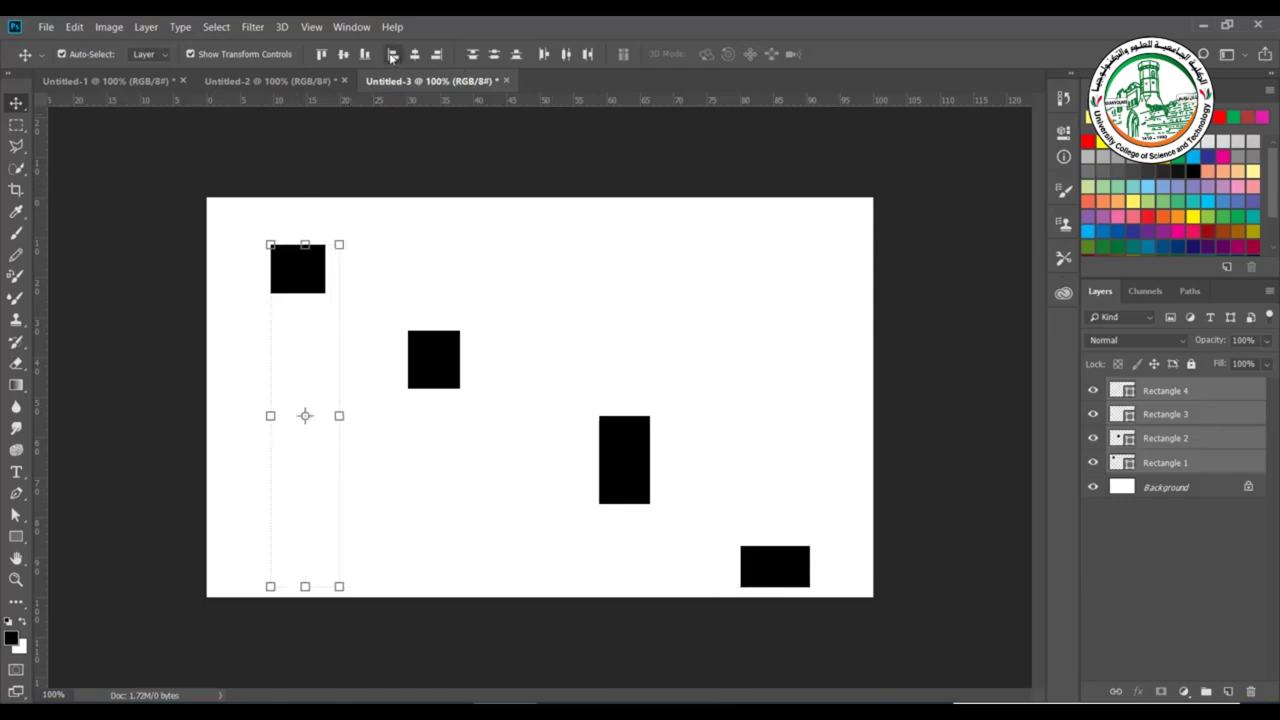
key("ctrl+z")
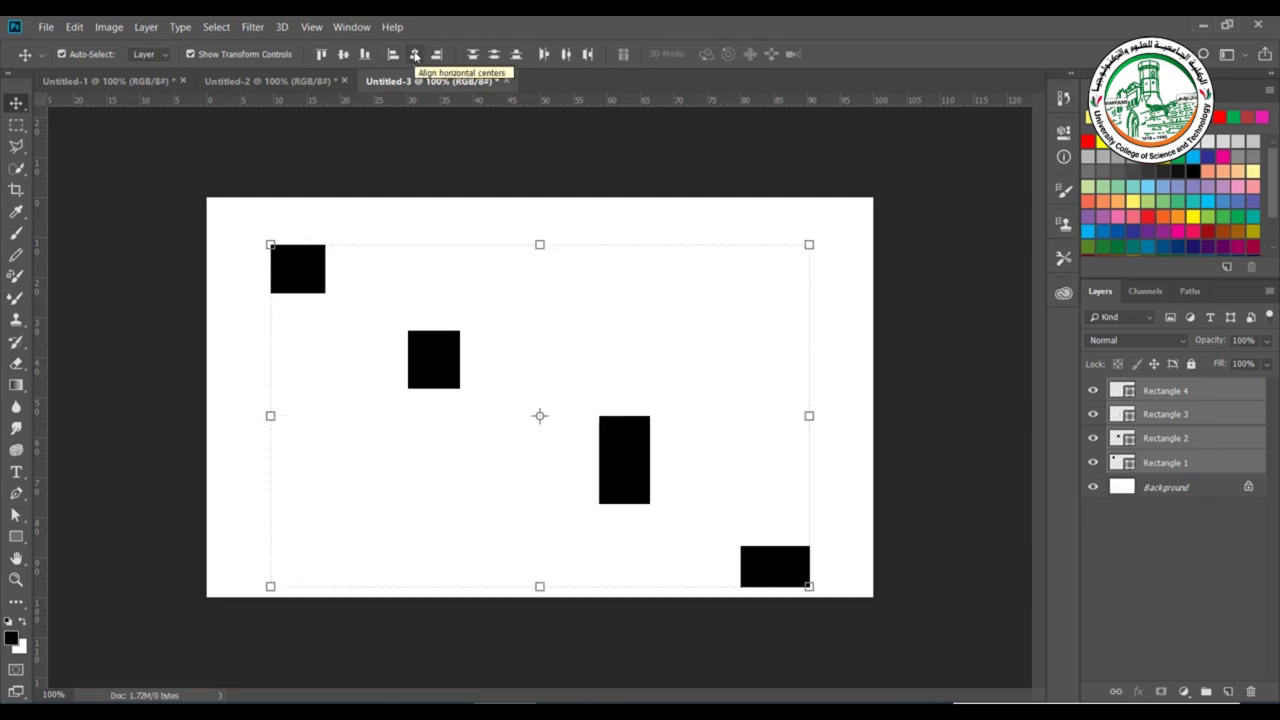
left_click(415, 55)
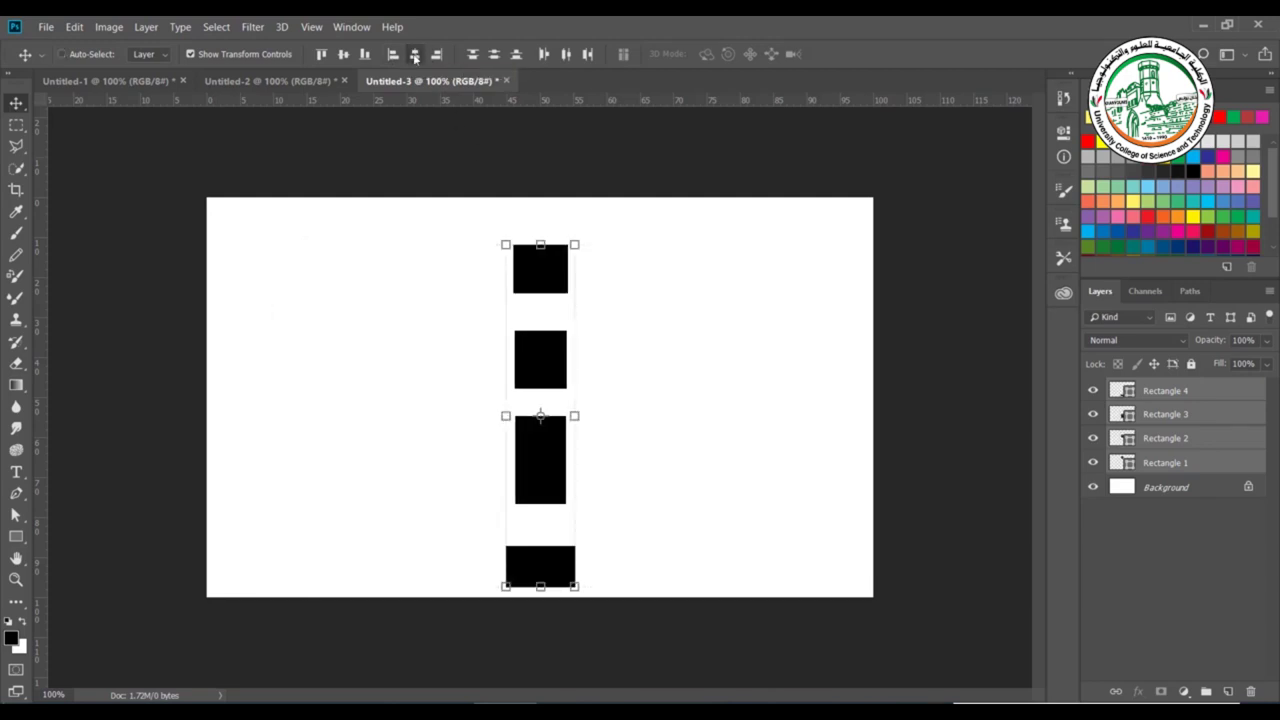
key("ctrl+z")
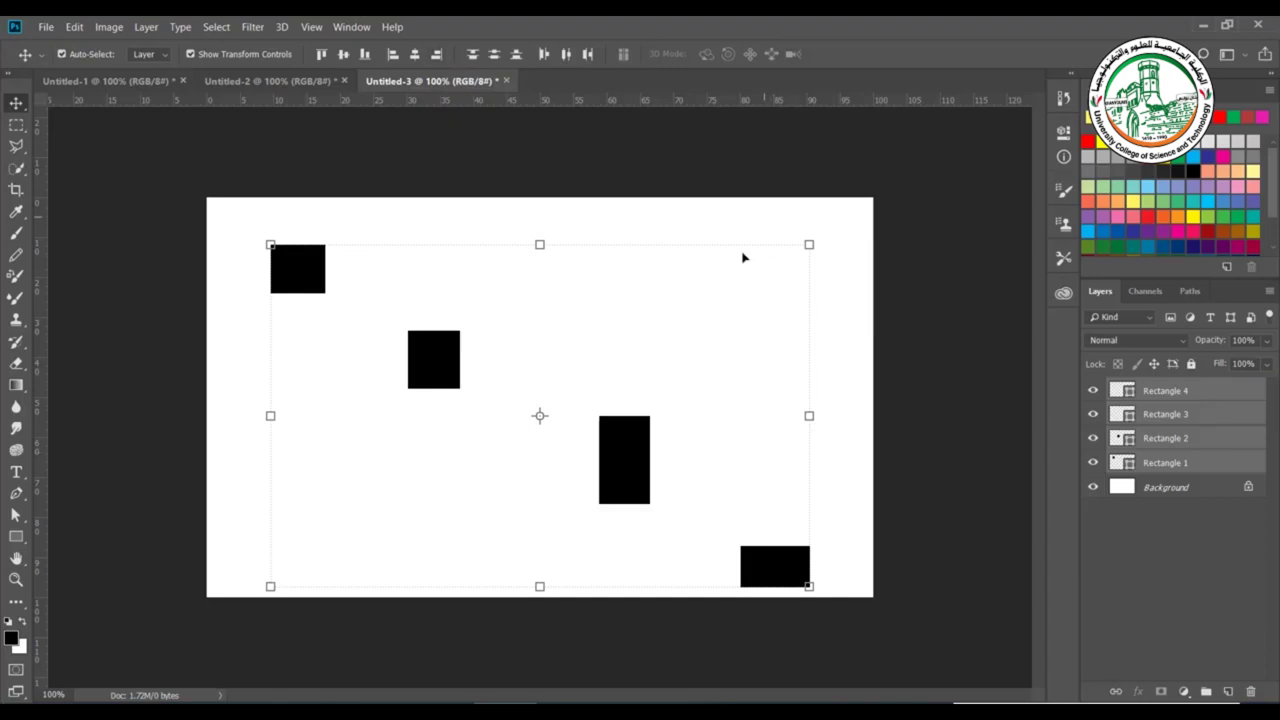
left_click(437, 54)
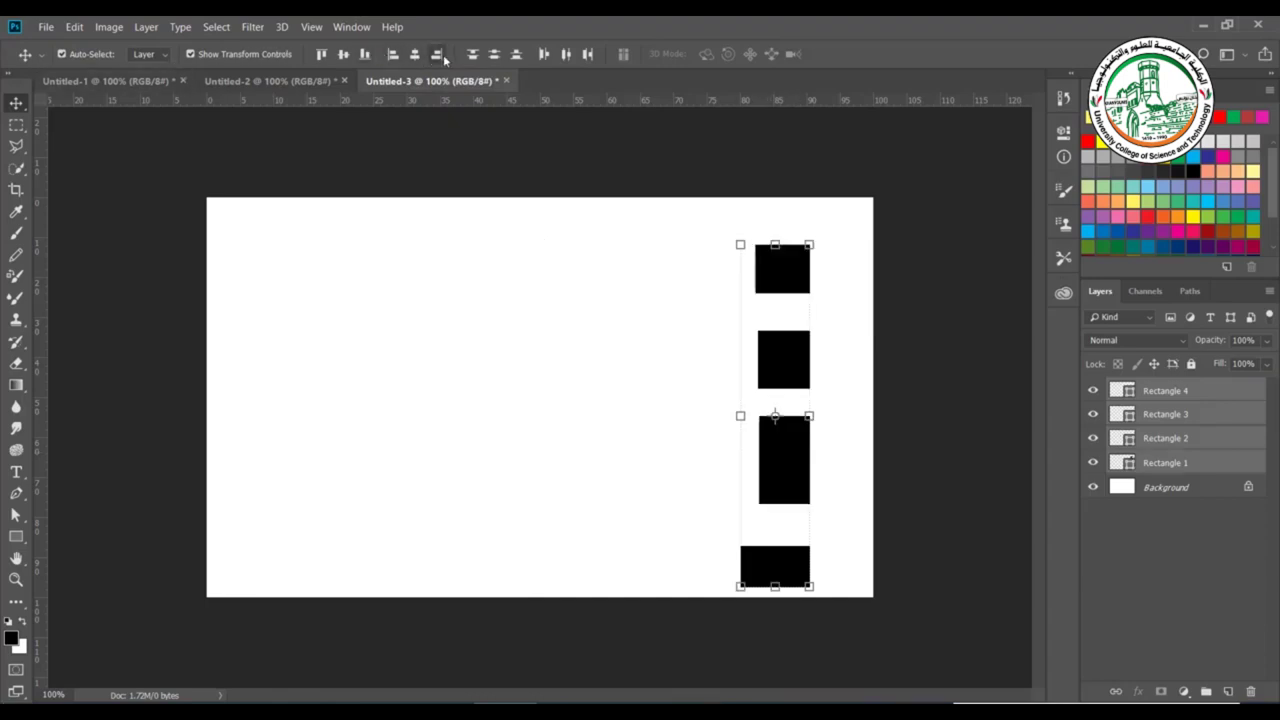
key("ctrl+z")
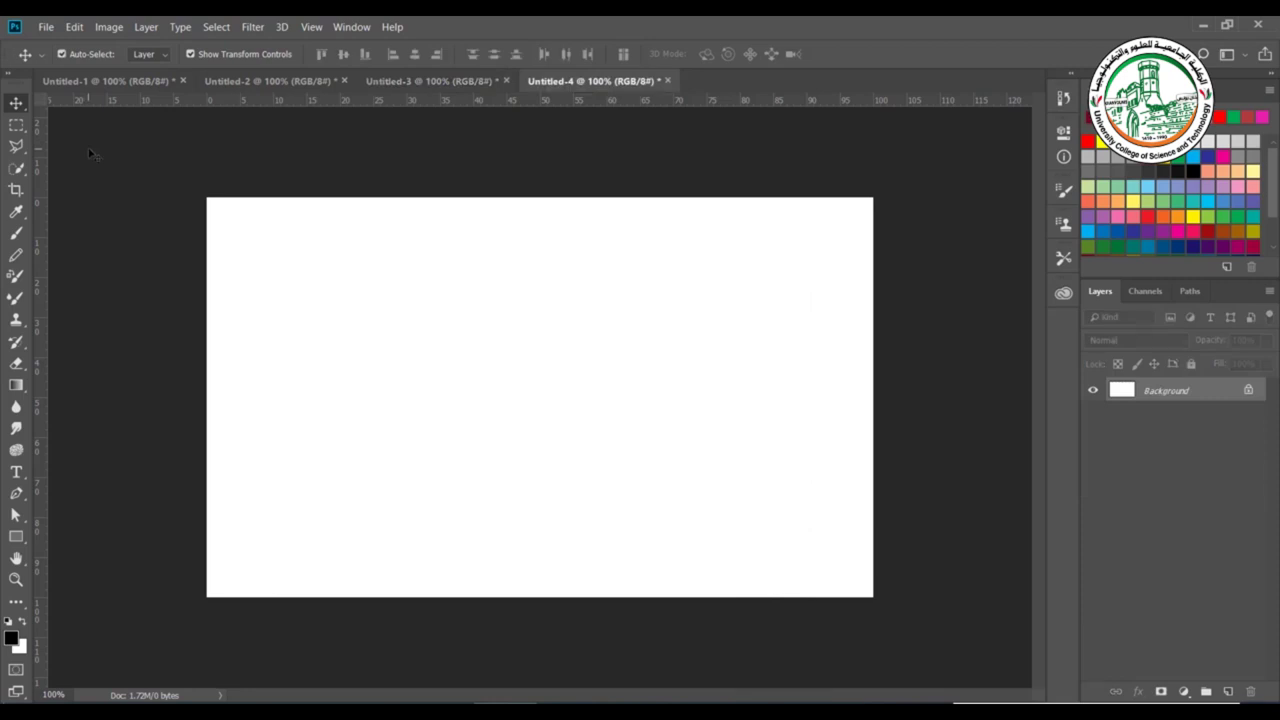
Draw a rectangle about 784 by 614 px over the right part of the Untitled-4 canvas and fill it with dark maroon.
left_click(16, 536)
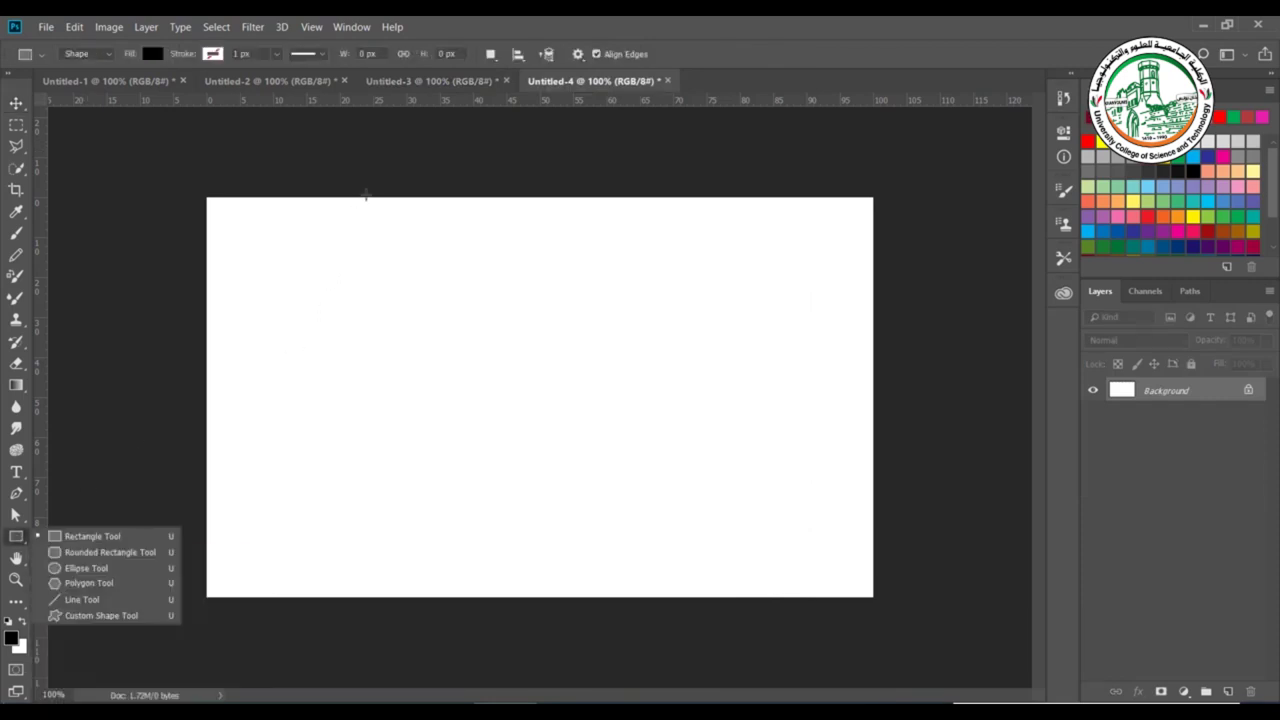
left_click_drag(366, 197, 887, 603)
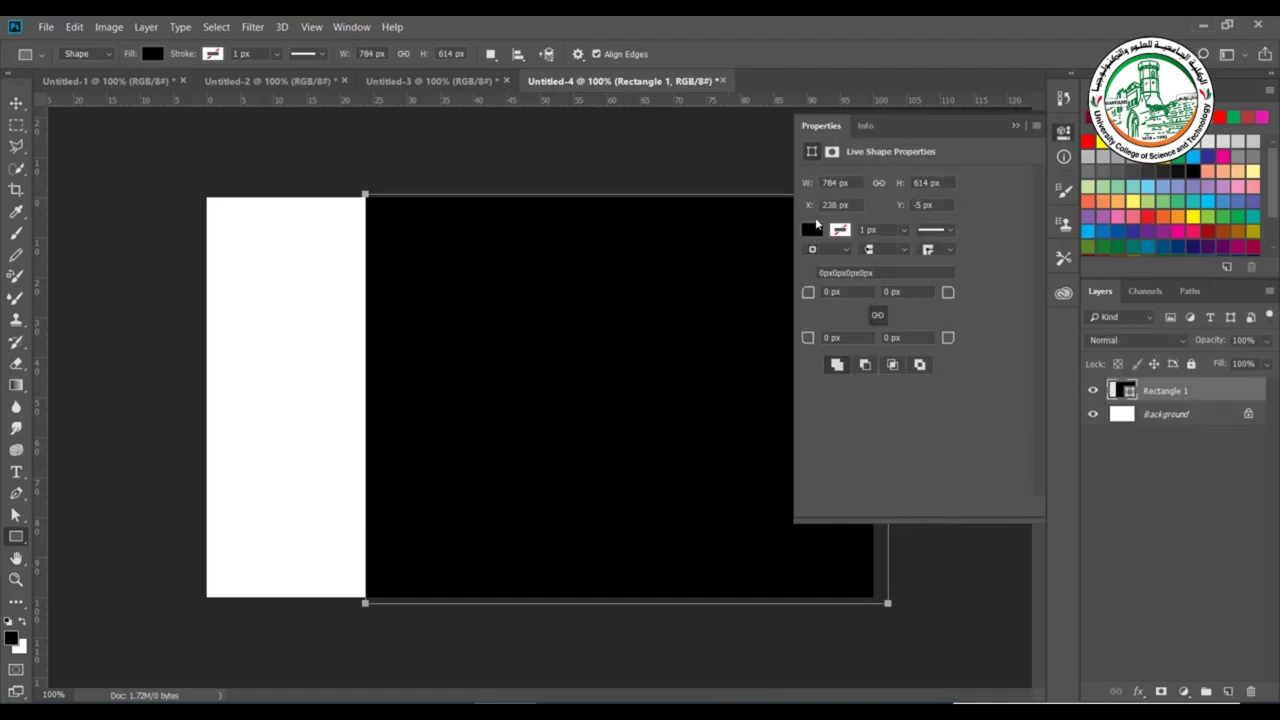
left_click(815, 230)
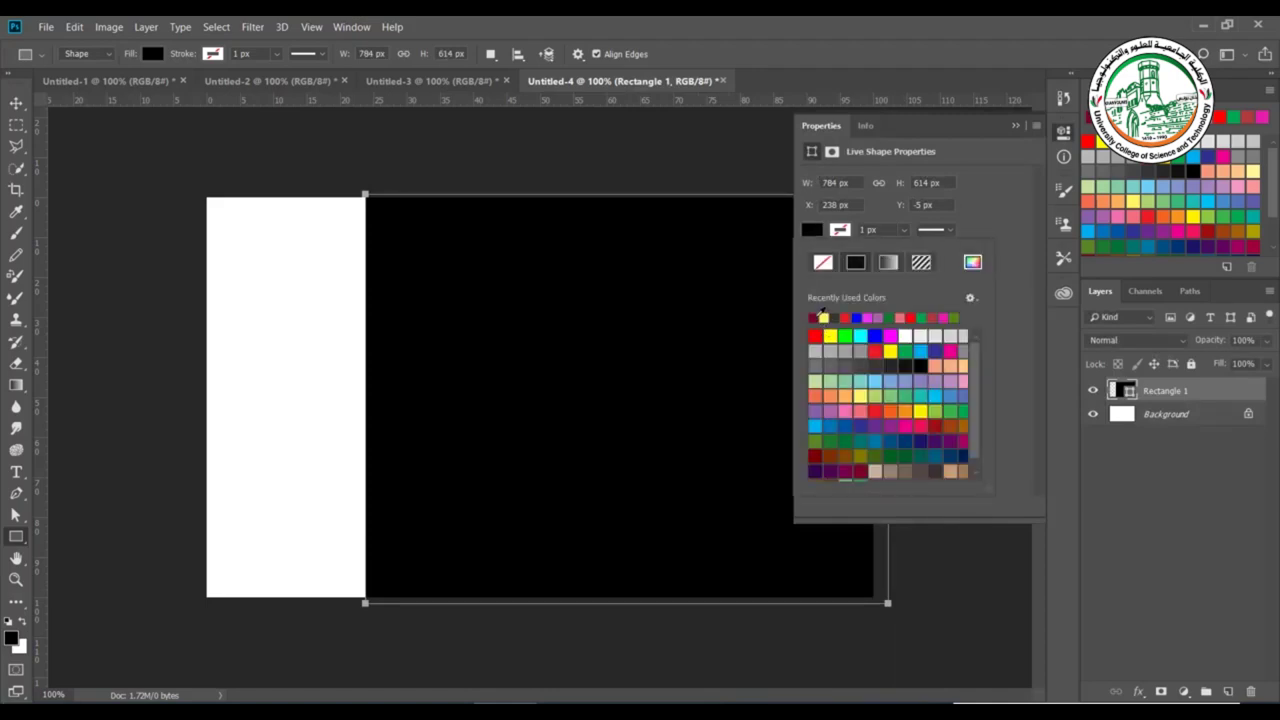
double_click(813, 318)
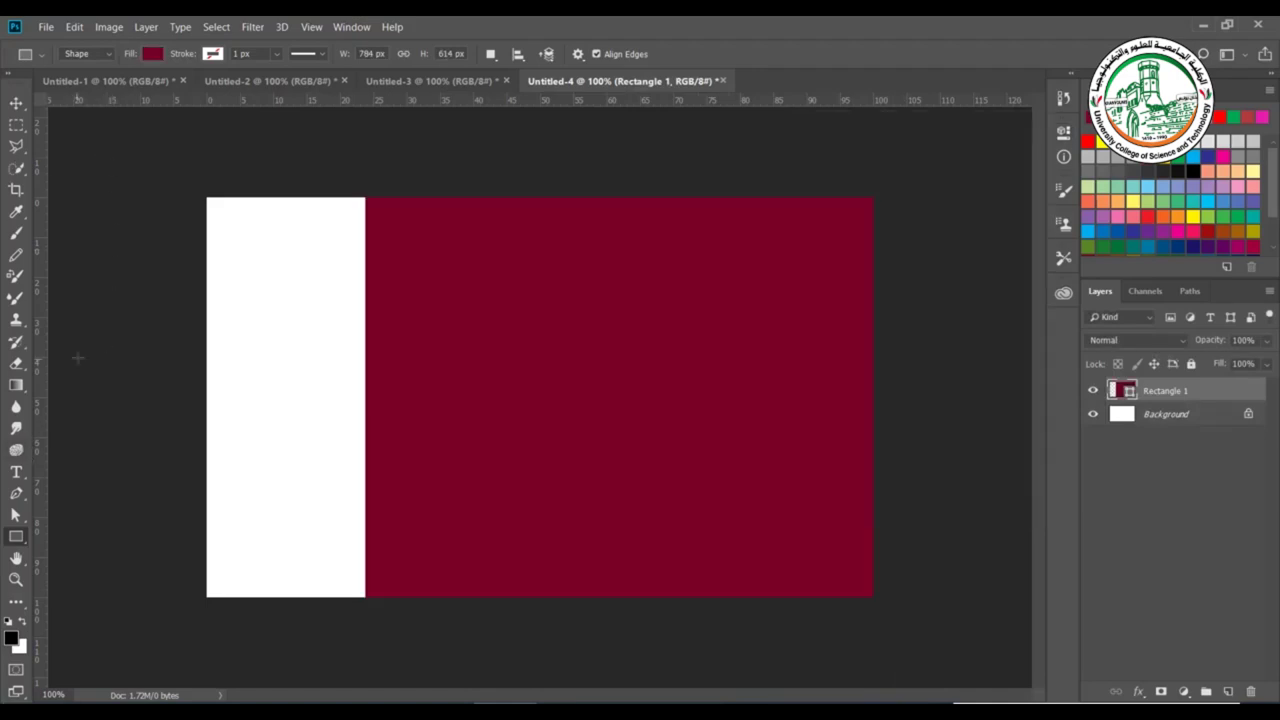
Draw a small maroon square about 60 by 60 px in the upper part of the white band.
left_click_drag(278, 245, 319, 295)
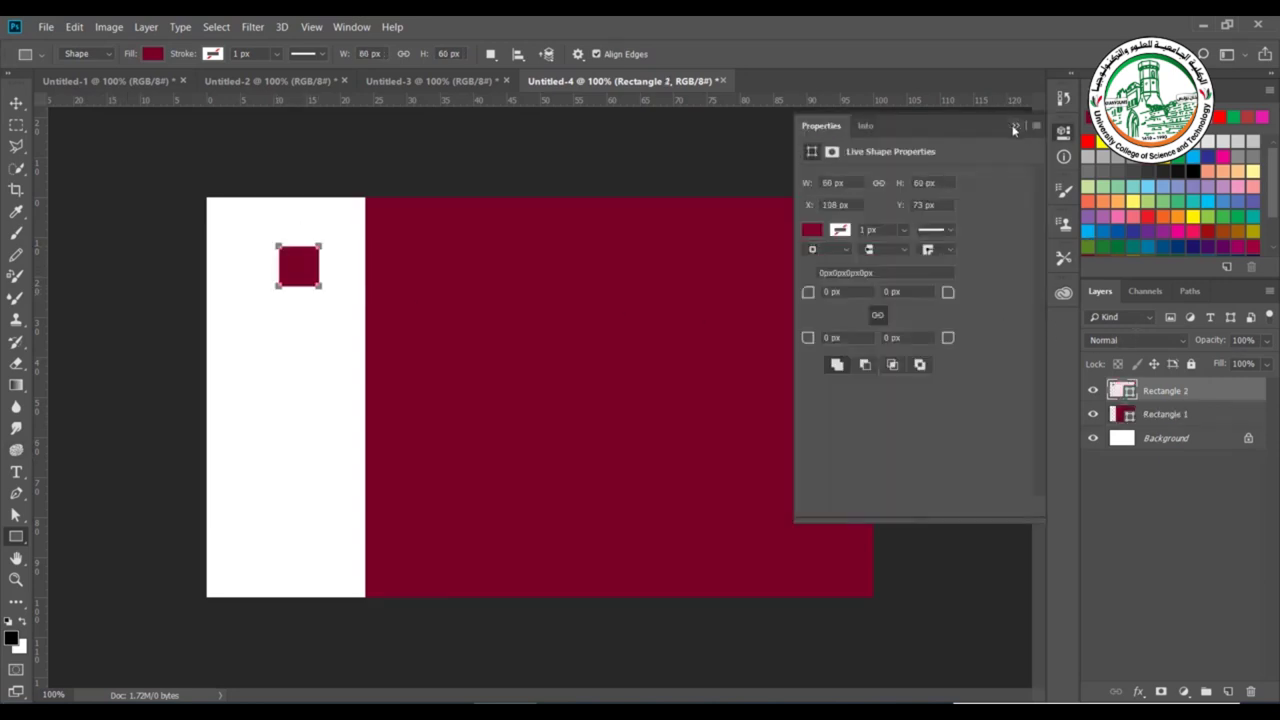
left_click(1014, 127)
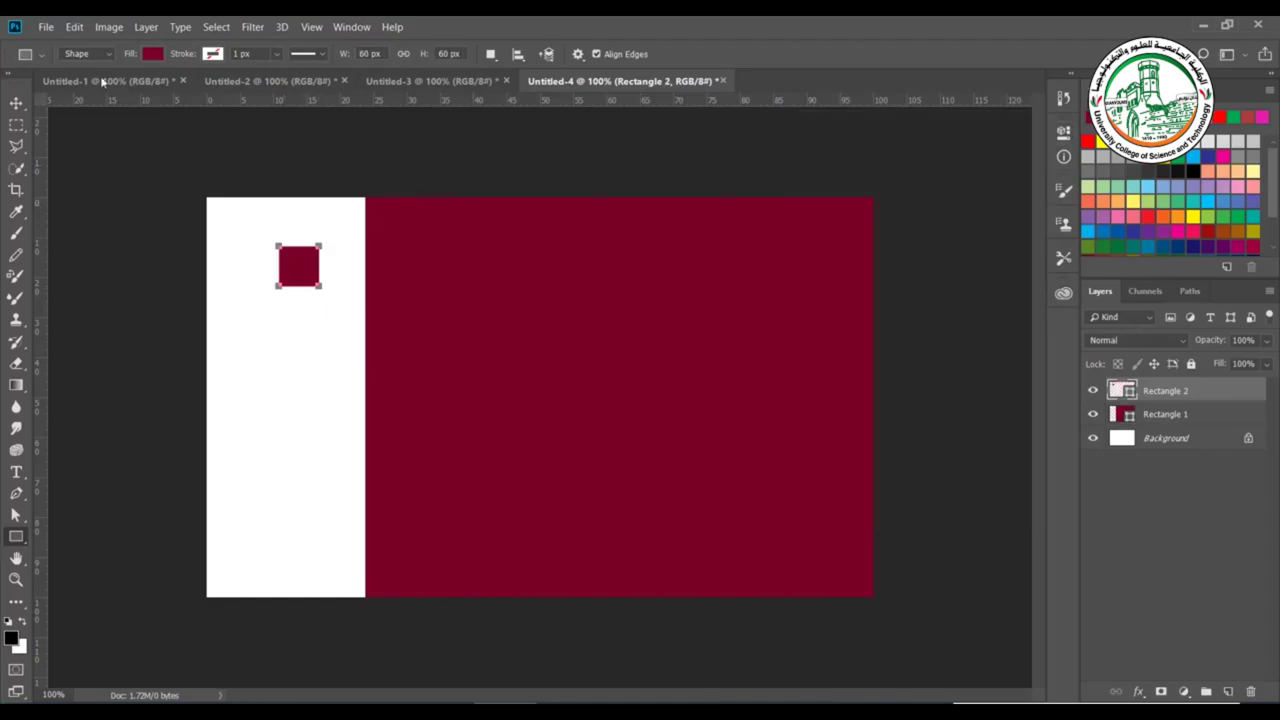
left_click(16, 103)
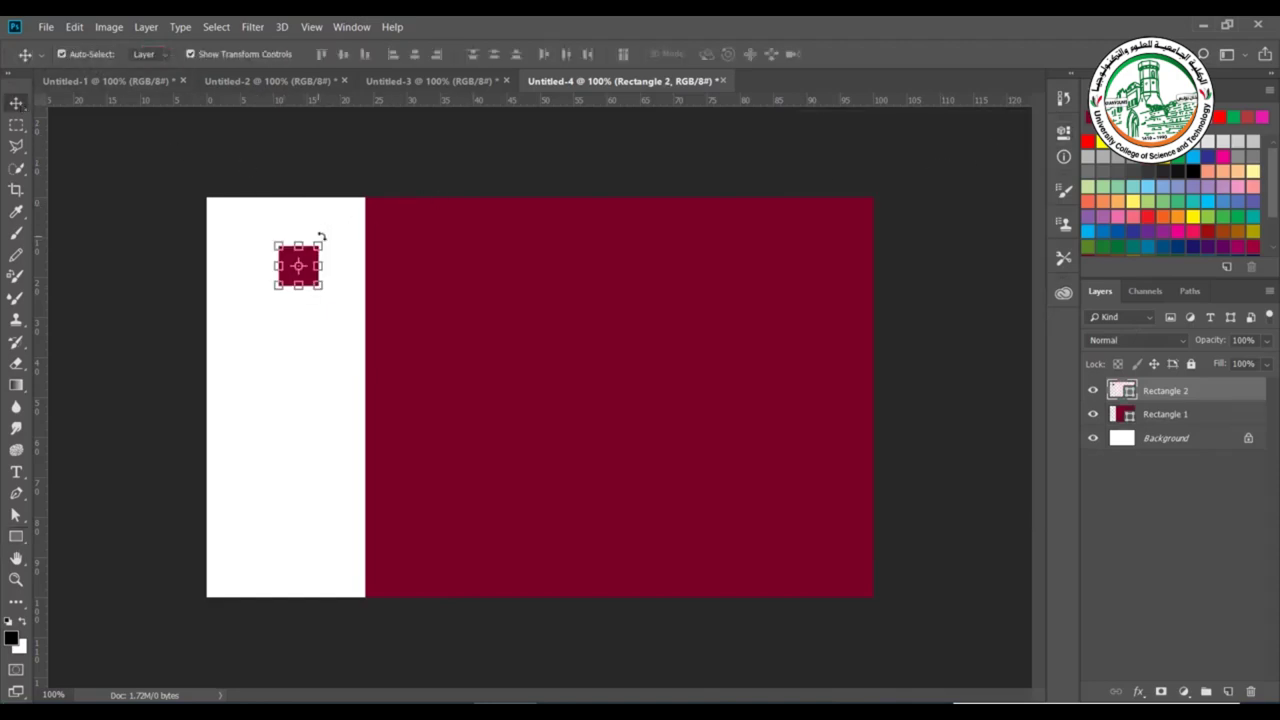
Rotate the small maroon square 45° and move it to the upper end of the white-maroon boundary, centered on the edge.
left_click_drag(320, 246, 312, 347)
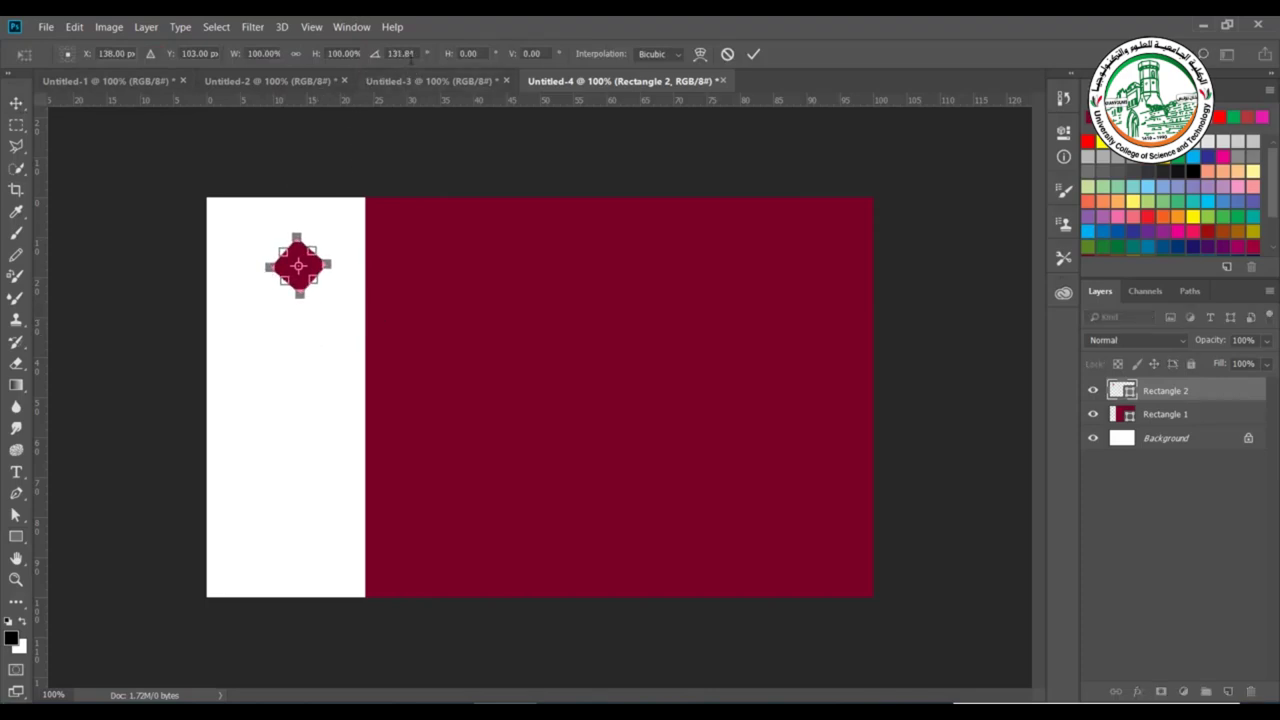
type("45")
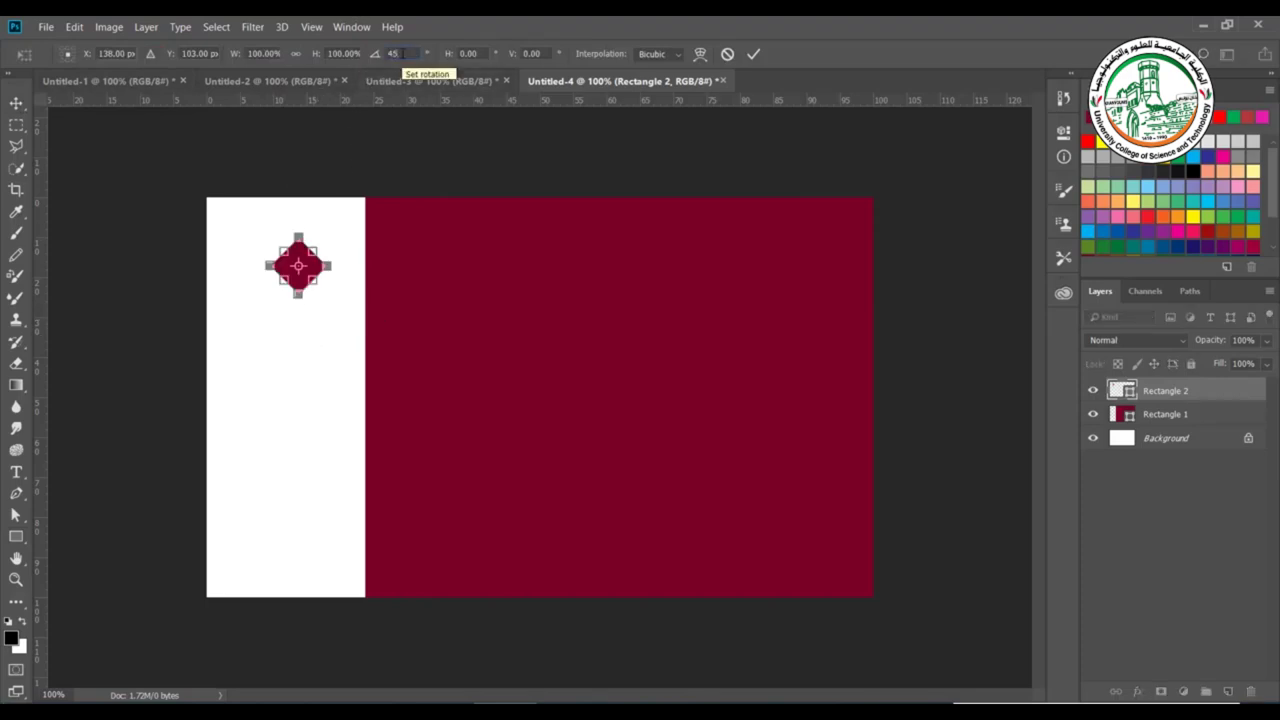
left_click(16, 103)
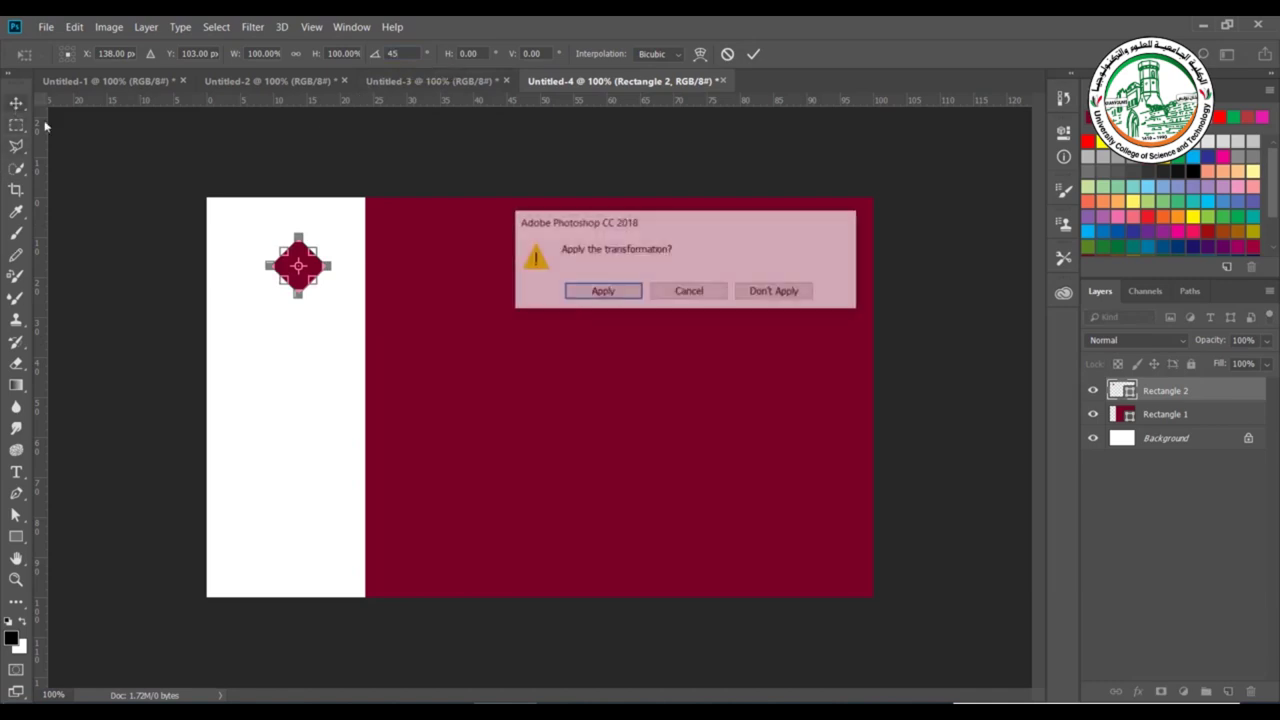
left_click(620, 297)
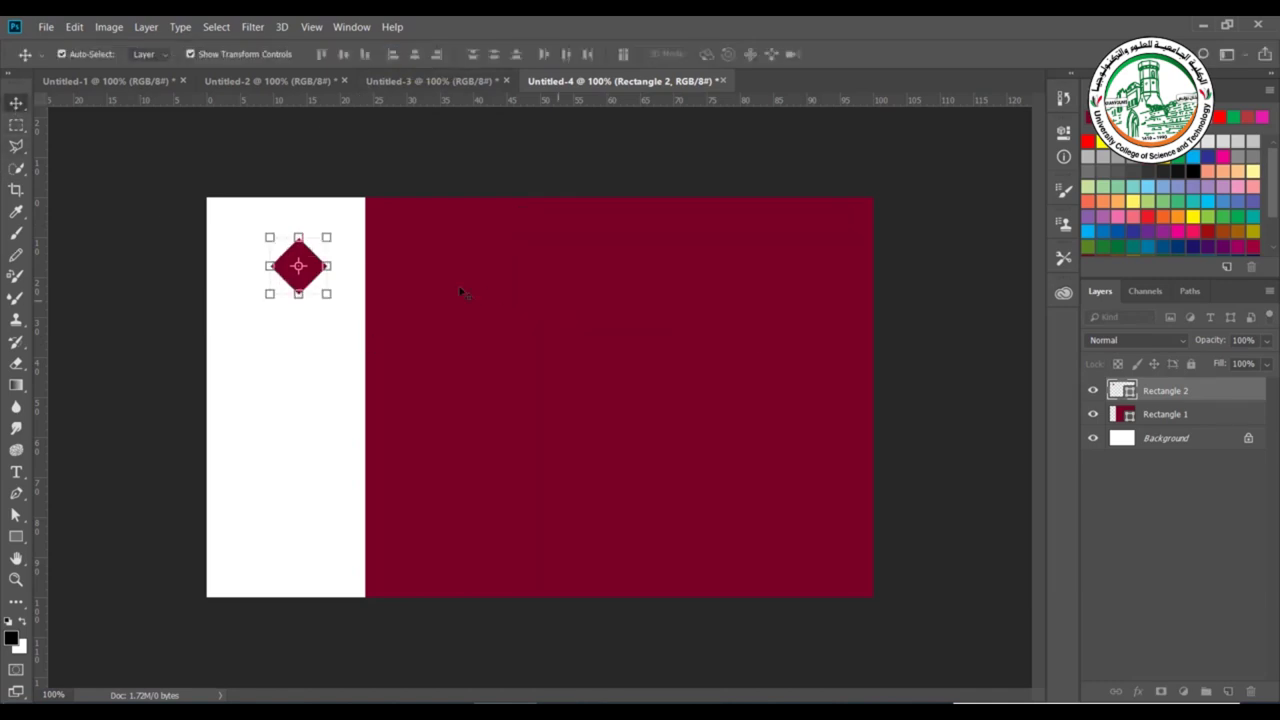
left_click_drag(310, 267, 375, 231)
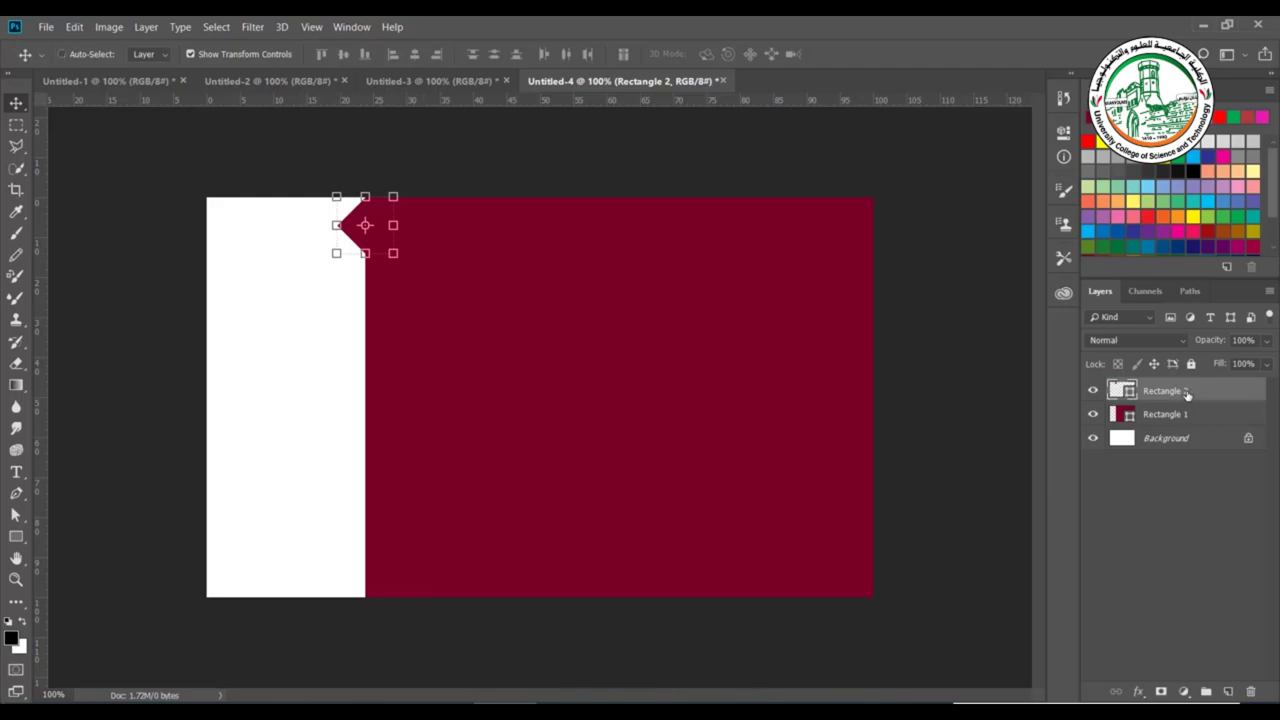
Duplicate the rotated square's layer eight times.
key("ctrl+j")
key("ctrl+j")
key("ctrl+j")
key("ctrl+j")
key("ctrl+j")
key("ctrl+j")
key("ctrl+j")
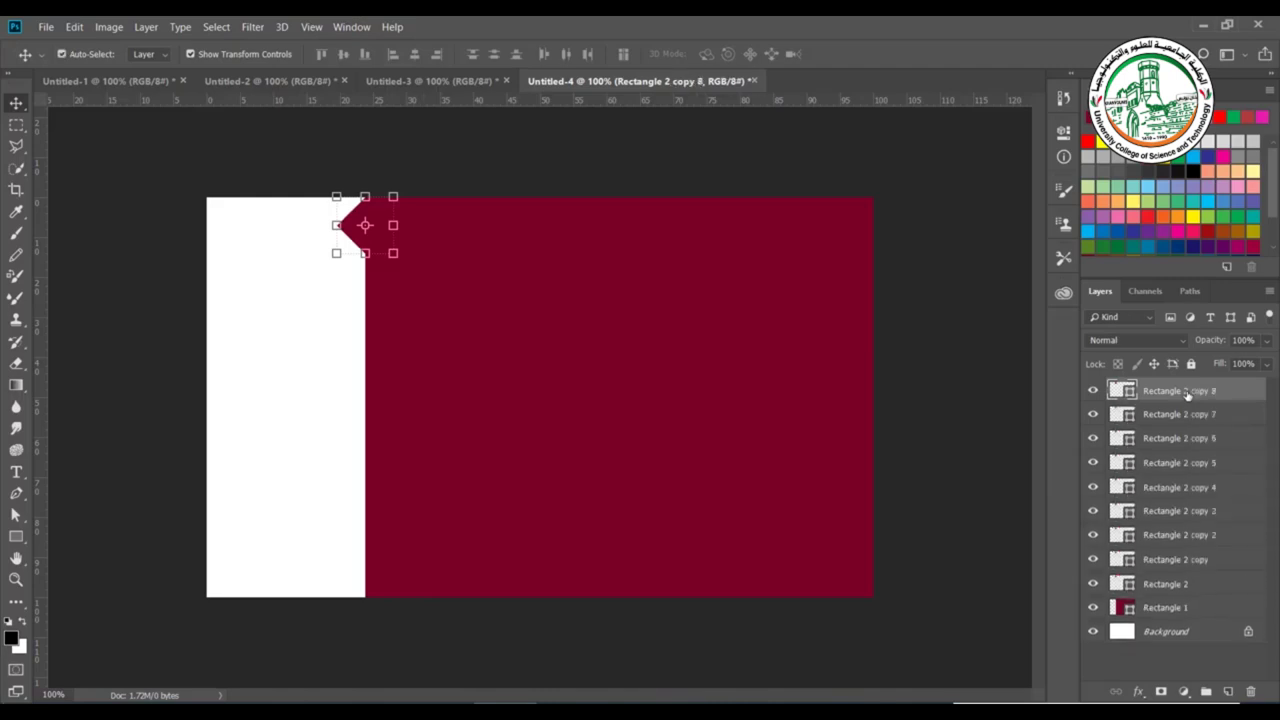
Move the topmost diamond copy straight down to the lower end of the white-maroon boundary.
left_click(360, 168)
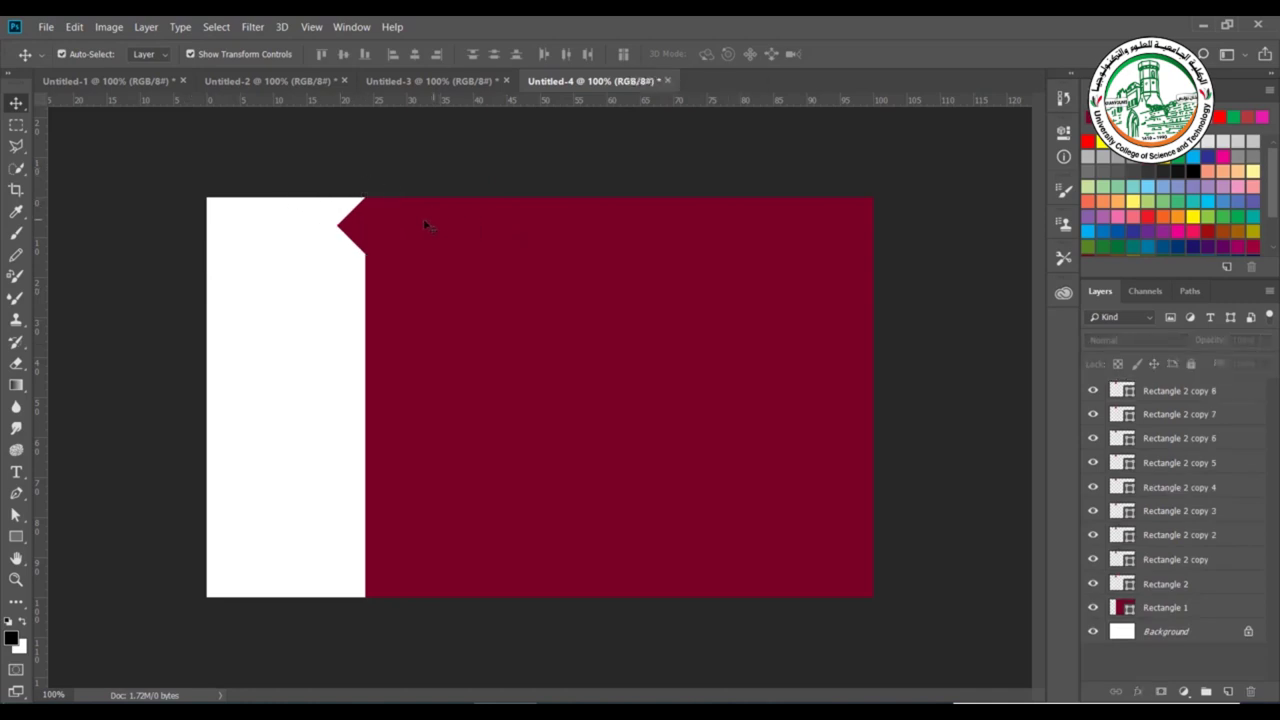
left_click(367, 225)
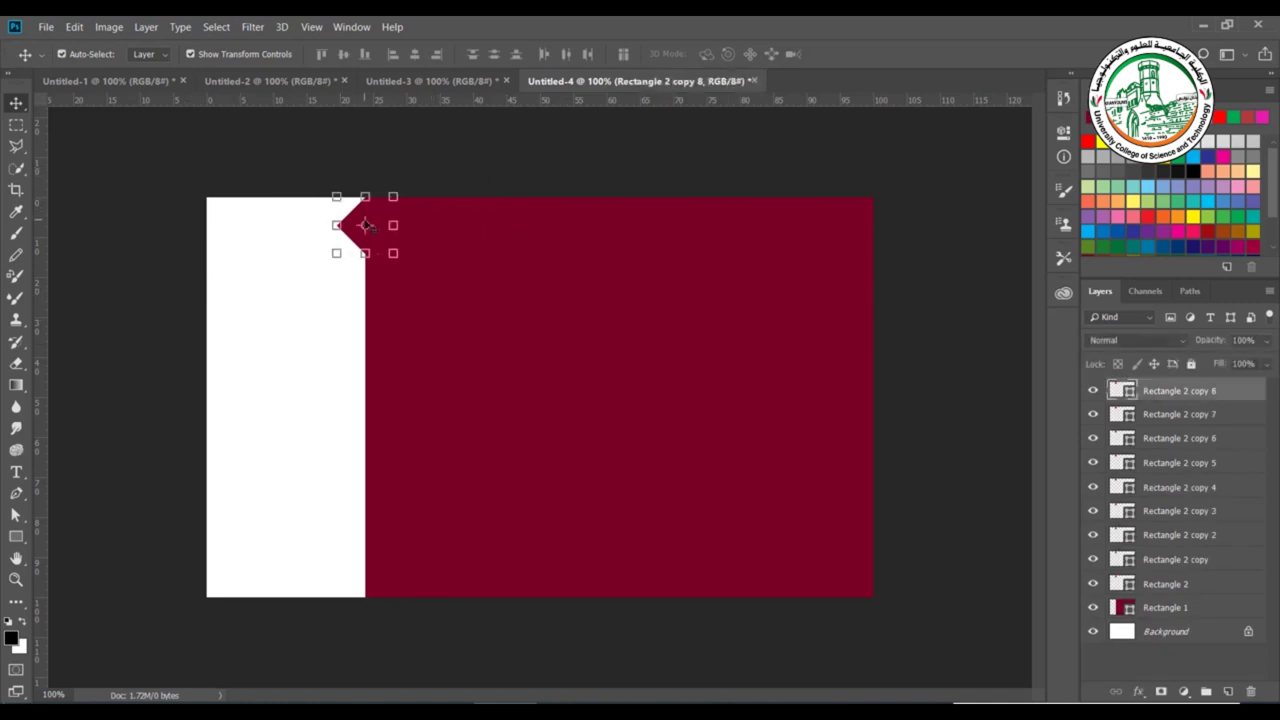
left_click_drag(367, 225, 365, 569)
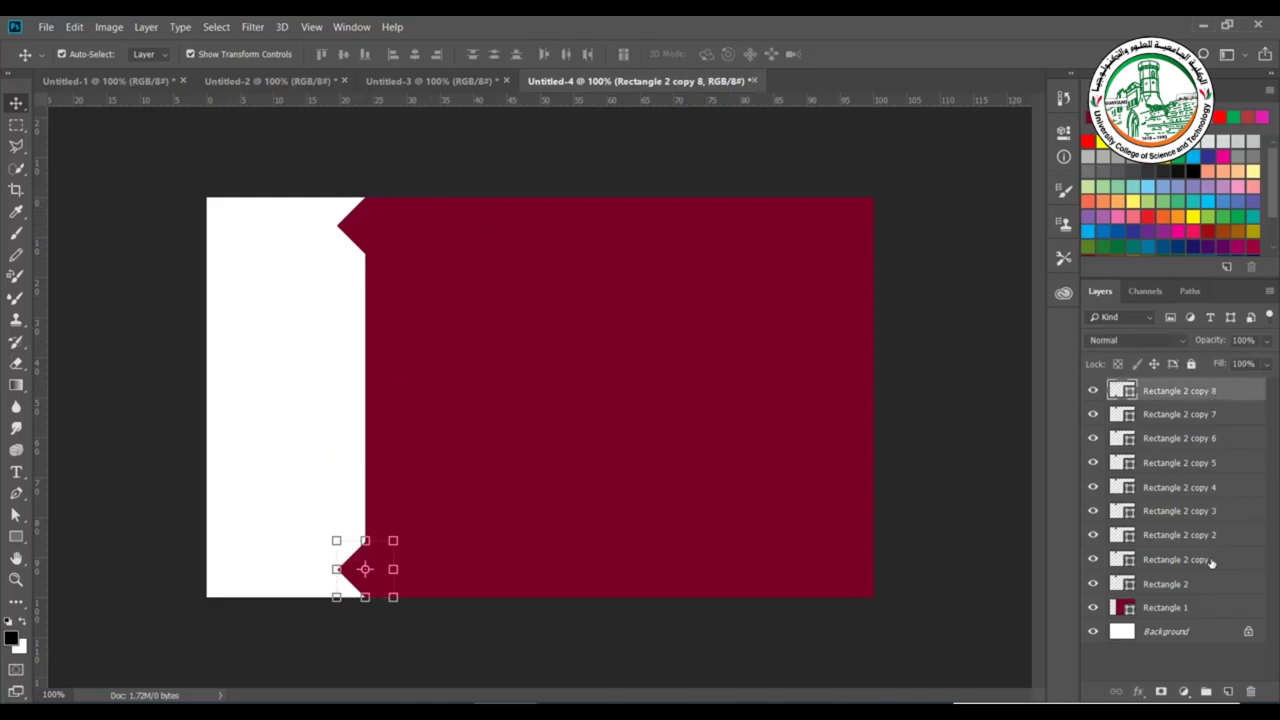
Select all nine diamond layers and distribute them by vertical centers to form the serrated edge, and deselect them.
left_click(1194, 586, "shift")
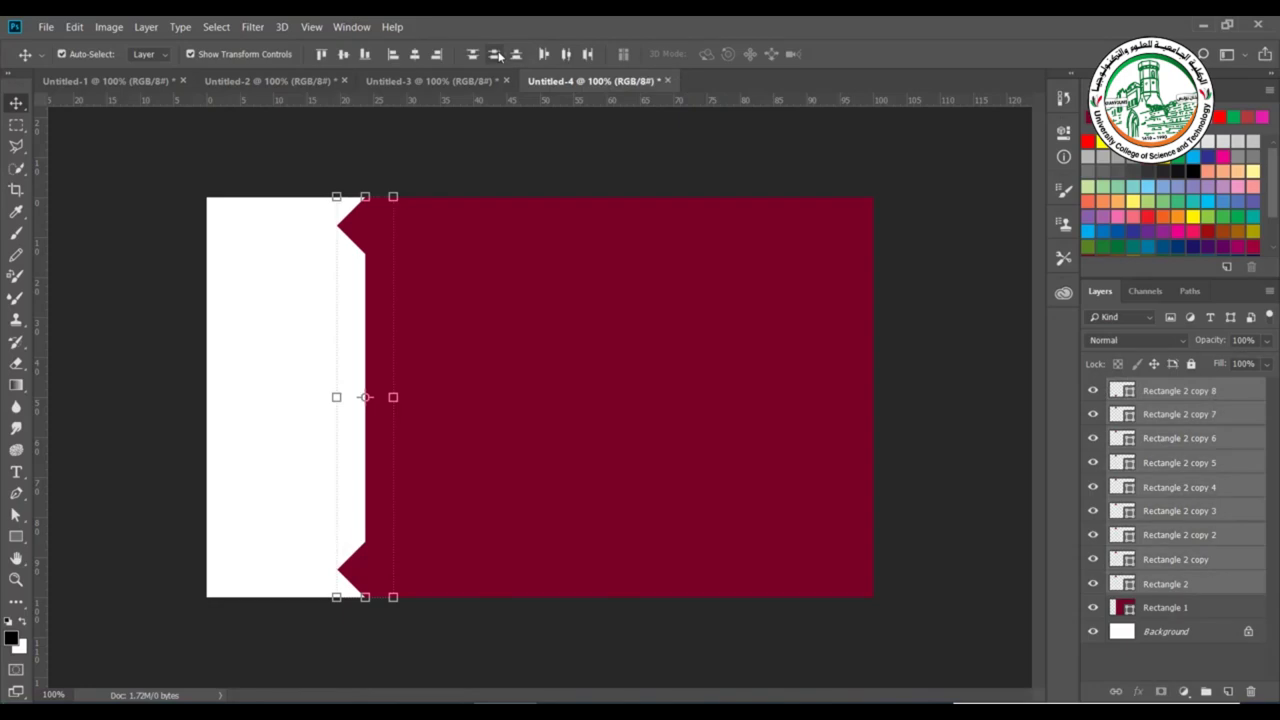
left_click(497, 55)
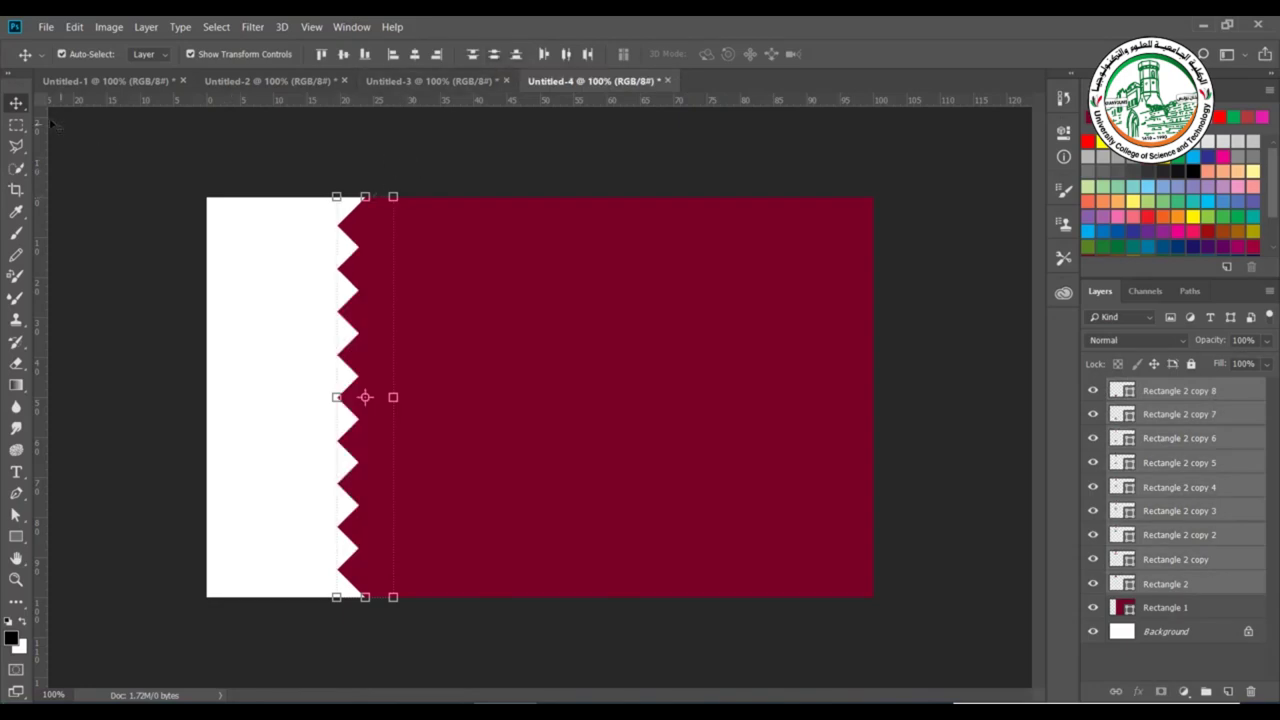
left_click(158, 166)
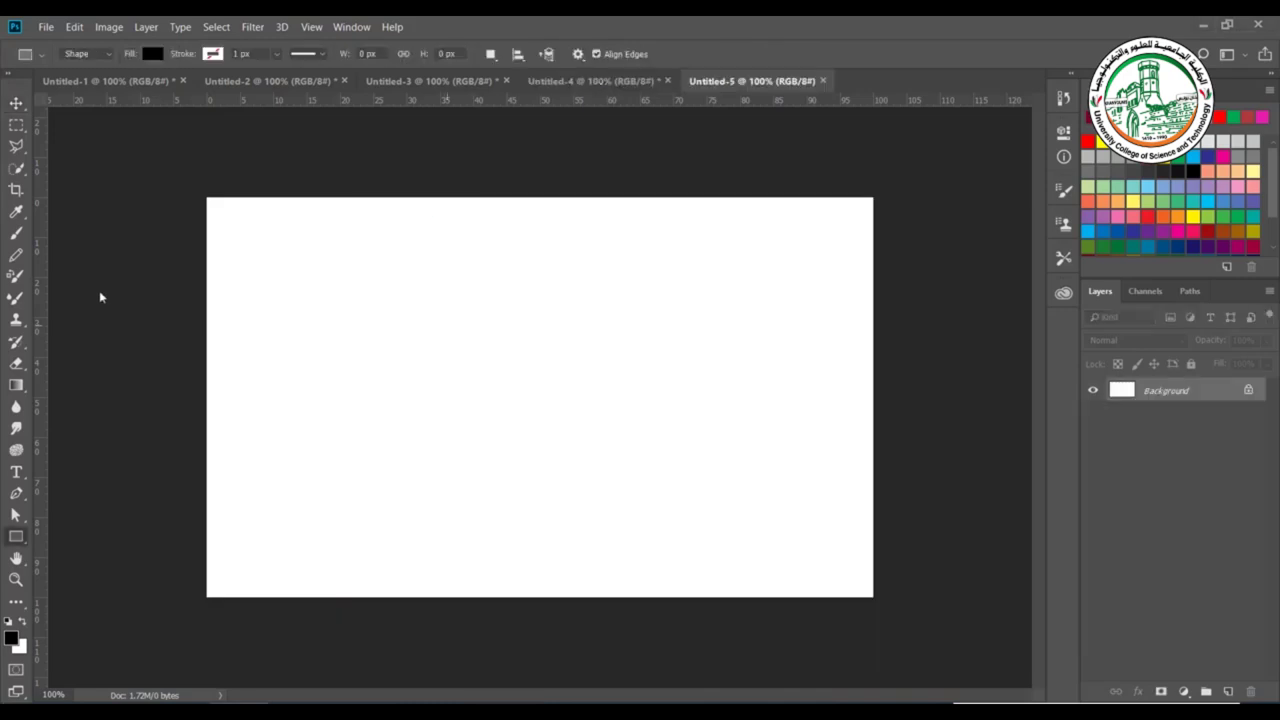
Draw a rounded rectangle about 230 by 249 px with a 25 px corner radius in the upper-left area of the Untitled-5 canvas.
right_click(17, 537)
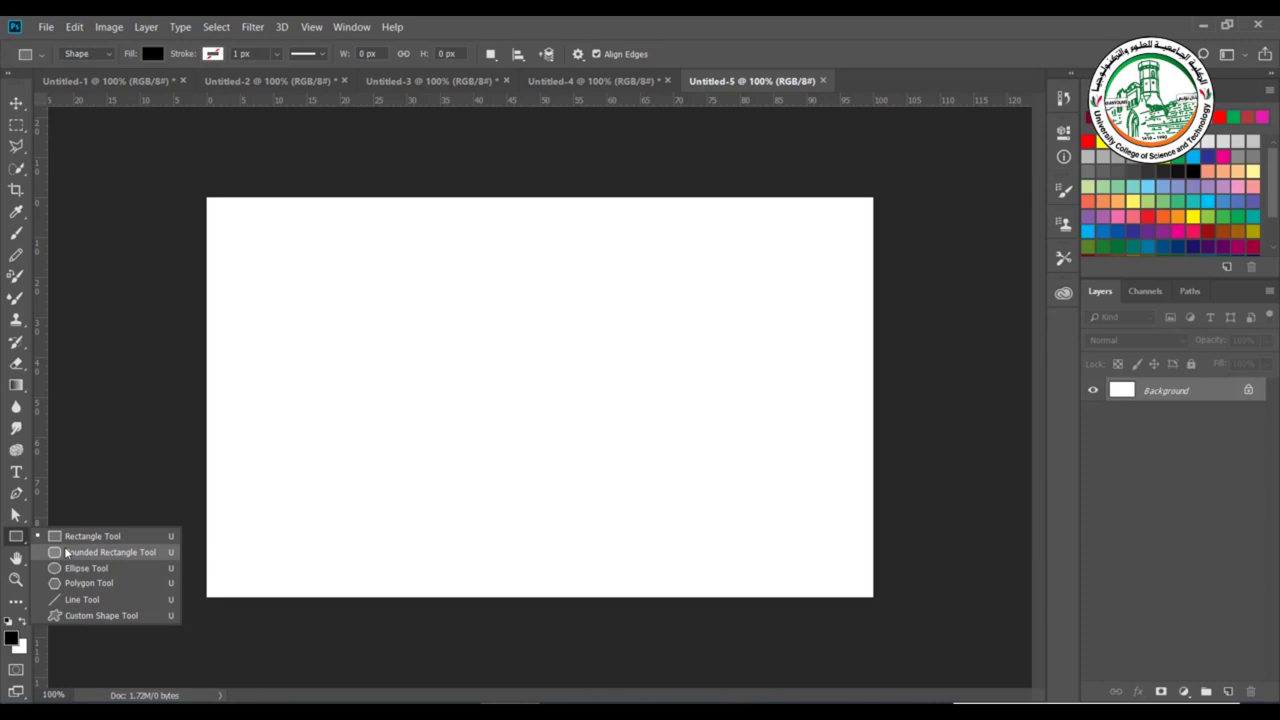
left_click(66, 552)
left_click_drag(247, 224, 400, 390)
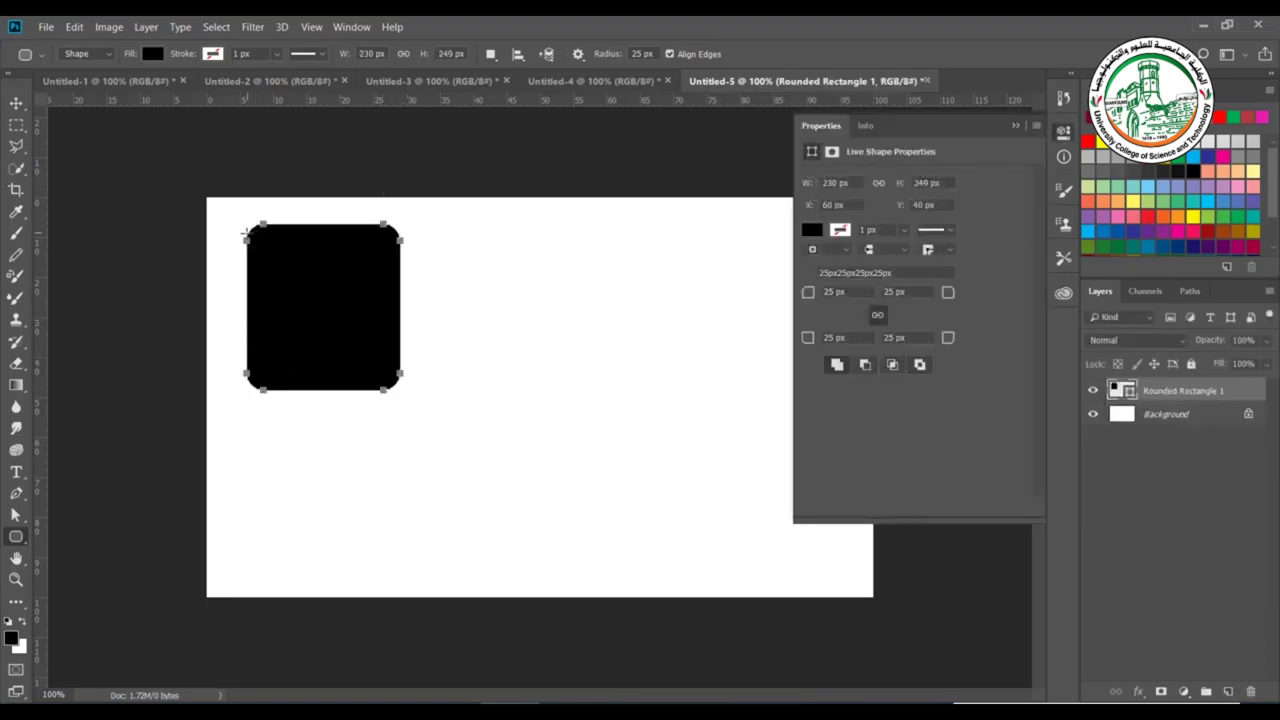
left_click(1195, 396)
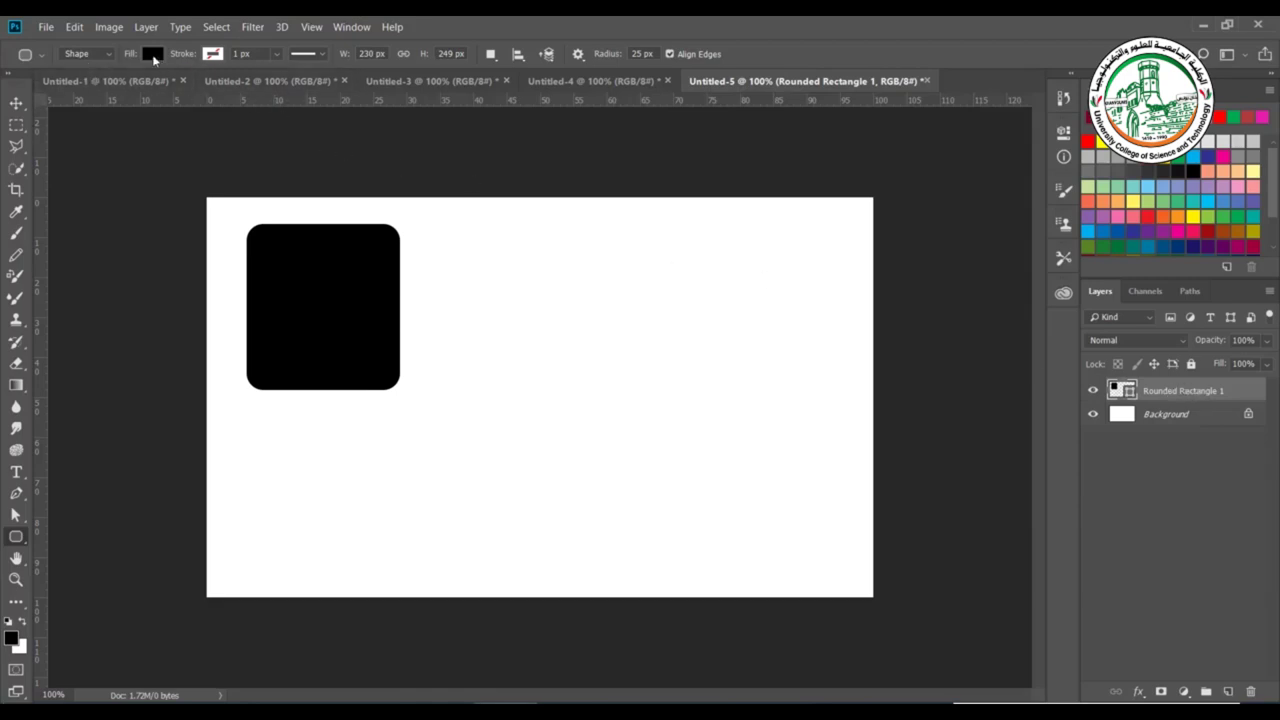
Give the rounded rectangle a yellow fill and a blue stroke 10.20 px wide.
left_click(153, 56)
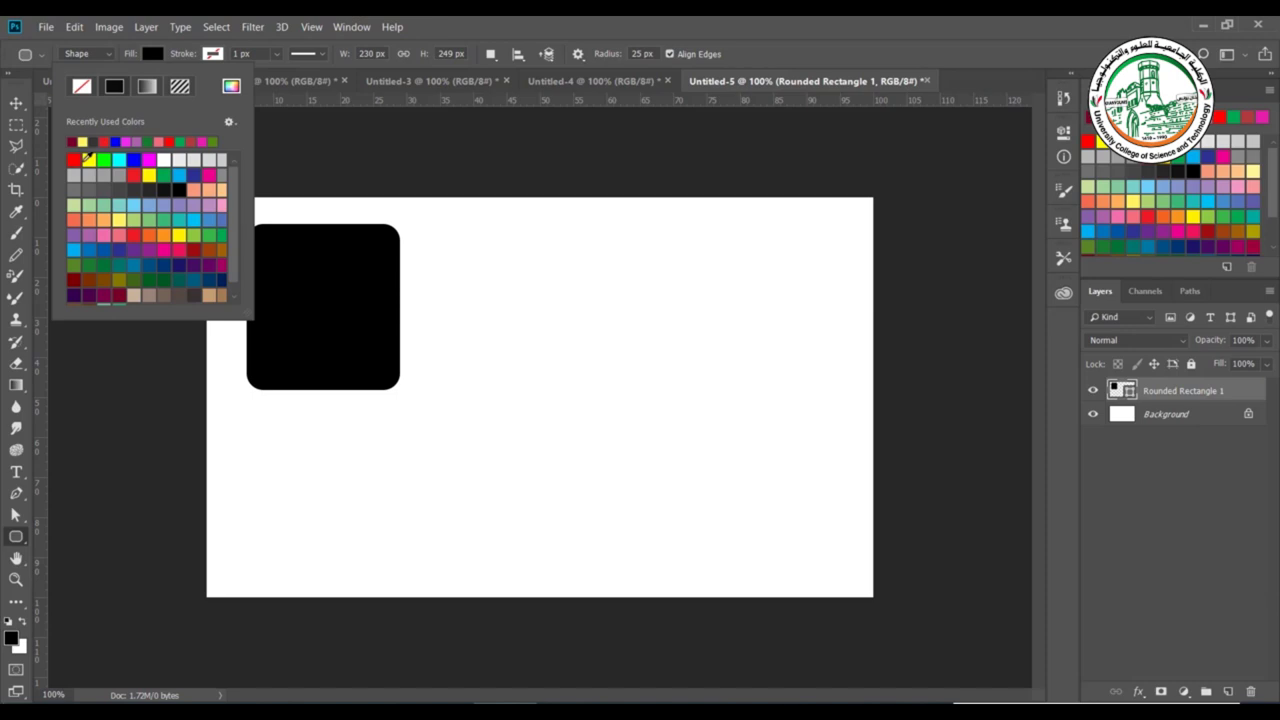
left_click(89, 159)
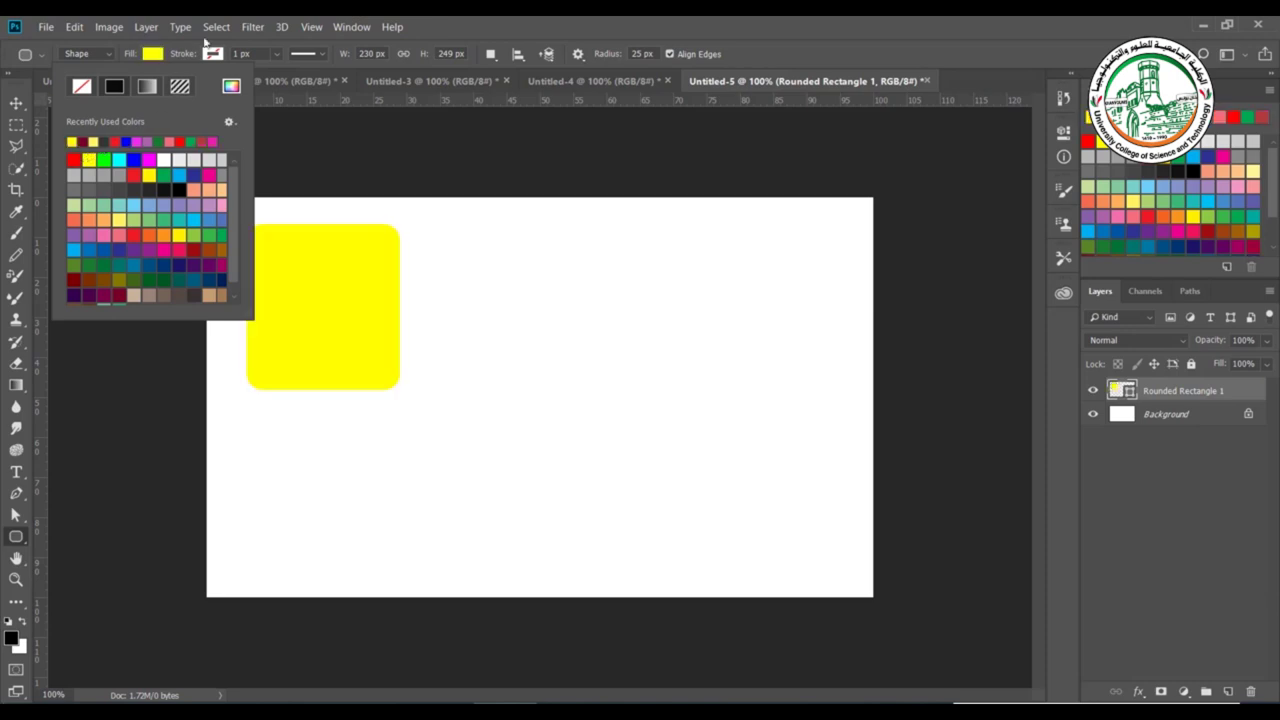
left_click(210, 53)
left_click(211, 53)
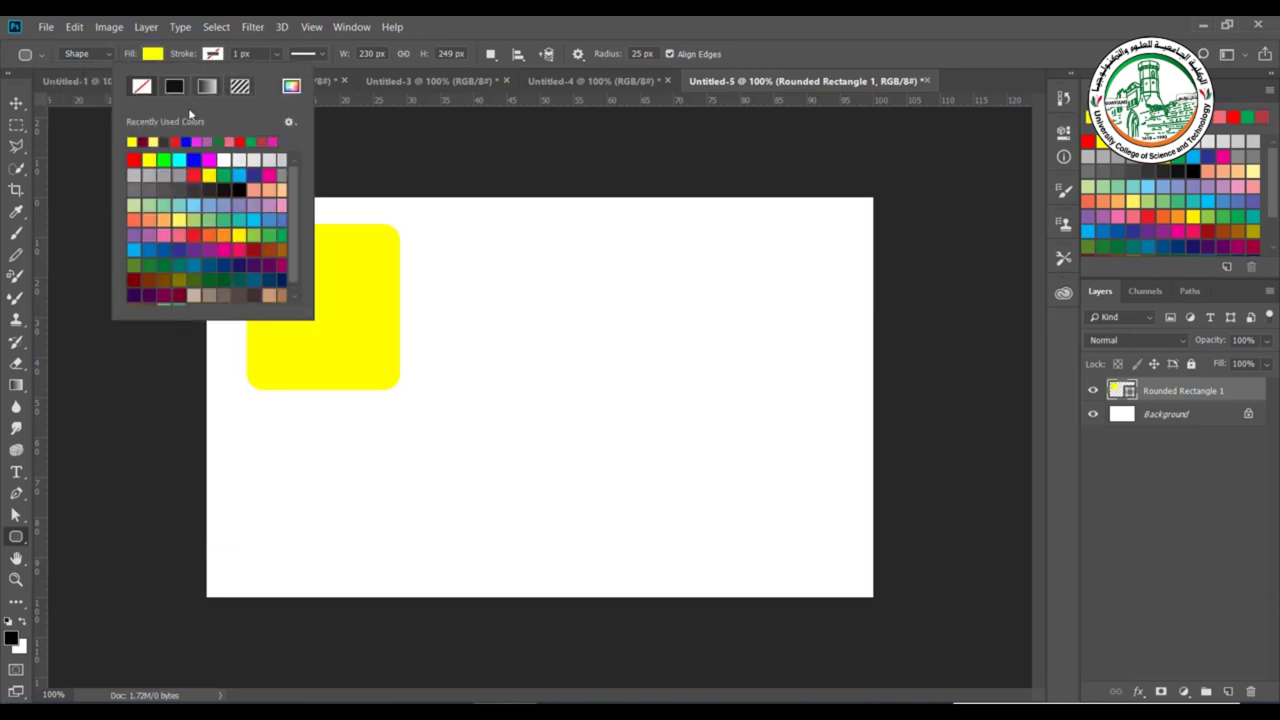
left_click(195, 158)
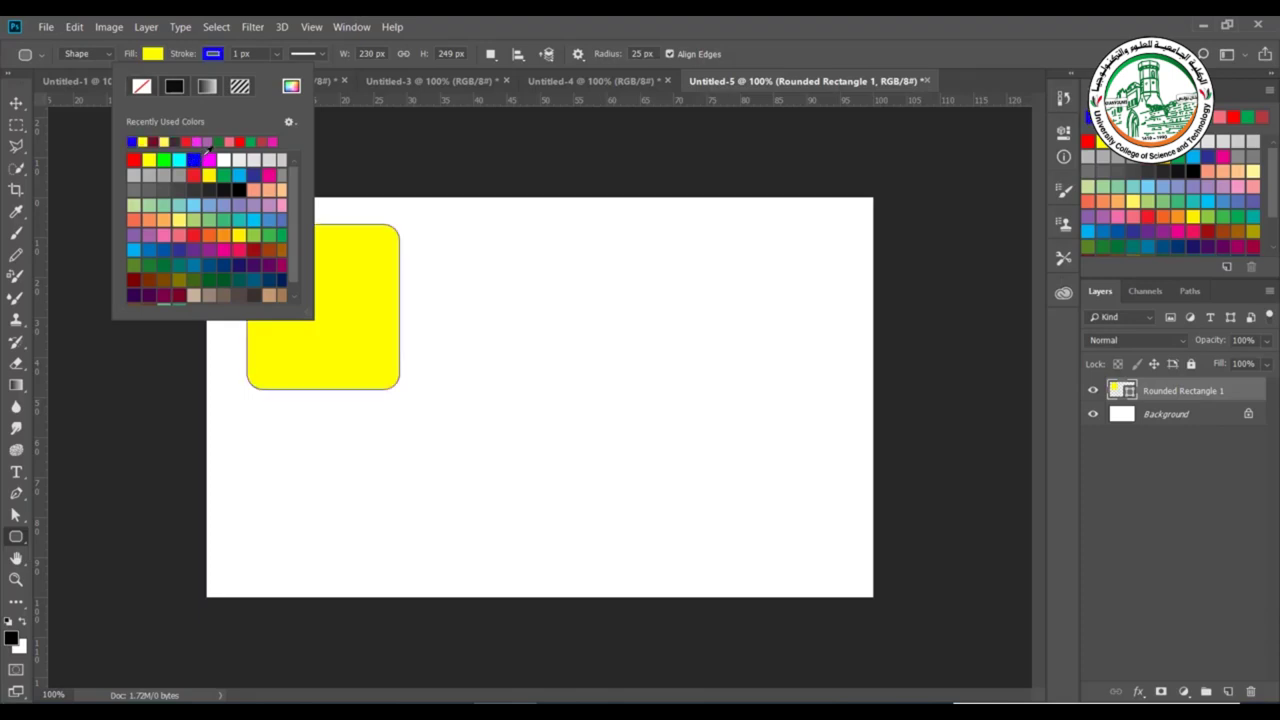
left_click(278, 54)
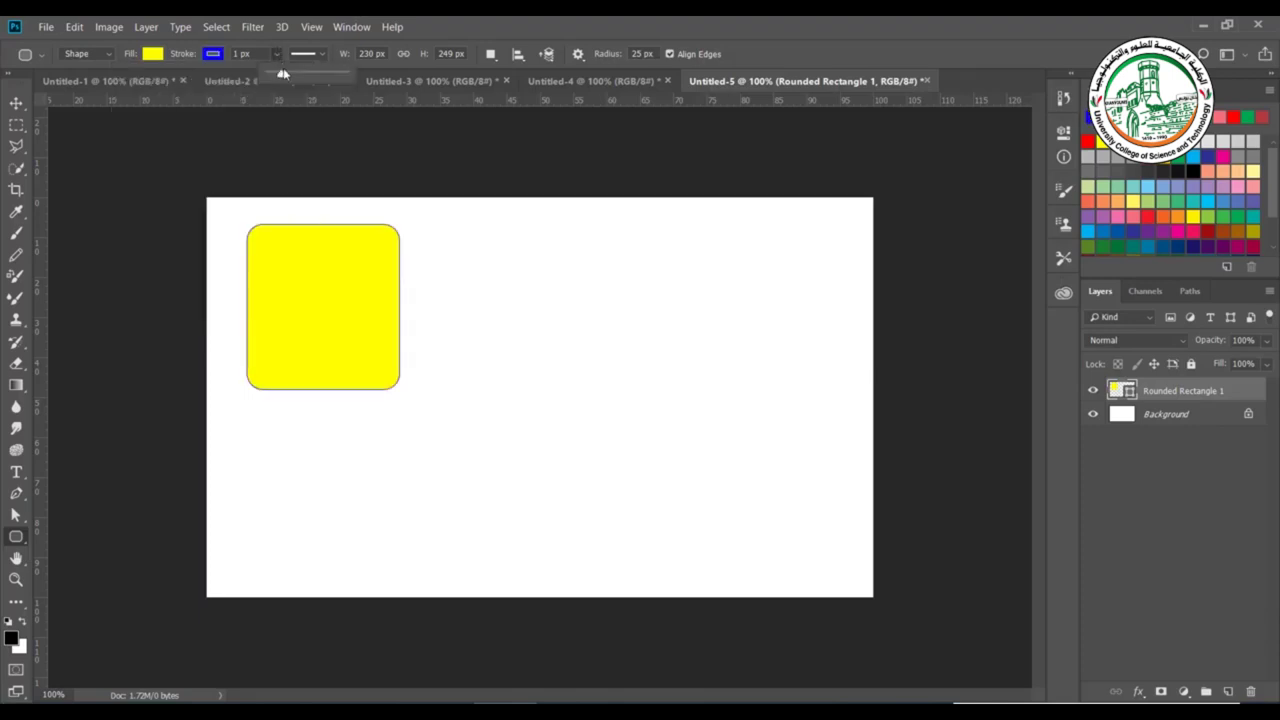
left_click_drag(282, 76, 293, 75)
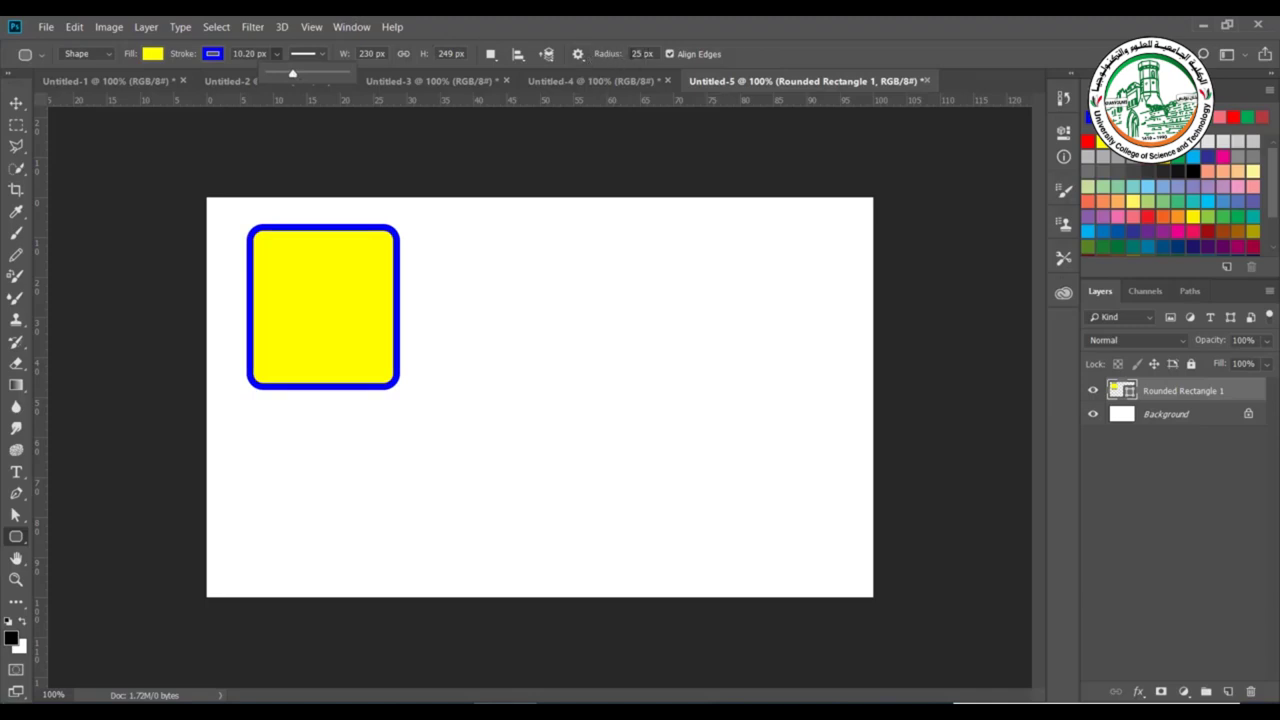
Set the corner radius to 35 px and draw two more rounded rectangles beside the first, one small and one larger.
left_click(641, 54)
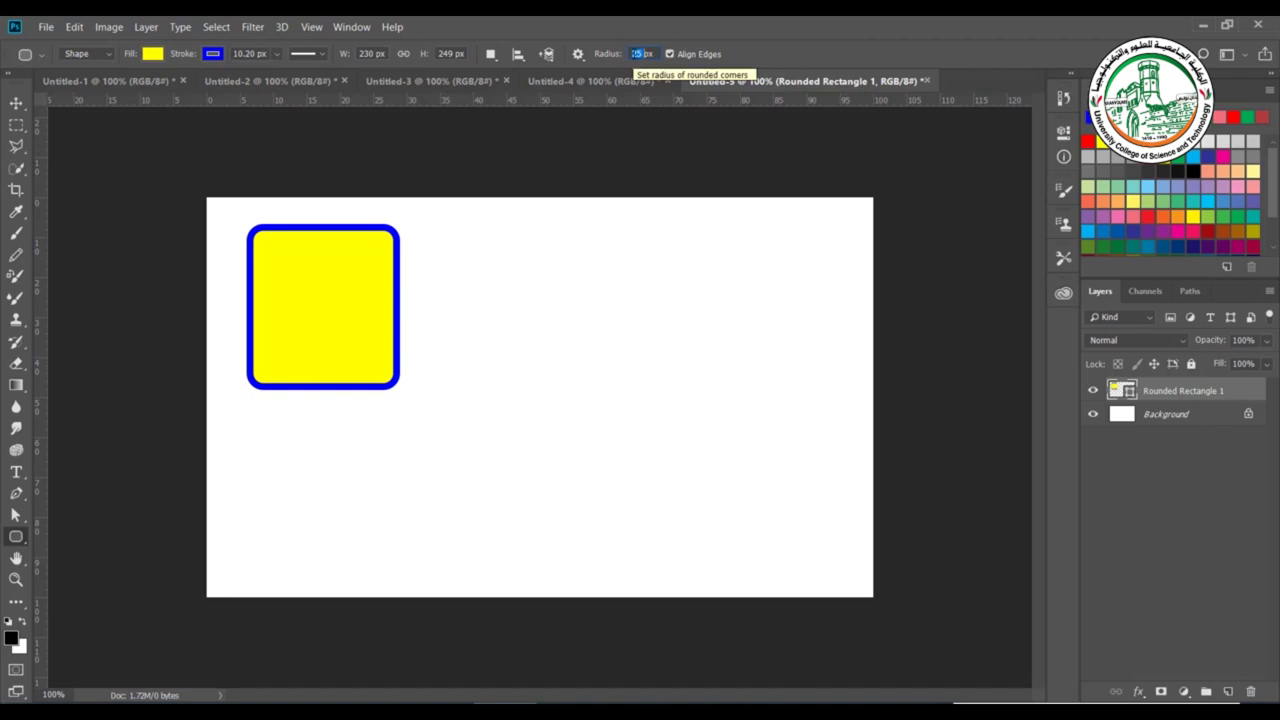
type("3")
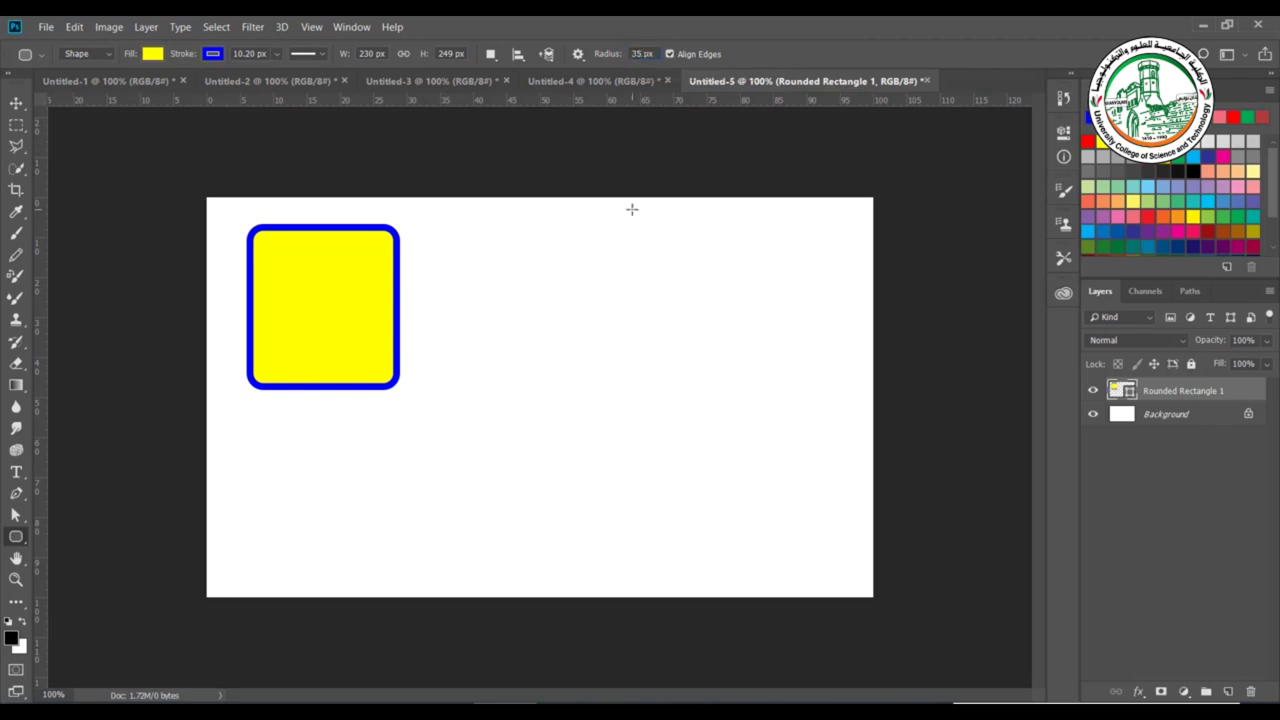
left_click_drag(482, 276, 520, 312)
left_click_drag(460, 386, 736, 577)
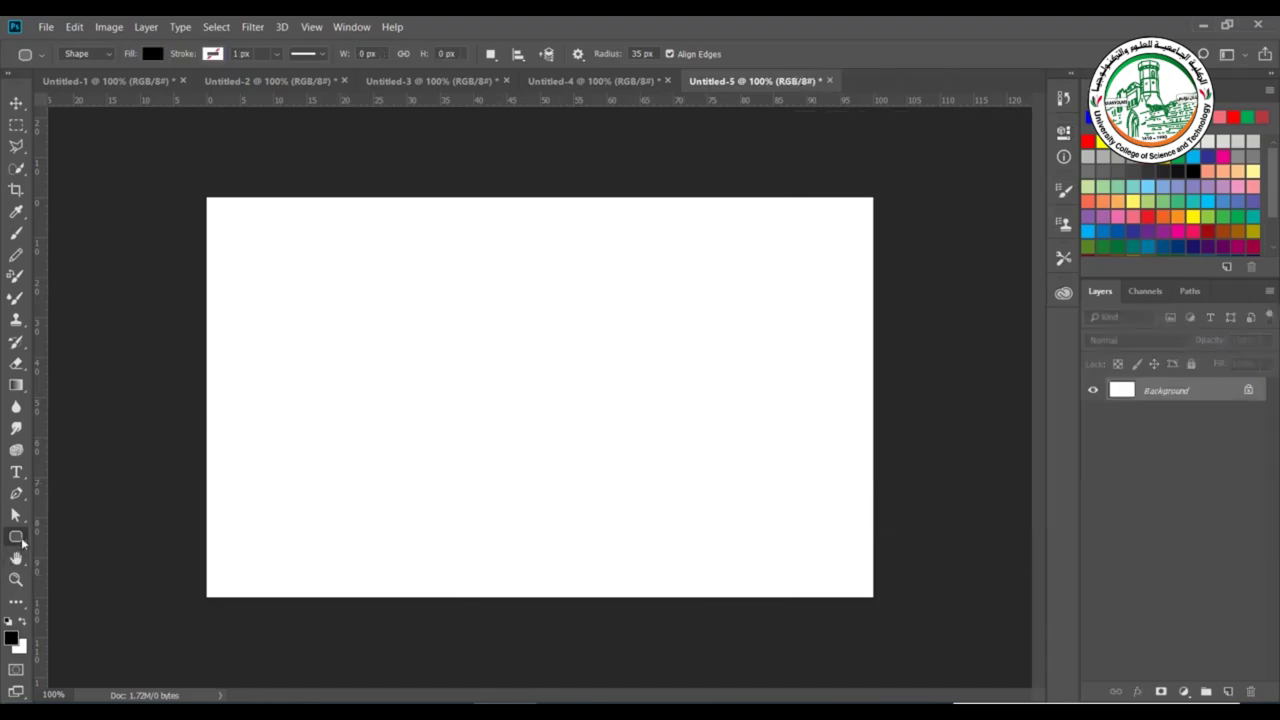
Draw an ellipse about 379 by 201 px in the upper-left area of the blank canvas.
right_click(16, 537)
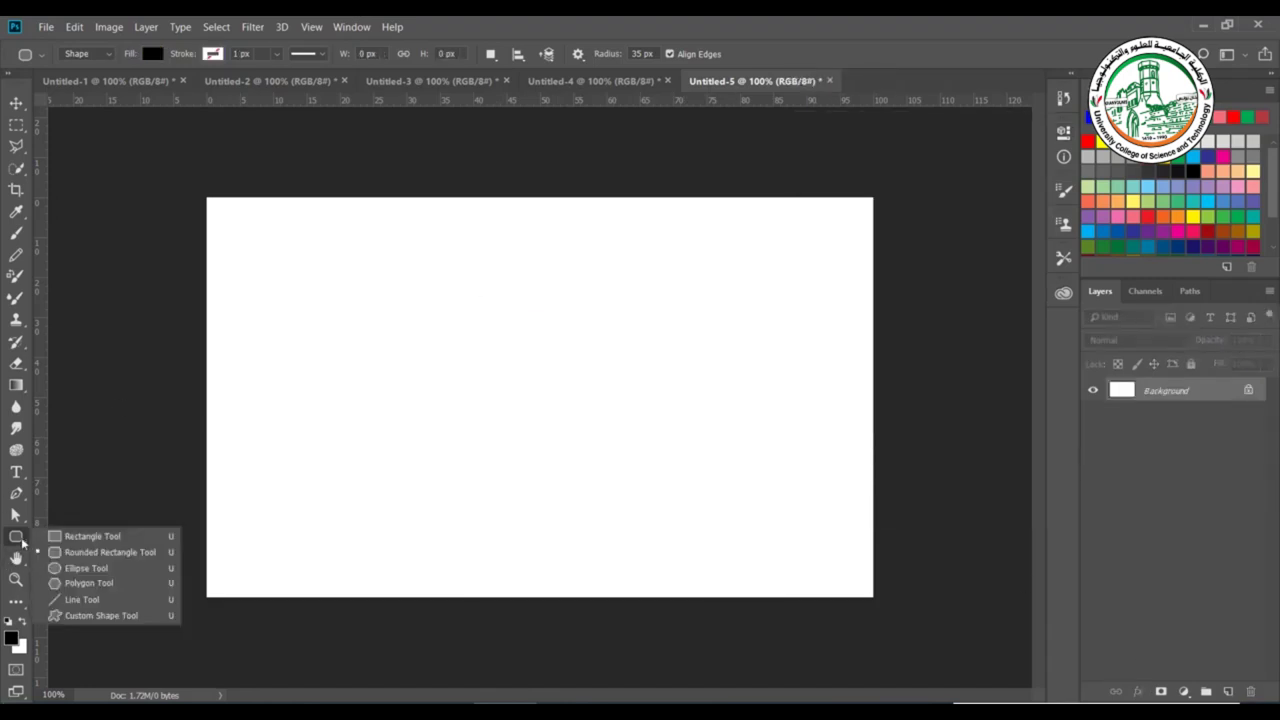
left_click(72, 568)
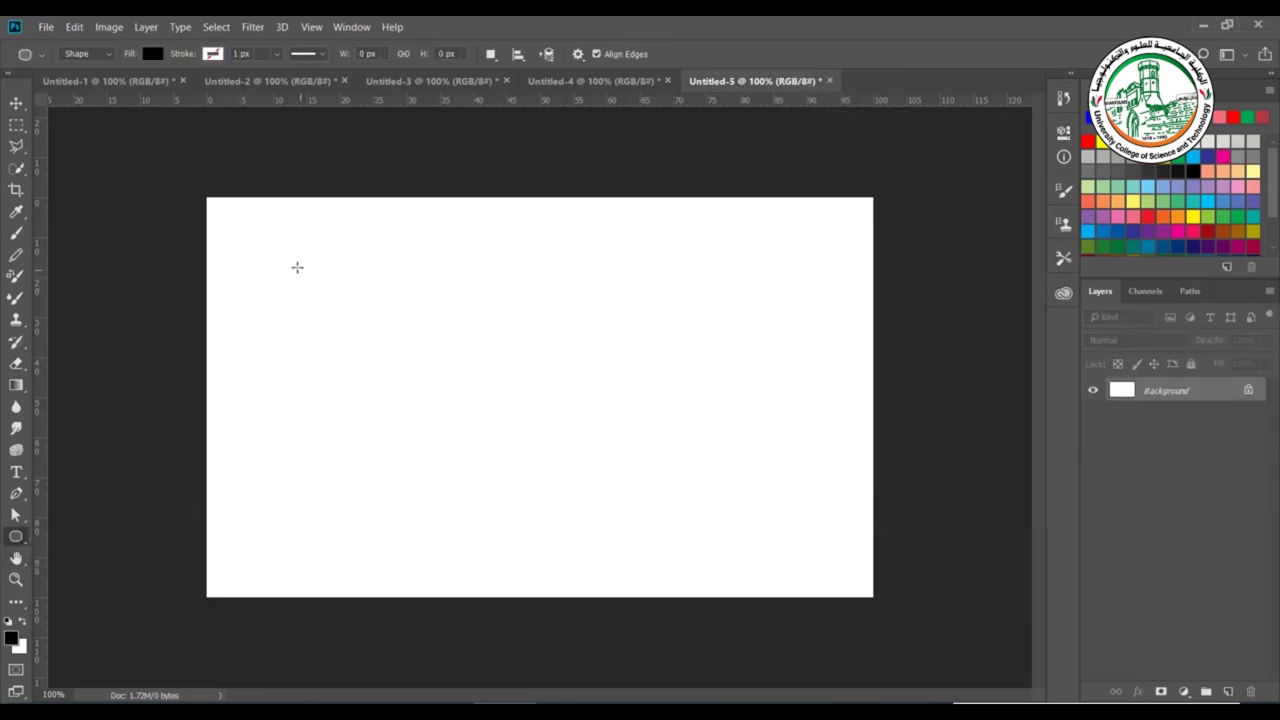
left_click_drag(276, 250, 528, 384)
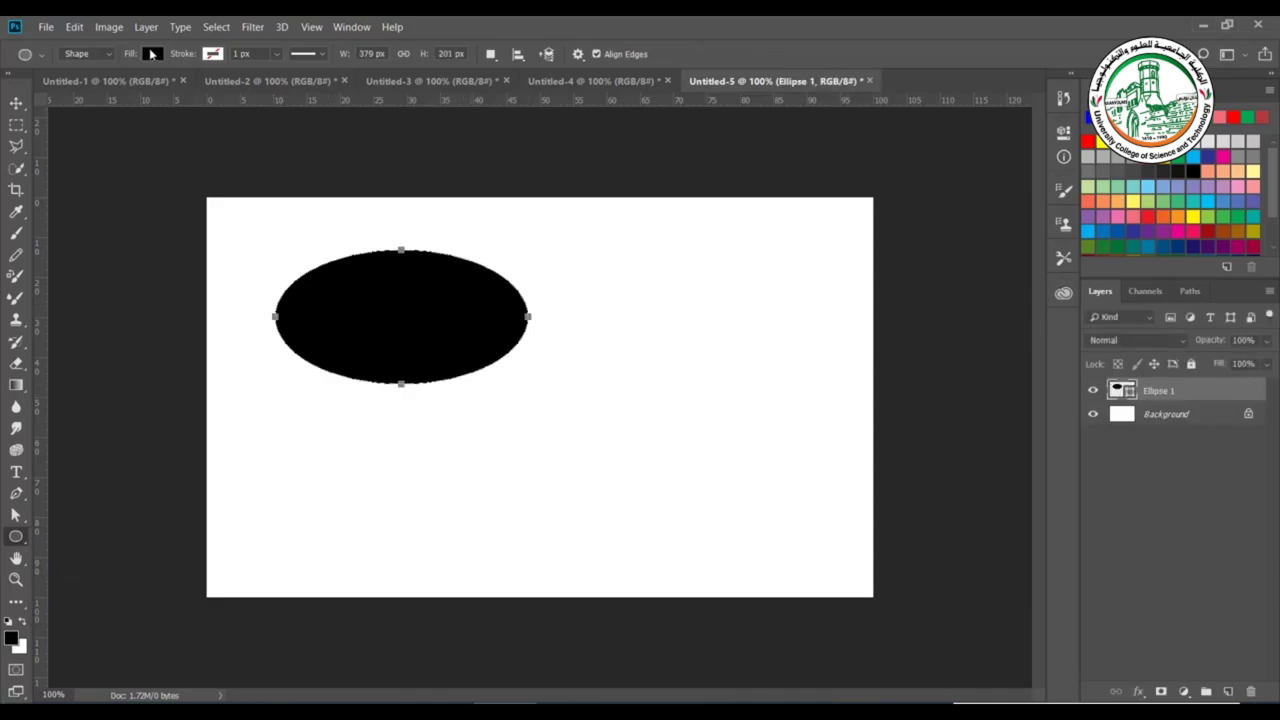
Give the ellipse a yellow fill and a 6.35 px blue stroke, and draw a circle in the lower-right part of the canvas.
left_click(152, 54)
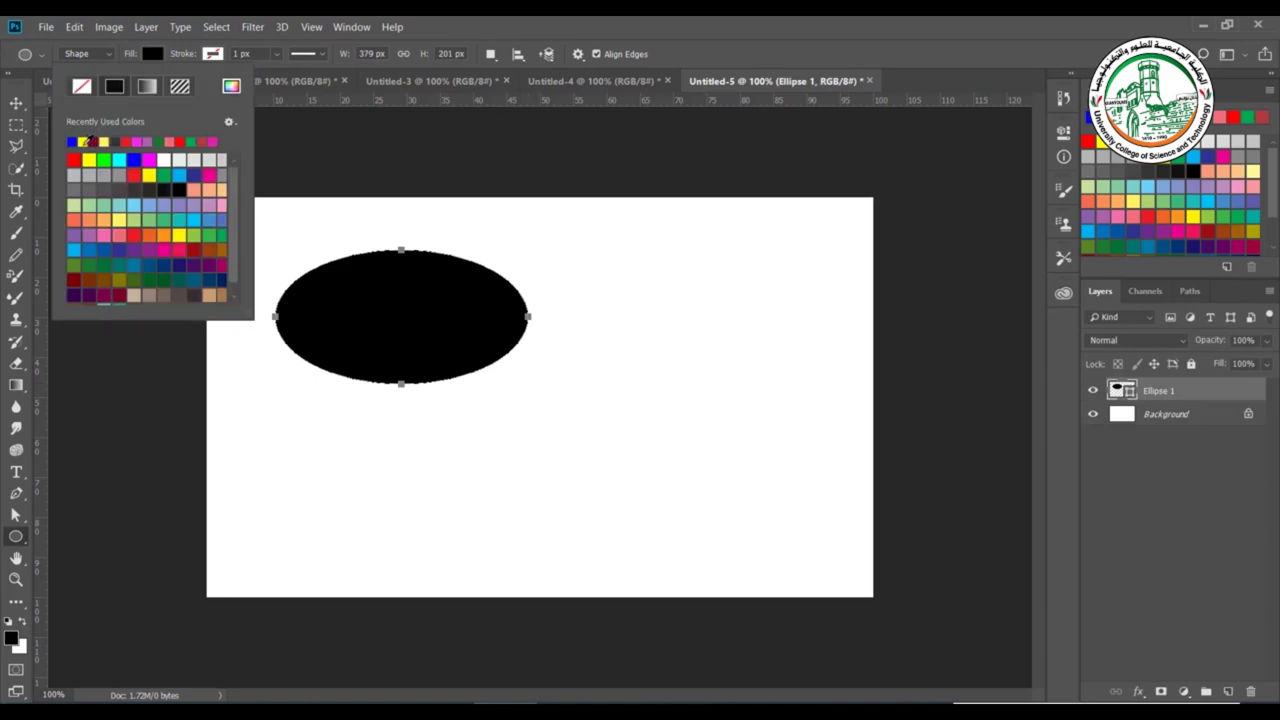
left_click(85, 141)
left_click(197, 68)
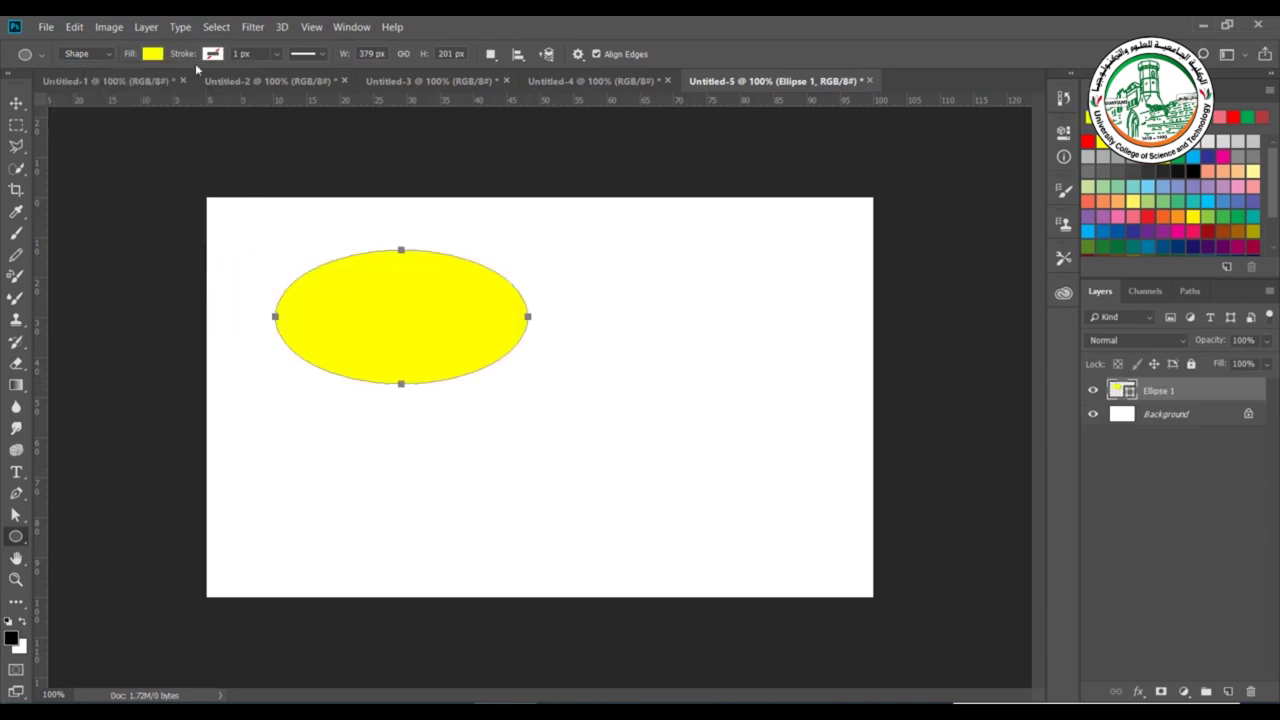
left_click(218, 55)
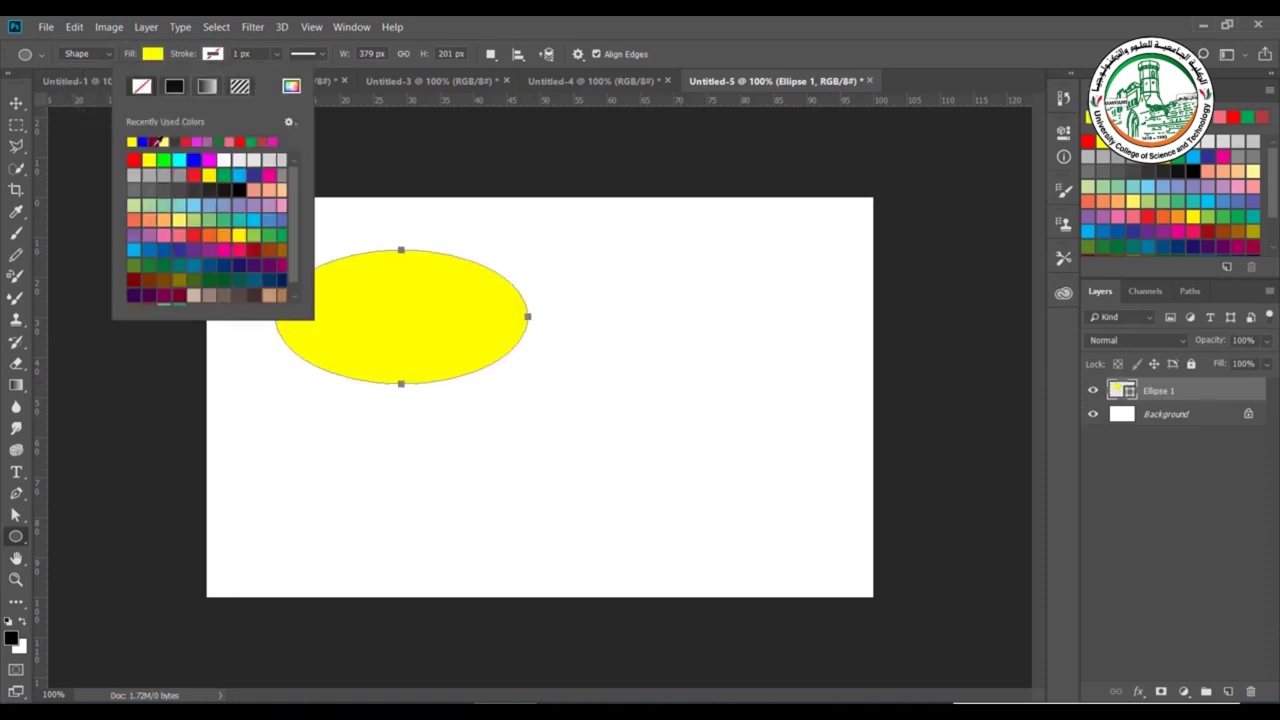
left_click(143, 141)
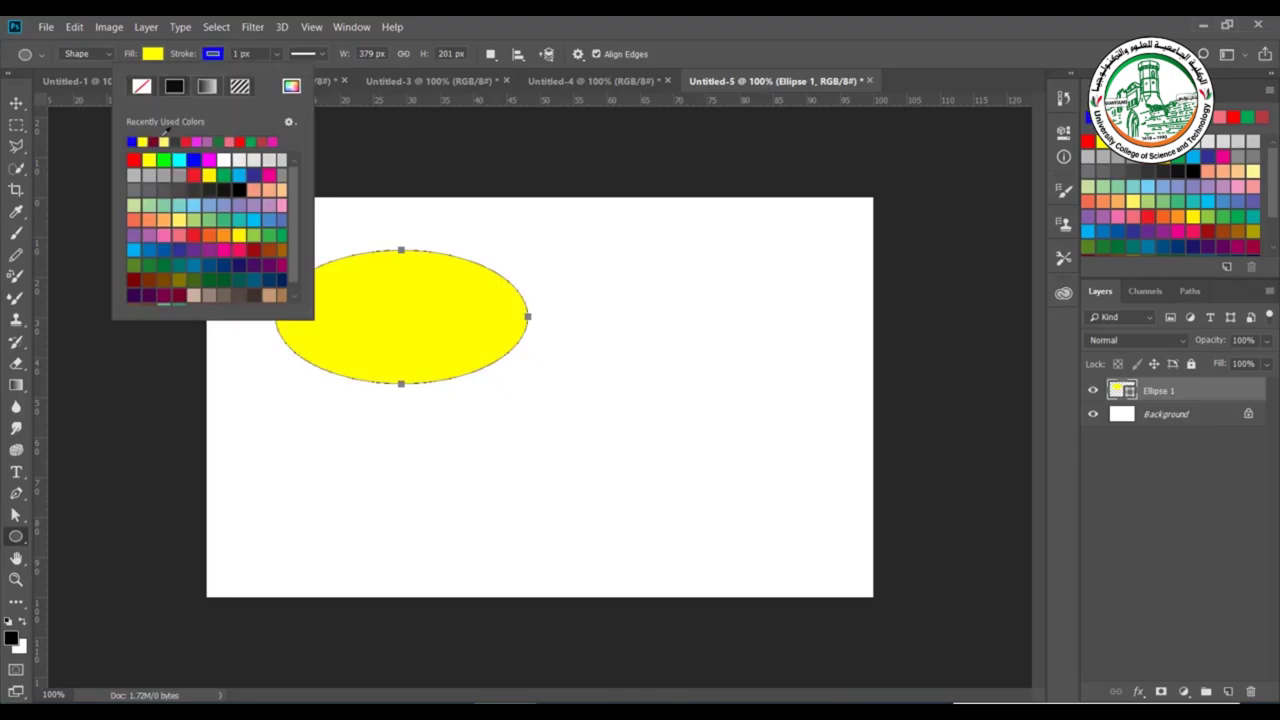
left_click(283, 57)
left_click_drag(283, 75, 288, 75)
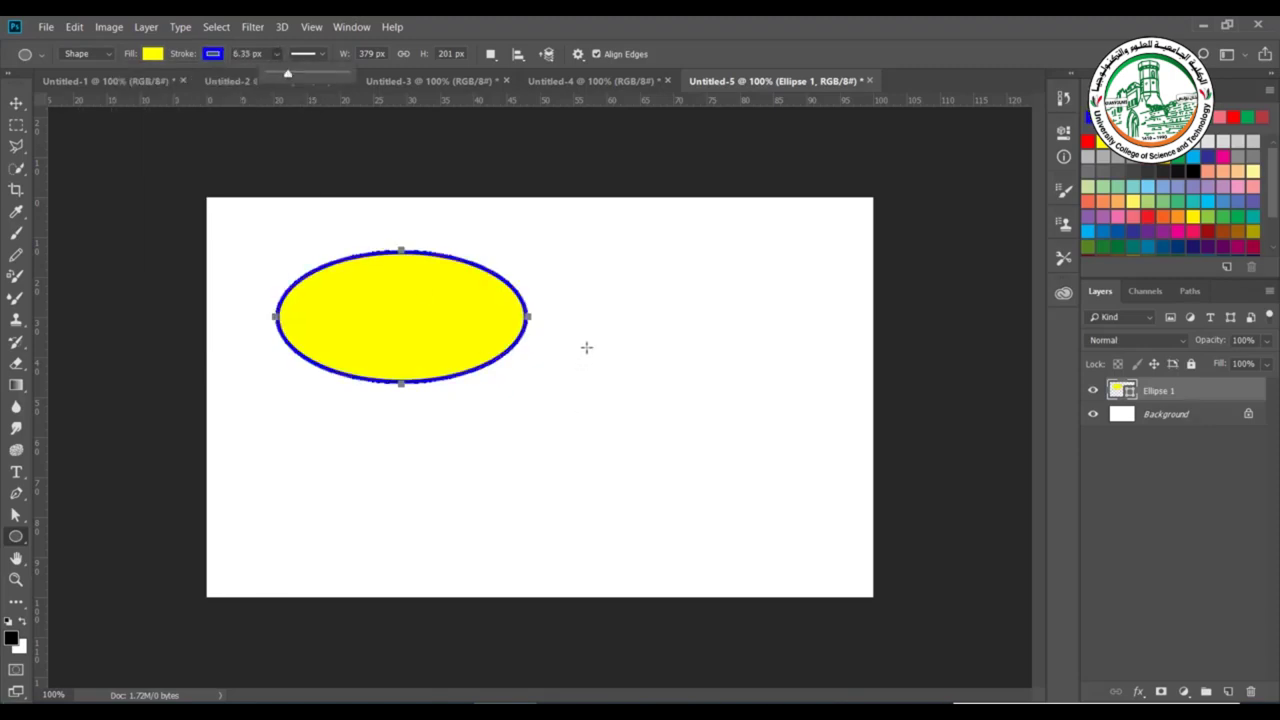
mouse_move(599, 331)
left_mouse_down()
mouse_move(777, 529)
mouse_move(779, 512)
left_mouse_up()
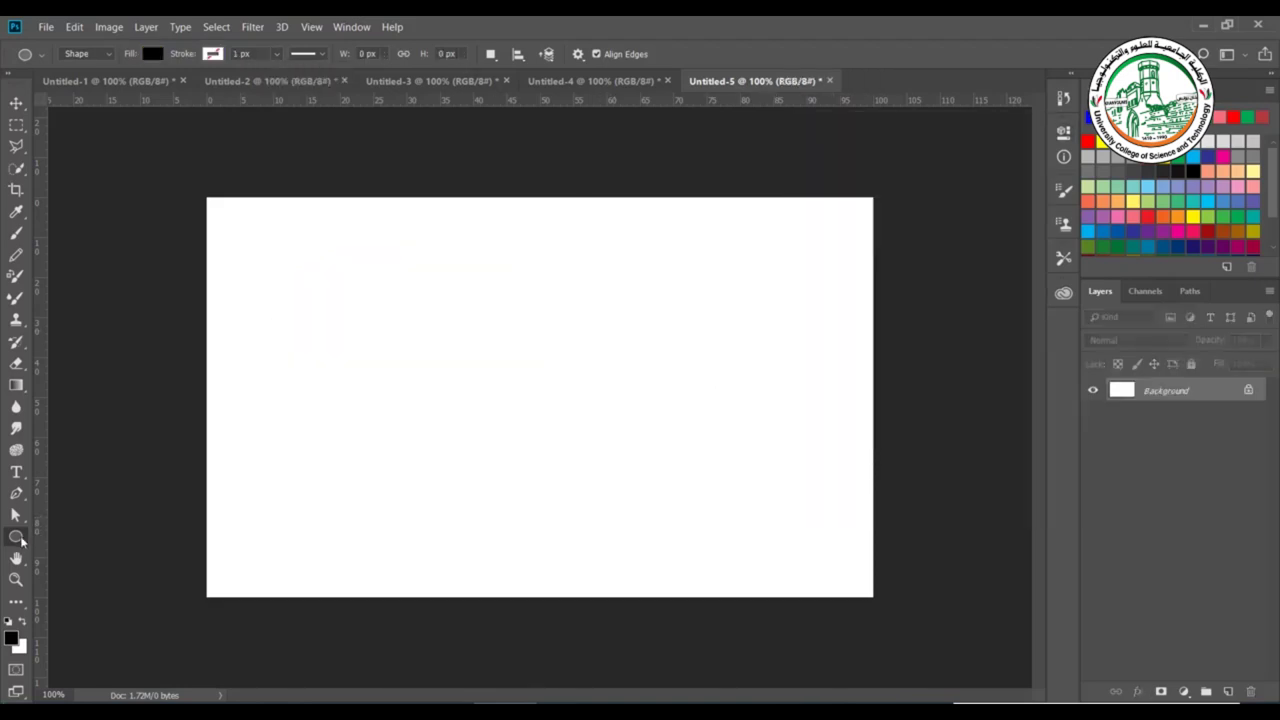
Draw a six-sided polygon about 271 by 242 px in the upper-left part of the blank canvas.
right_click(17, 537)
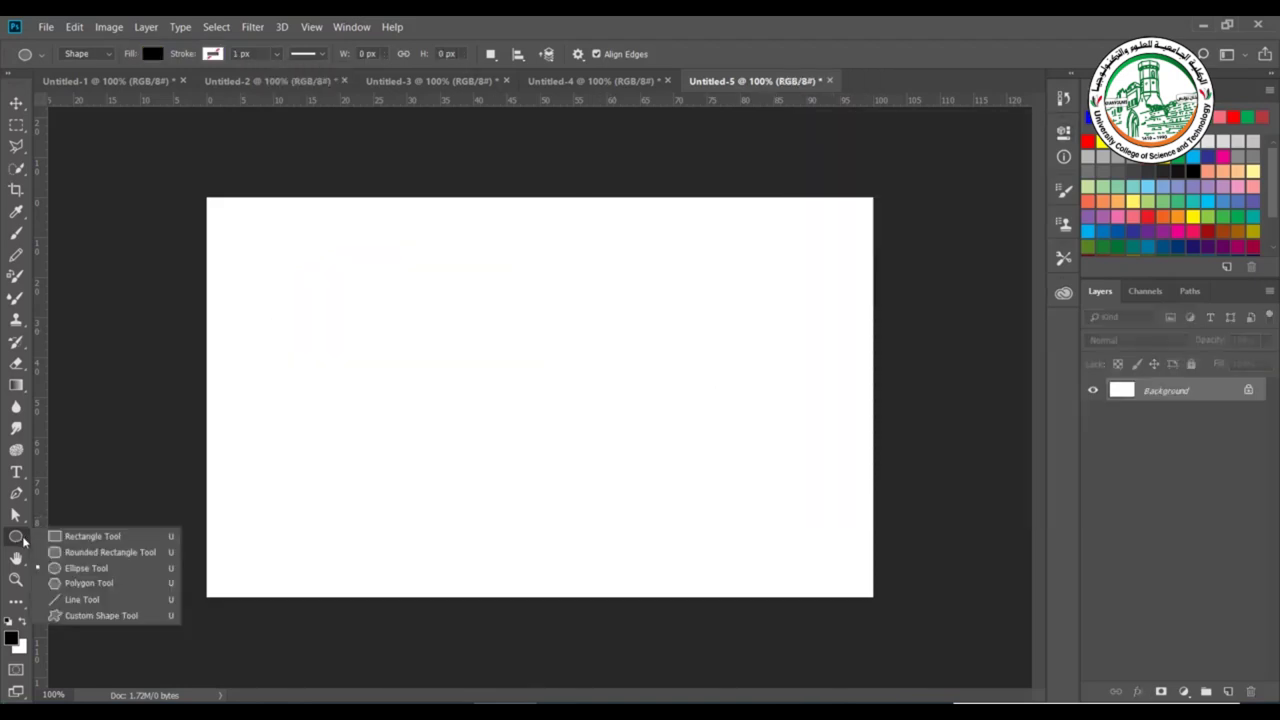
left_click(90, 583)
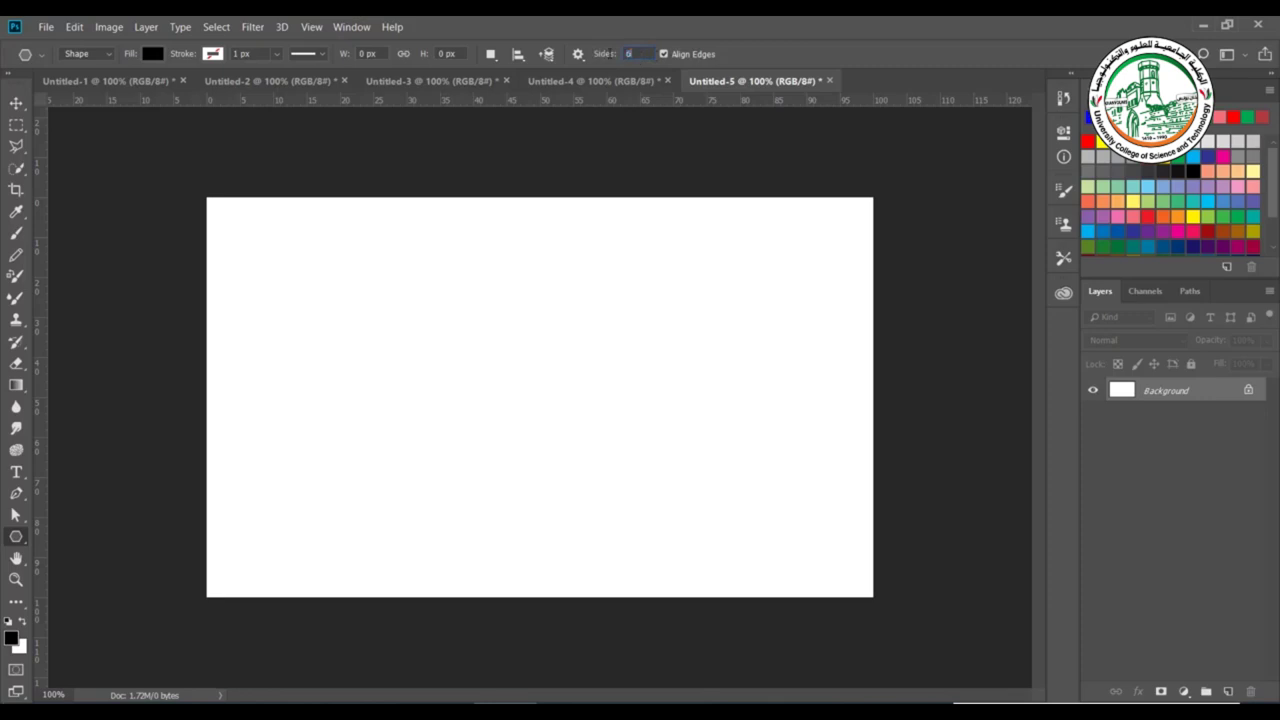
left_click_drag(423, 297, 474, 372)
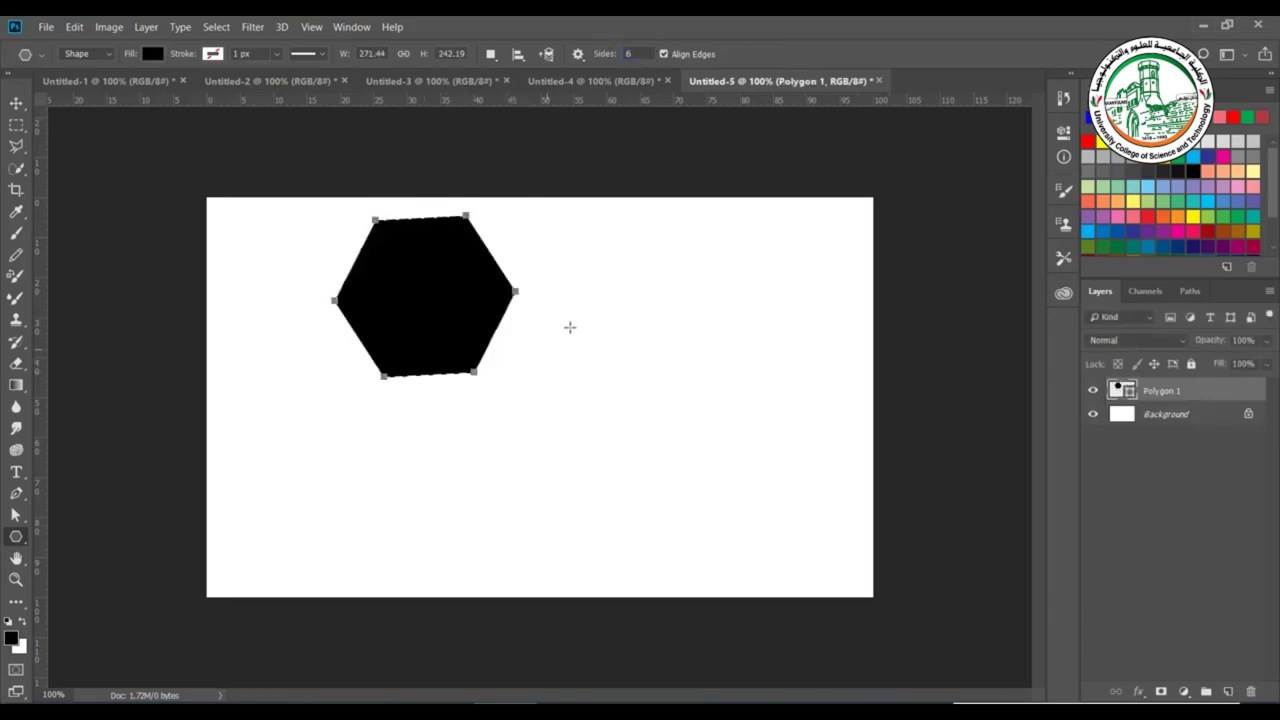
Give the hexagon a yellow fill and a purple pattern stroke 4.43 px wide.
left_click(151, 55)
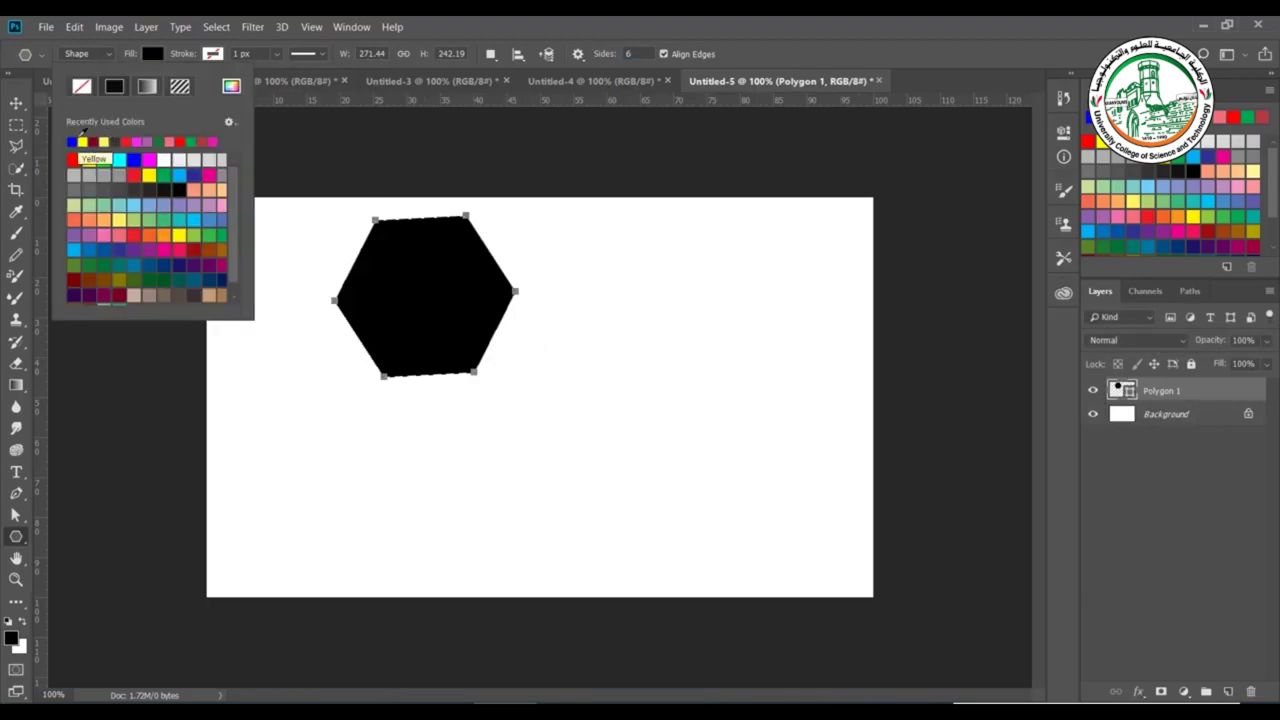
left_click(89, 159)
left_click(213, 55)
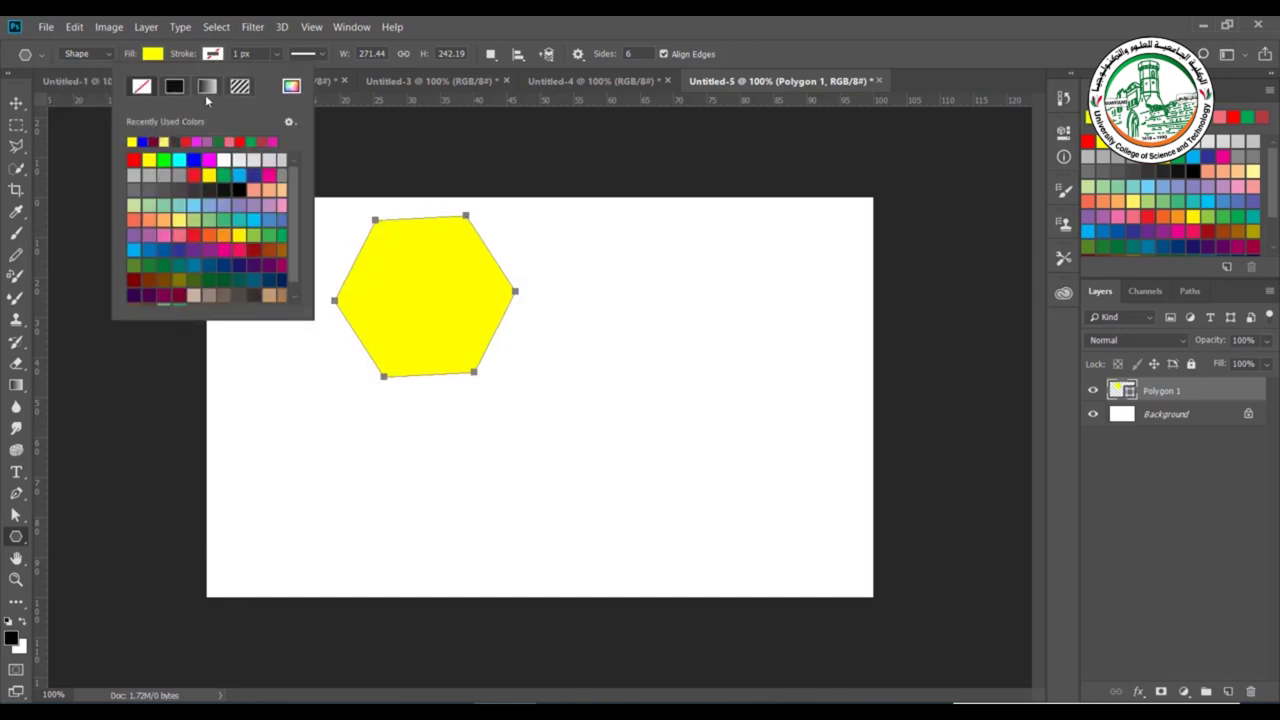
left_click(240, 86)
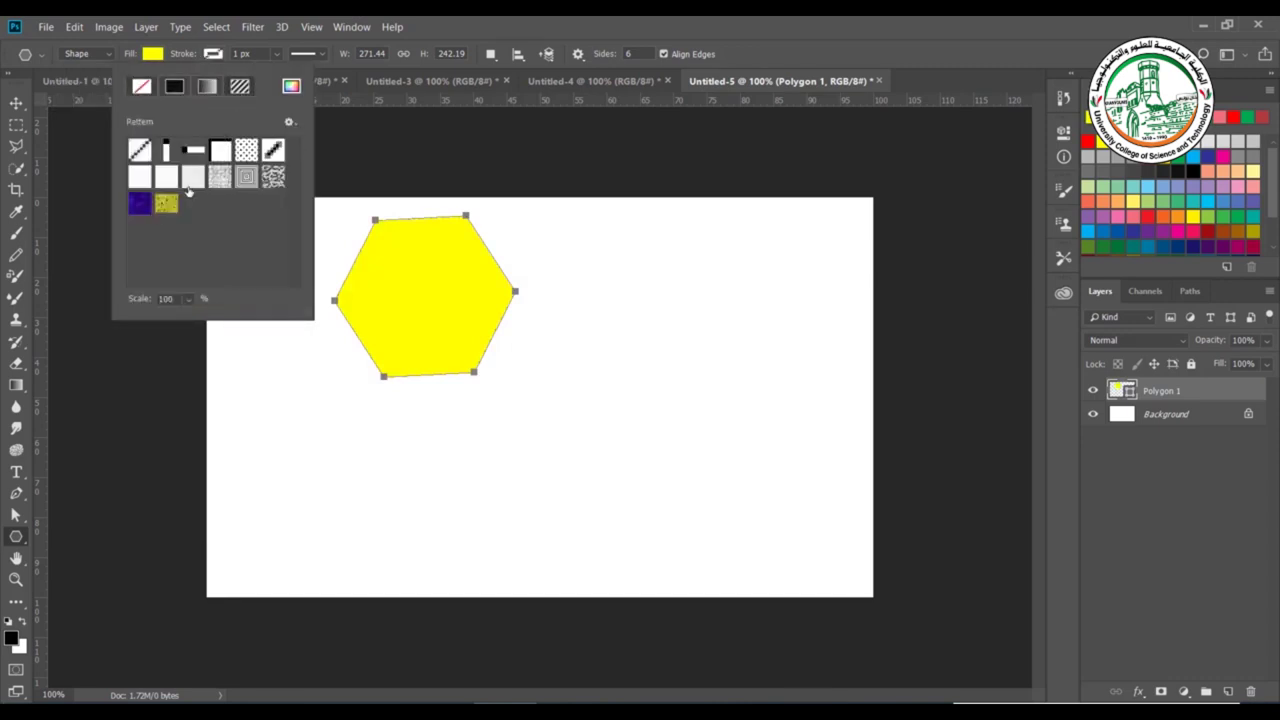
left_click(140, 205)
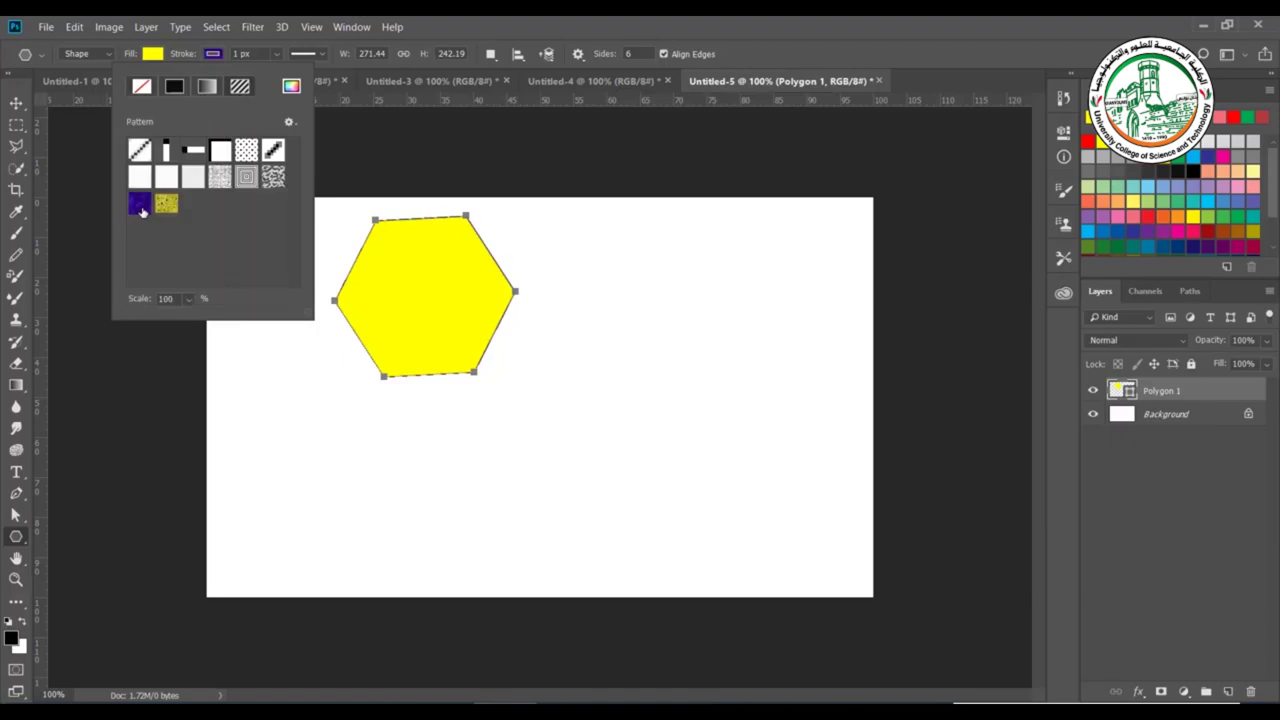
left_click(274, 54)
left_click(274, 54)
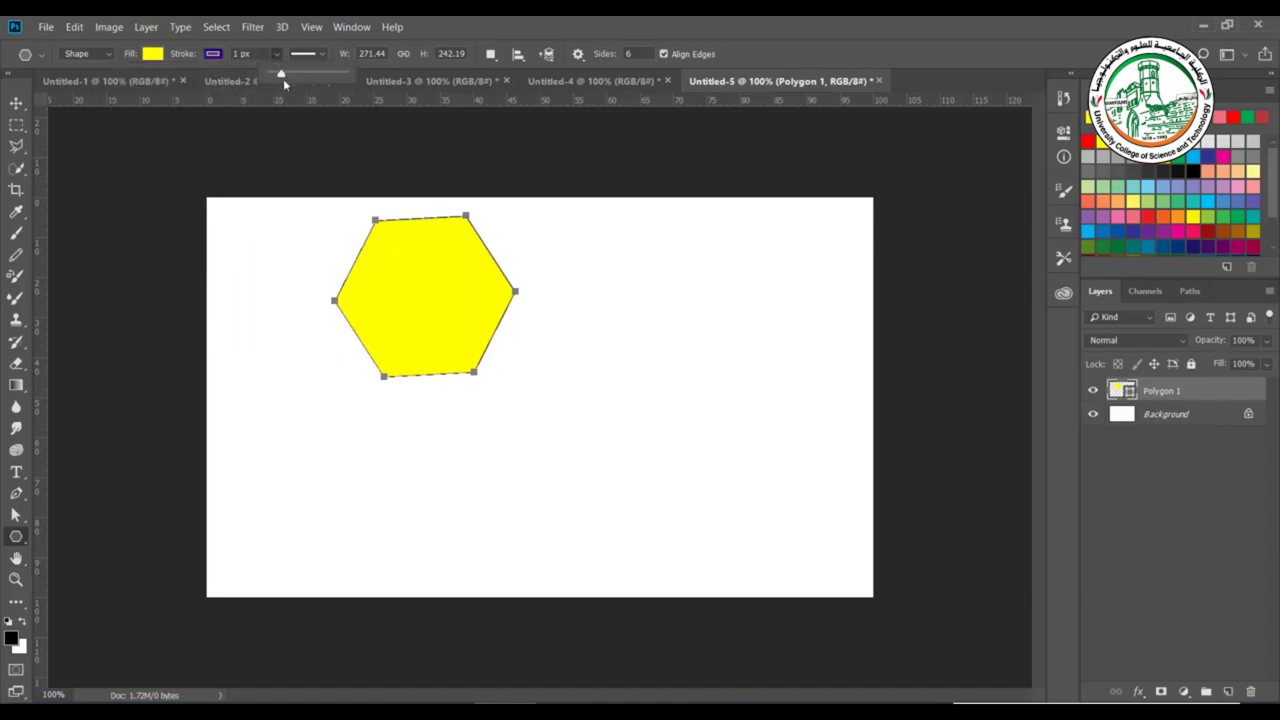
left_click_drag(284, 78, 286, 78)
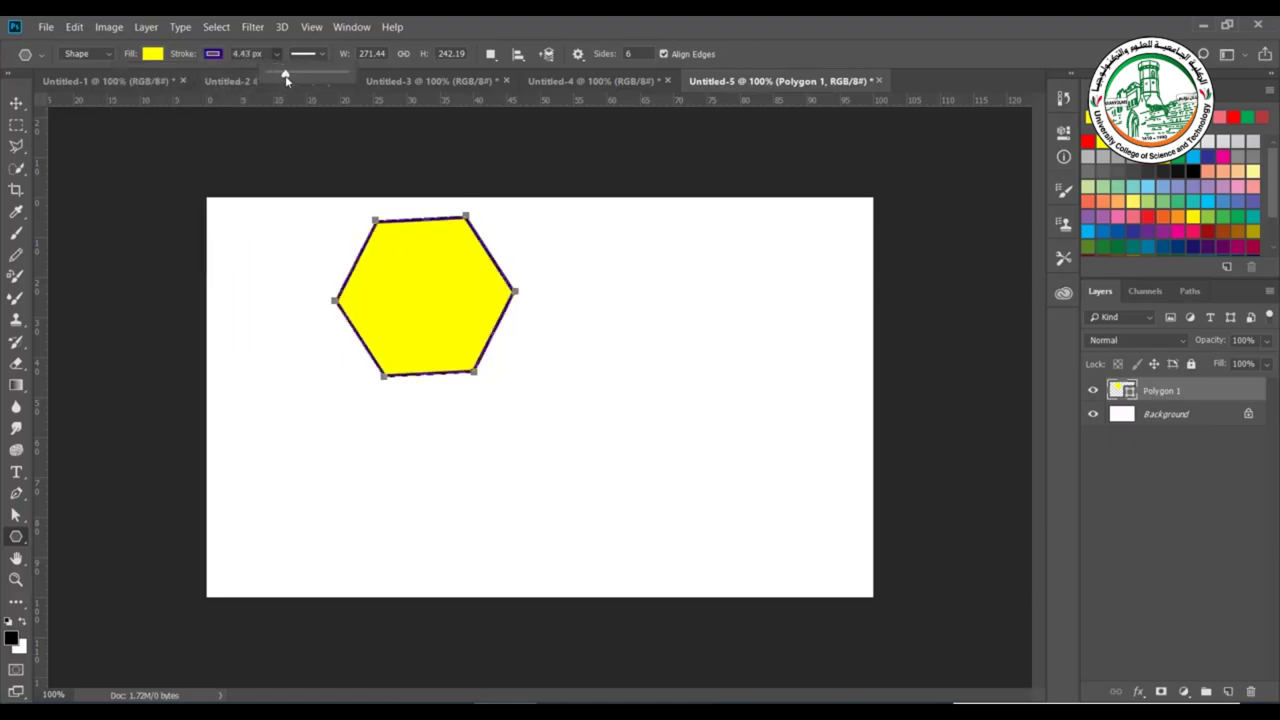
Set the polygon sides to 3 and draw a triangle to the right of the hexagon.
left_click(637, 59)
left_click_drag(607, 347, 585, 428)
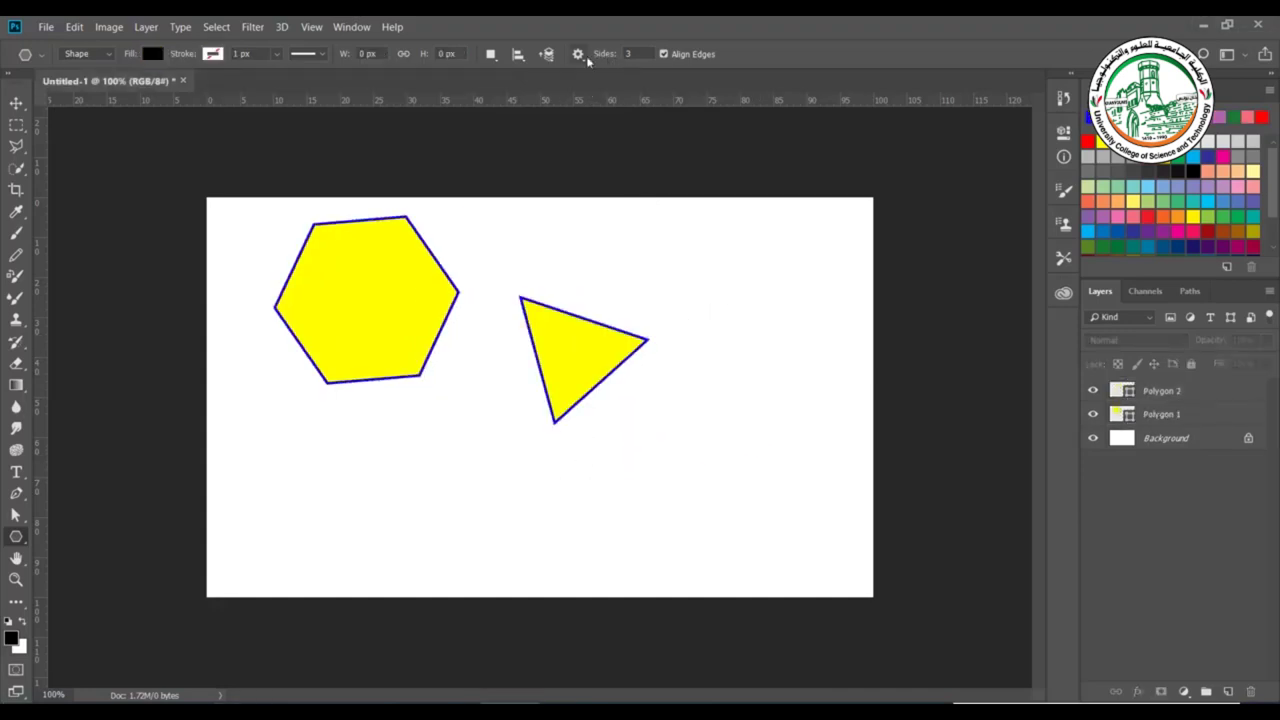
Enable the Star option, draw a three-pointed star about 192 by 211 px, and move it fully onto the canvas right of the triangle.
left_click(578, 54)
left_click(528, 175)
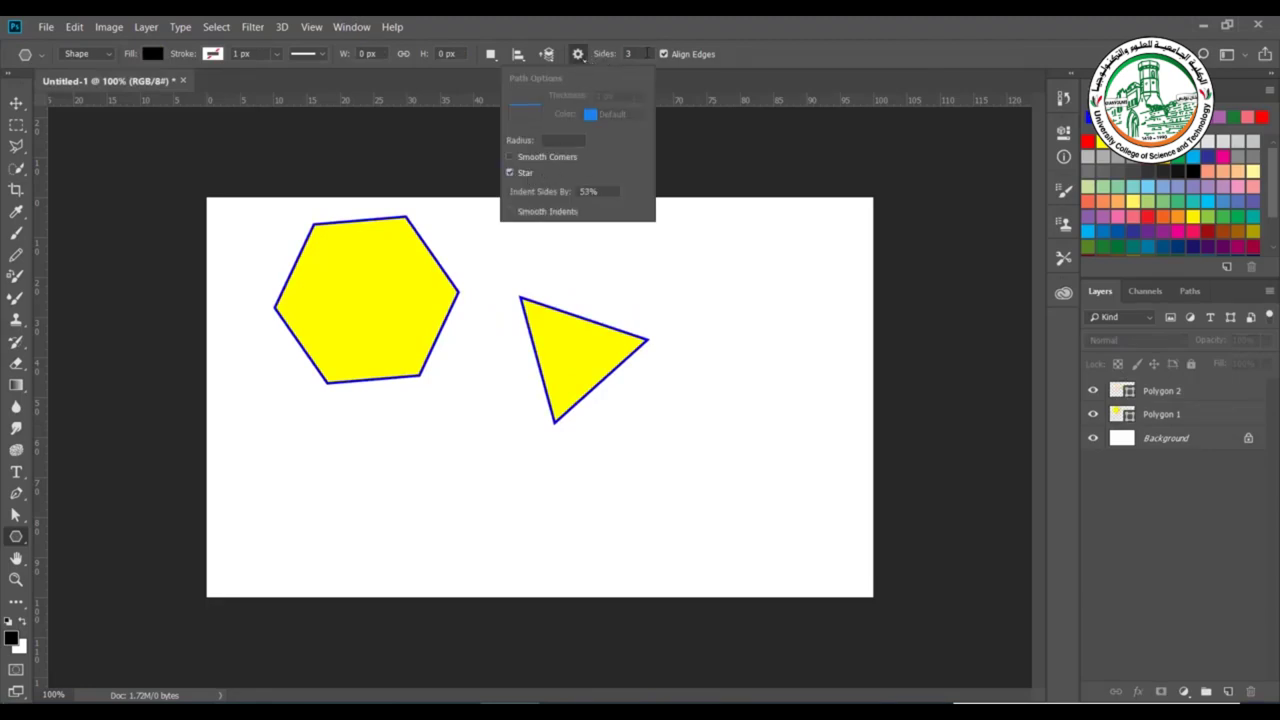
left_click_drag(829, 251, 782, 316)
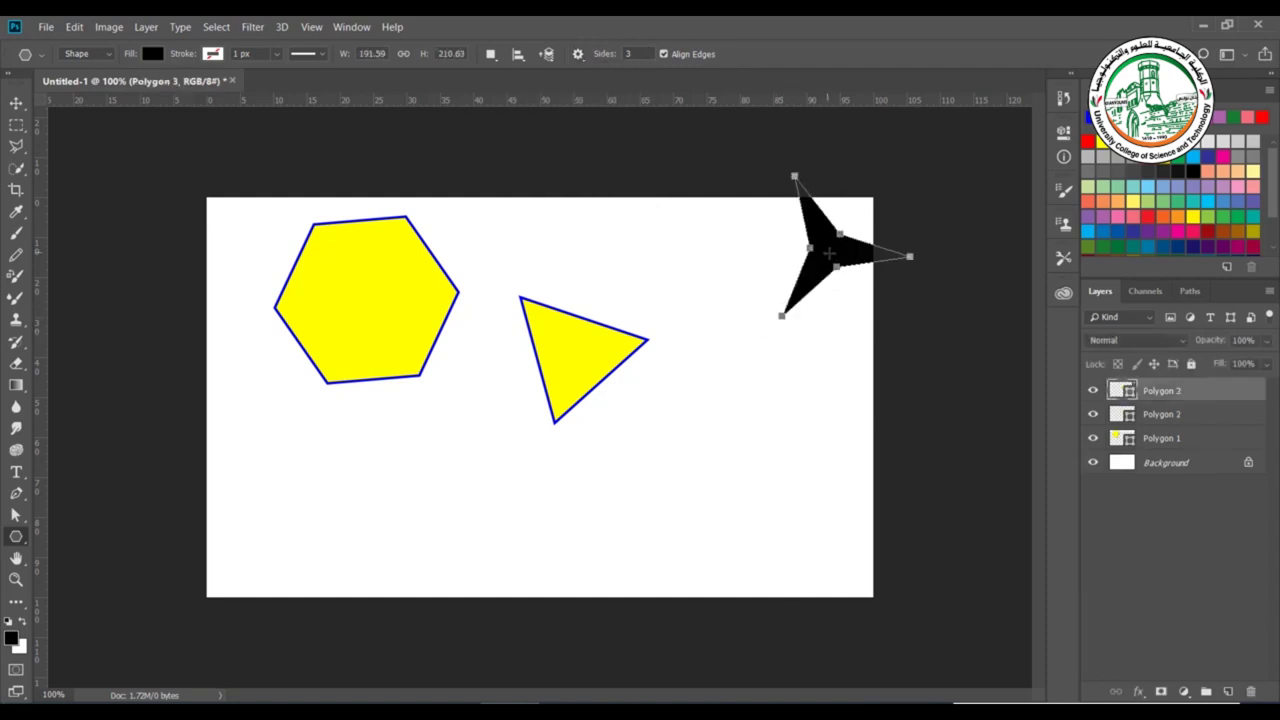
key("v")
left_click_drag(823, 249, 777, 340)
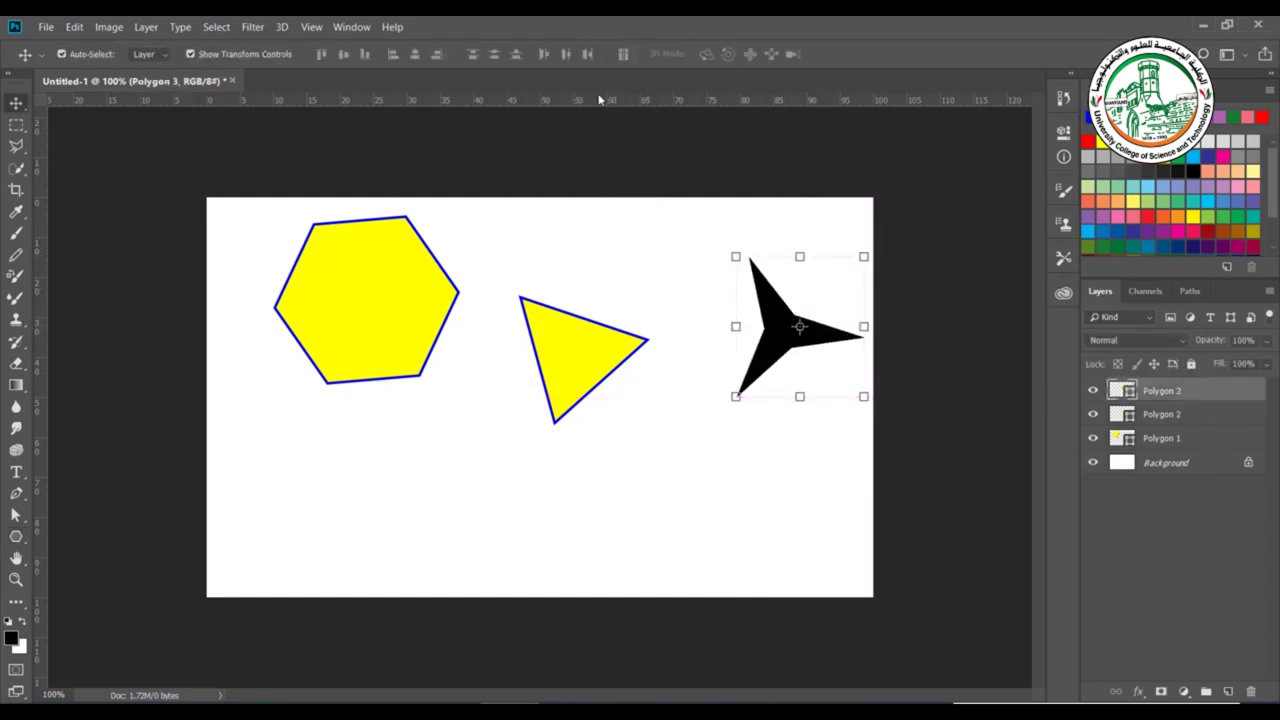
Set the polygon sides to 7 and draw a seven-pointed star about 239 by 237 px in the lower-right part of the canvas.
left_click(16, 537)
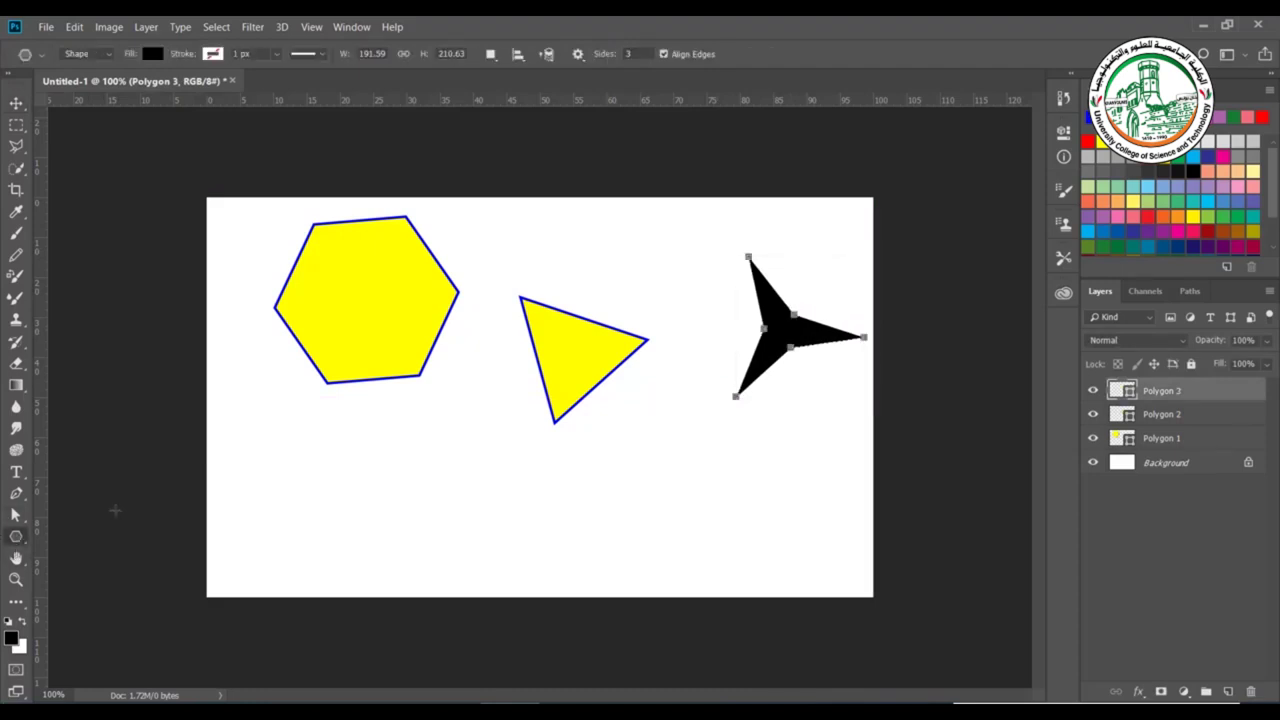
type("7")
left_click(578, 54)
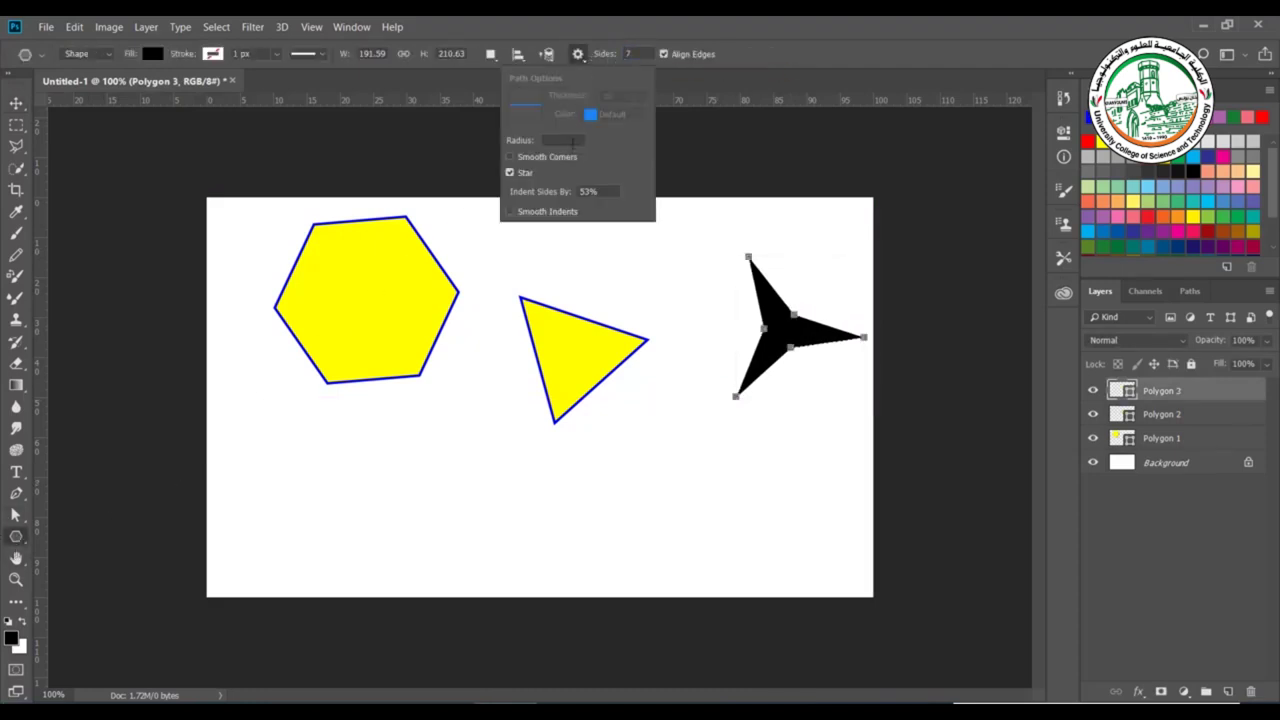
left_click_drag(706, 477, 640, 524)
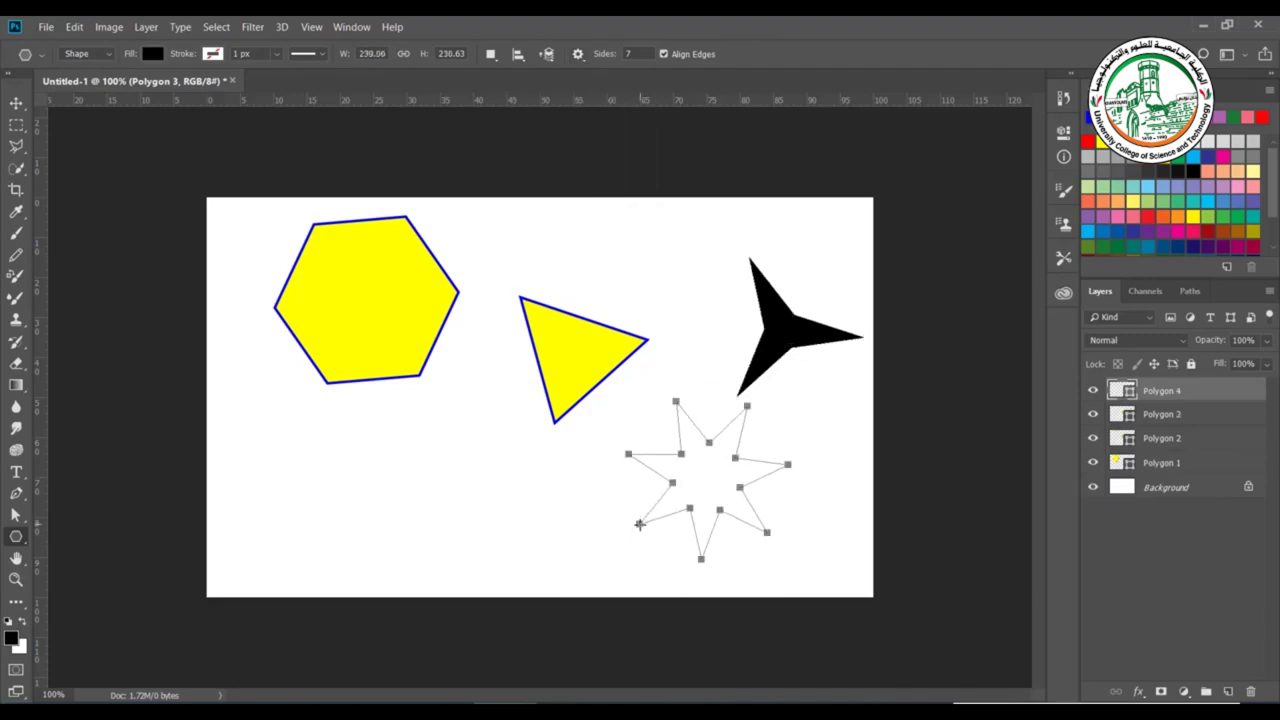
Turn off the Star option and draw another plain polygon below the hexagon and triangle.
left_click(580, 54)
left_click(527, 174)
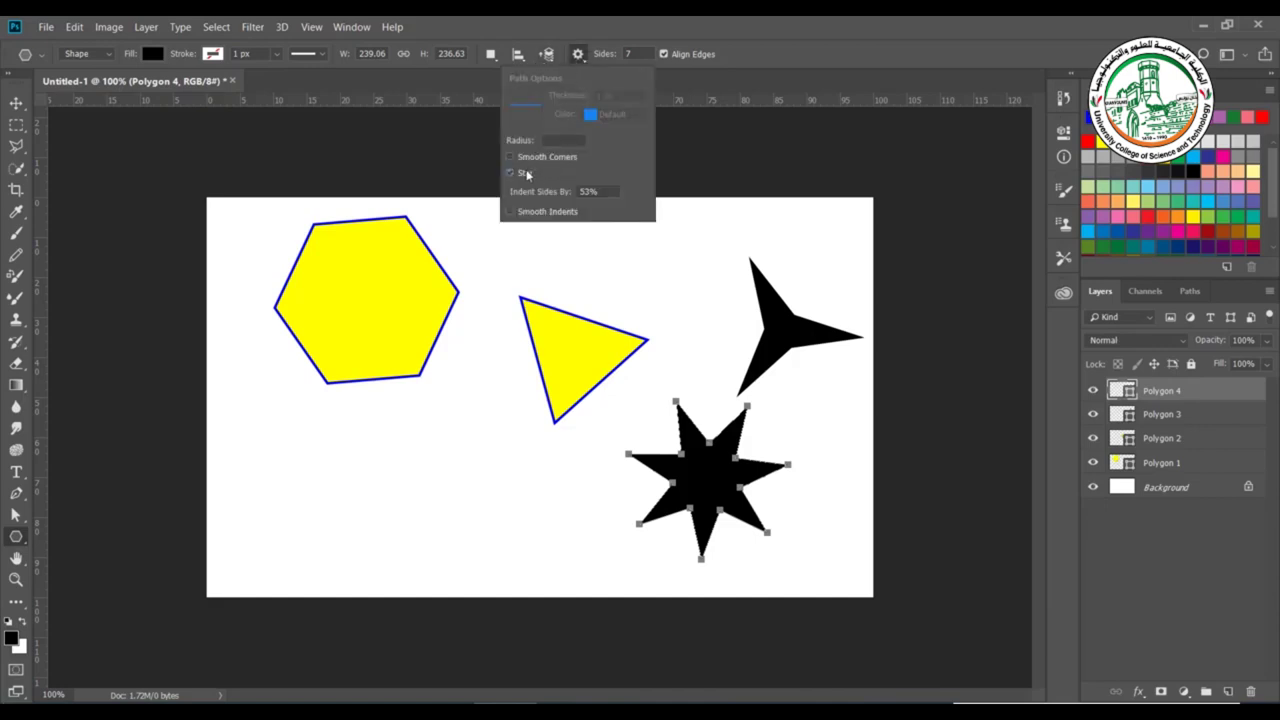
left_click_drag(492, 440, 443, 460)
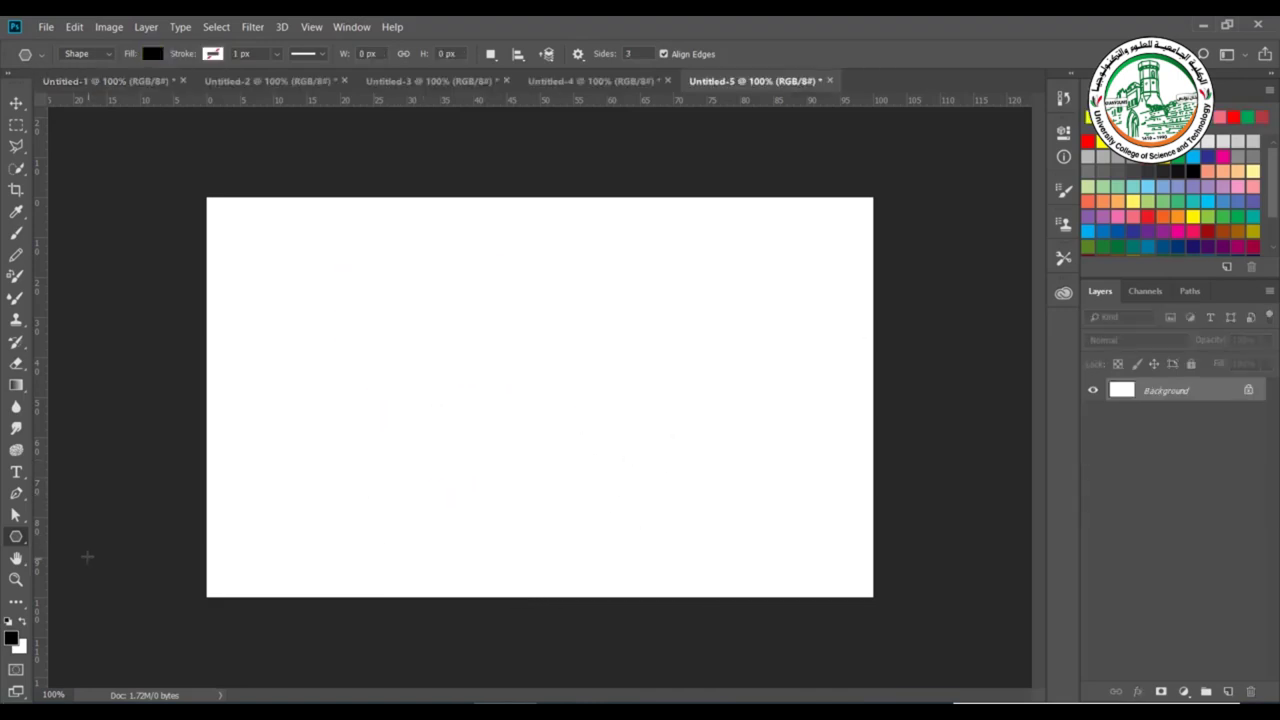
Draw a horizontal line about 681 px long with a 15 px weight across the upper part of the blank canvas.
right_click(12, 538)
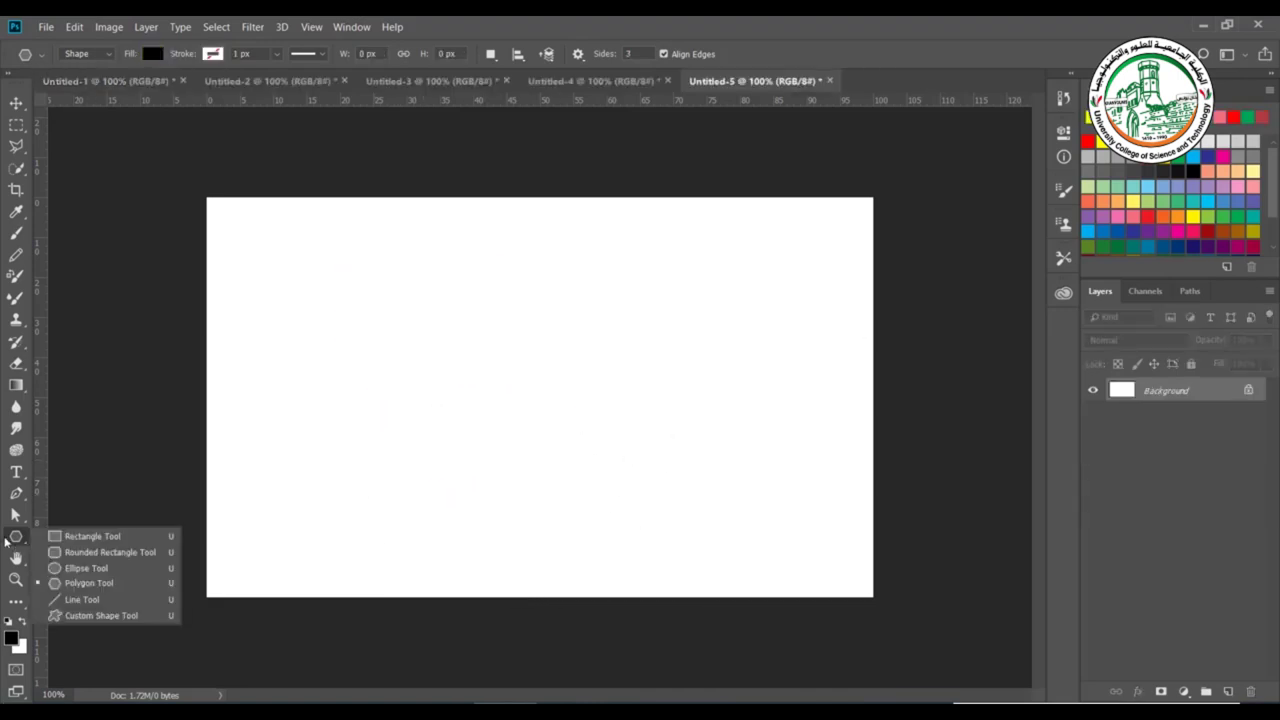
left_click(68, 601)
left_click_drag(264, 324, 720, 338)
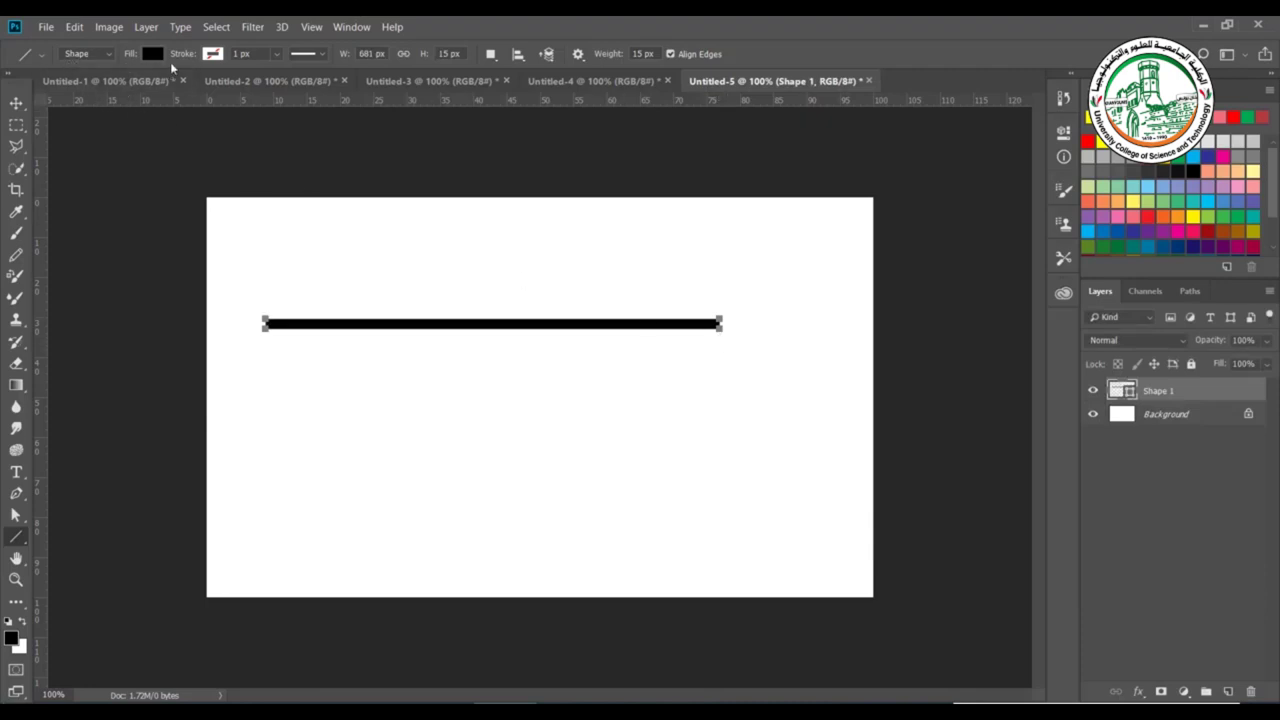
Give the line a yellow fill and a blue stroke 2.51 px wide.
left_click(155, 55)
left_click(72, 141)
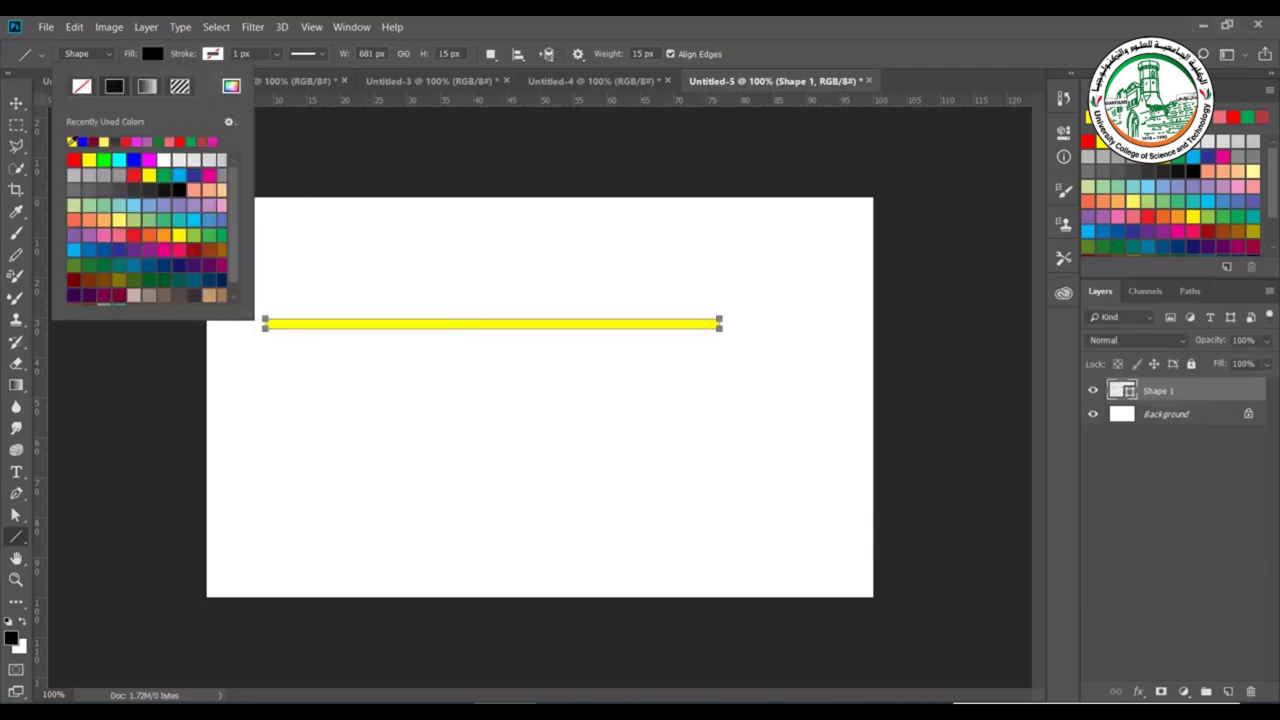
left_click(185, 55)
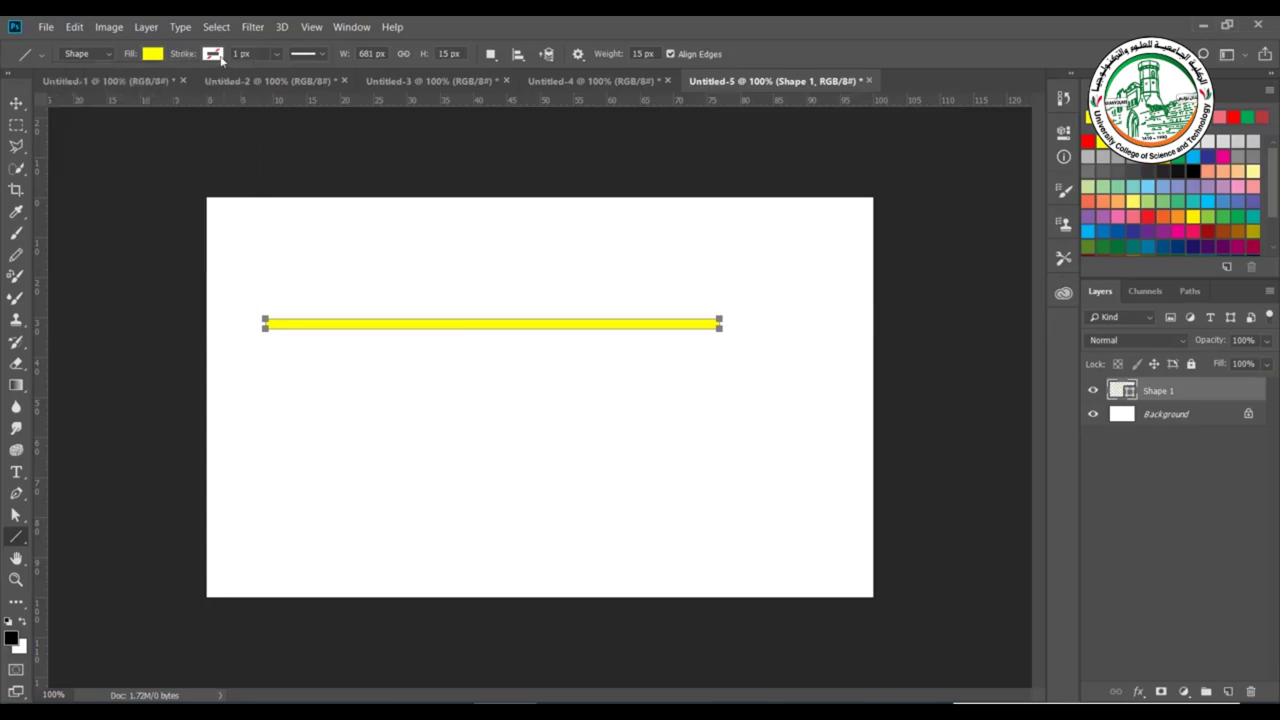
left_click(219, 57)
left_click(146, 141)
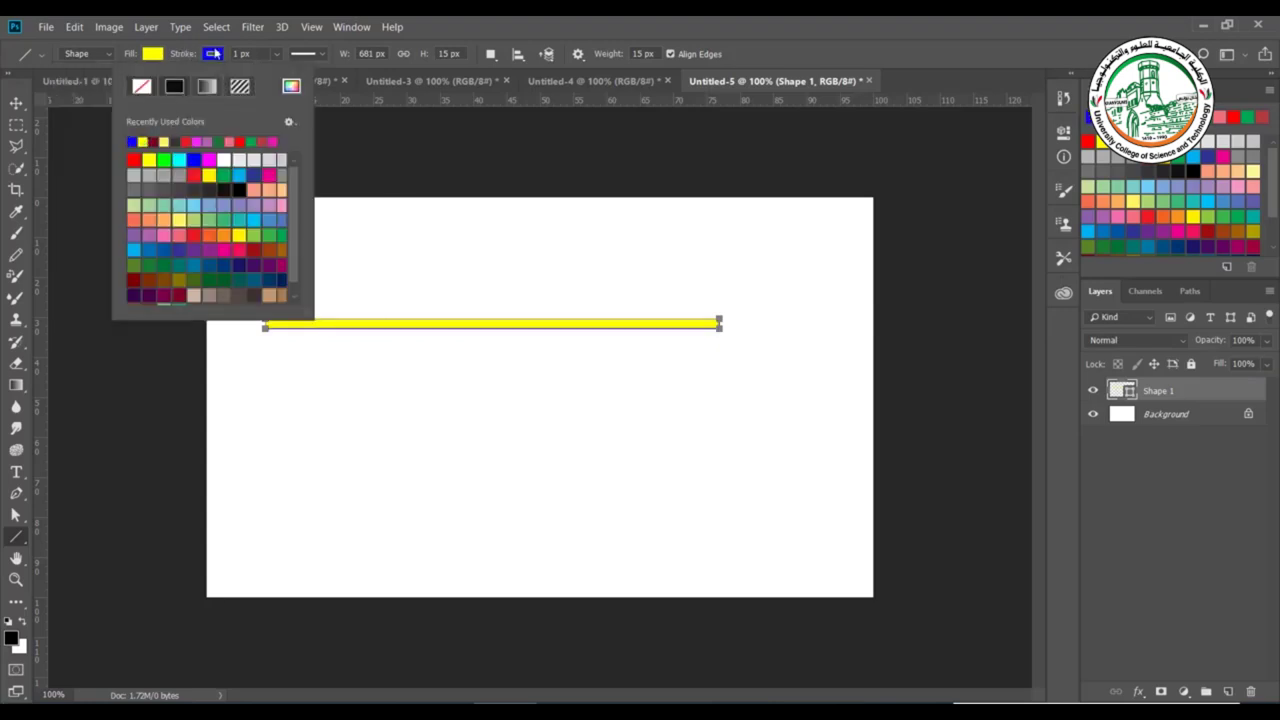
left_click(242, 54)
left_click(277, 54)
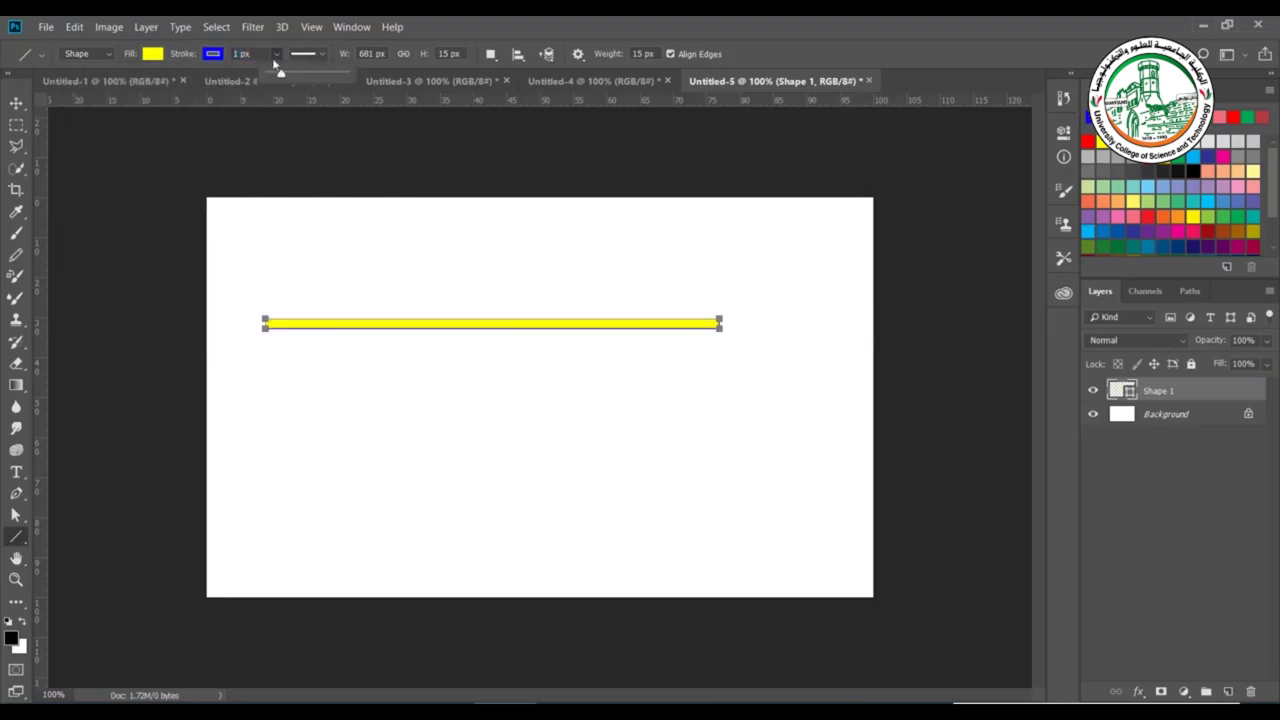
left_click_drag(280, 75, 284, 77)
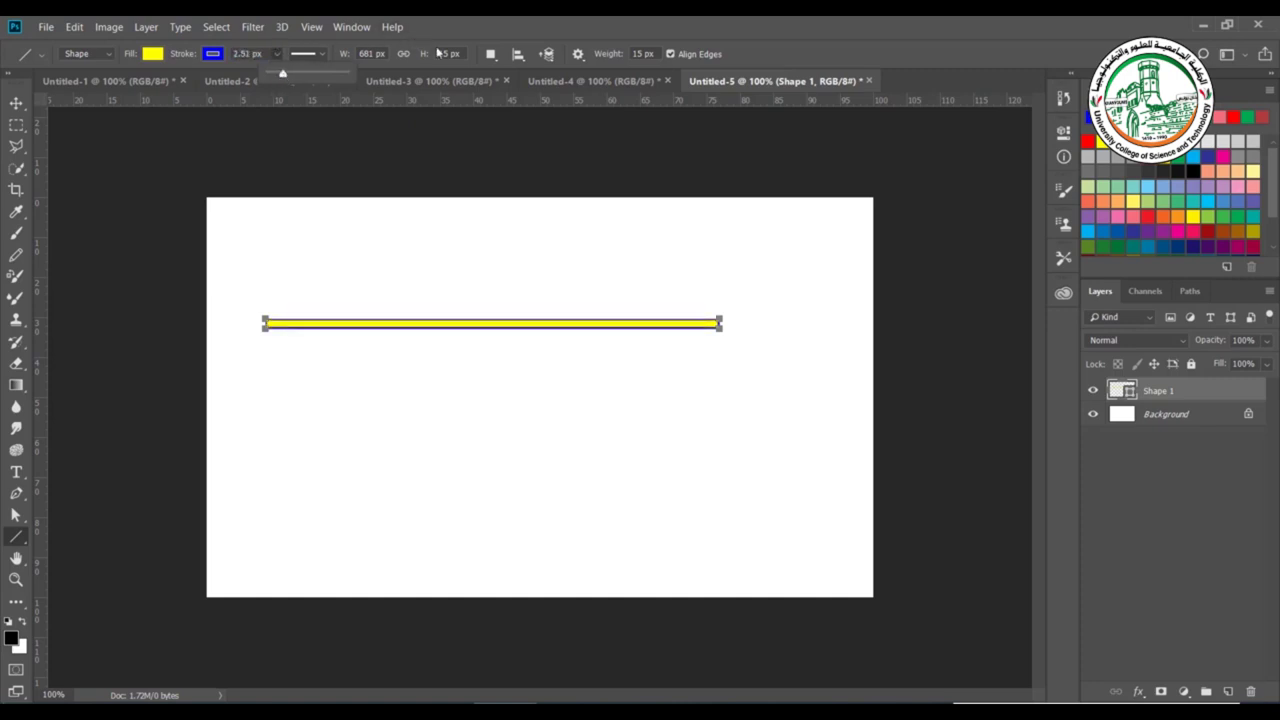
Set the line weight to 3 px, draw a second horizontal line about 615 px long below the first, and choose a recently used stroke color.
left_click(642, 54)
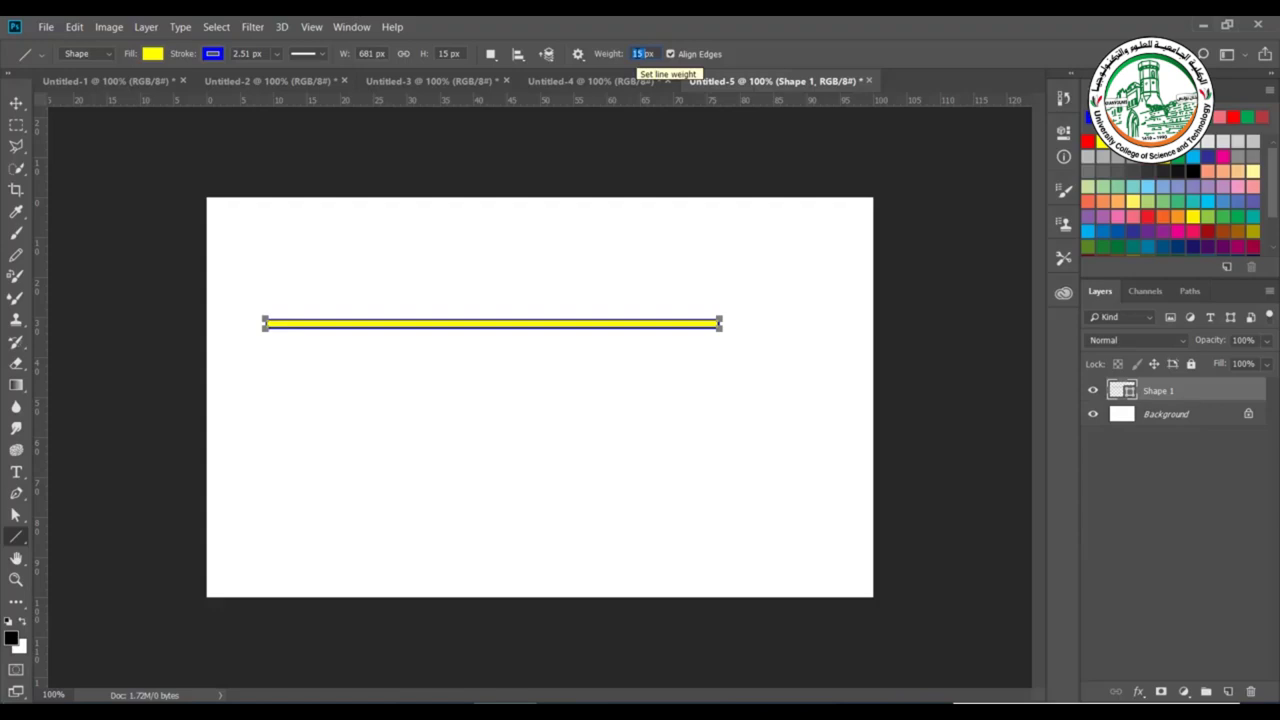
type("3px")
left_click_drag(314, 423, 723, 434)
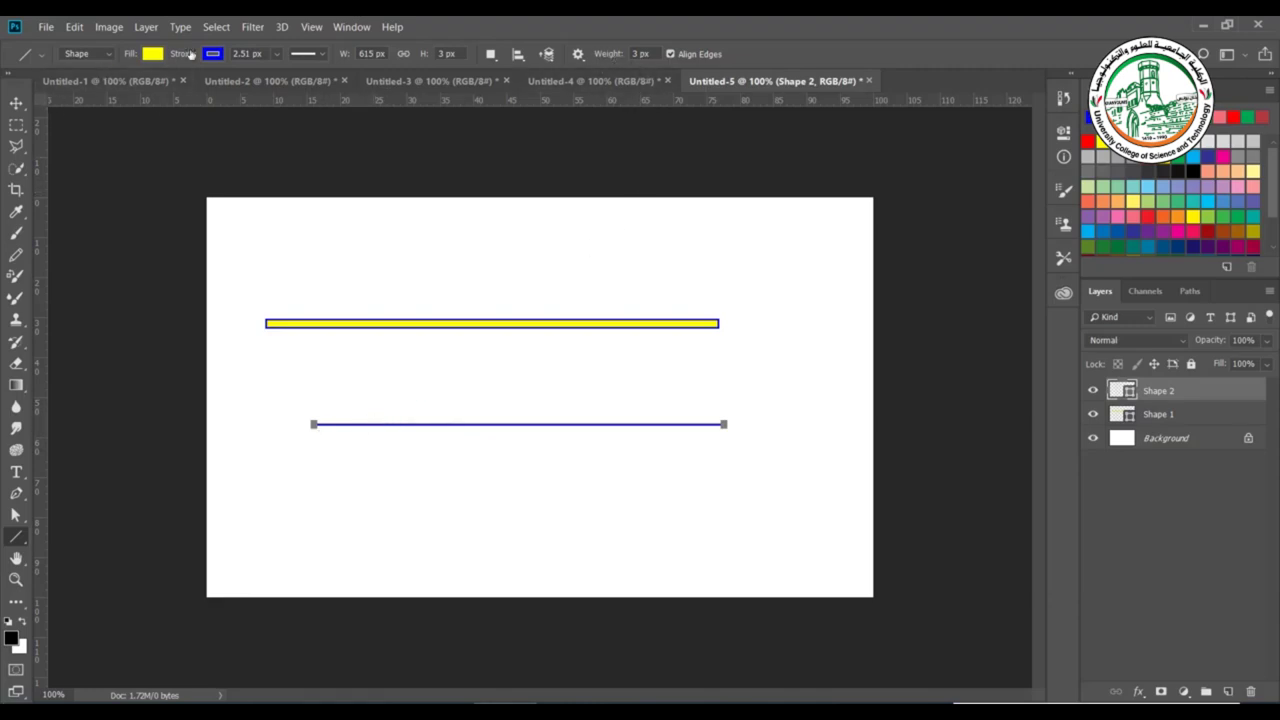
left_click(213, 57)
left_click(164, 141)
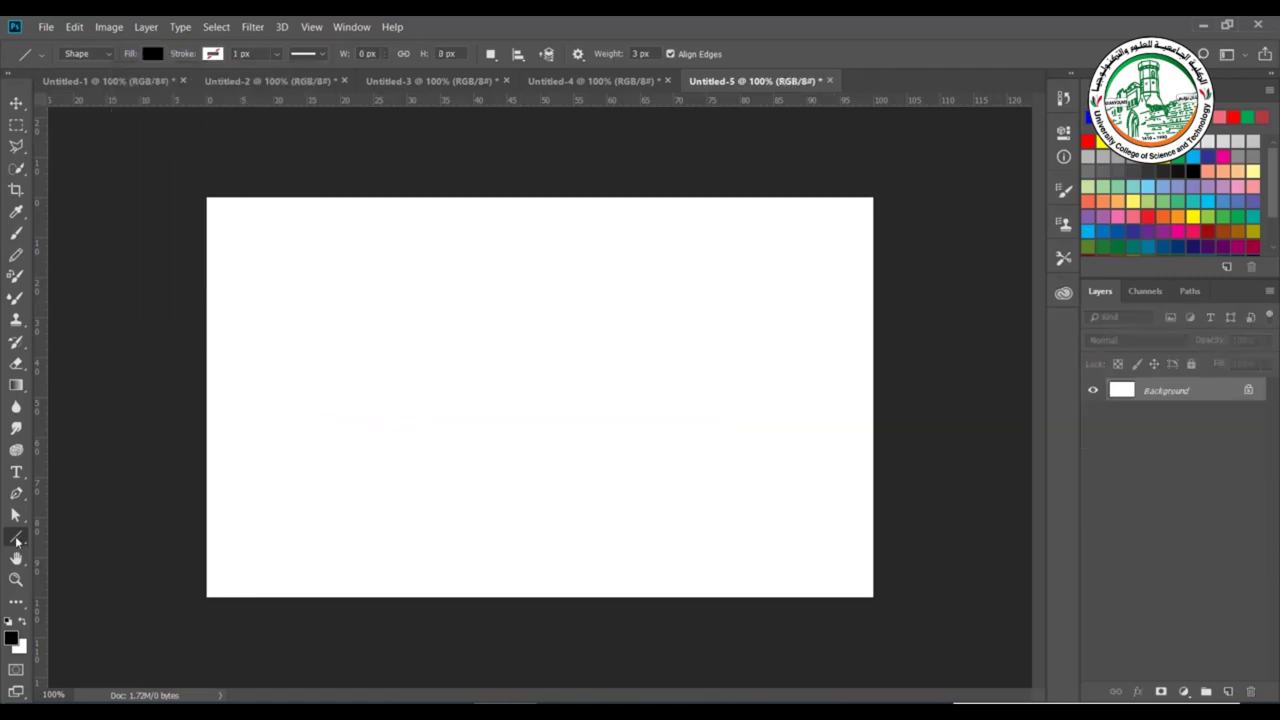
Choose the Custom Shape tool and replace the current shape library with the All set.
right_click(16, 538)
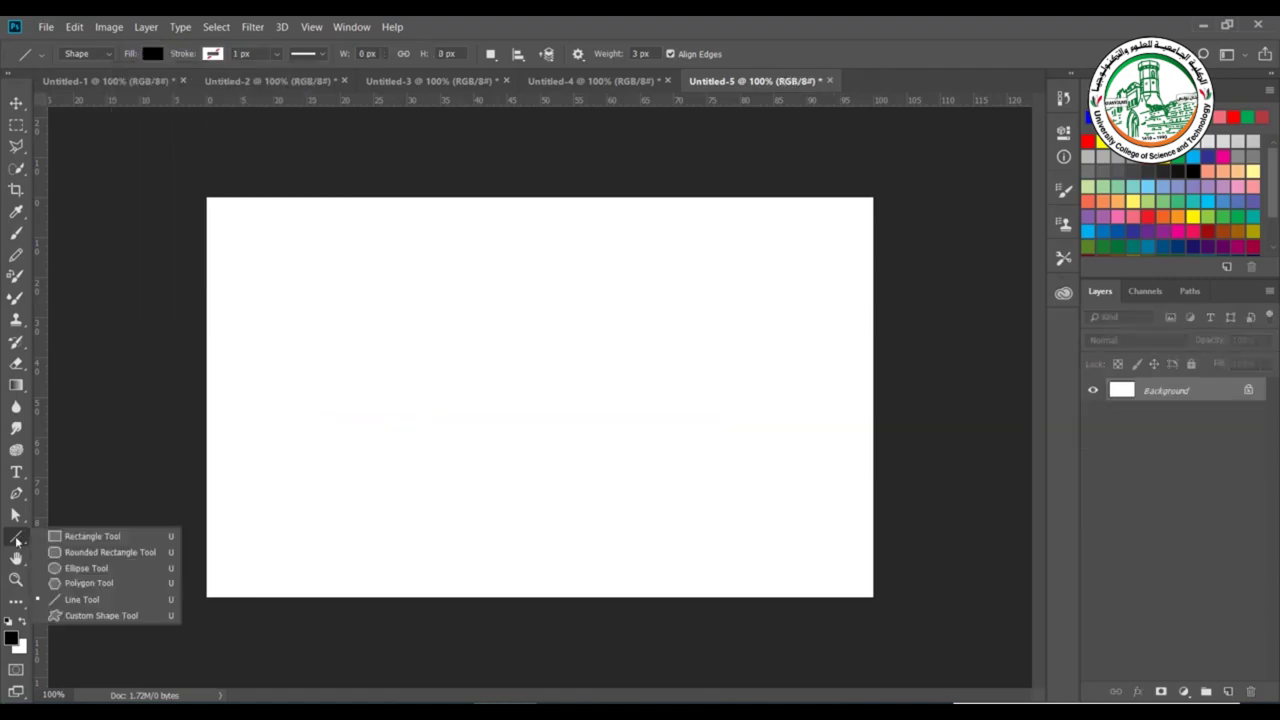
left_click(98, 615)
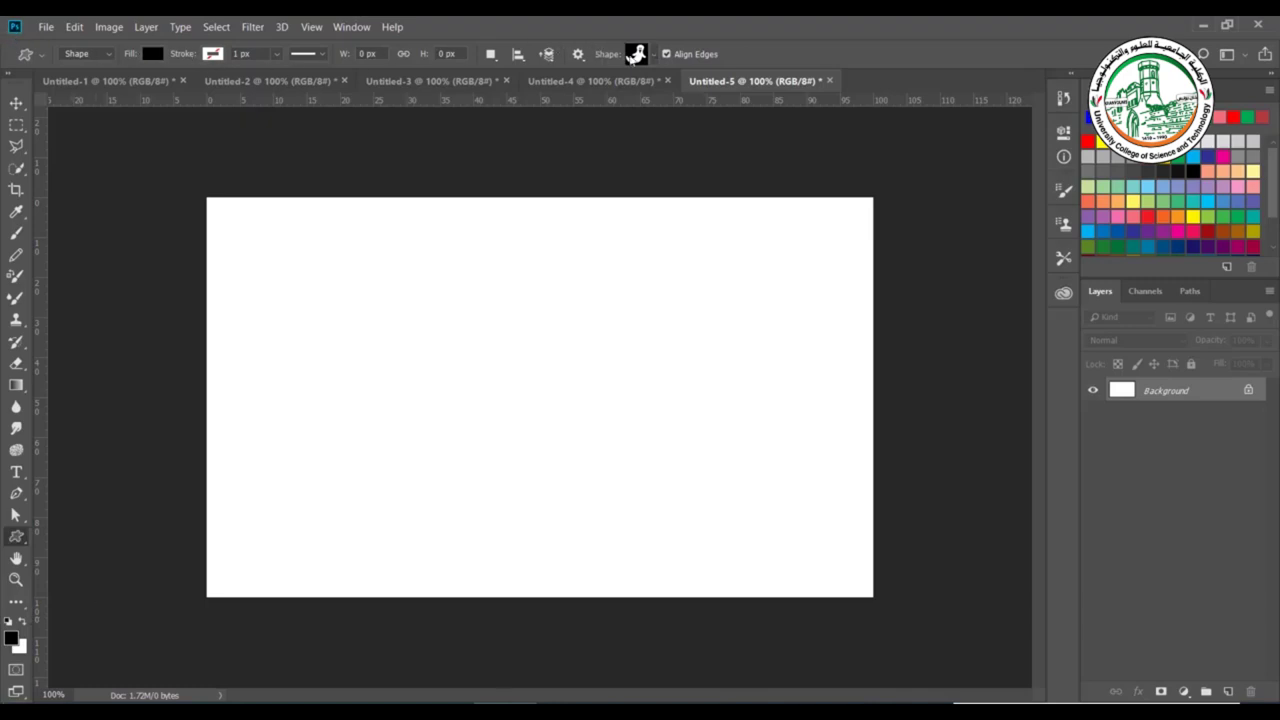
left_click(653, 56)
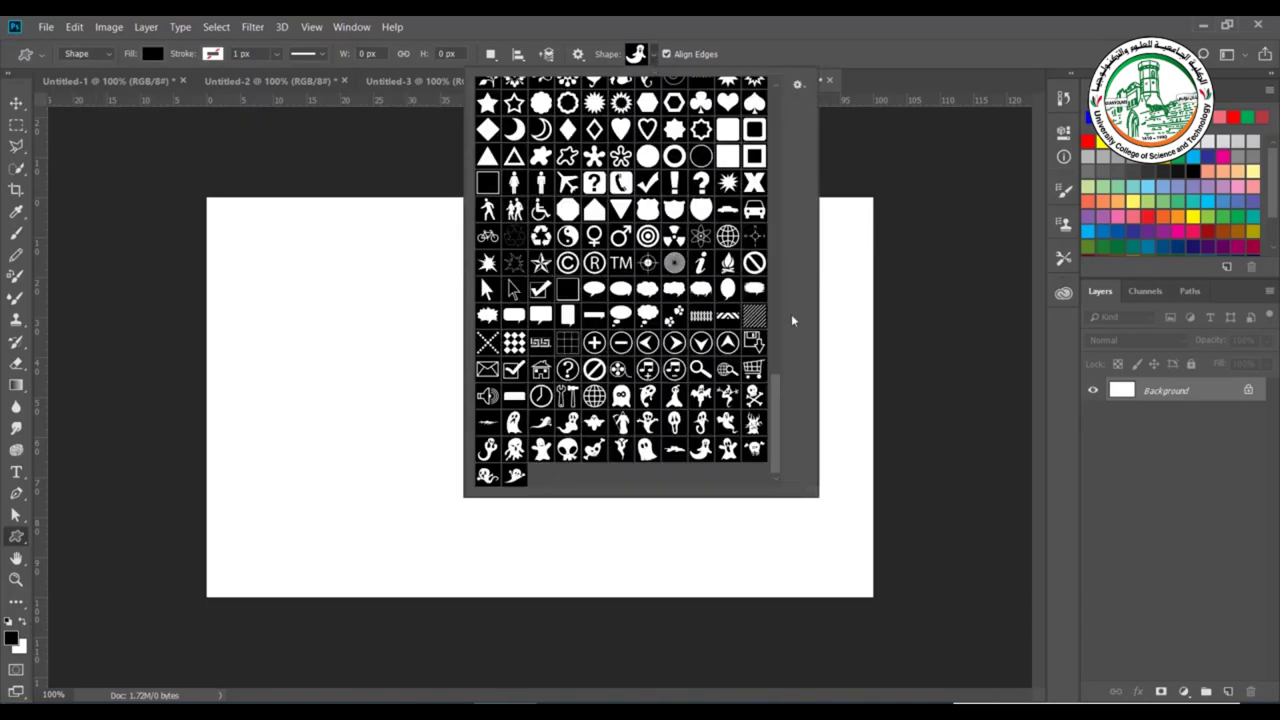
left_click_drag(773, 422, 777, 88)
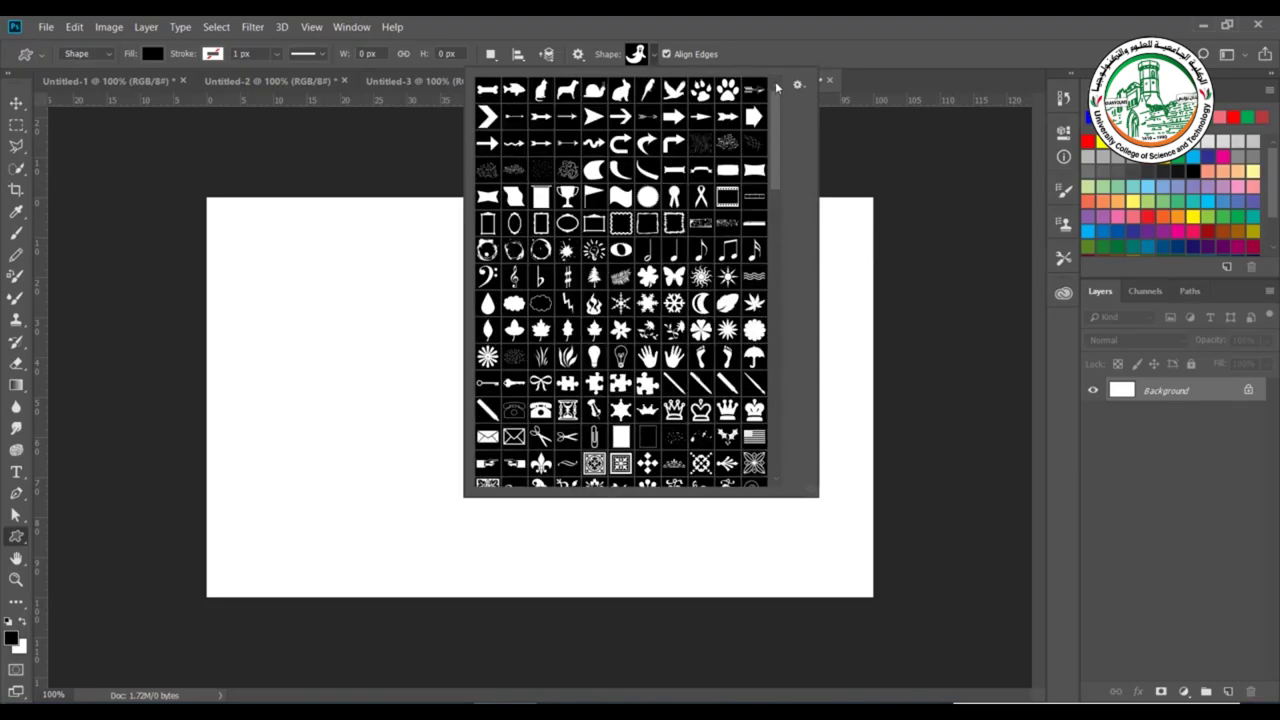
left_click(798, 85)
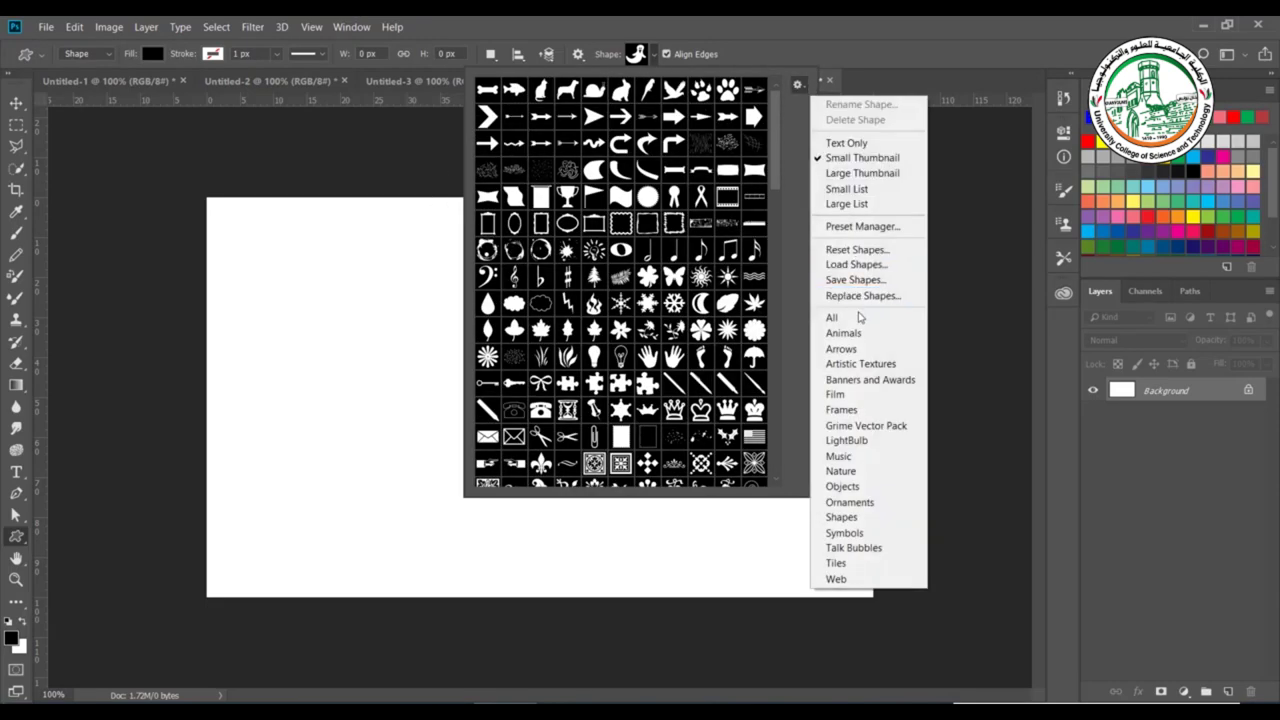
left_click(858, 318)
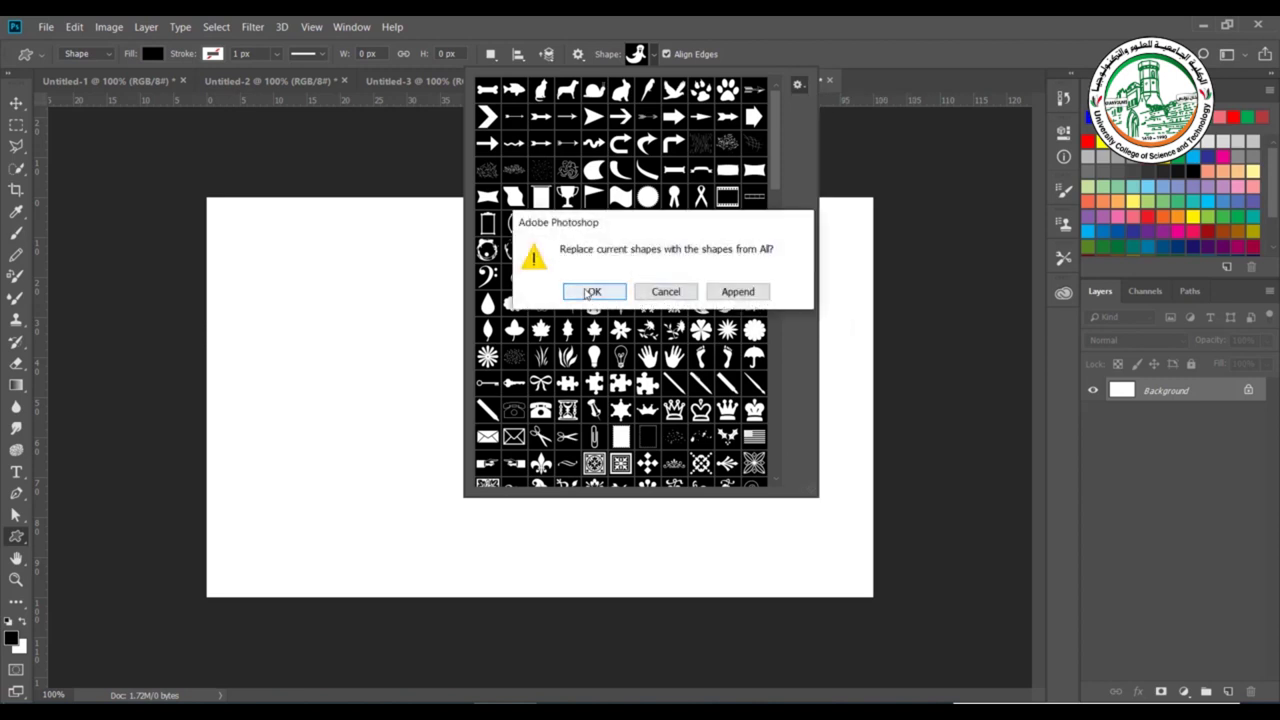
left_click(589, 291)
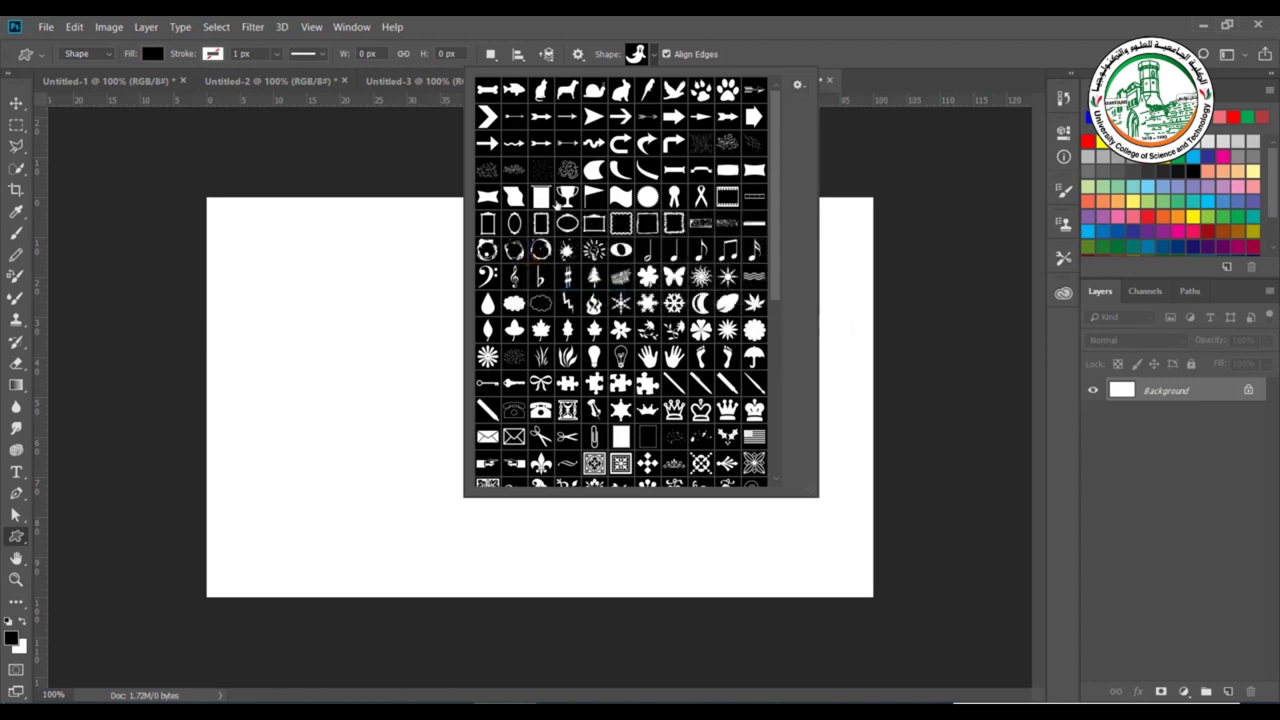
Draw a trophy custom shape about 372 by 357 px in the middle of the canvas and fill it with yellow.
double_click(566, 198)
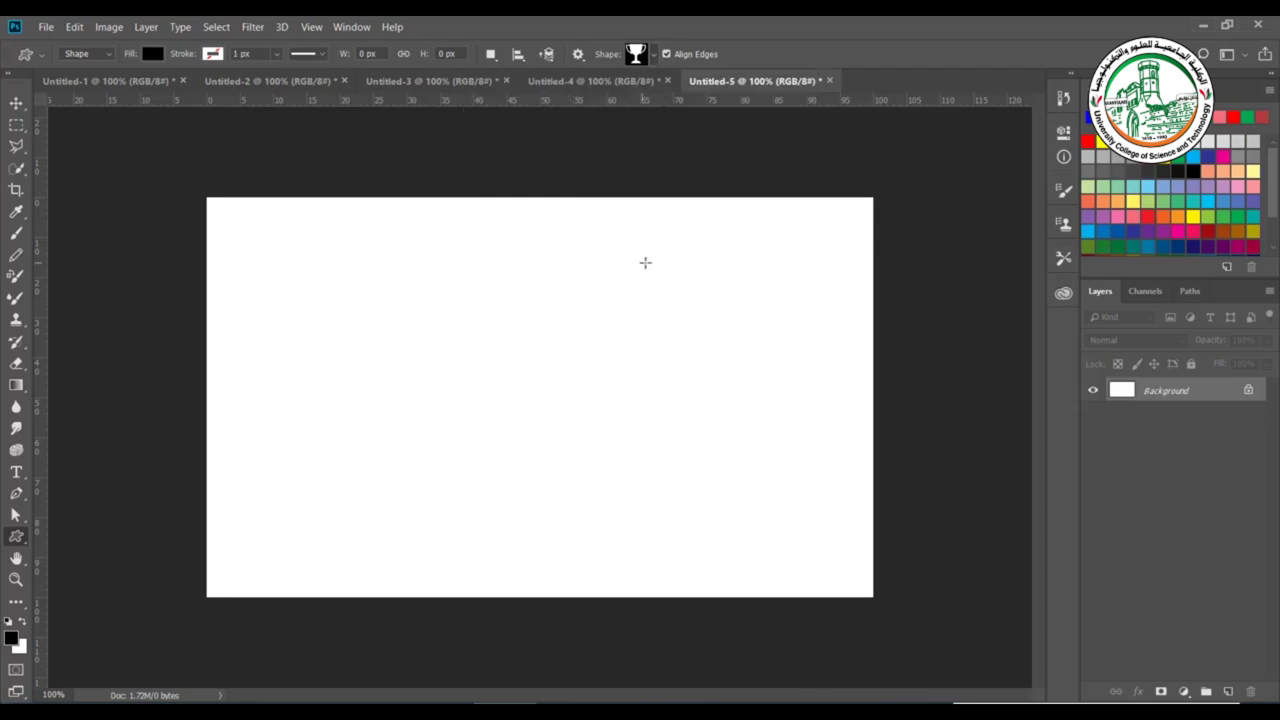
left_click_drag(653, 261, 404, 550)
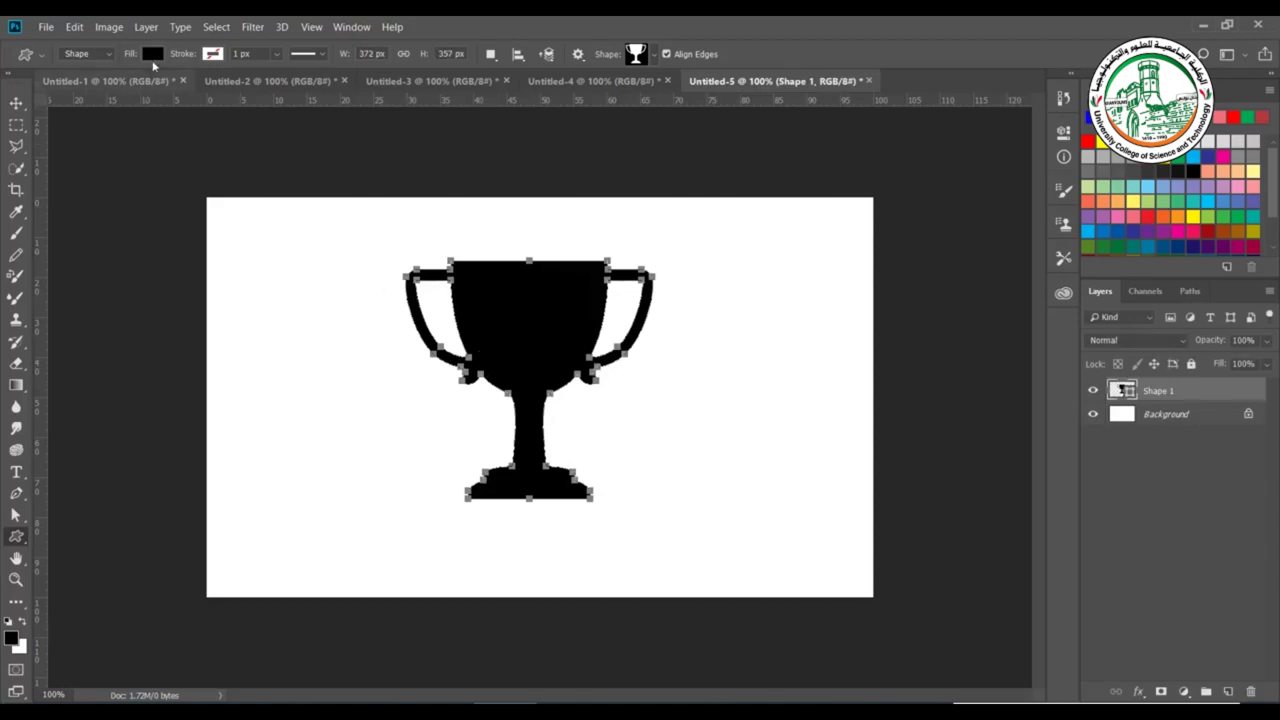
left_click(153, 54)
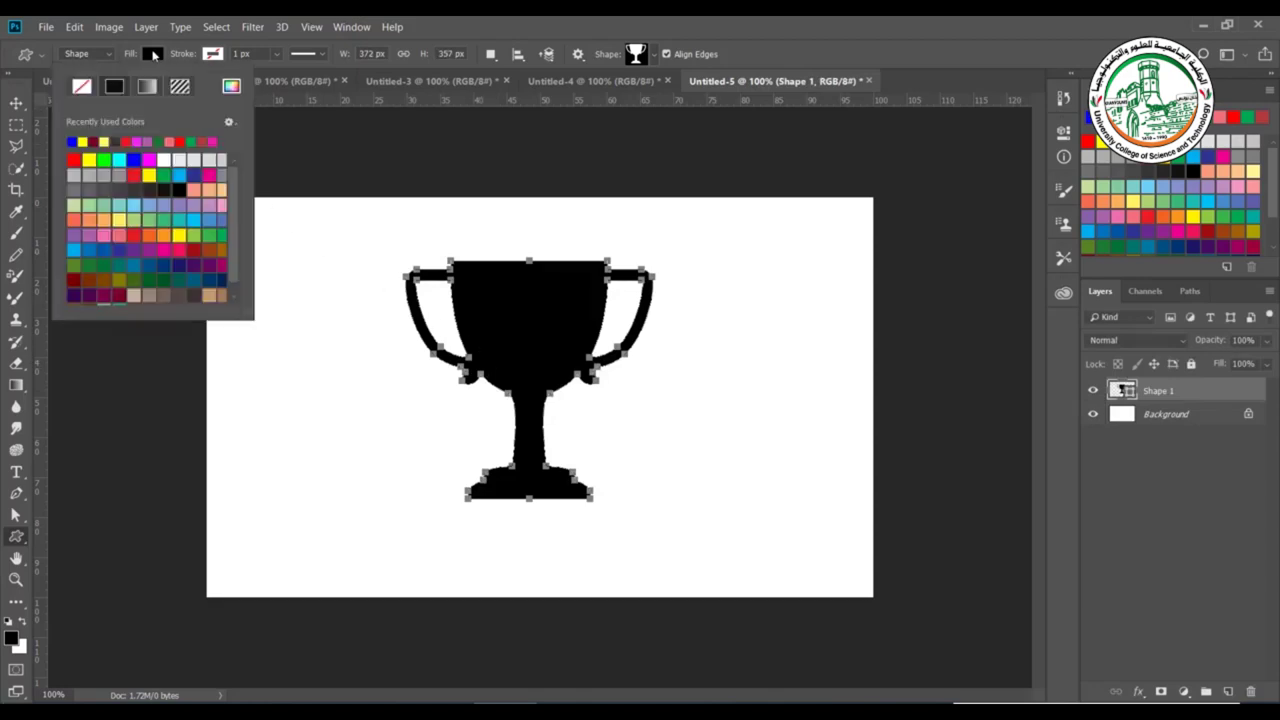
left_click(84, 141)
Give the trophy a red-to-green gradient stroke 6.99 px wide and deselect it.
left_click(214, 54)
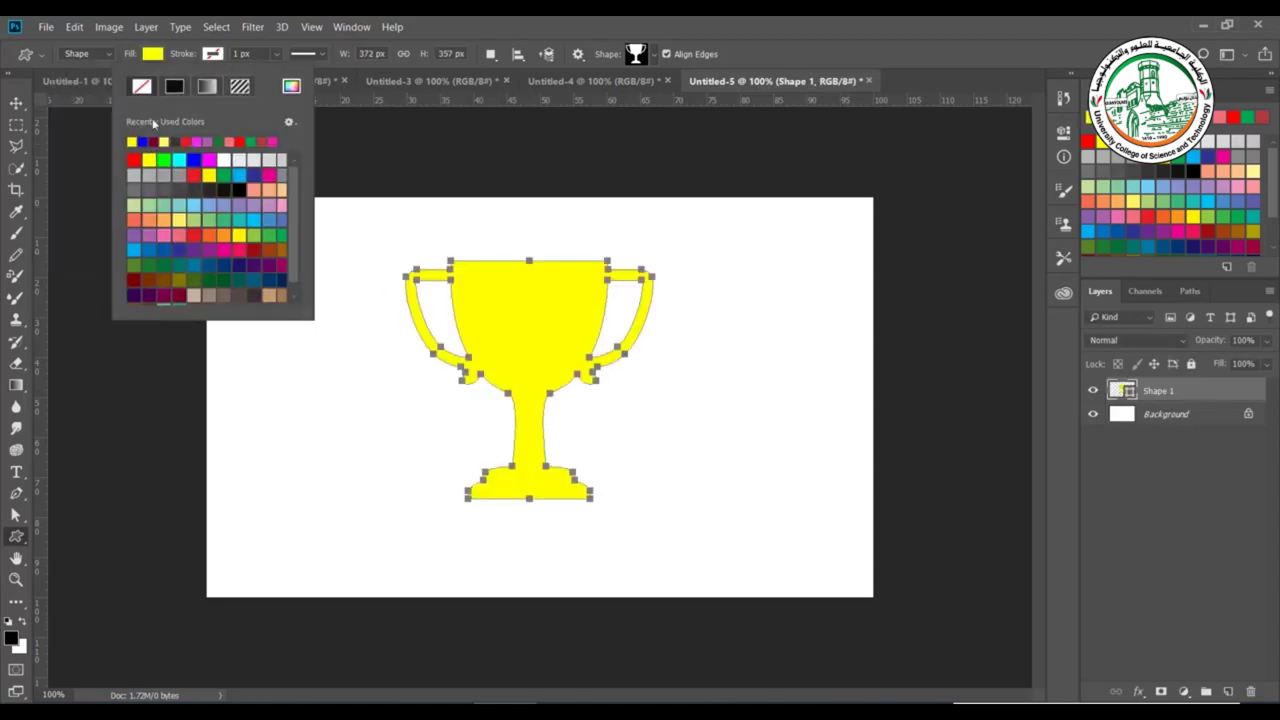
left_click(207, 87)
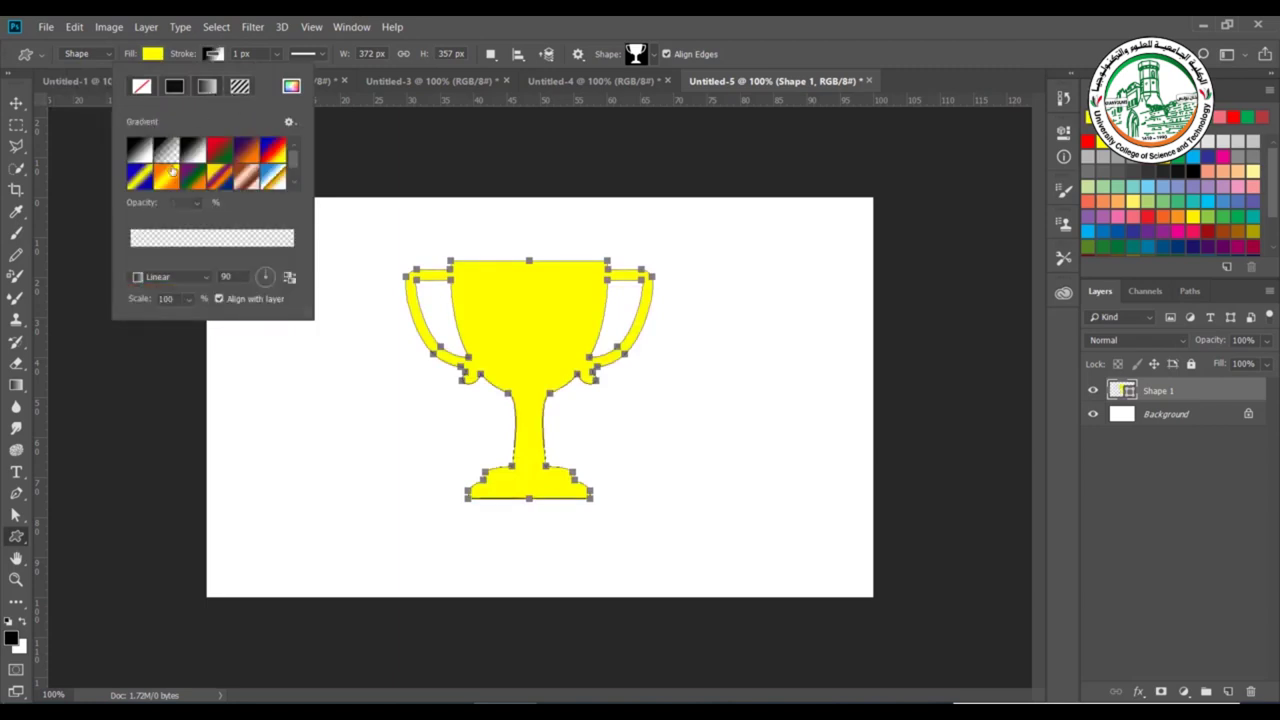
left_click(221, 150)
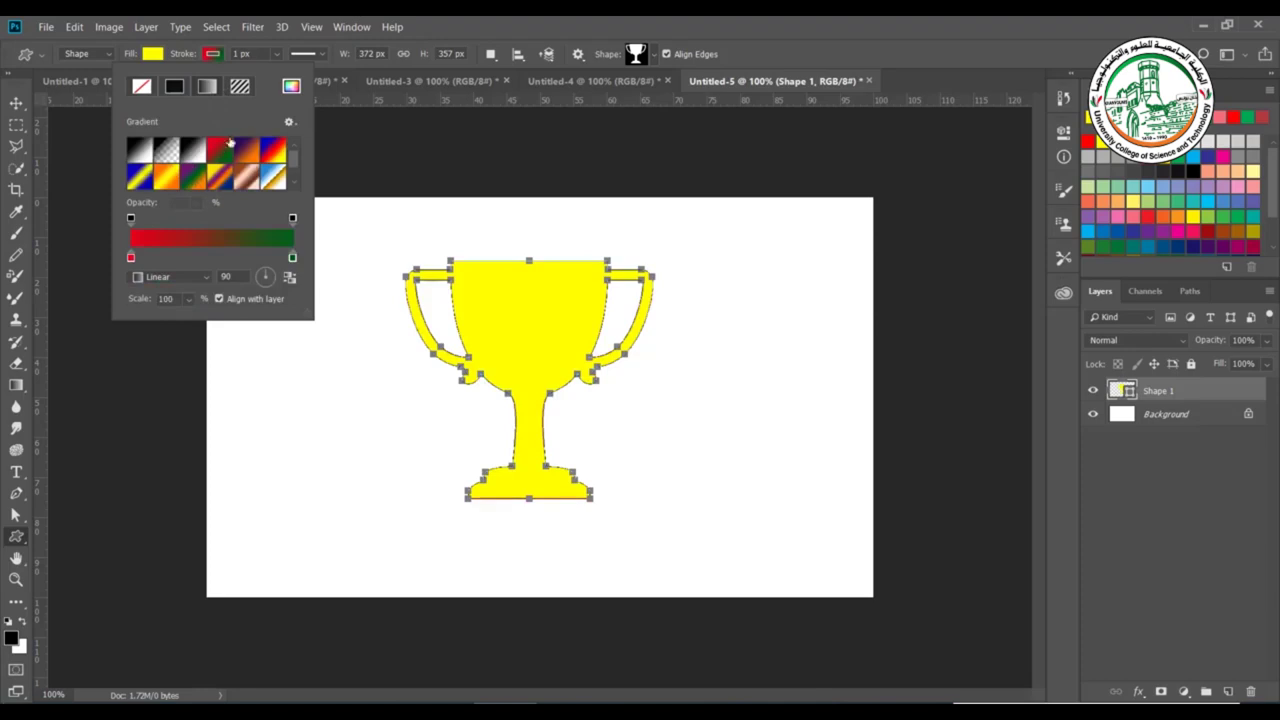
left_click(276, 54)
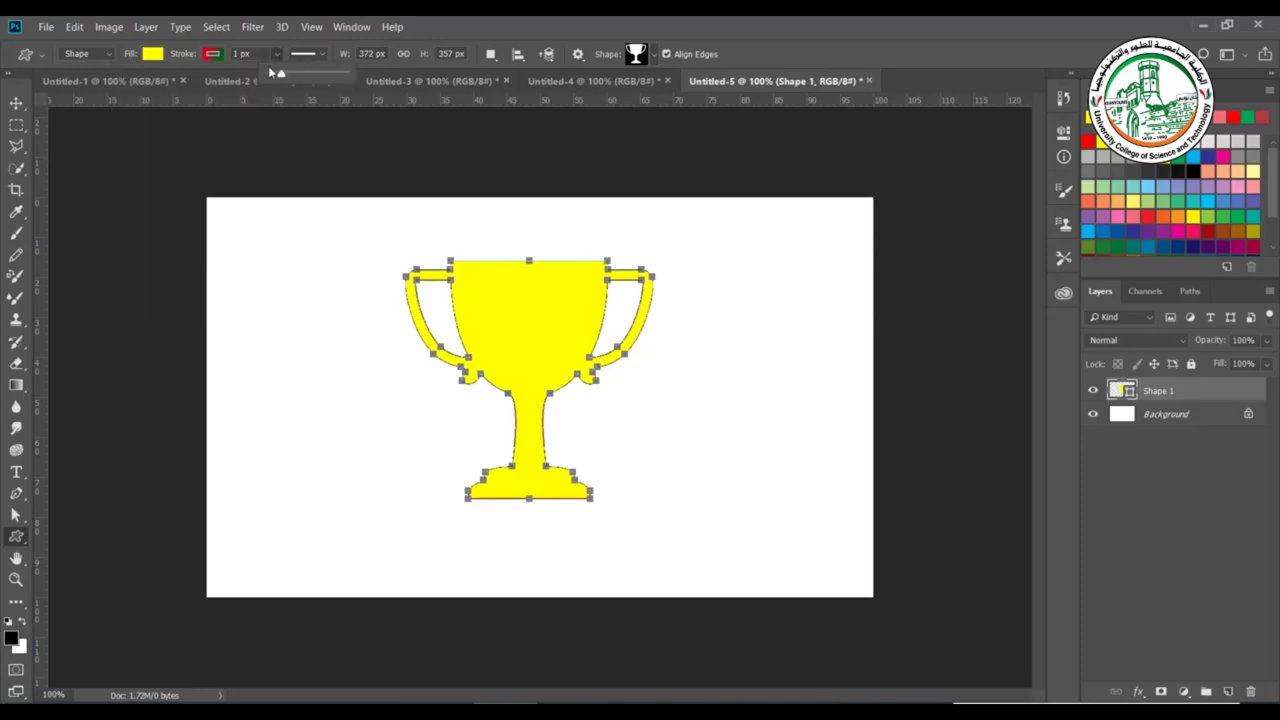
left_click_drag(268, 75, 289, 76)
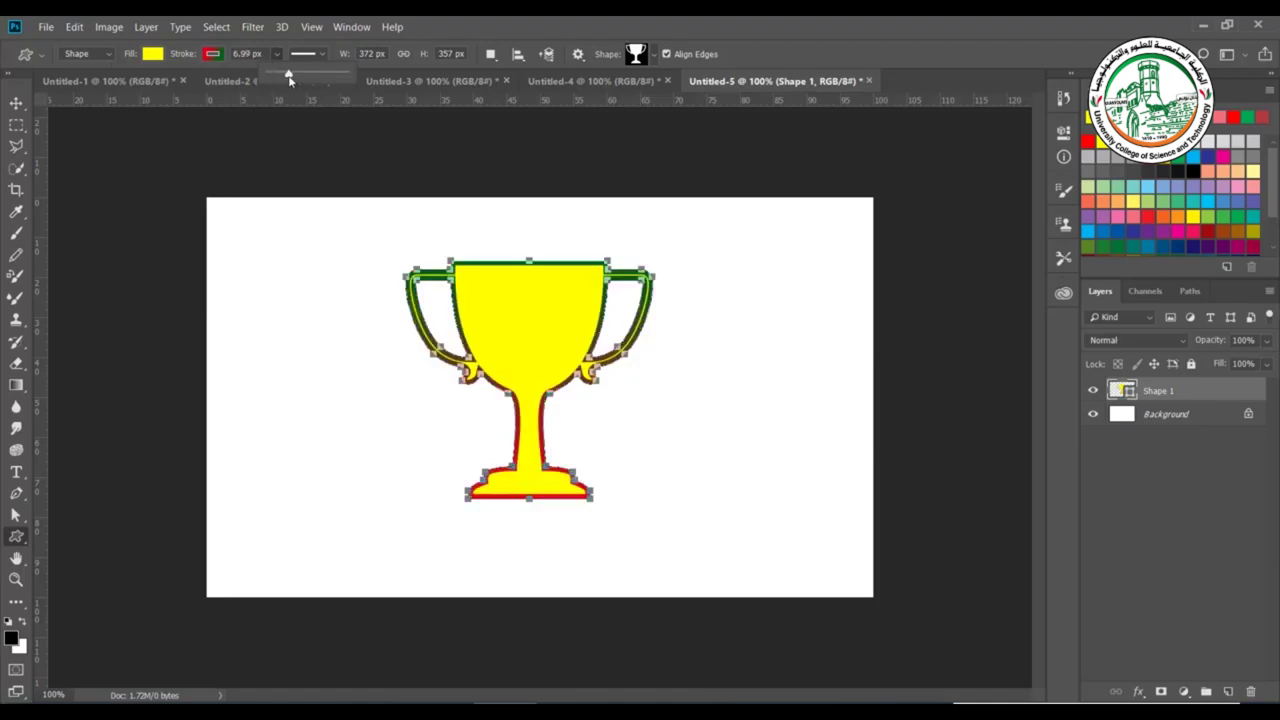
left_click(16, 103)
left_click(280, 348)
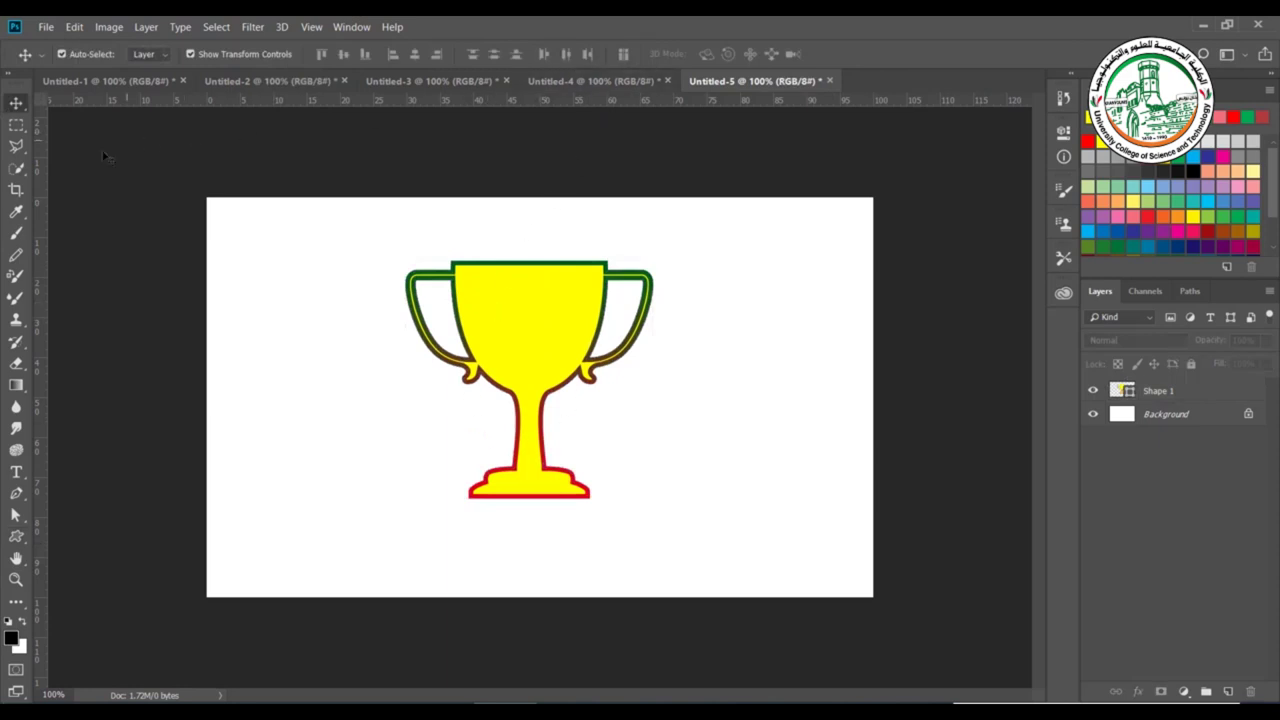
Open the Preset Manager for custom shapes from the Custom Shape tool's shape library and start loading a shape file.
left_click(16, 536)
left_click(641, 54)
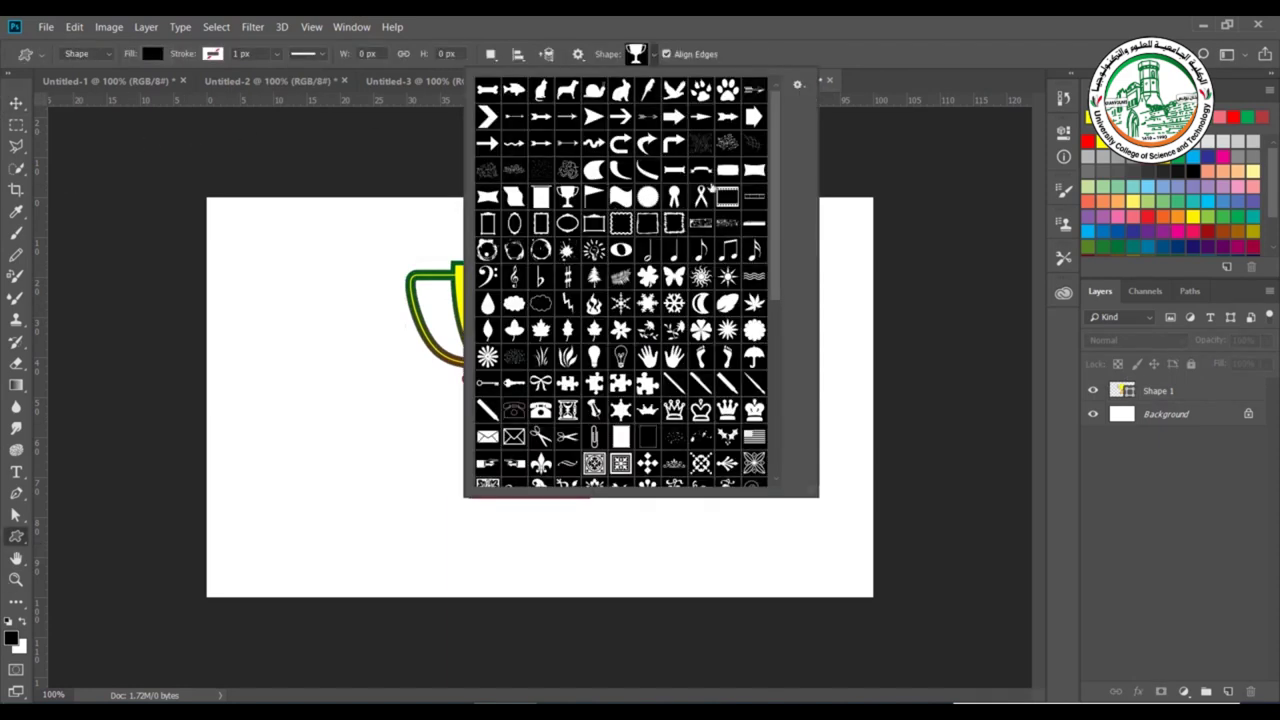
left_click(798, 85)
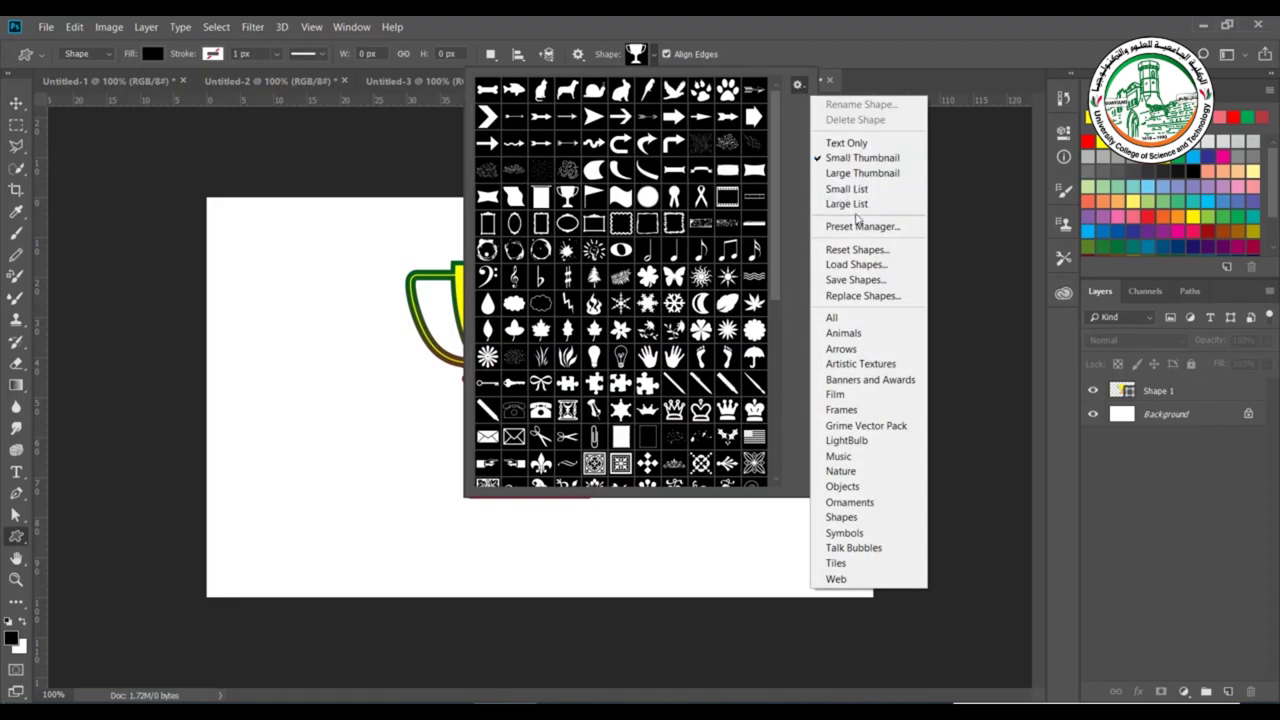
left_click(860, 226)
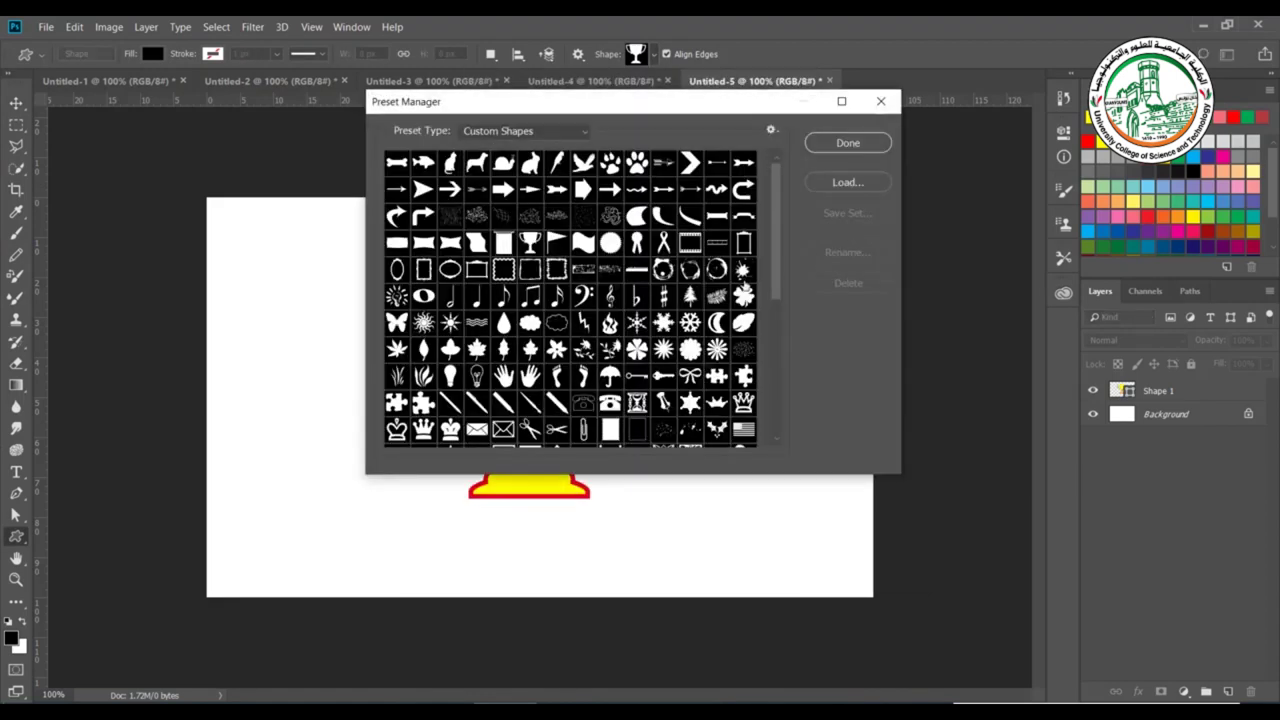
left_click(812, 184)
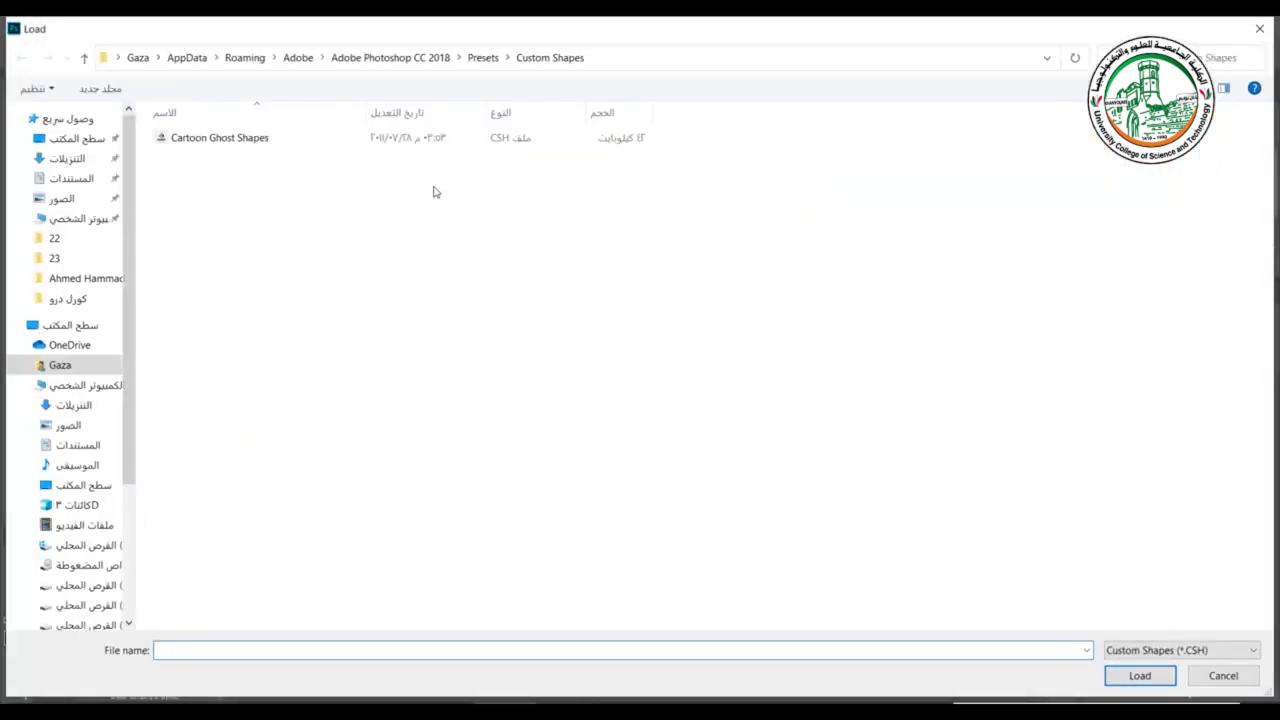
Copy the Isolated Black Frame Shapes file from File Explorer into Photoshop's Custom Shapes folder, load it, and close the Preset Manager.
key("alt+Tab")
left_click(838, 263)
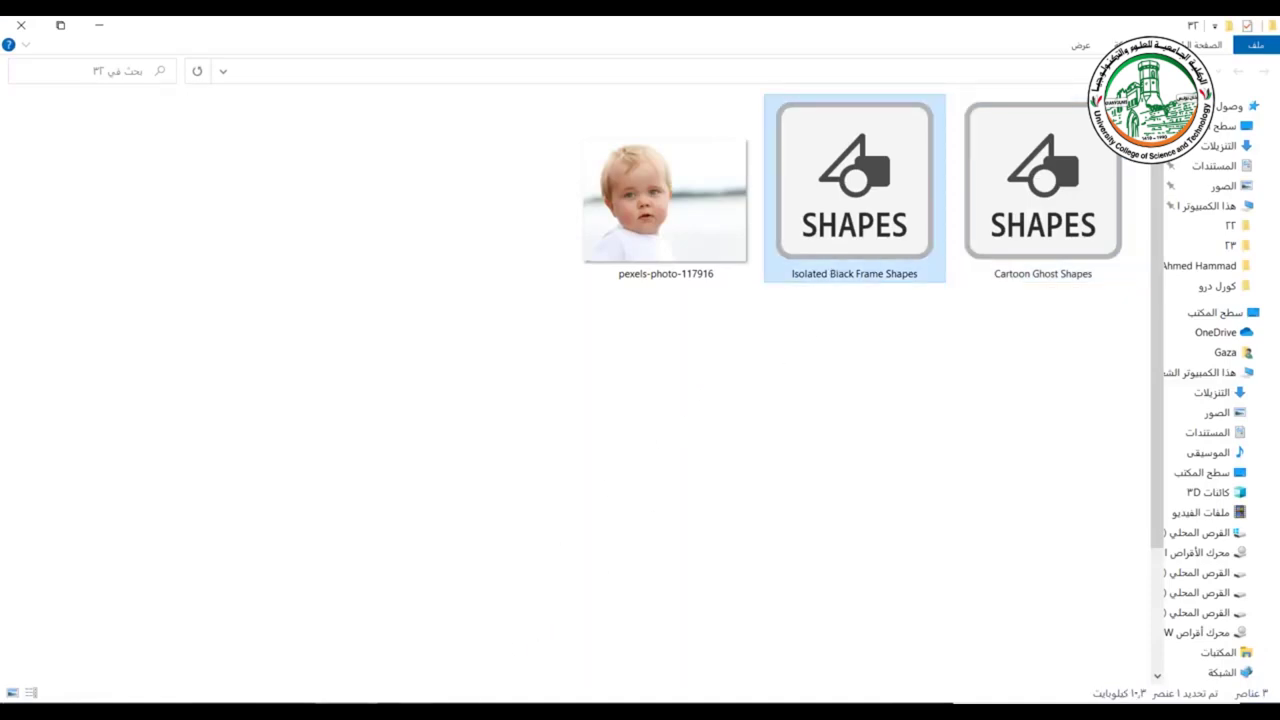
key("alt+Tab")
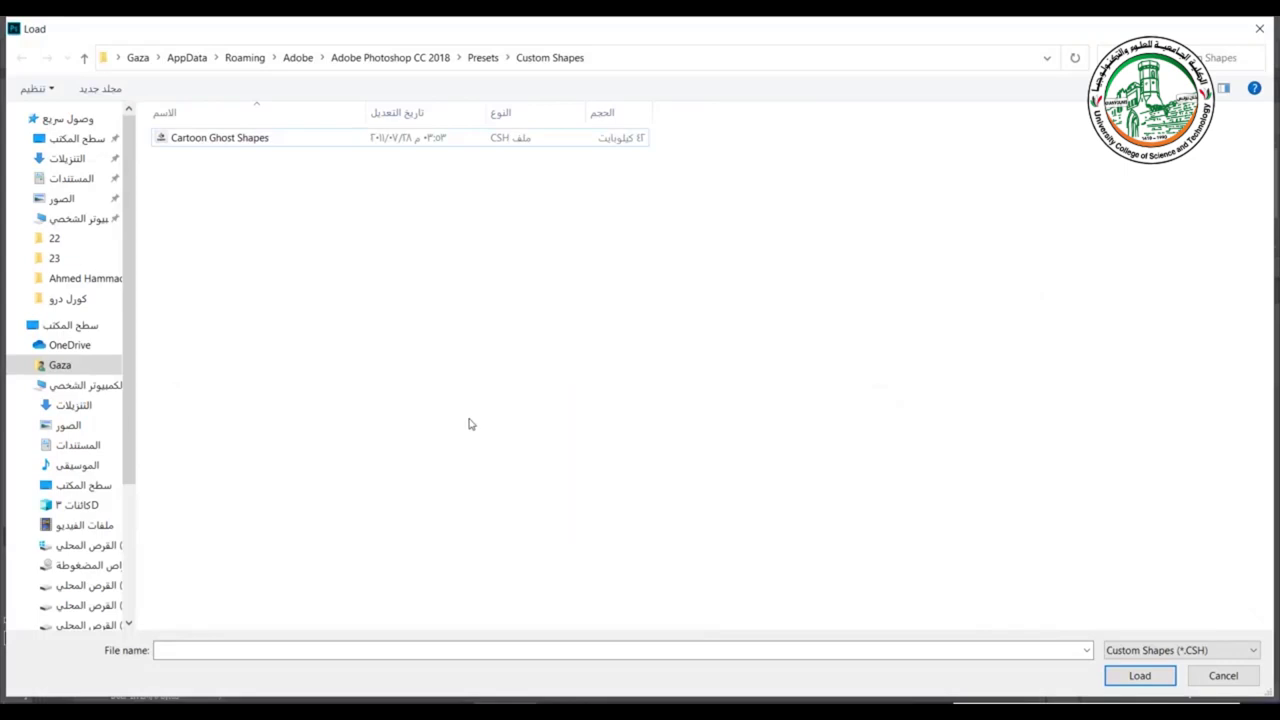
key("ctrl+v")
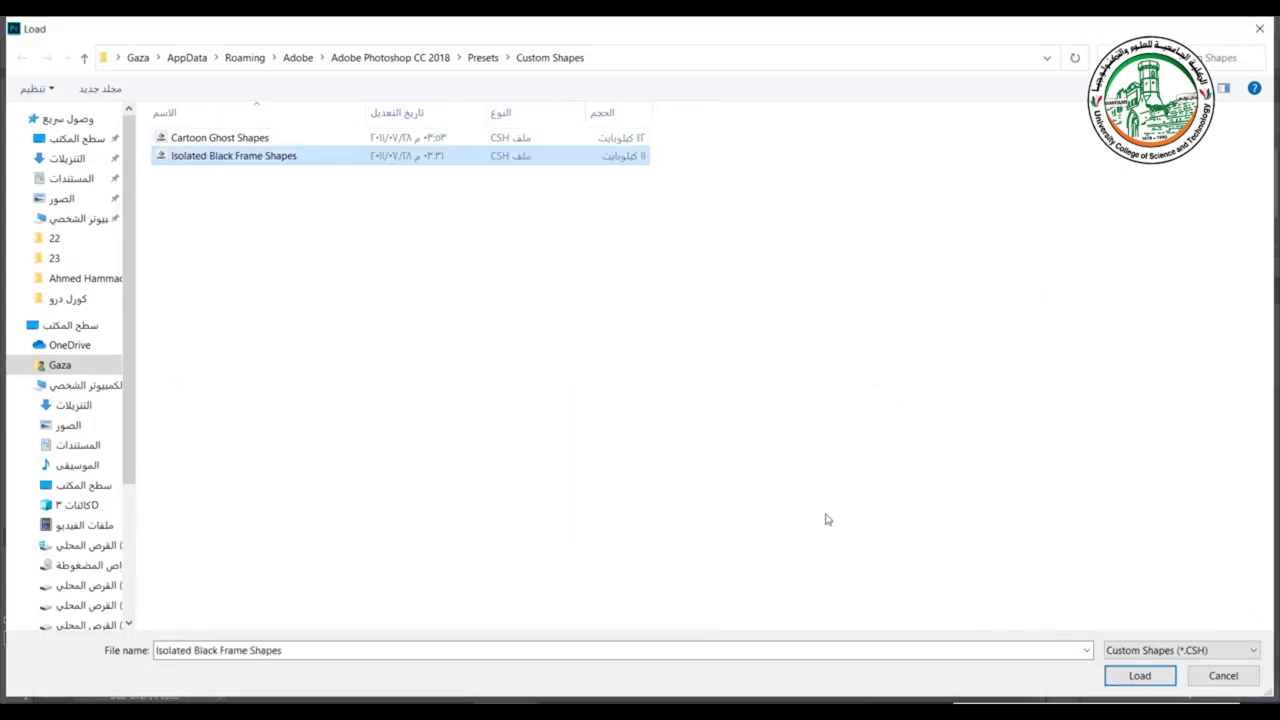
left_click(1139, 676)
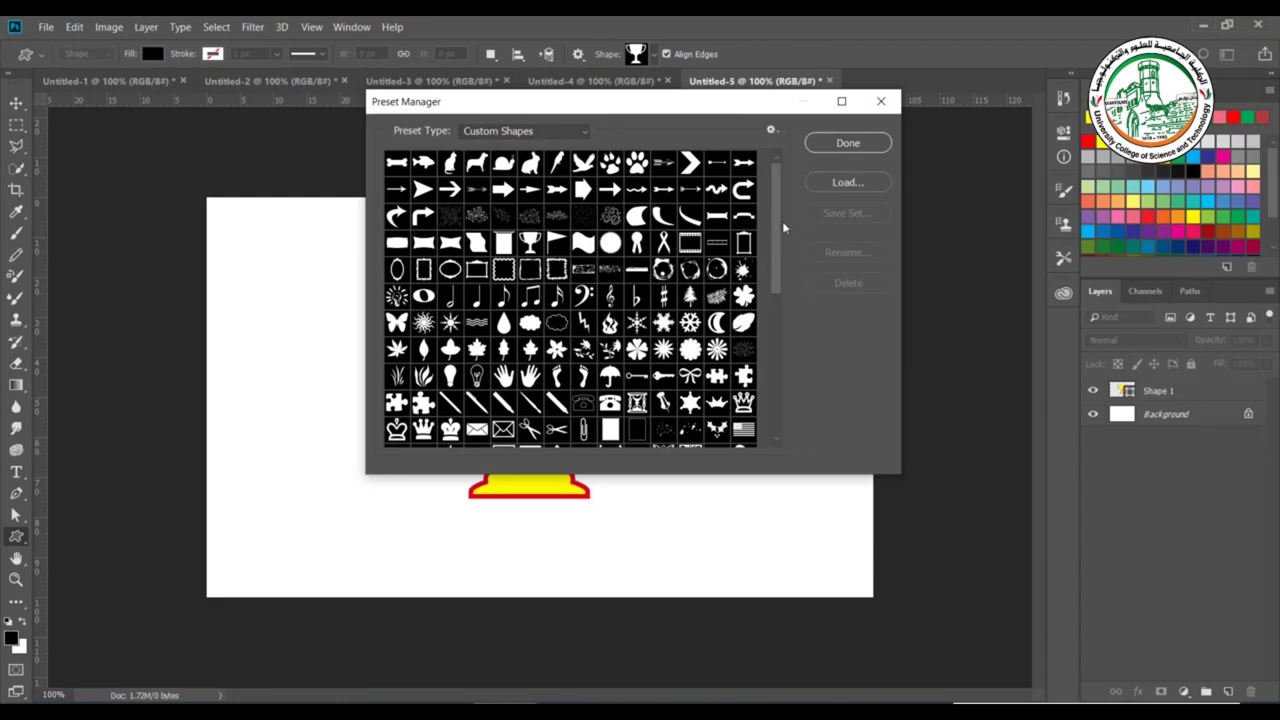
scroll(775, 240, "down", 5)
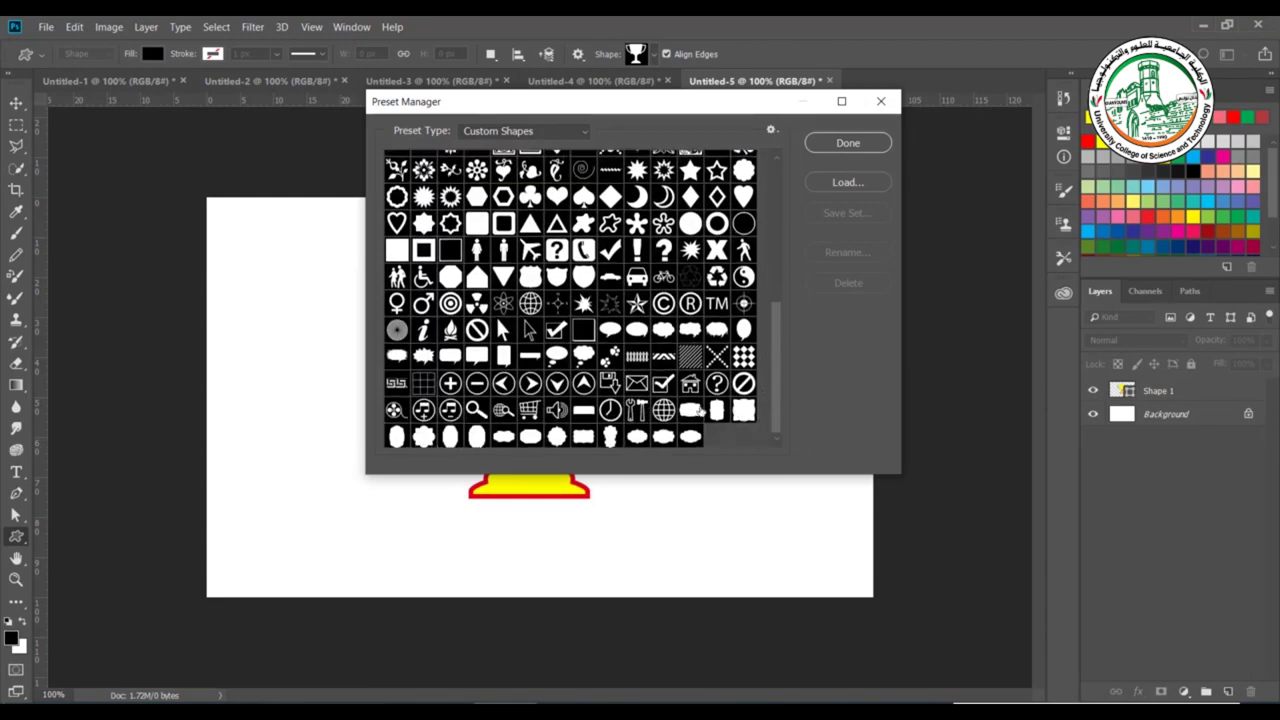
left_click(847, 143)
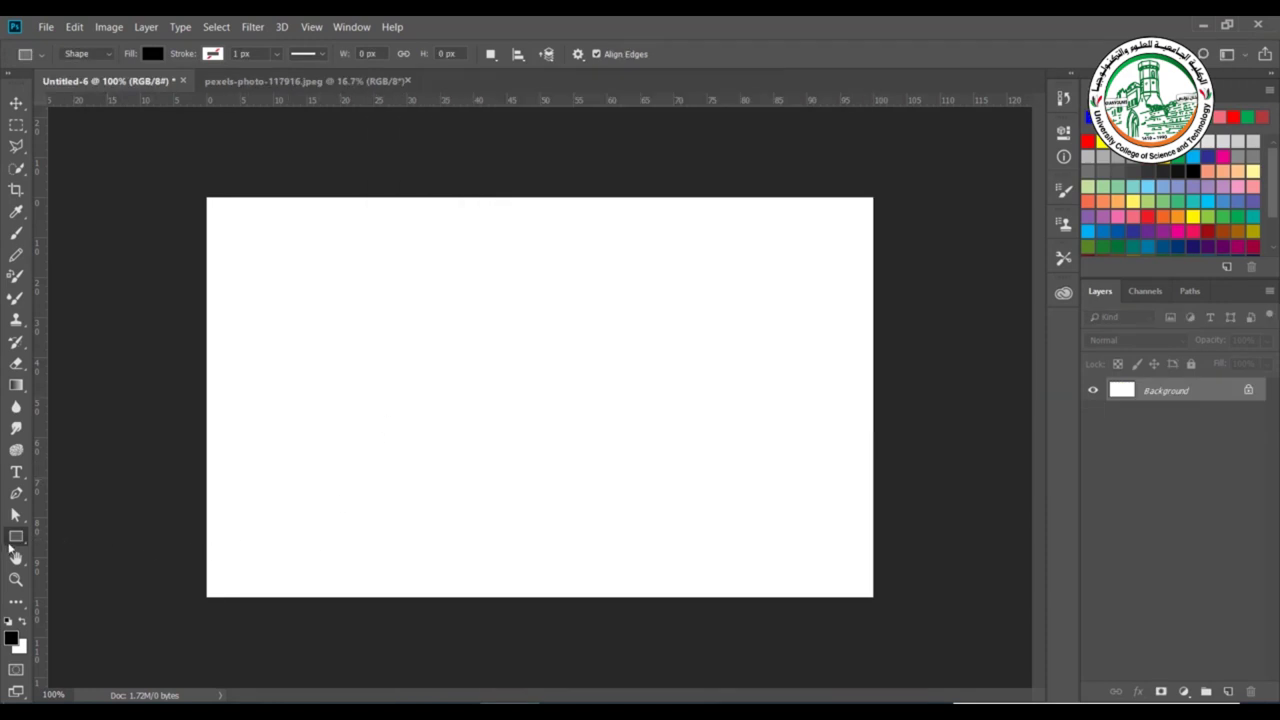
In the blank Untitled-6 document, draw a tall rounded frame custom shape about 350 by 520 px on the canvas's left part.
right_click(13, 541)
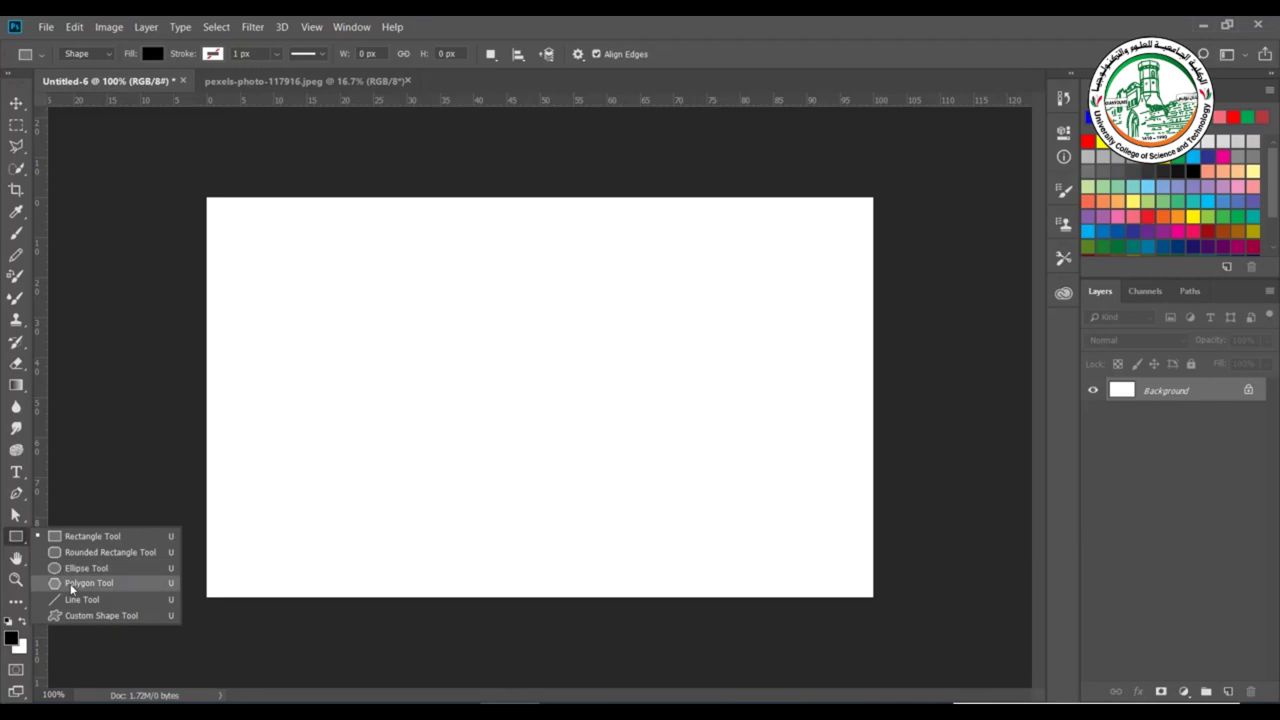
left_click(95, 615)
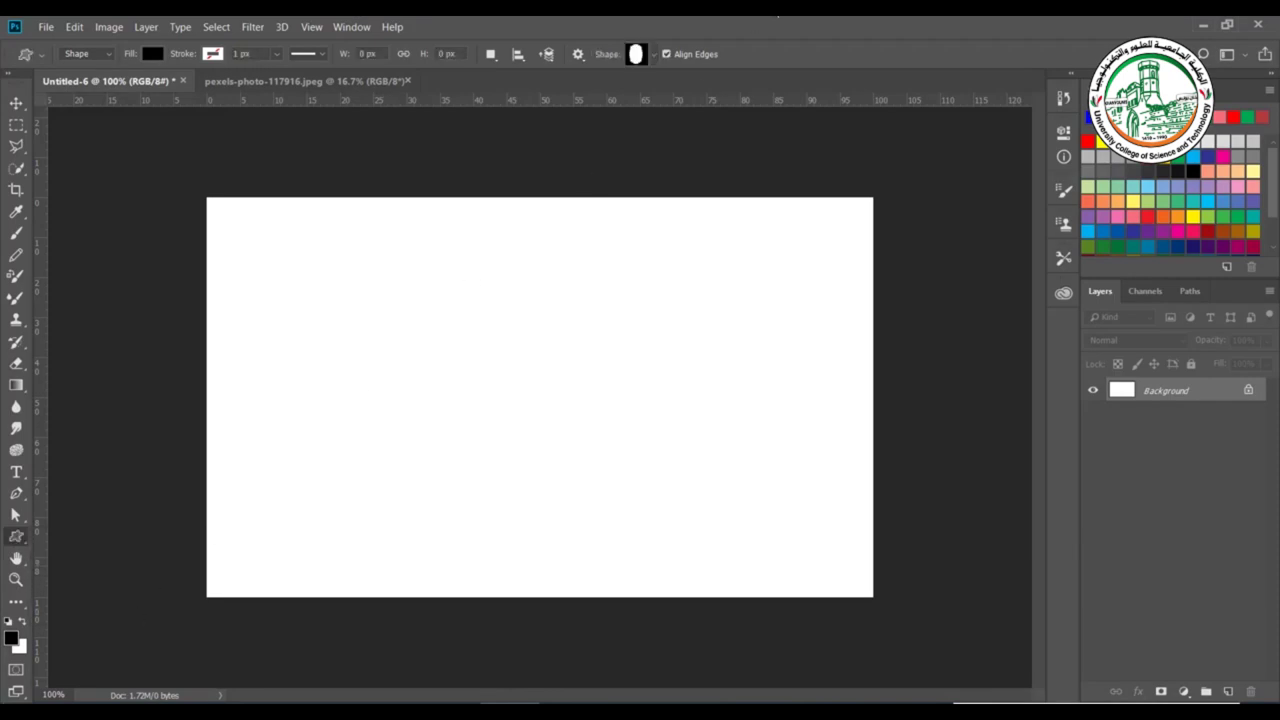
left_click(654, 55)
scroll(485, 455, "down", 1)
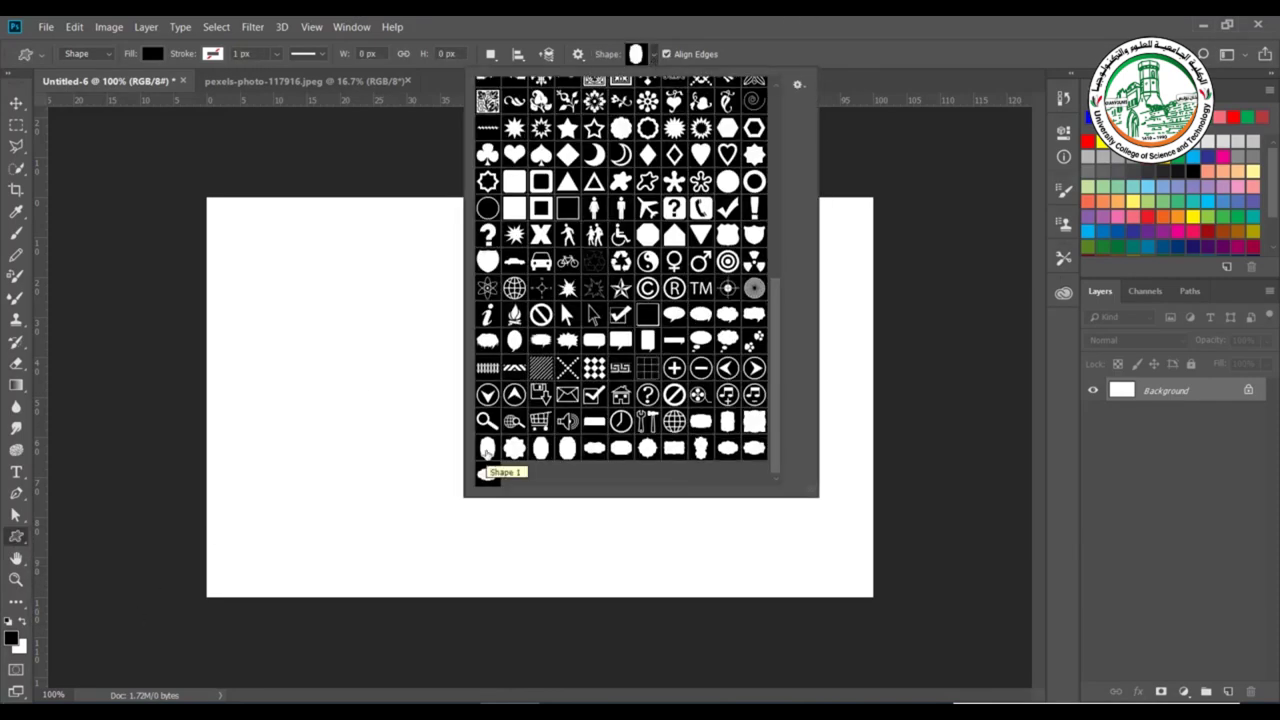
left_click(486, 450)
left_click(486, 452)
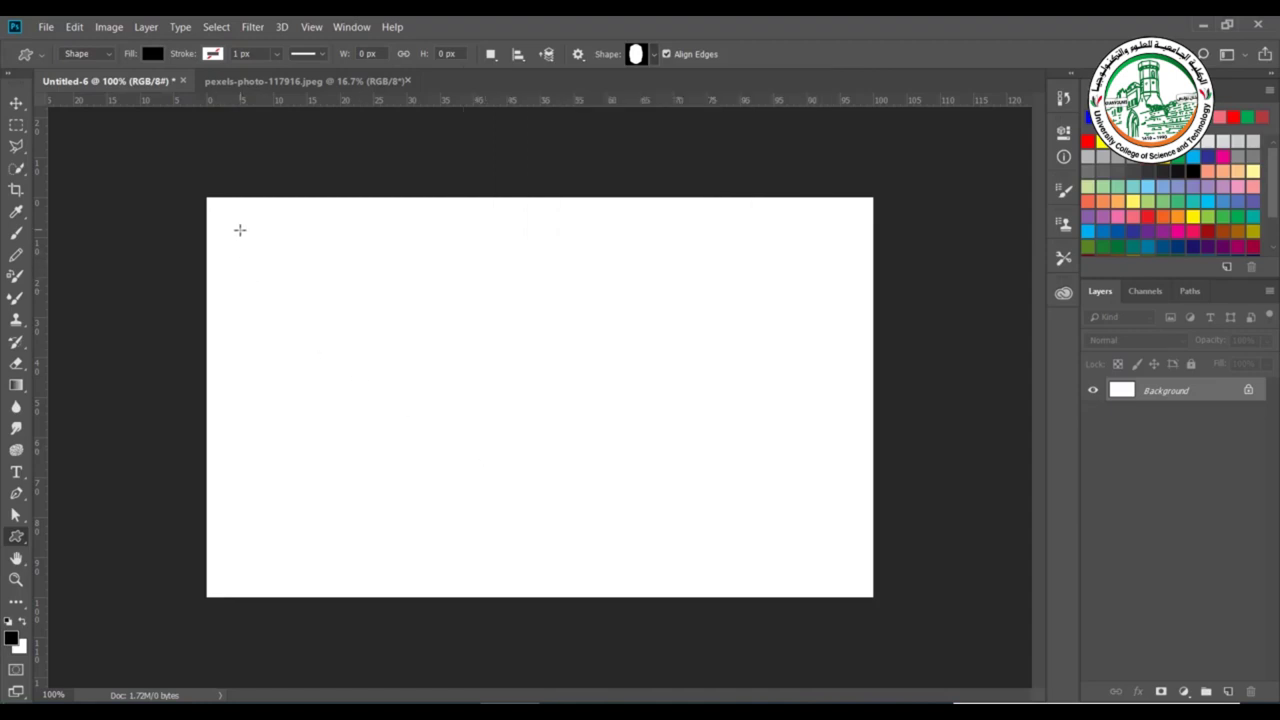
left_click_drag(220, 227, 453, 572)
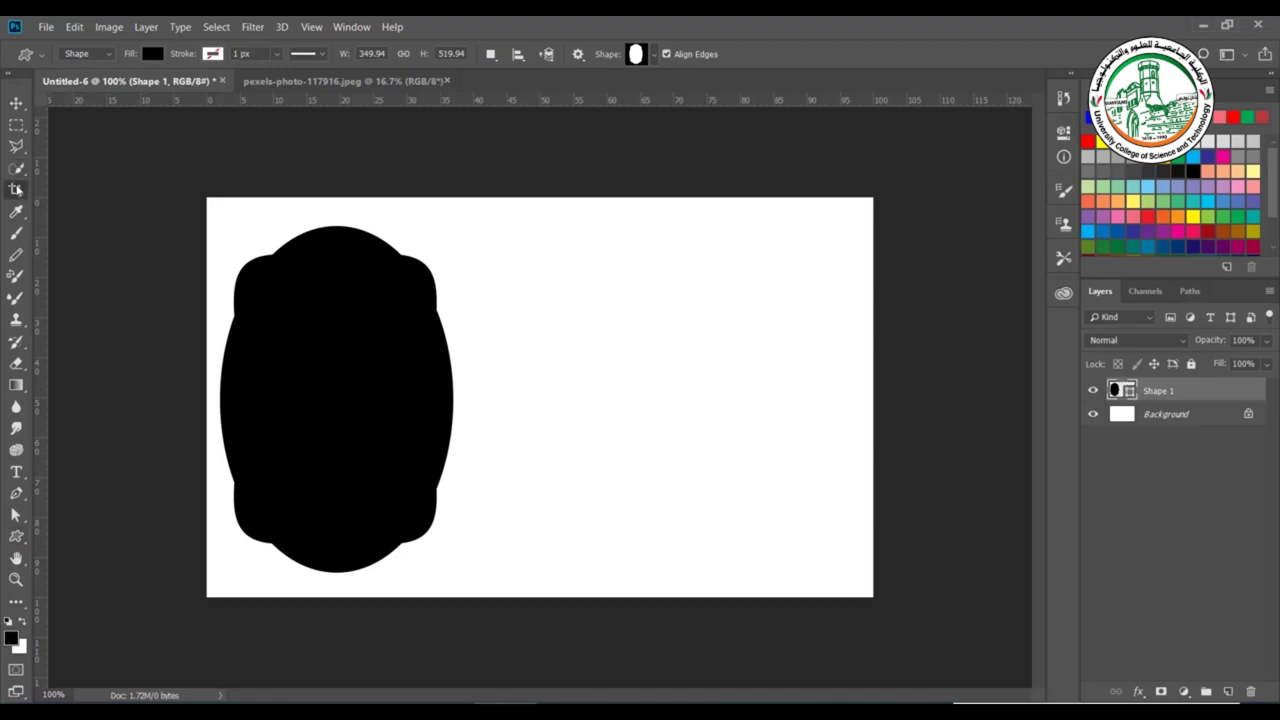
Crop away the empty right part of the canvas, leaving a narrow margin beside the frame shape.
left_click(16, 189)
left_click_drag(867, 397, 664, 443)
key("Return")
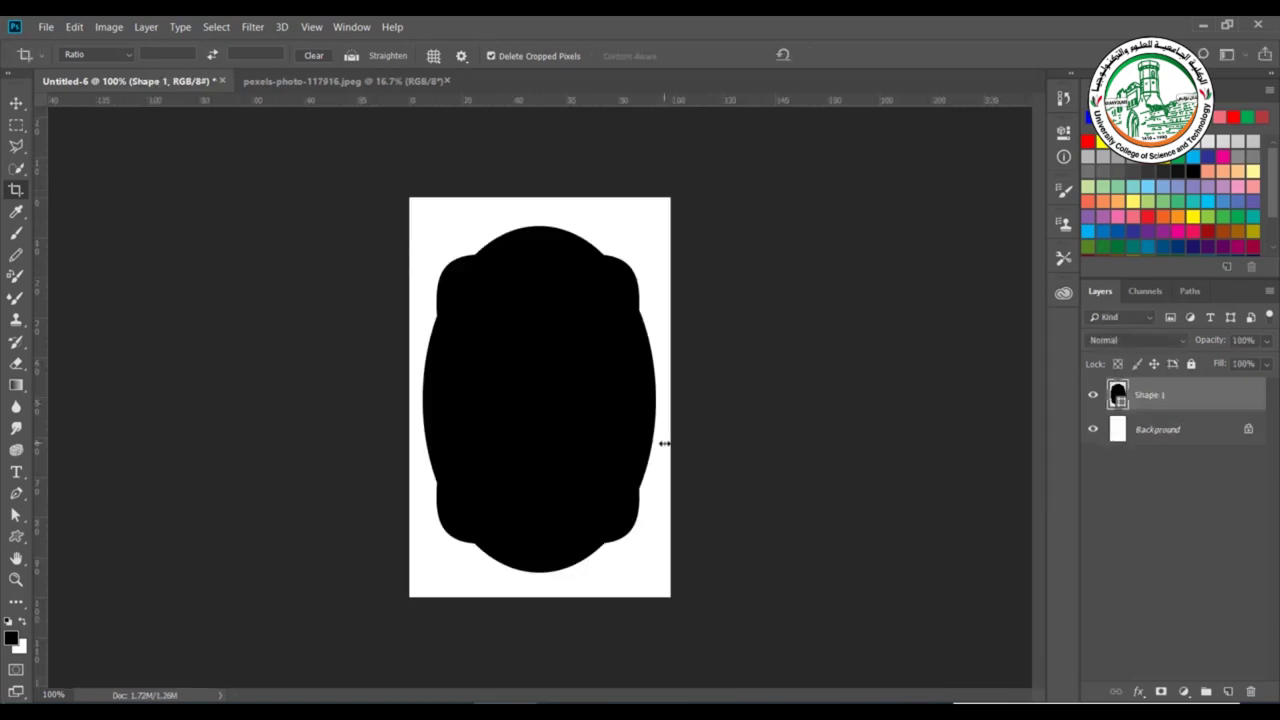
Unlock the Background layer and align it with the frame shape by vertical and horizontal centers.
left_click(1256, 434)
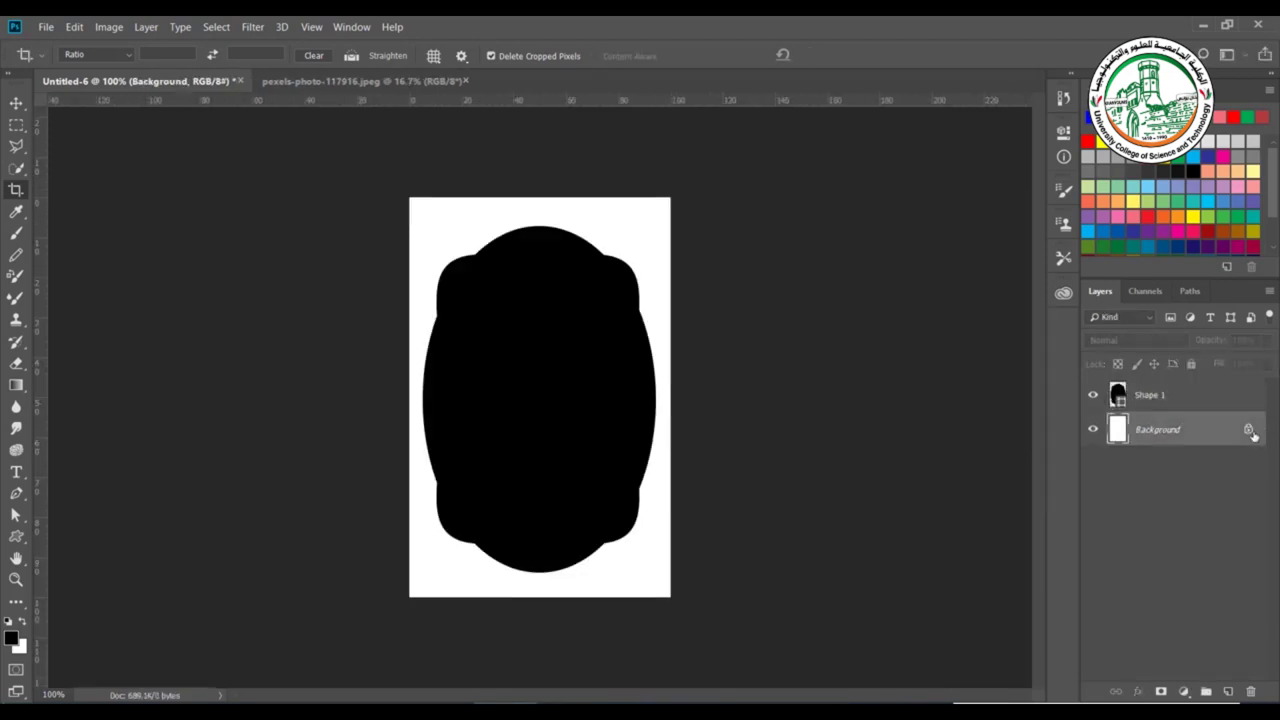
left_click(1250, 431)
left_click(1204, 400, "shift")
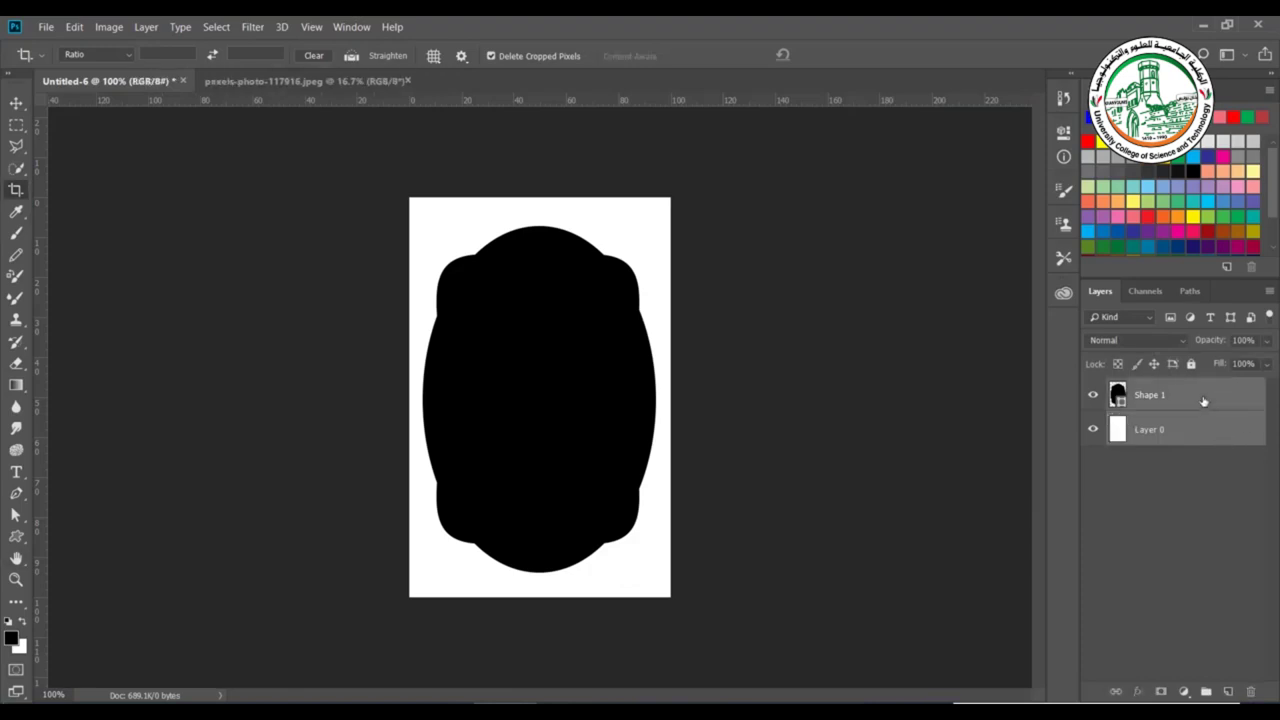
left_click(16, 103)
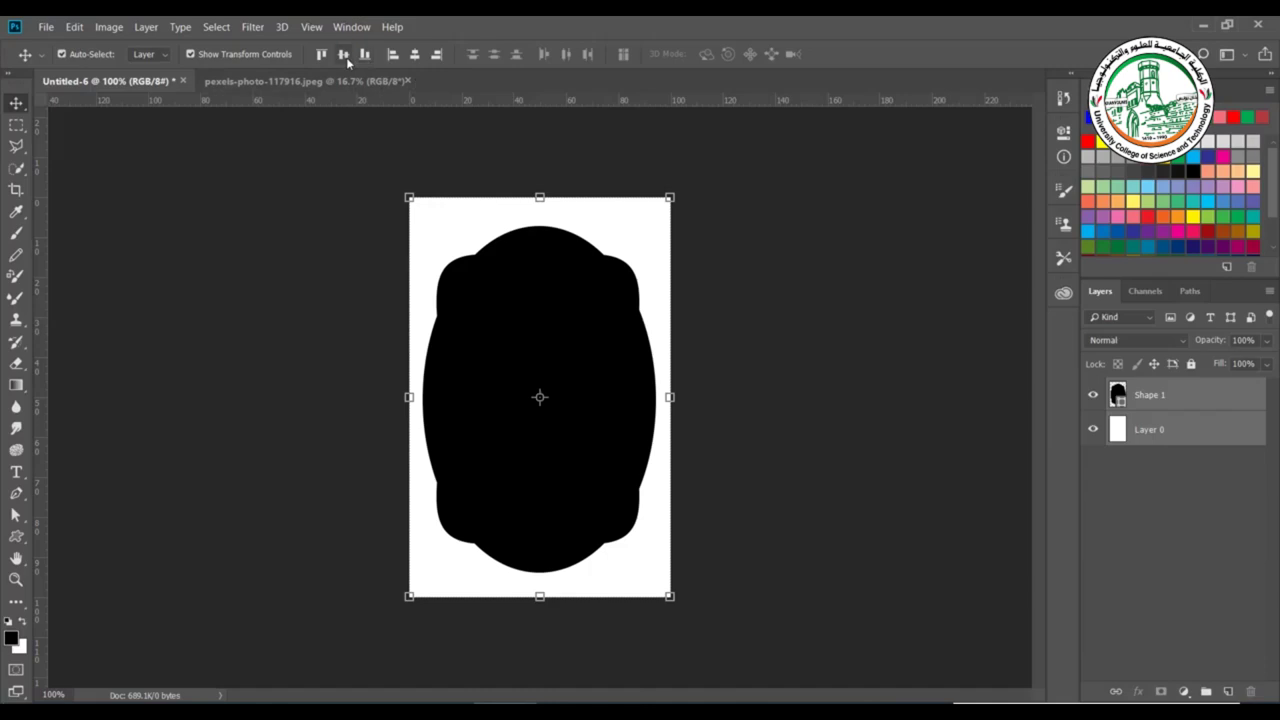
left_click(346, 57)
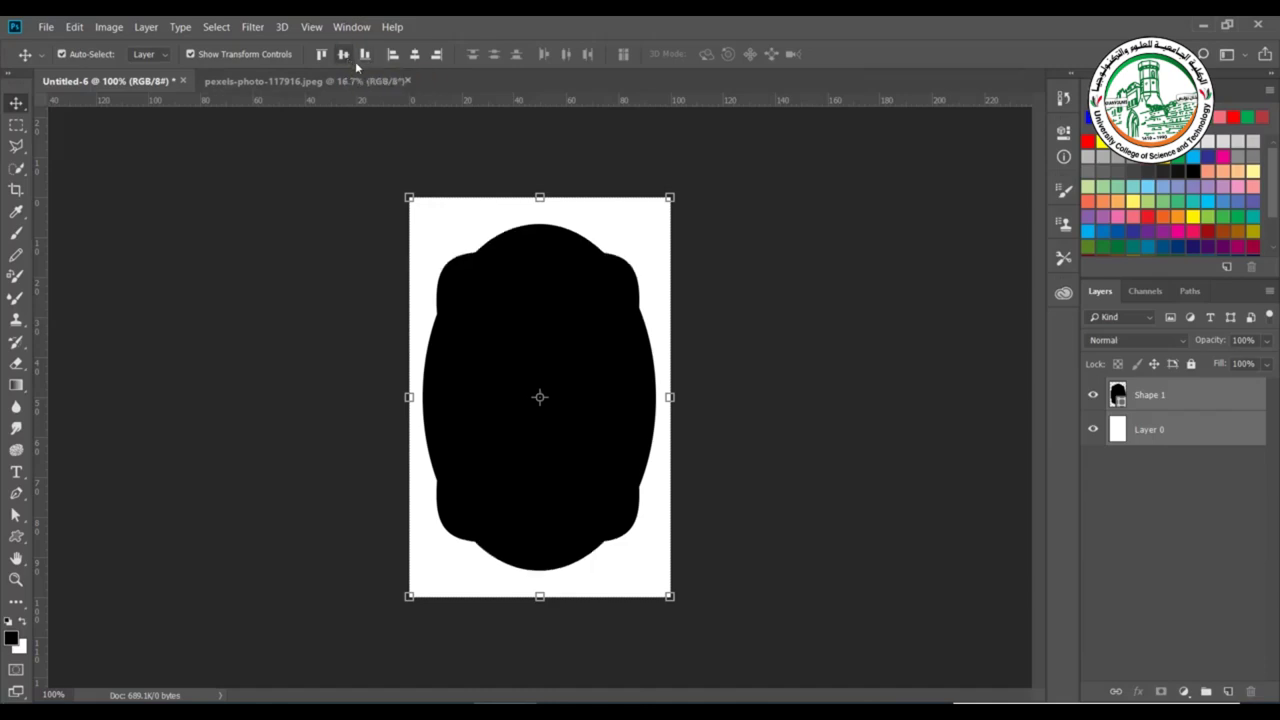
left_click(417, 55)
left_click(1150, 462)
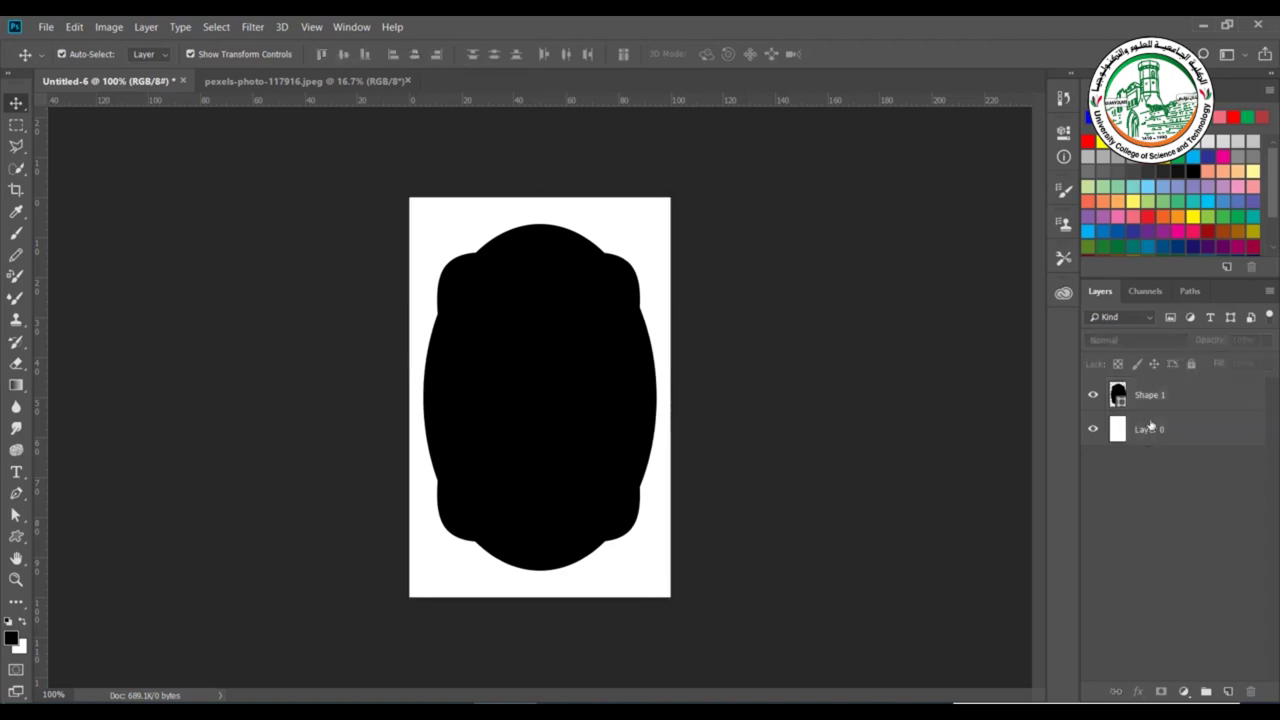
Add a Solid Color fill layer in dark yellow #ccb017 directly above Layer 0.
left_click(1150, 426)
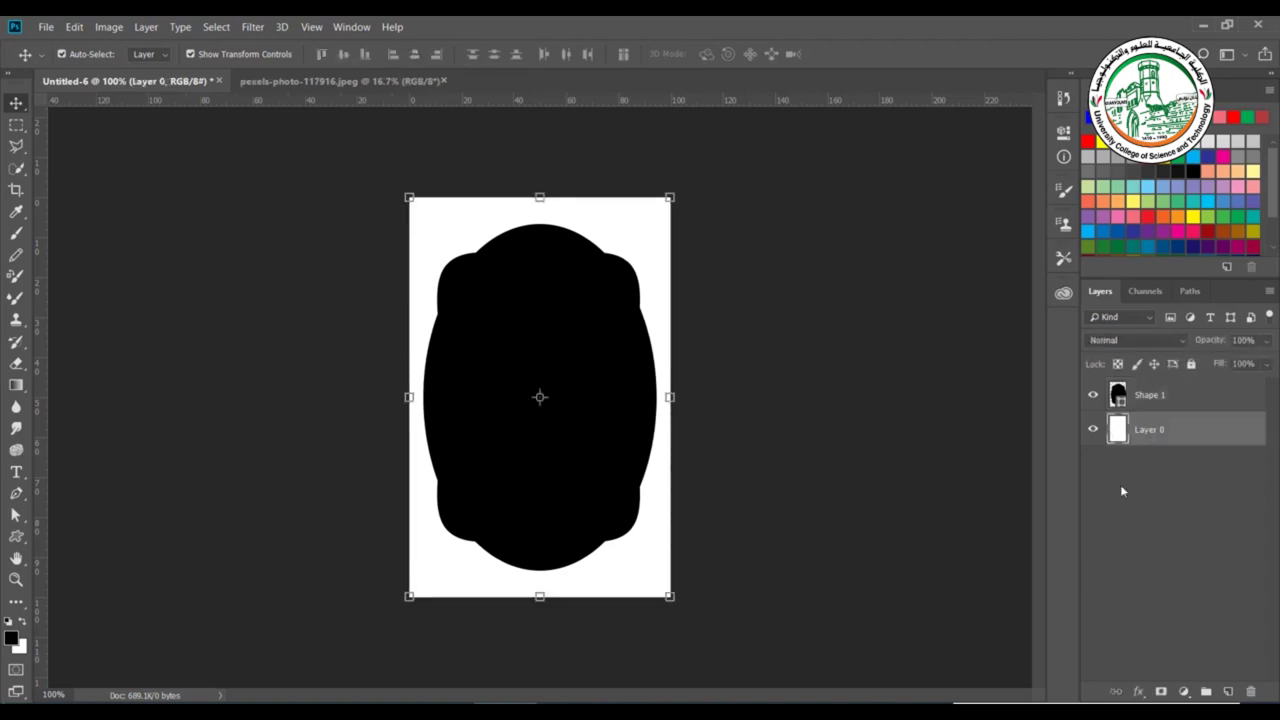
left_click(1184, 691)
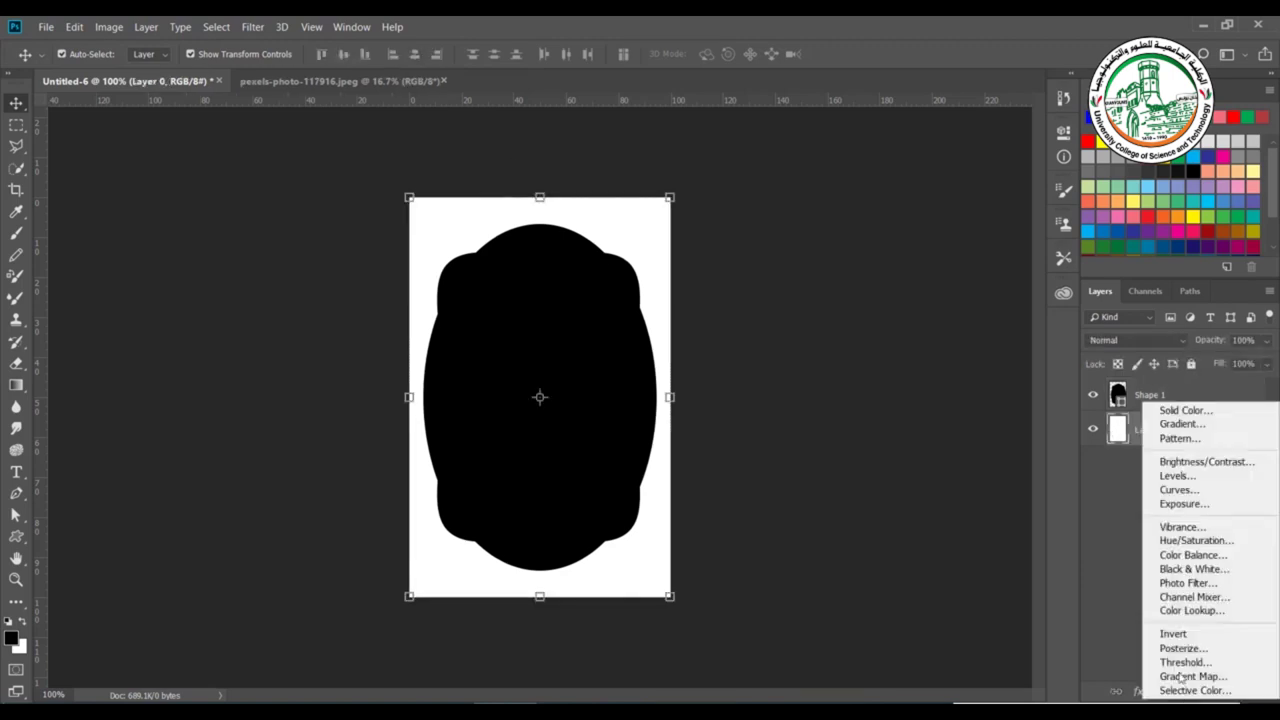
left_click(1184, 411)
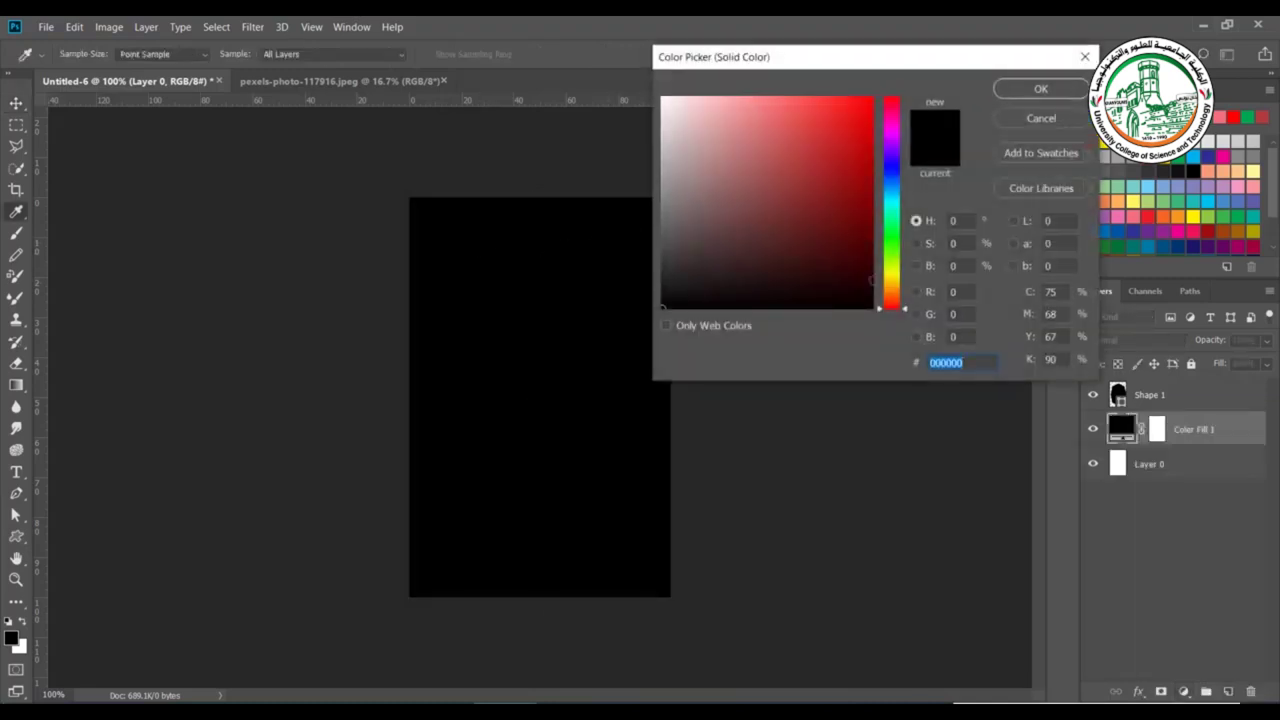
left_click_drag(889, 287, 886, 280)
mouse_move(848, 188)
left_mouse_down()
mouse_move(846, 120)
mouse_move(889, 89)
mouse_move(848, 155)
mouse_move(849, 139)
left_mouse_up()
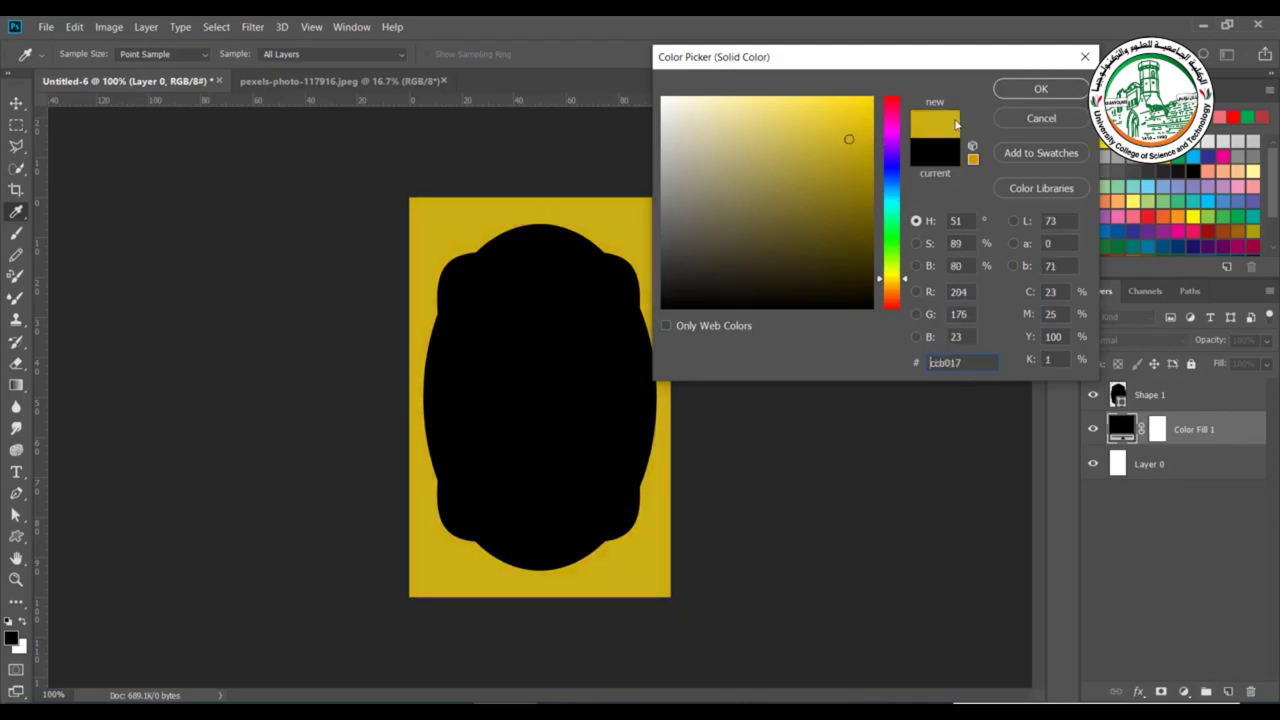
left_click(1017, 92)
Load the outline of the black frame shape on the Shape 1 layer as a selection.
key("alt+]")
key("m")
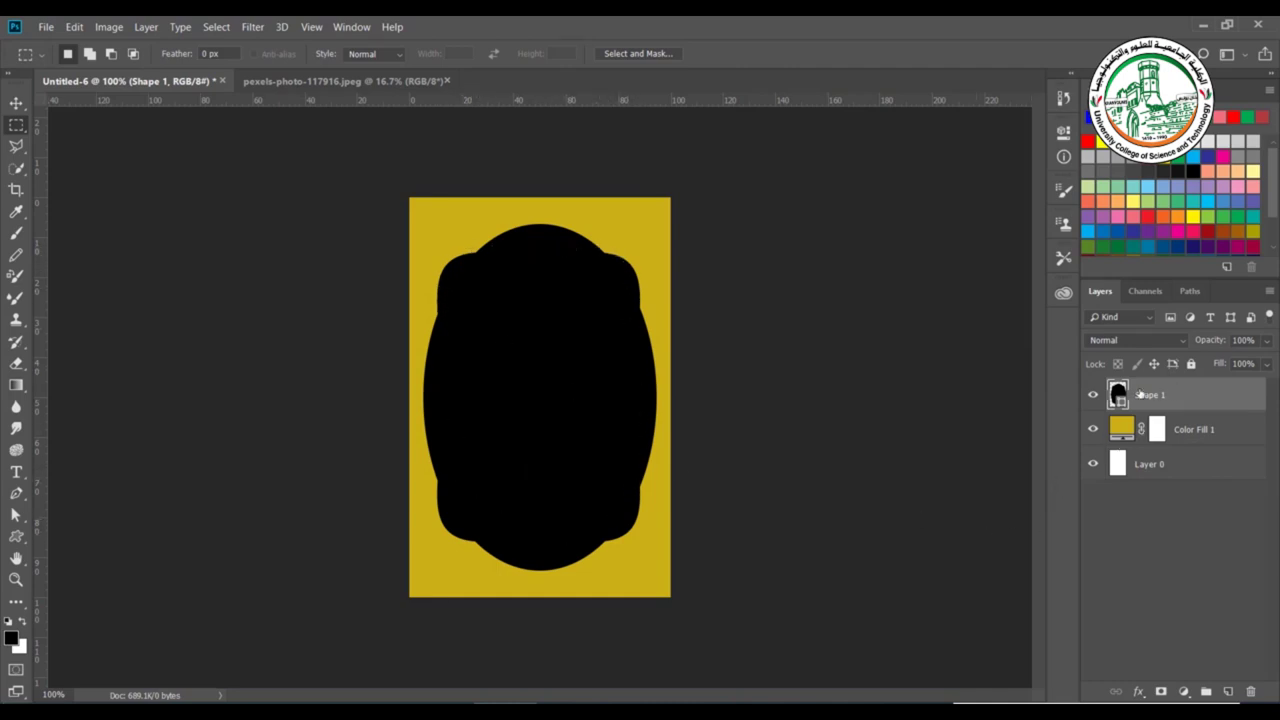
left_click(1118, 394, "ctrl")
In the pexels-photo-117916.jpeg document, select a rectangular area around the baby's head and shoulders and copy it.
left_click(312, 80)
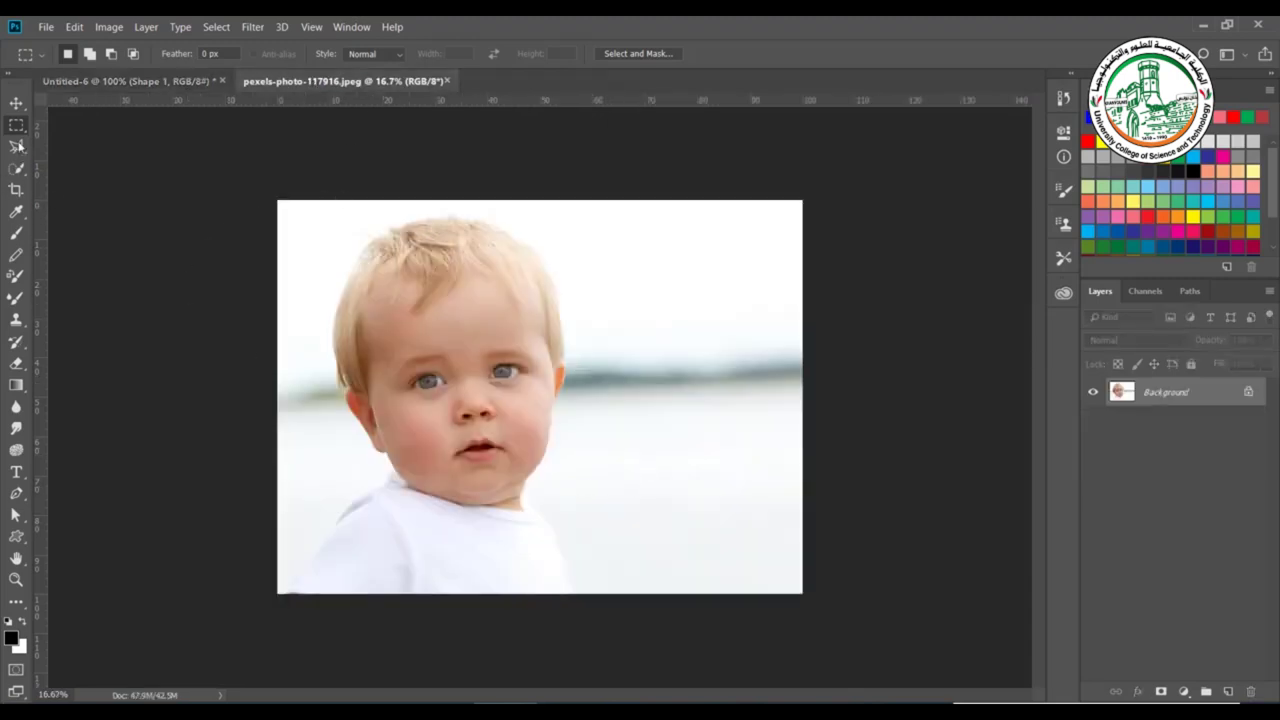
right_click(17, 127)
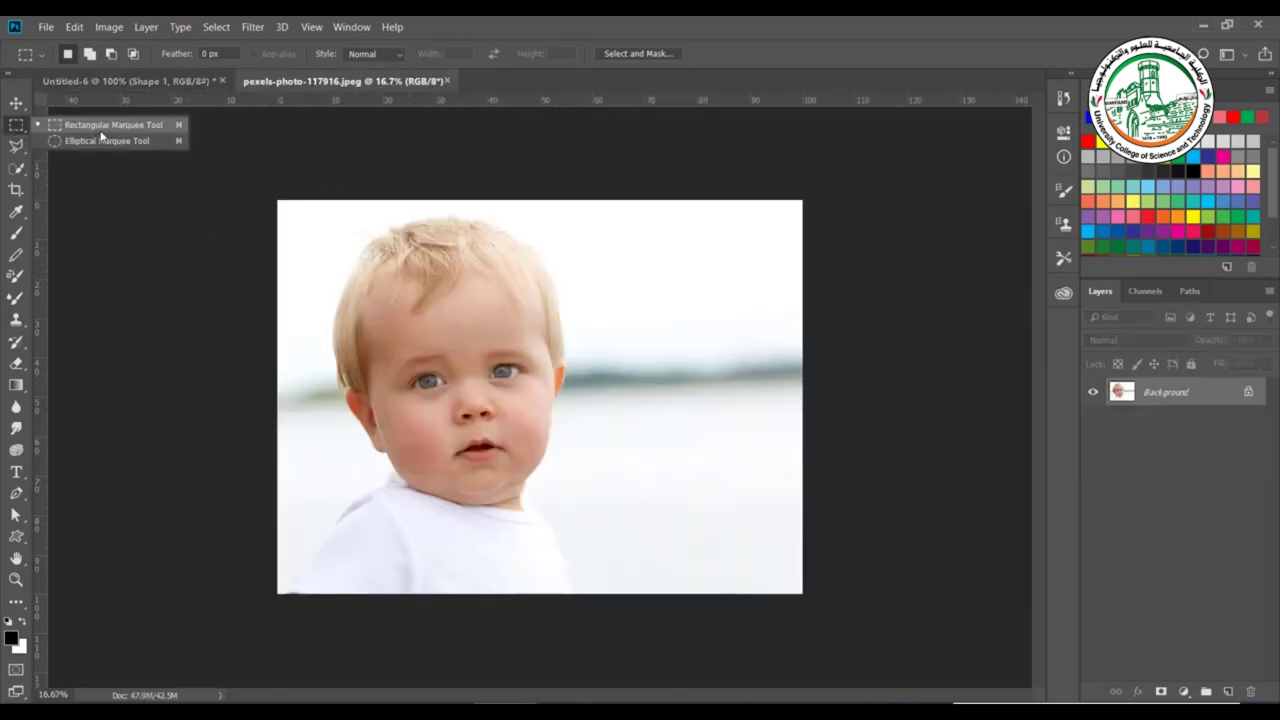
left_click(119, 129)
left_click_drag(313, 208, 598, 575)
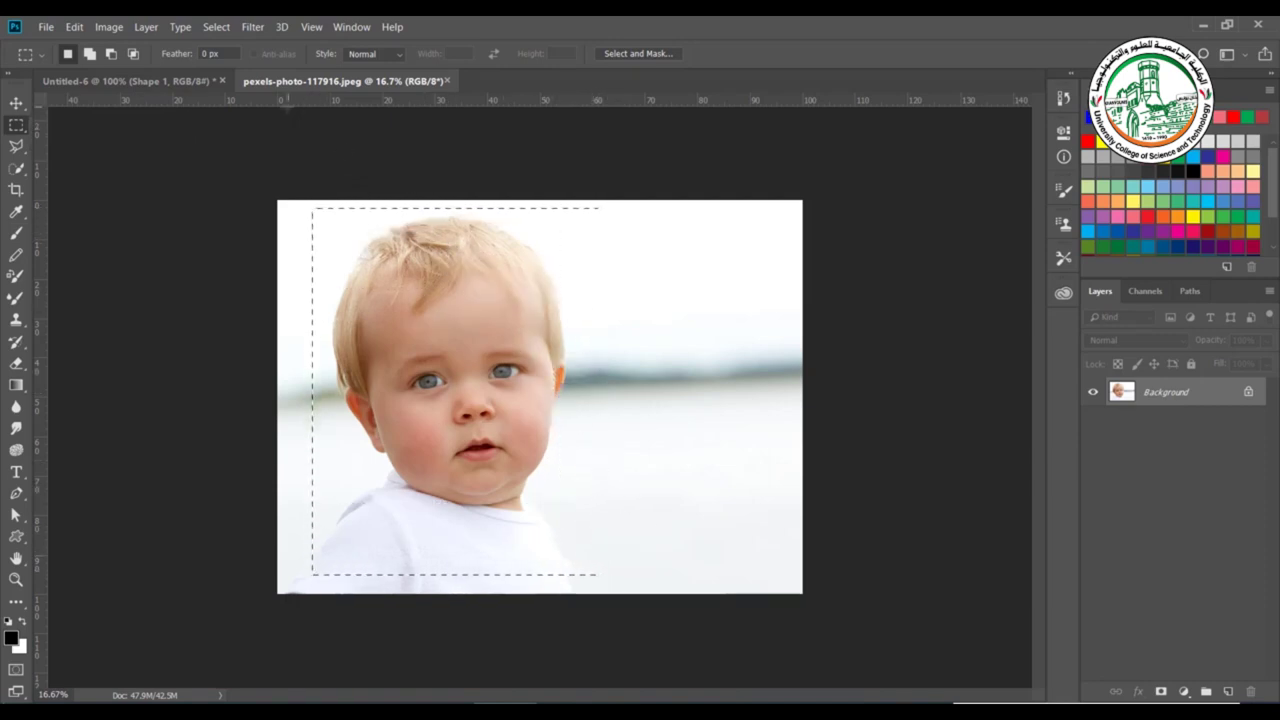
Paste the copied baby photo into the frame-shaped selection in Untitled-6 using Paste Into.
left_click(172, 82)
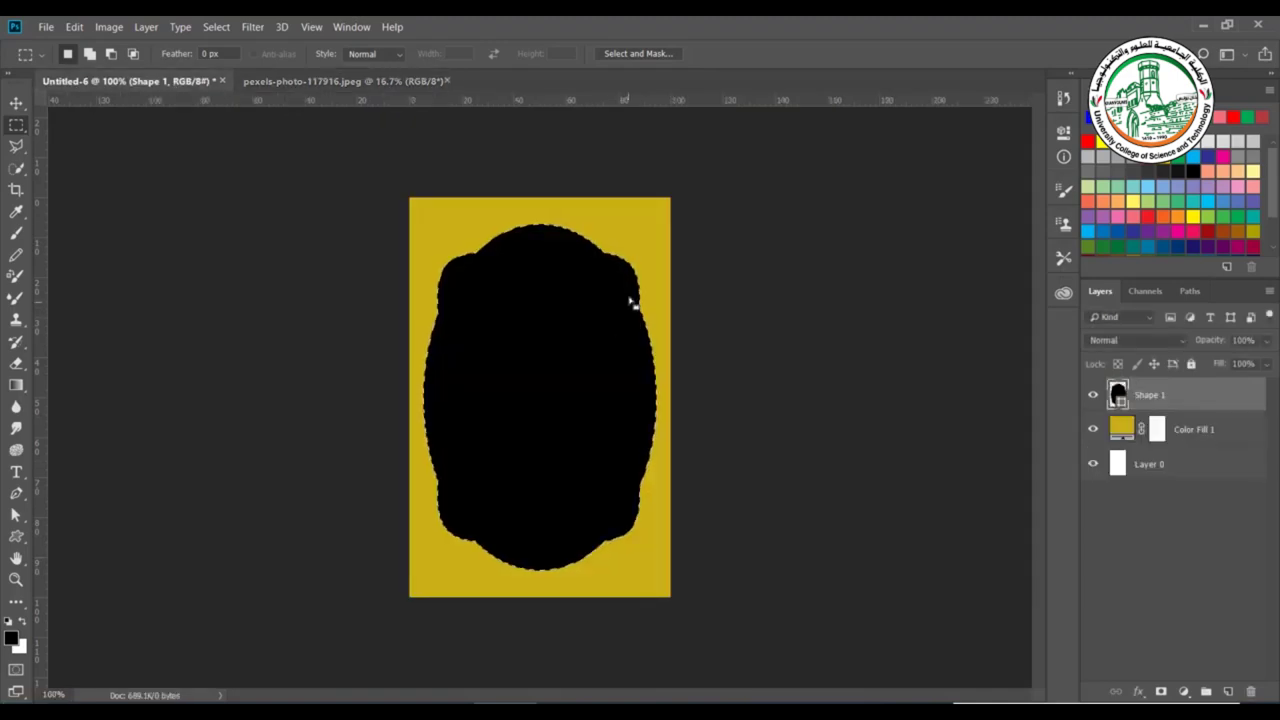
left_click(74, 27)
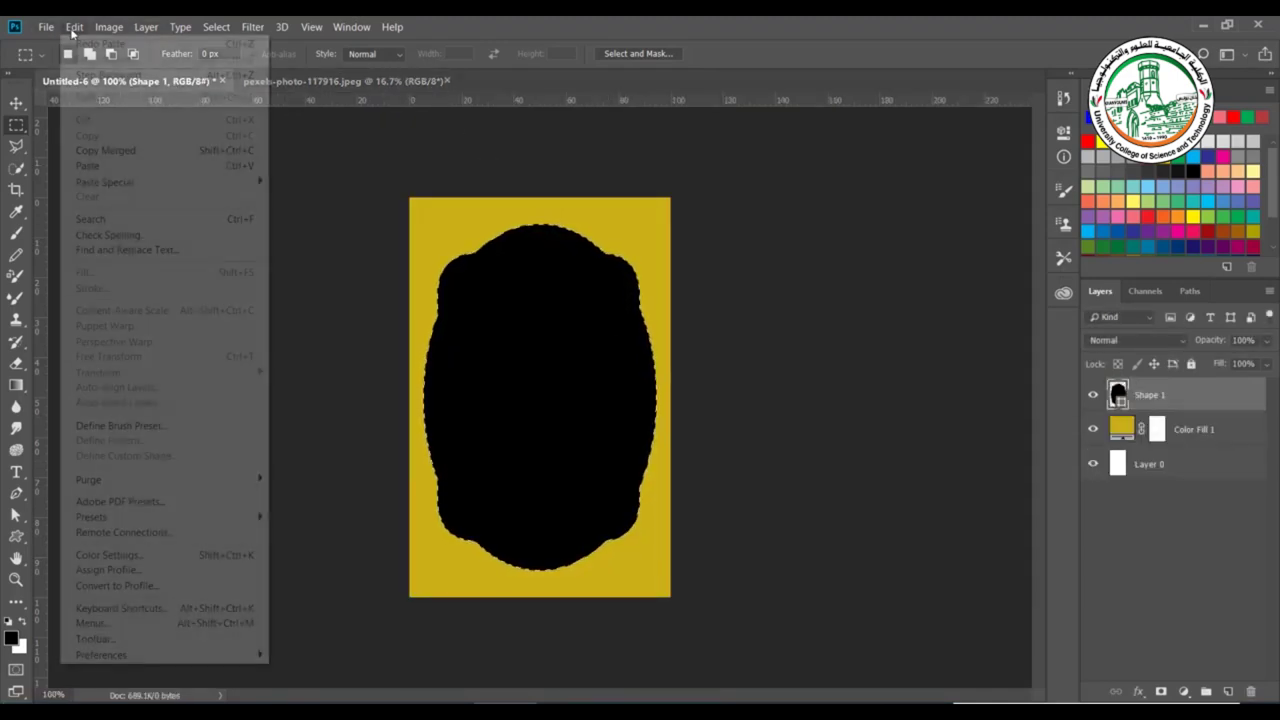
mouse_move(108, 189)
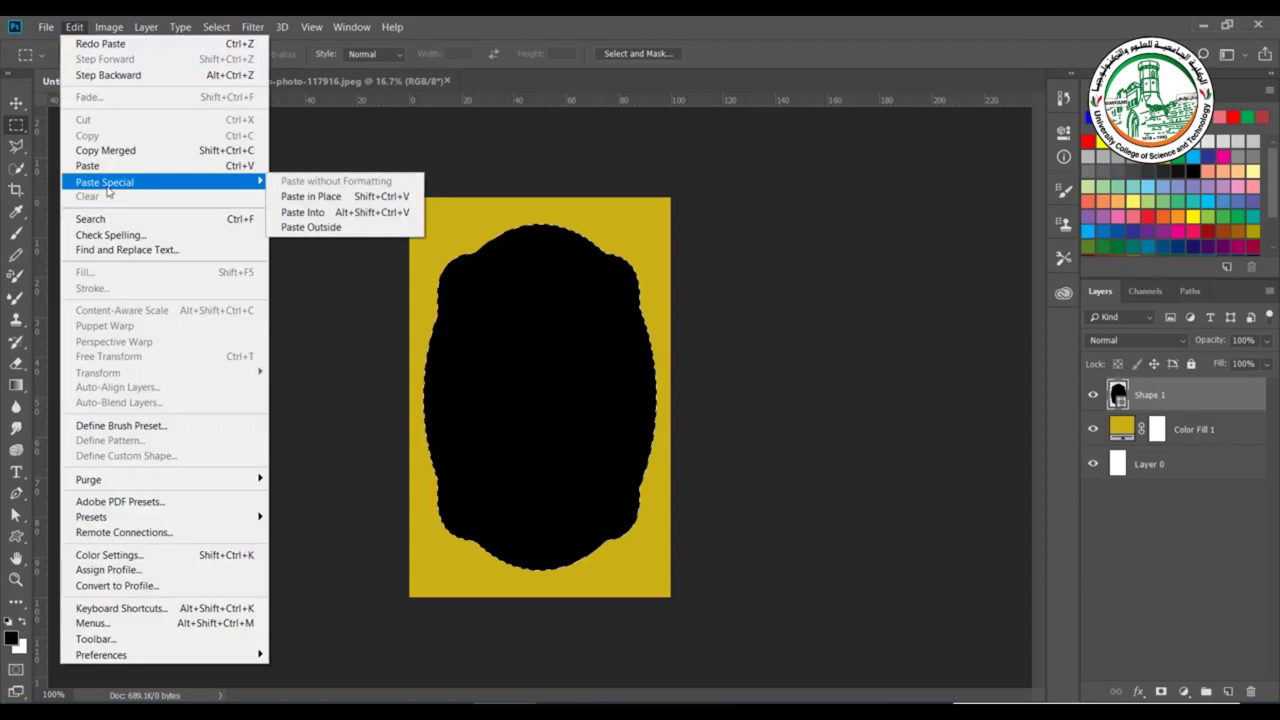
left_click(315, 214)
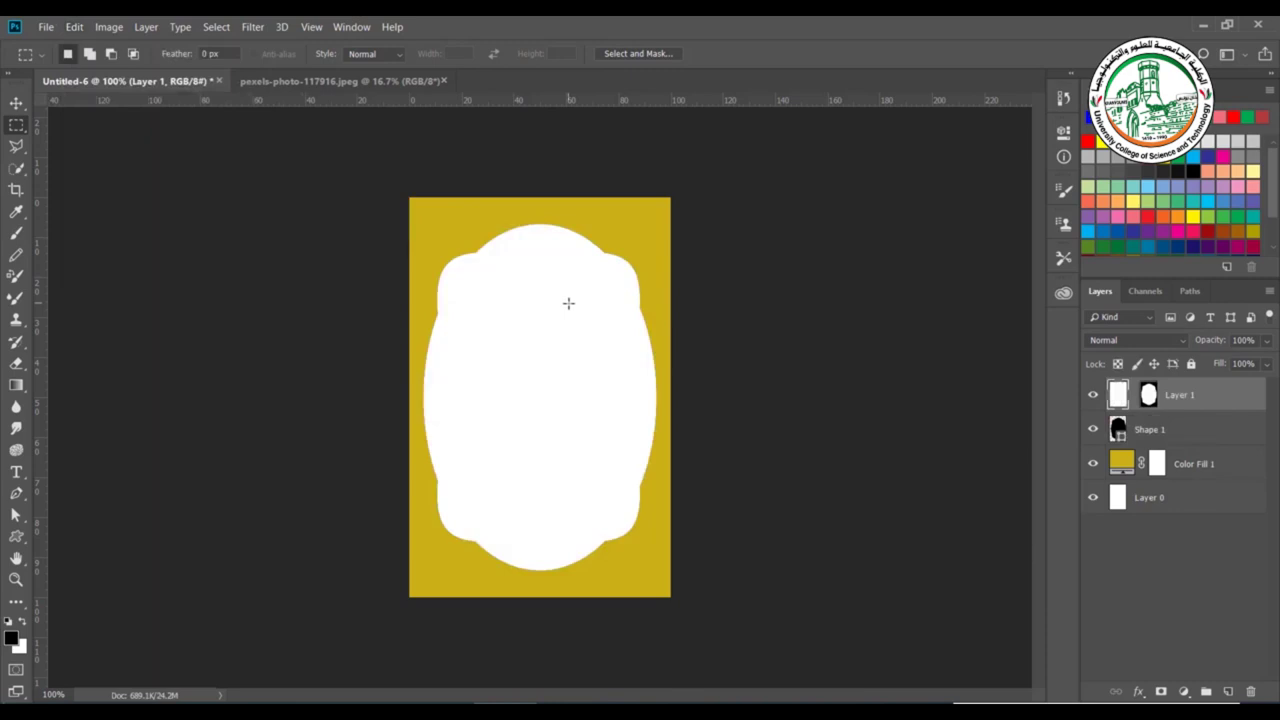
Scale the pasted photo down to about 14% width and 15% height and position the baby's face inside the frame.
key("ctrl+t")
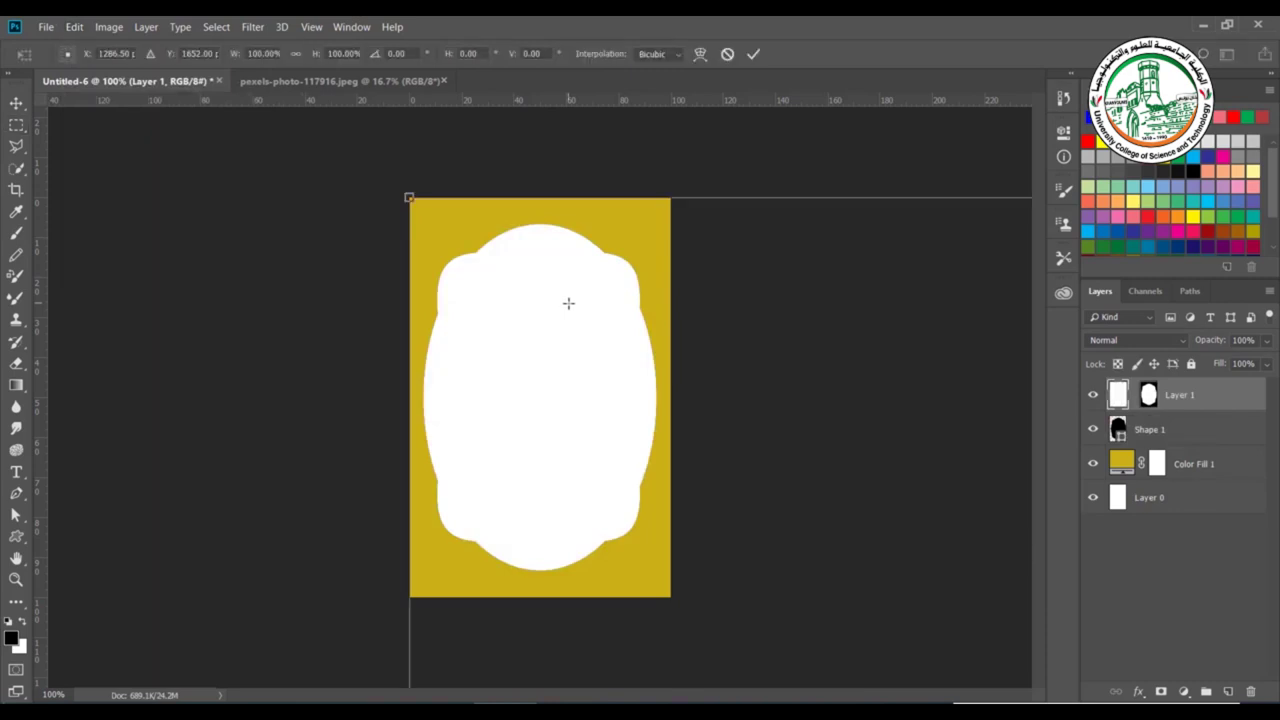
left_click_drag(410, 198, 654, 511)
left_click_drag(706, 591, 414, 217)
left_click_drag(335, 120, 612, 607)
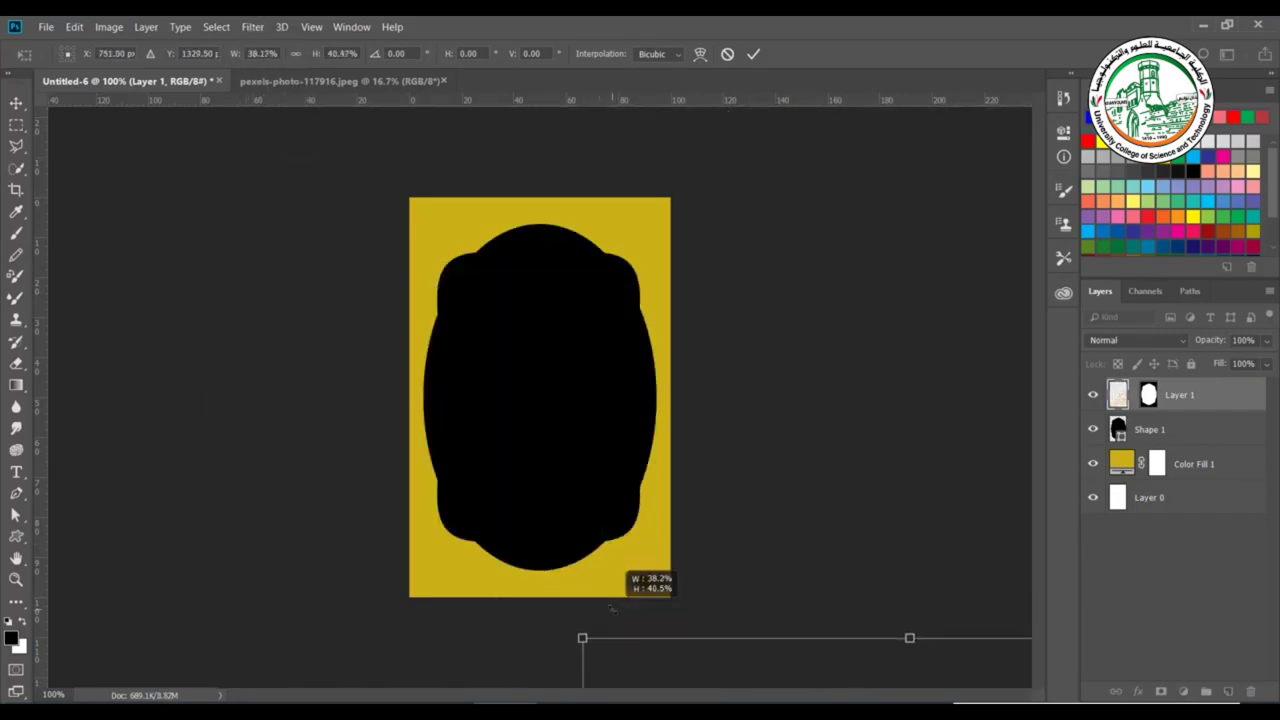
left_click_drag(680, 687, 356, 207)
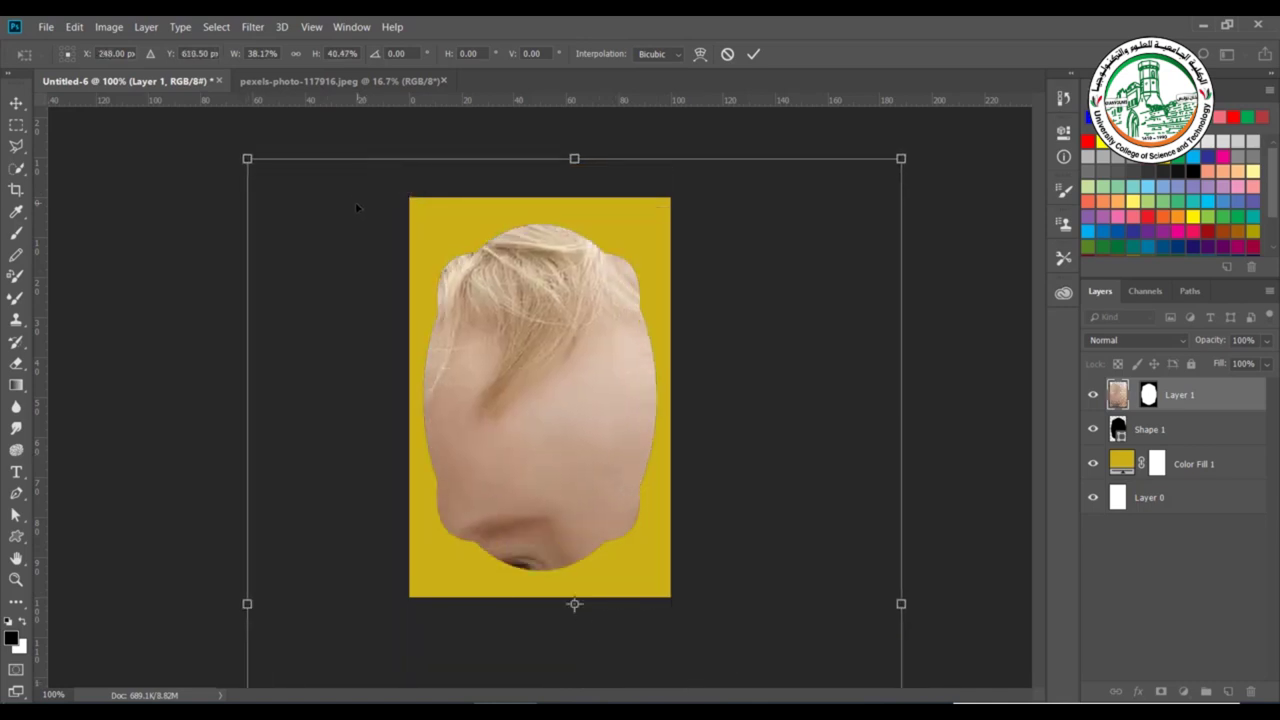
left_click_drag(250, 160, 537, 400)
left_click_drag(585, 490, 476, 309)
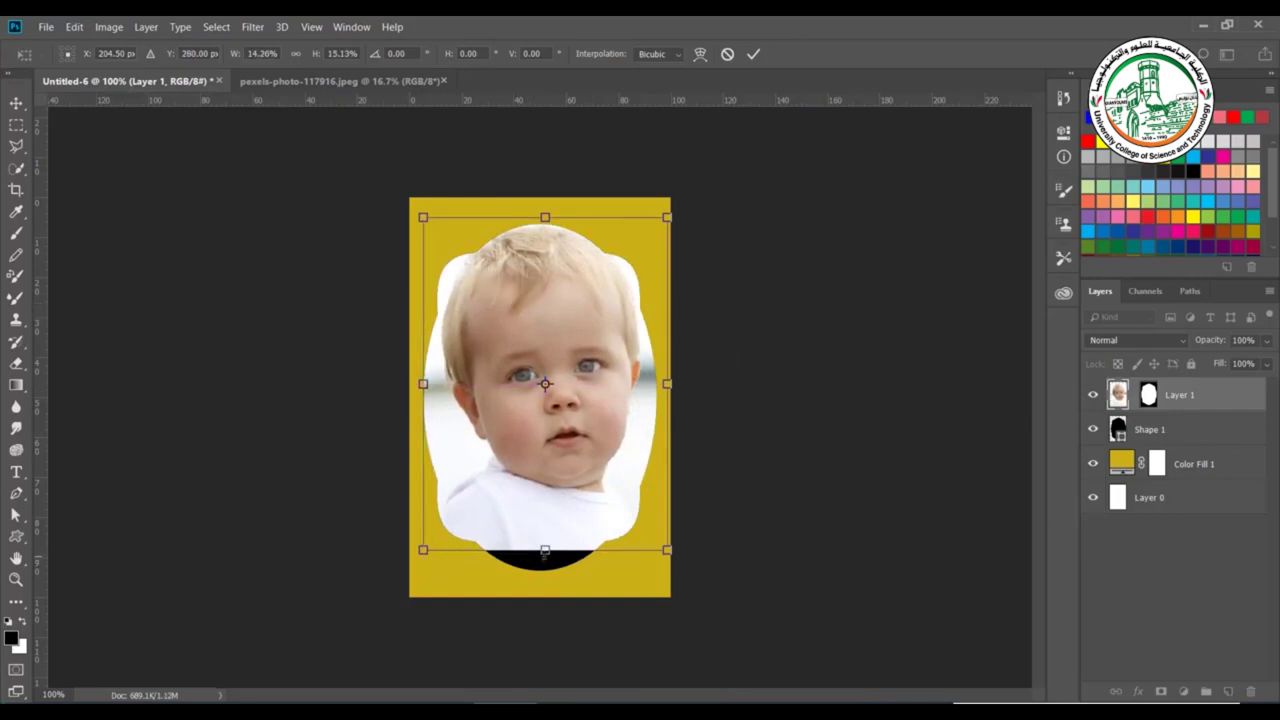
Stretch the photo slightly downward, shift it down to cover the frame's lower edge, and apply the transform.
left_click_drag(544, 551, 544, 566)
left_click_drag(557, 329, 560, 343)
key("Return")
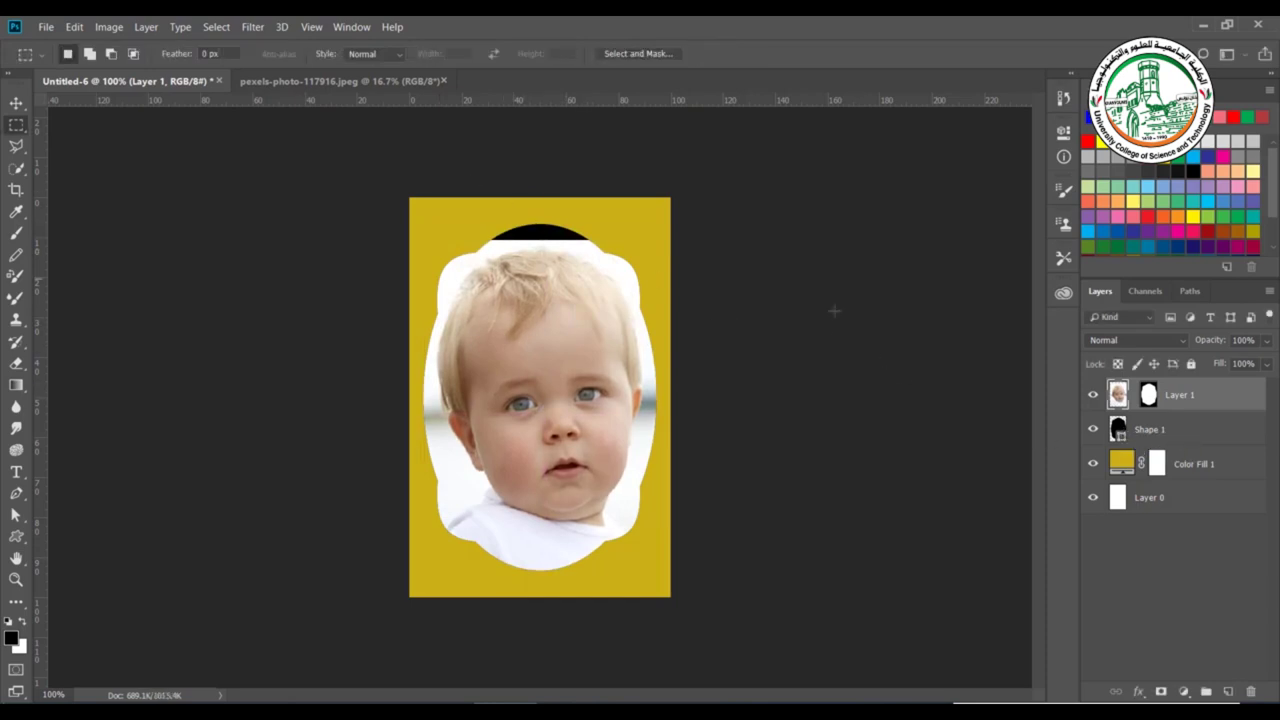
Change the Shape 1 fill color to white #ffffff and reselect Layer 1 with the baby photo.
double_click(1117, 428)
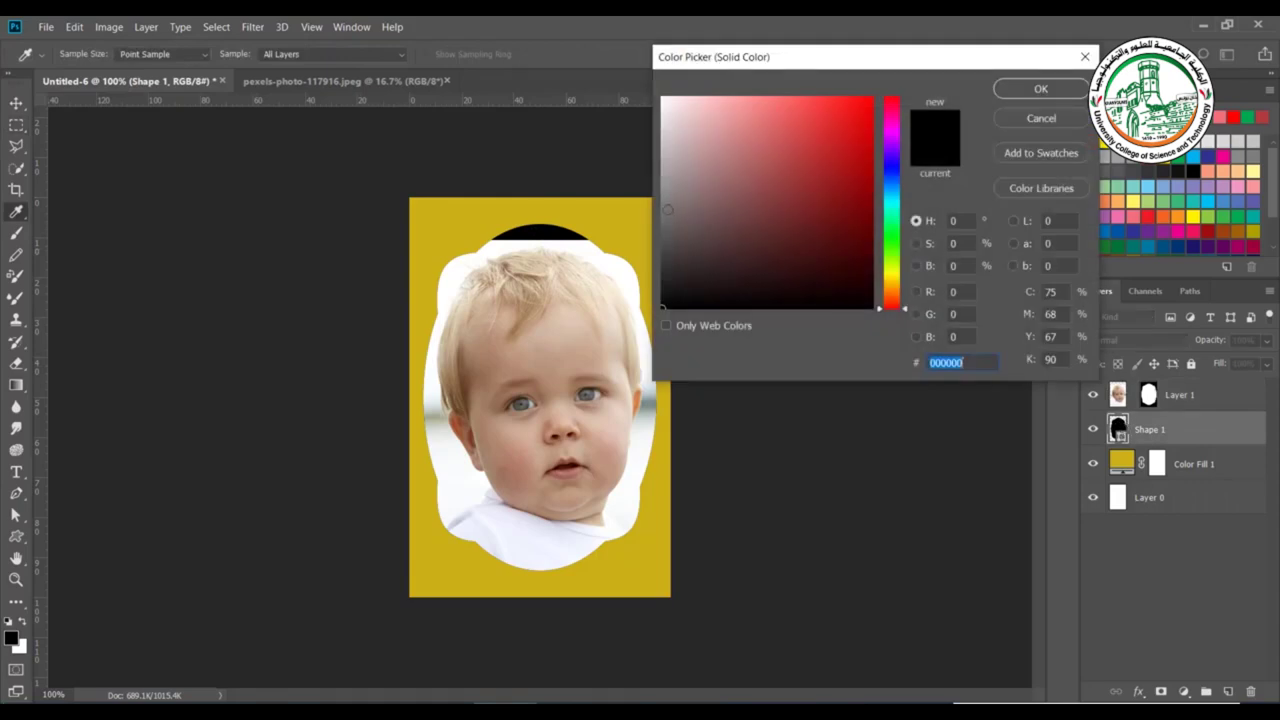
type("ffffff")
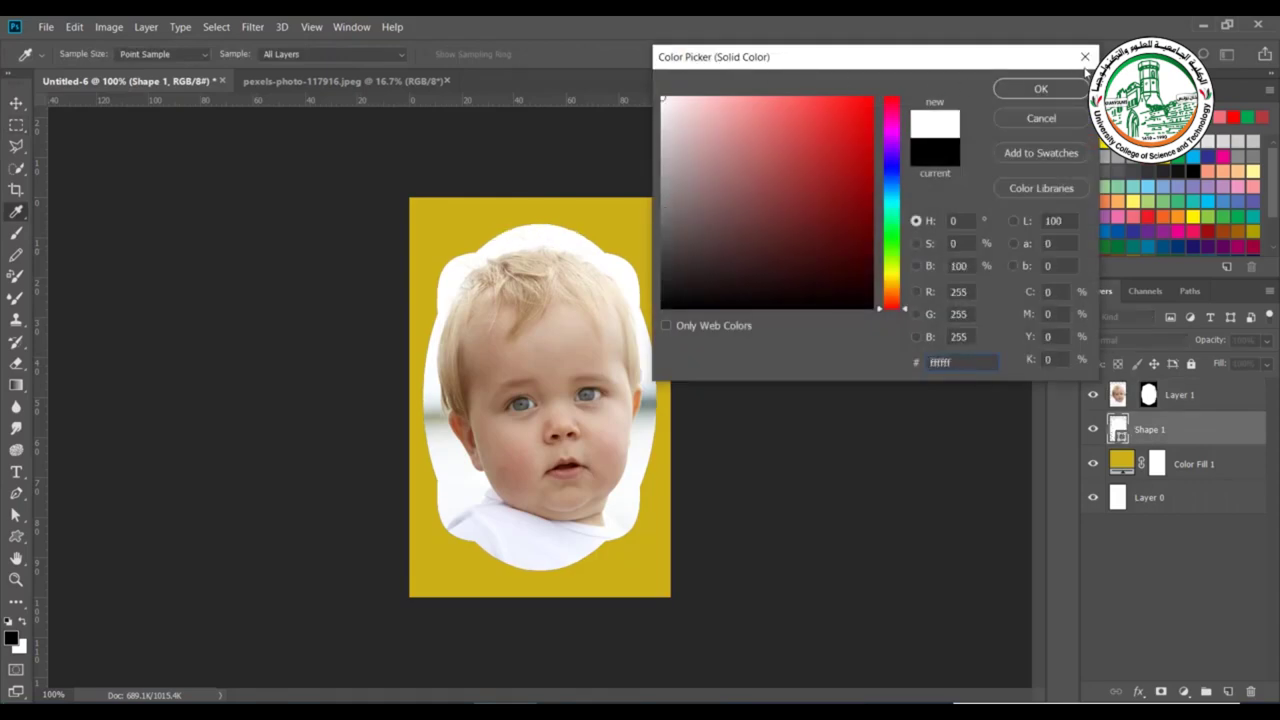
left_click(1041, 88)
key("m")
key("alt+bracketright")
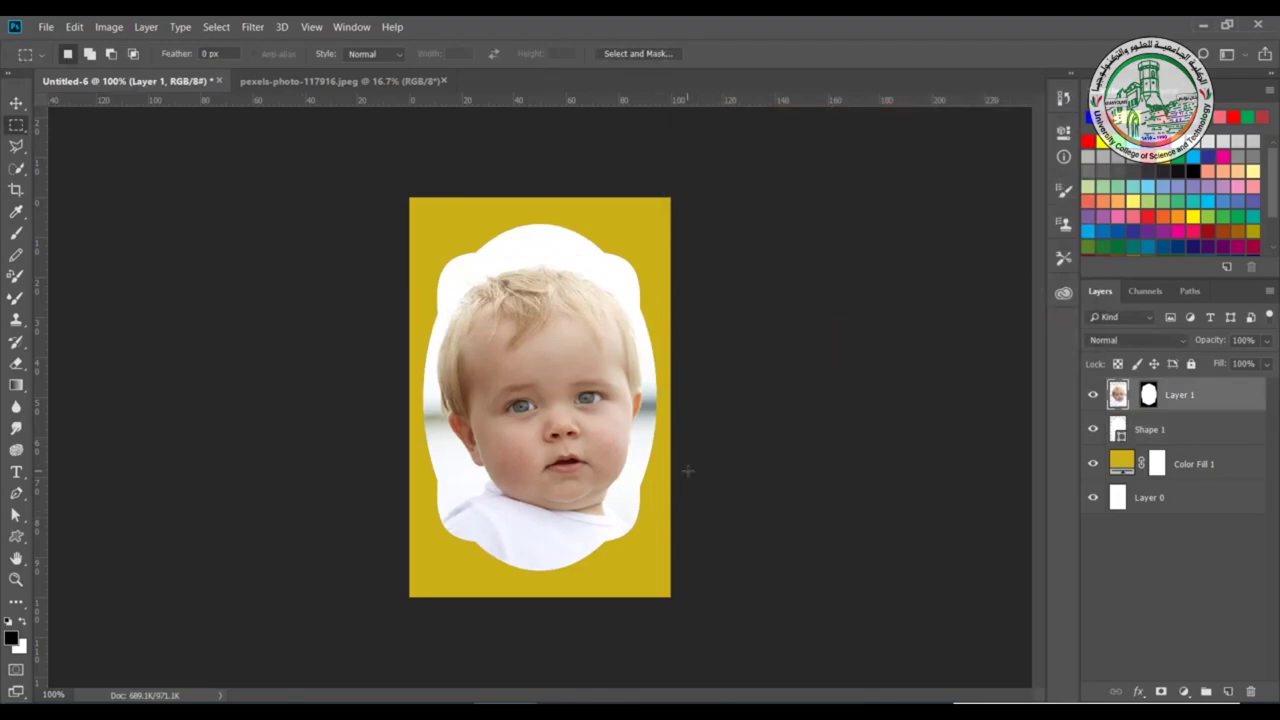